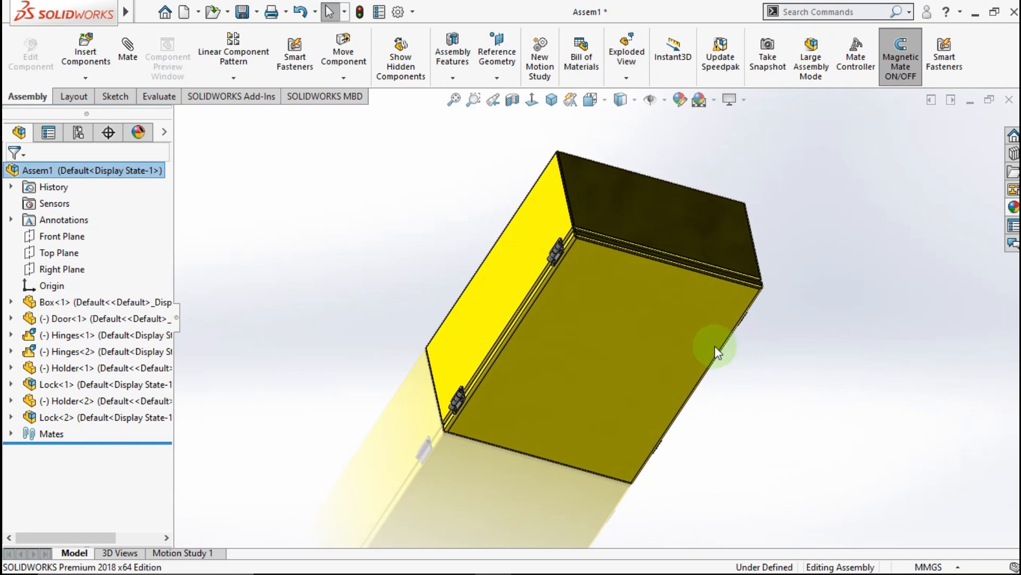
left_click(695, 340)
left_click_drag(696, 340, 609, 399)
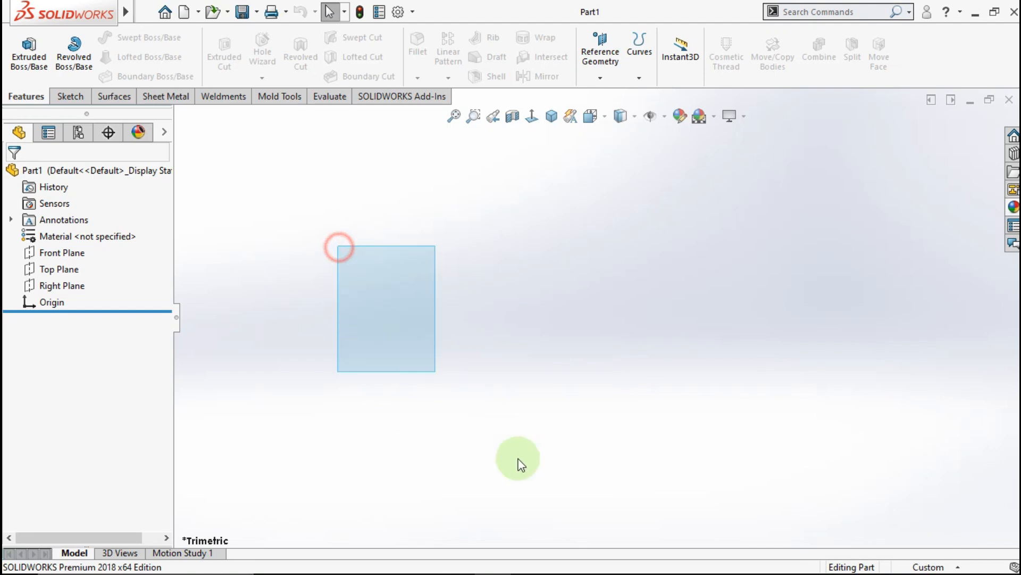
- Sketch a corner rectangle about 80 mm high on the Front Plane, starting at the origin
left_click(56, 253)
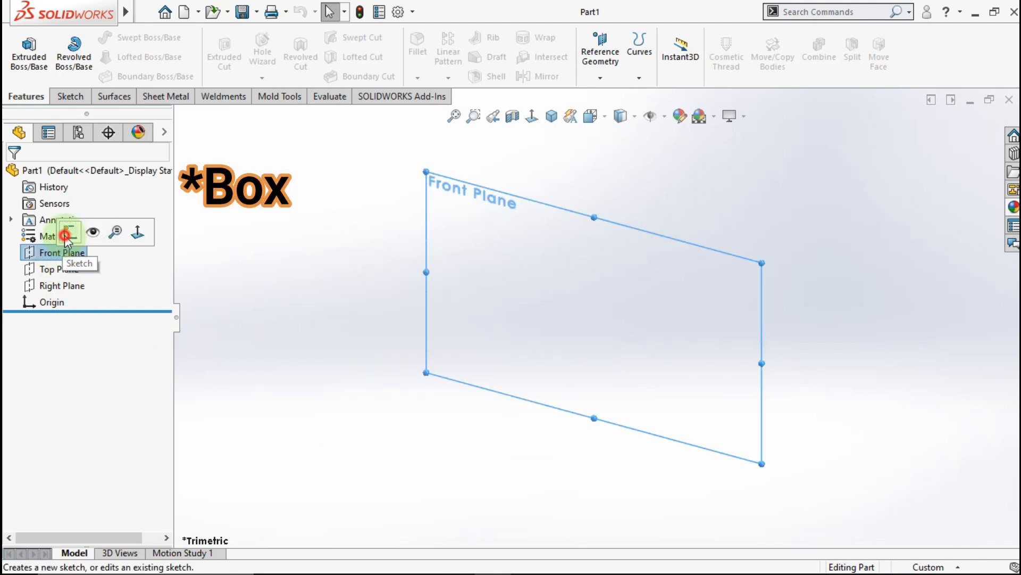
left_click(65, 234)
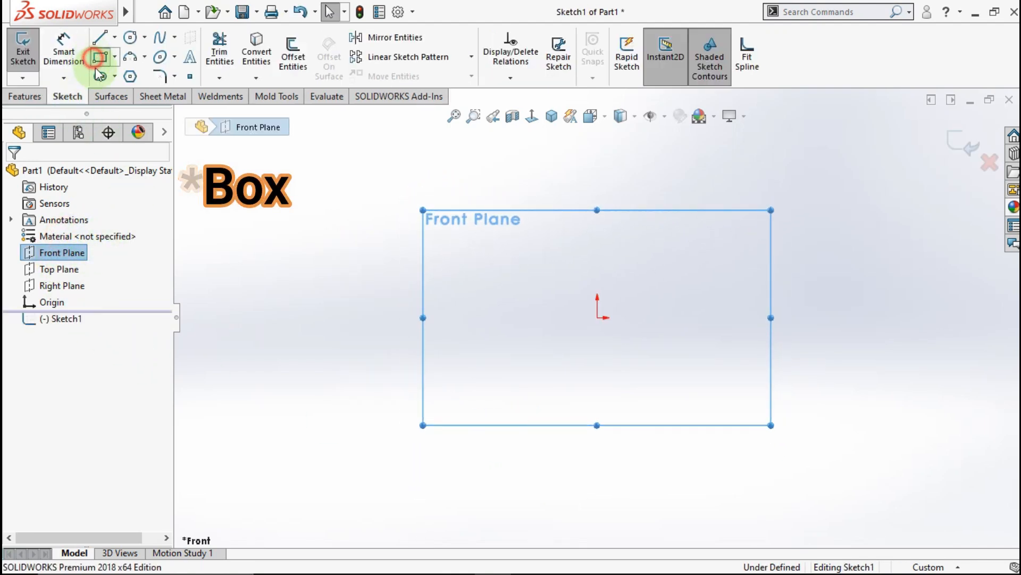
left_click(97, 57)
left_click(596, 318)
left_click(629, 302)
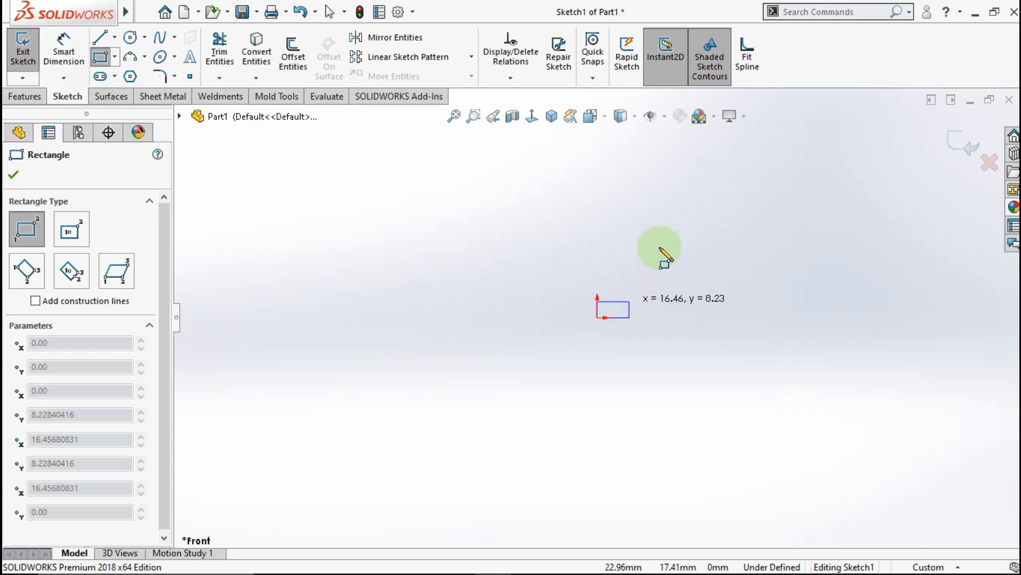
left_click(724, 160)
- Dimension the rectangle's left vertical side and set its height to 500 mm
left_click(64, 45)
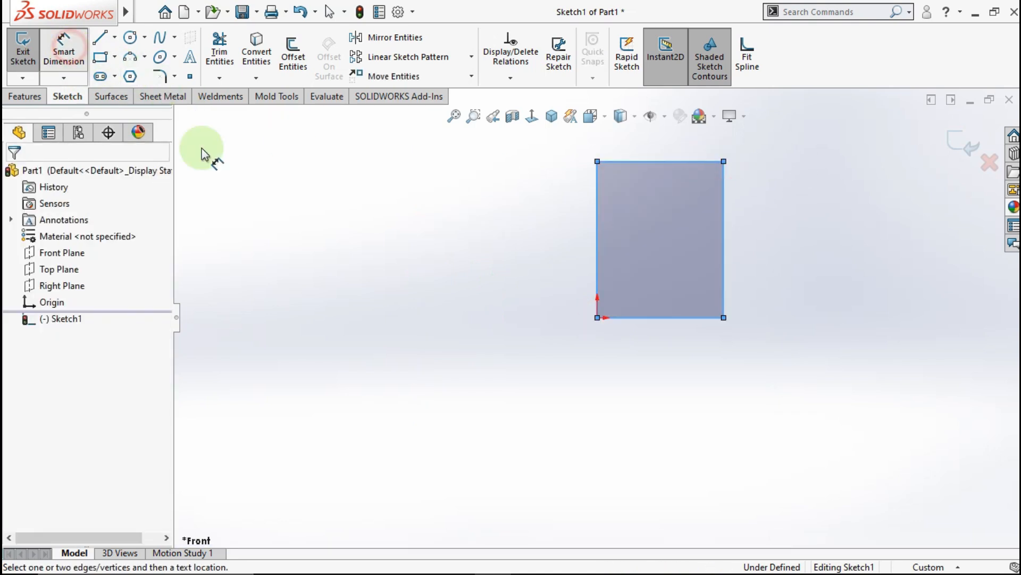
left_click(594, 219)
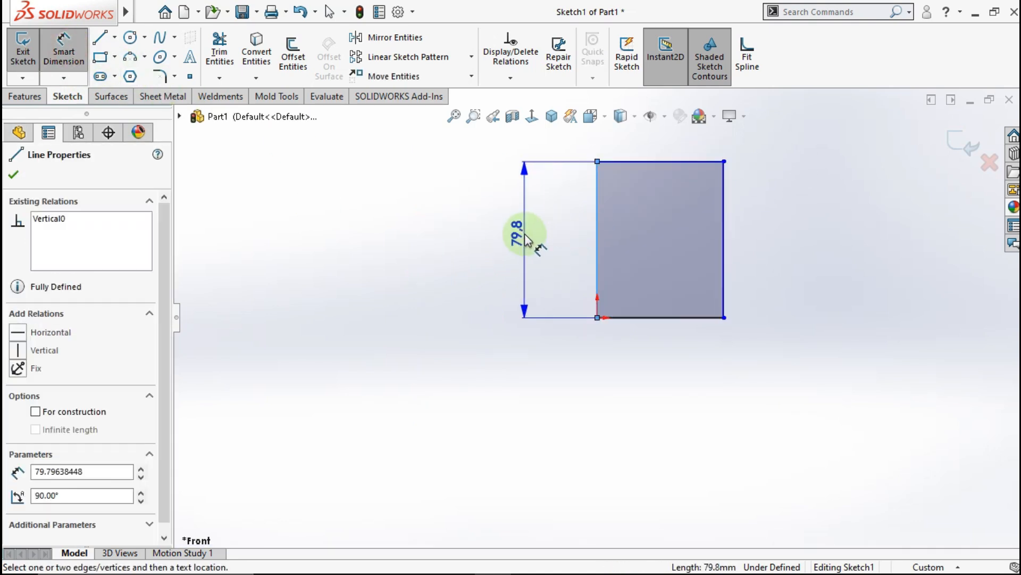
left_click(524, 239)
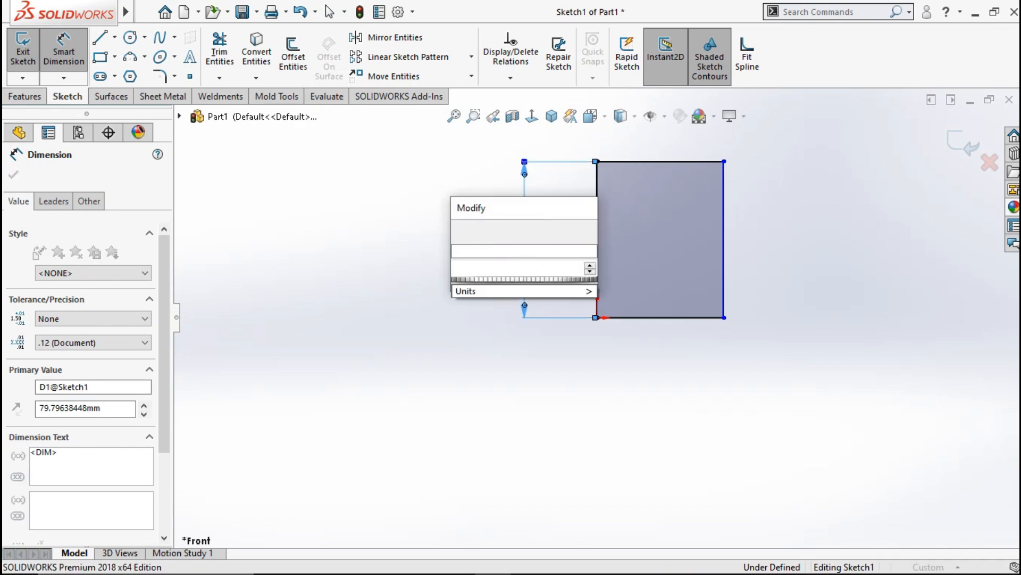
type("500")
left_click(457, 230)
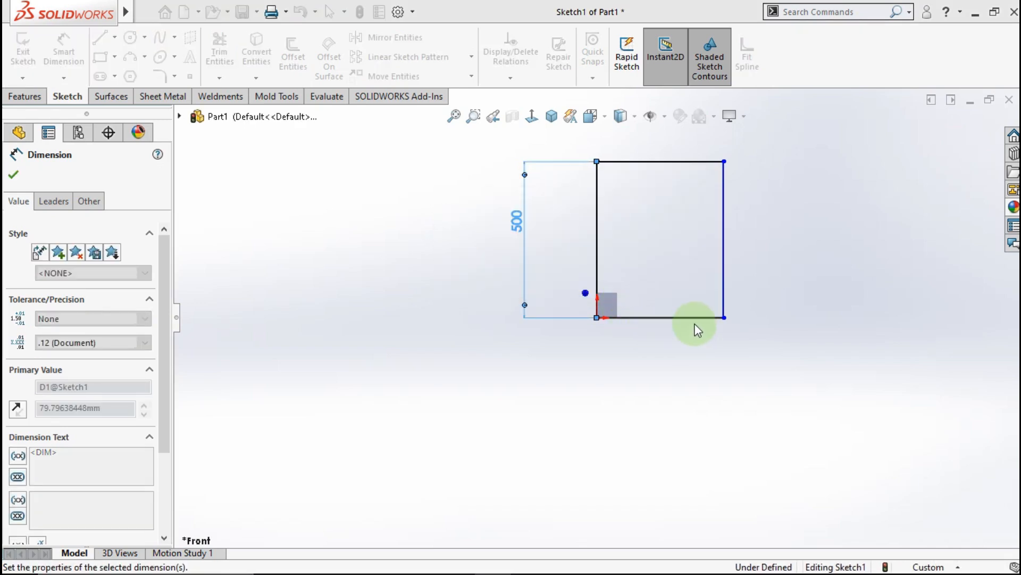
- Dimension the rectangle's bottom side and set its width to 375 mm
left_click(661, 318)
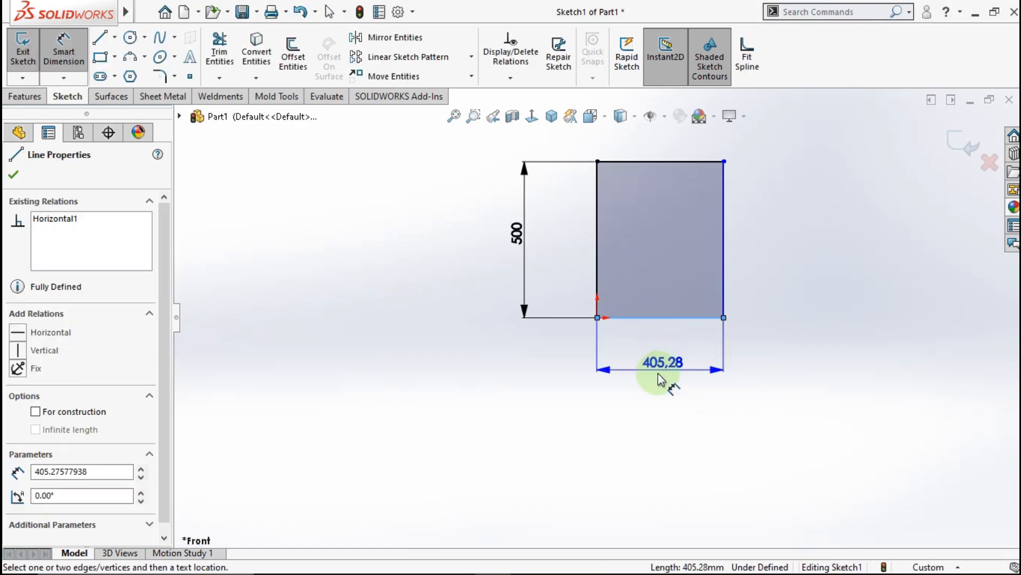
left_click(658, 374)
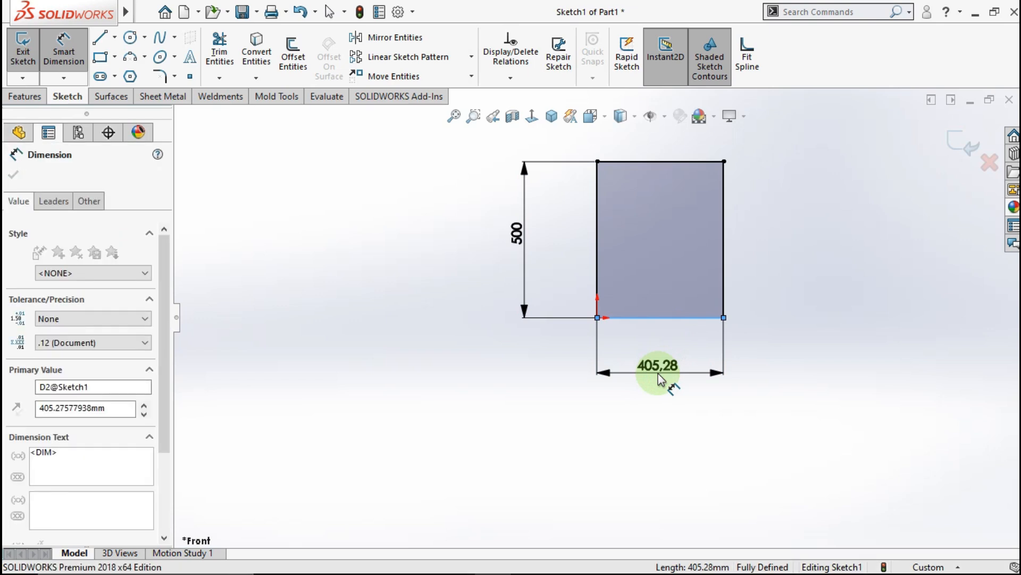
type("375")
key("Return")
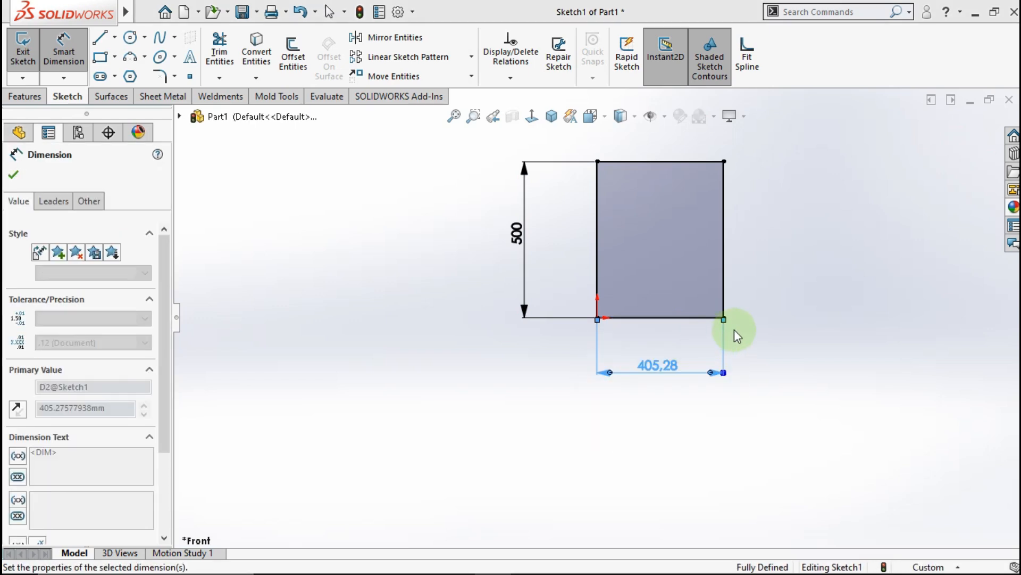
left_click(765, 310)
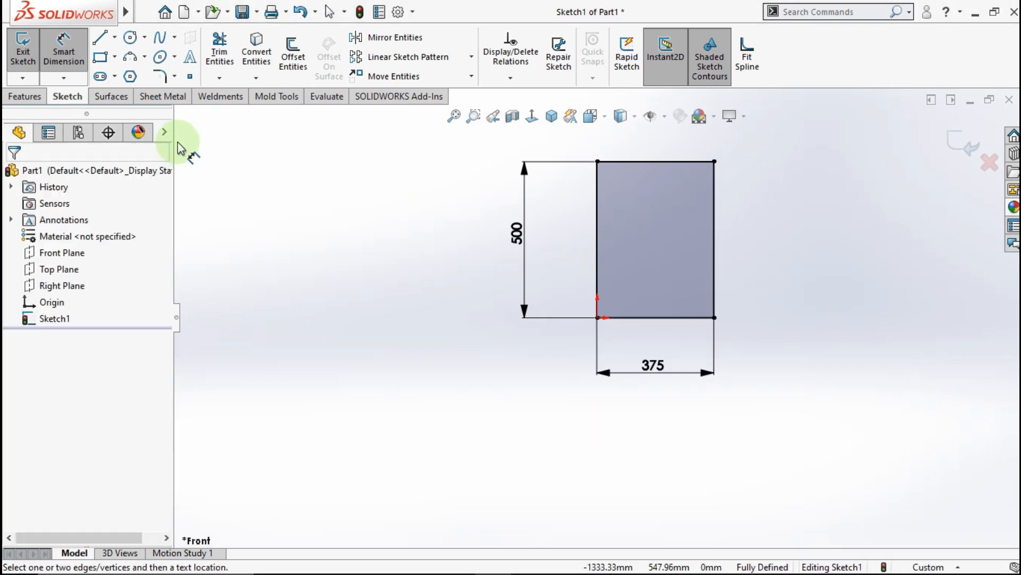
- Create a sheet metal base flange from the rectangle with 2 mm thickness and a K-factor of 0.5
left_click(145, 103)
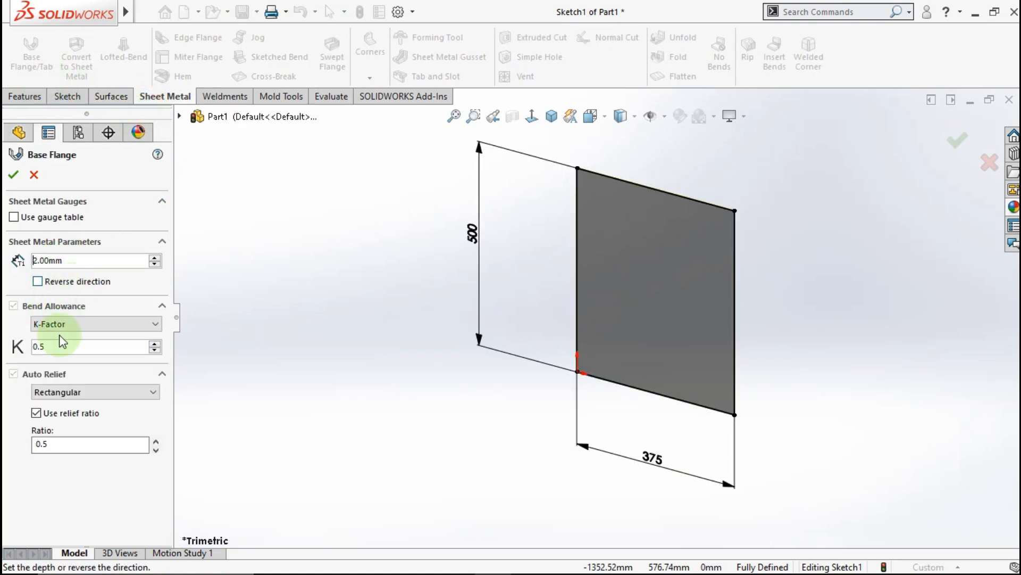
left_click(14, 174)
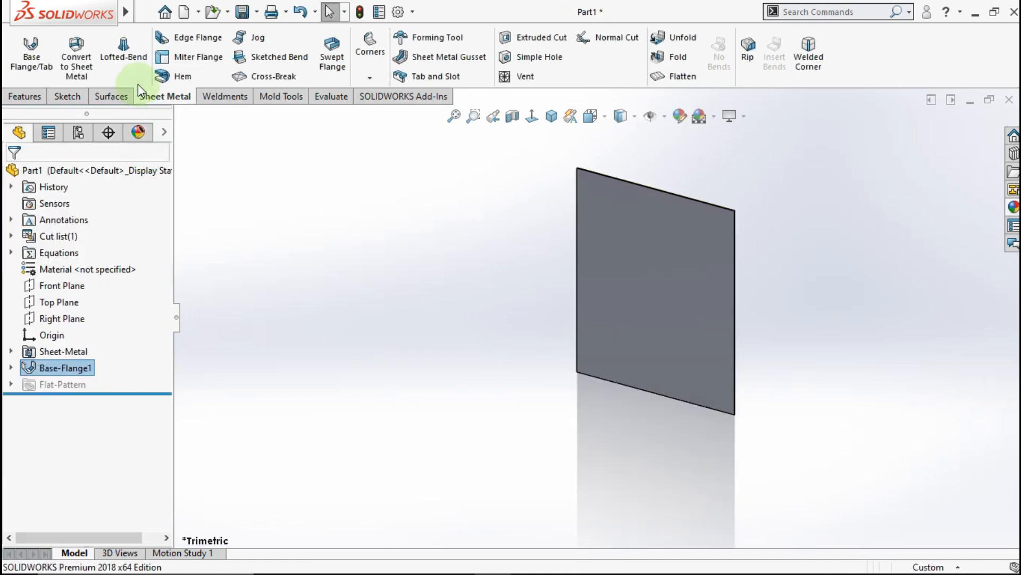
- Start an edge flange on the plate's left vertical edge with a blind length of 200 mm at 90 degrees
left_click(175, 39)
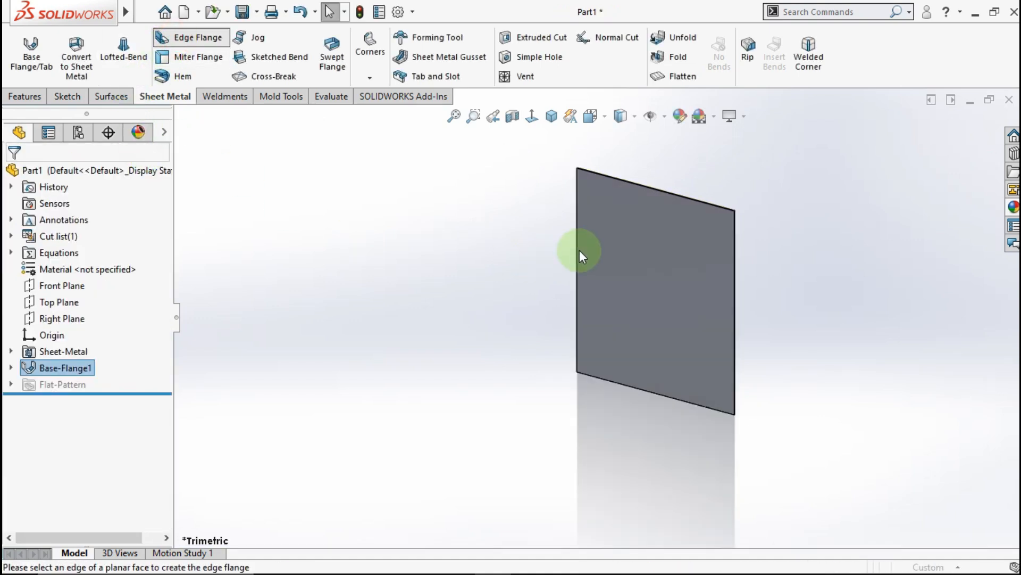
scroll(585, 242, "down", 3)
left_click(576, 227)
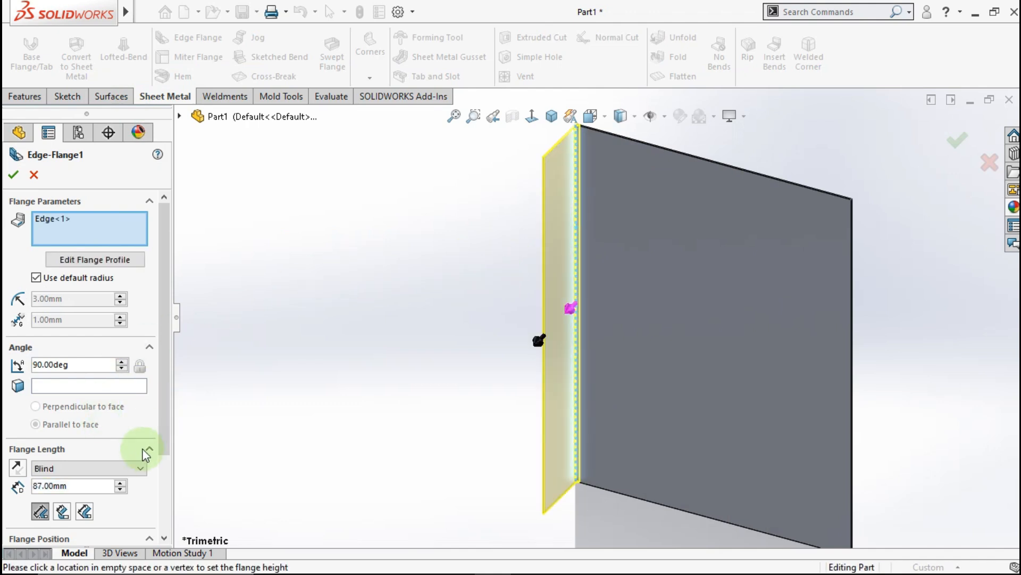
scroll(161, 447, "down", 2)
double_click(80, 441)
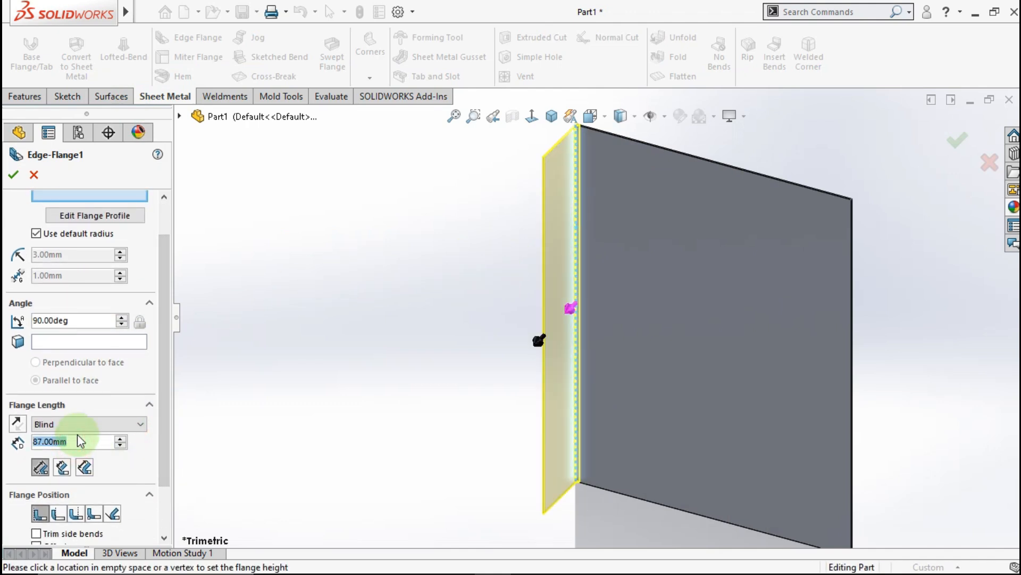
type("200")
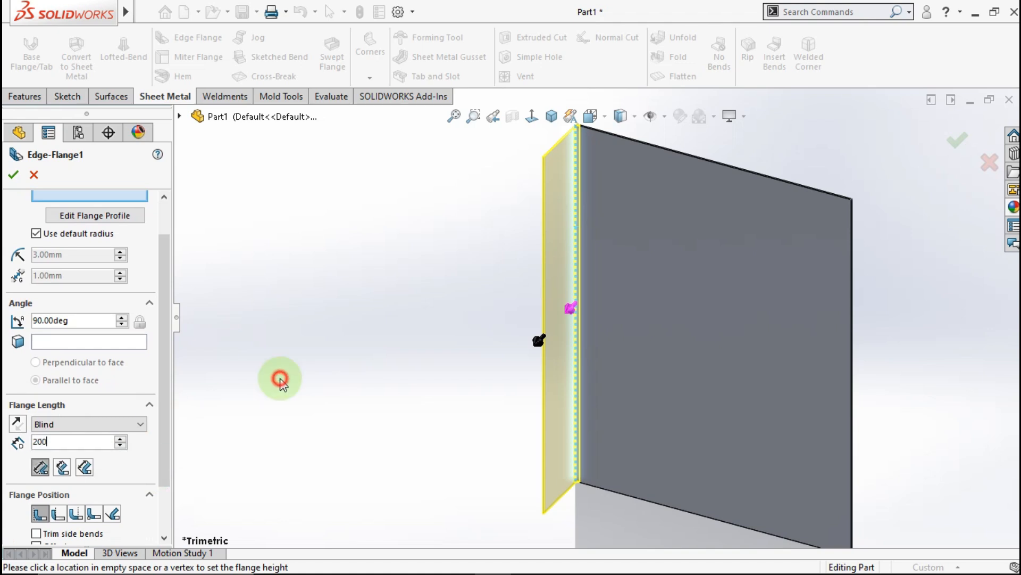
key("Return")
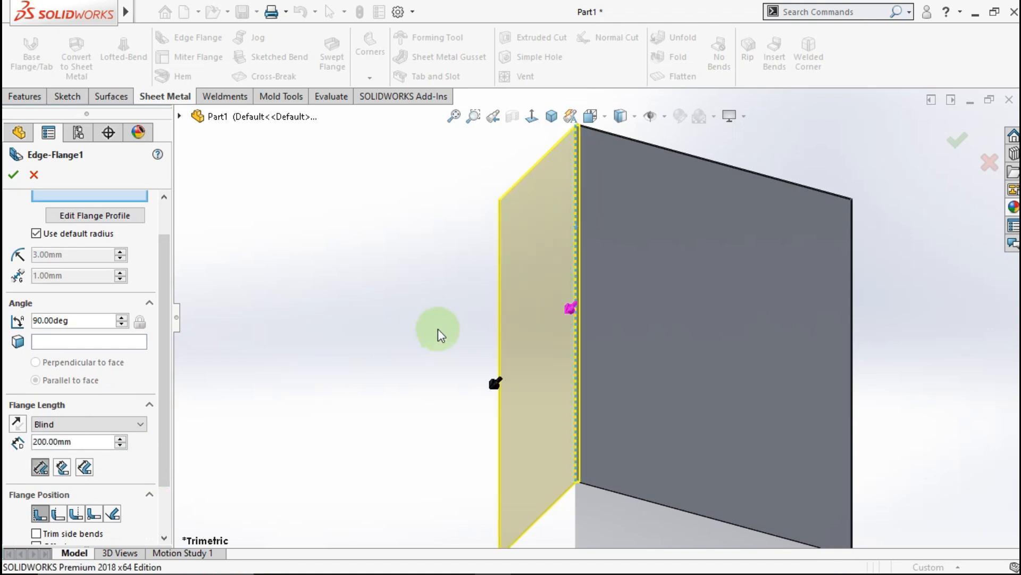
- Add the plate's top, right and bottom edges to the edge flange and complete it to form the box walls
left_click(673, 153)
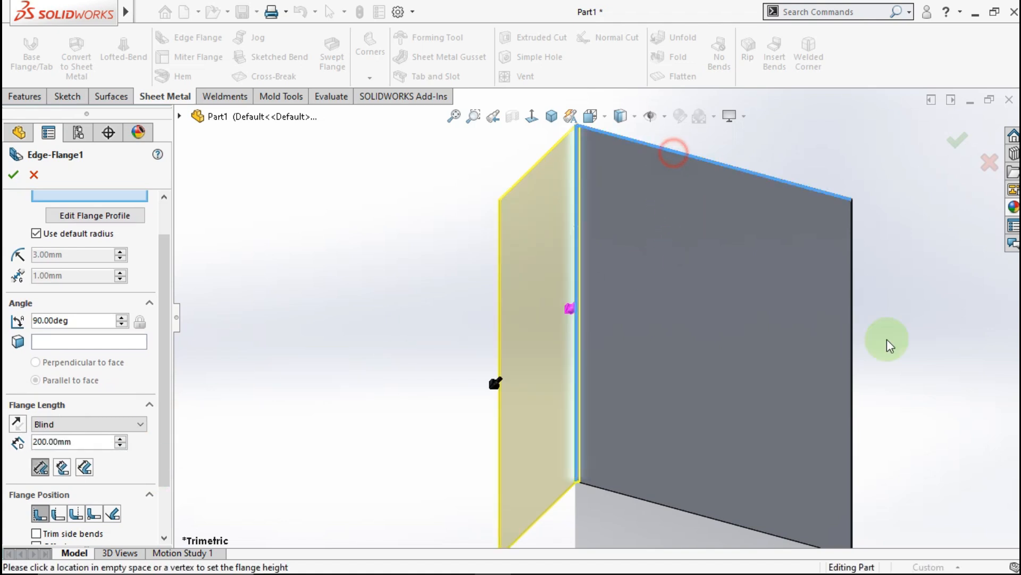
left_click(853, 335)
scroll(803, 388, "up", 2)
scroll(766, 421, "down", 3)
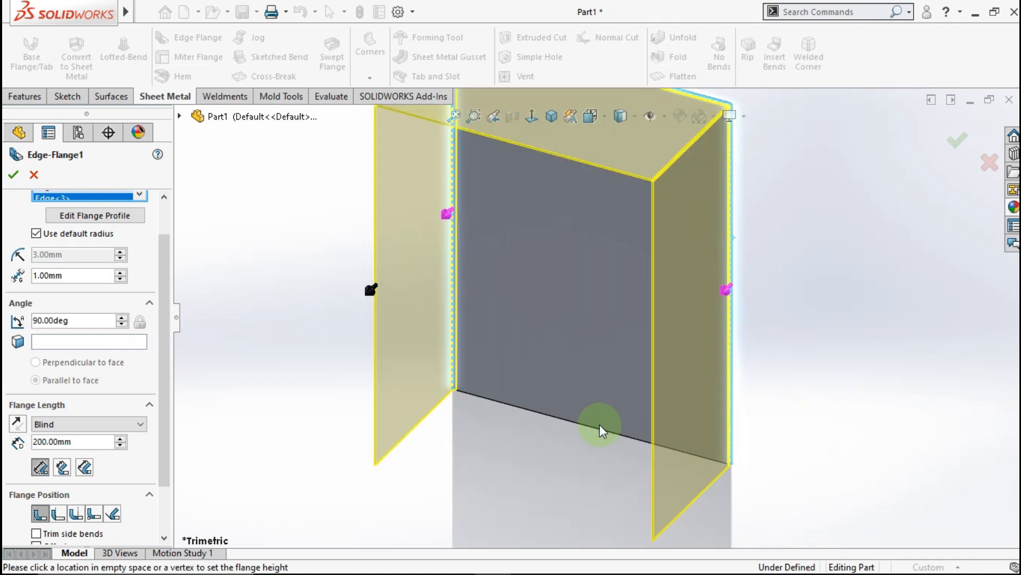
left_click(596, 427)
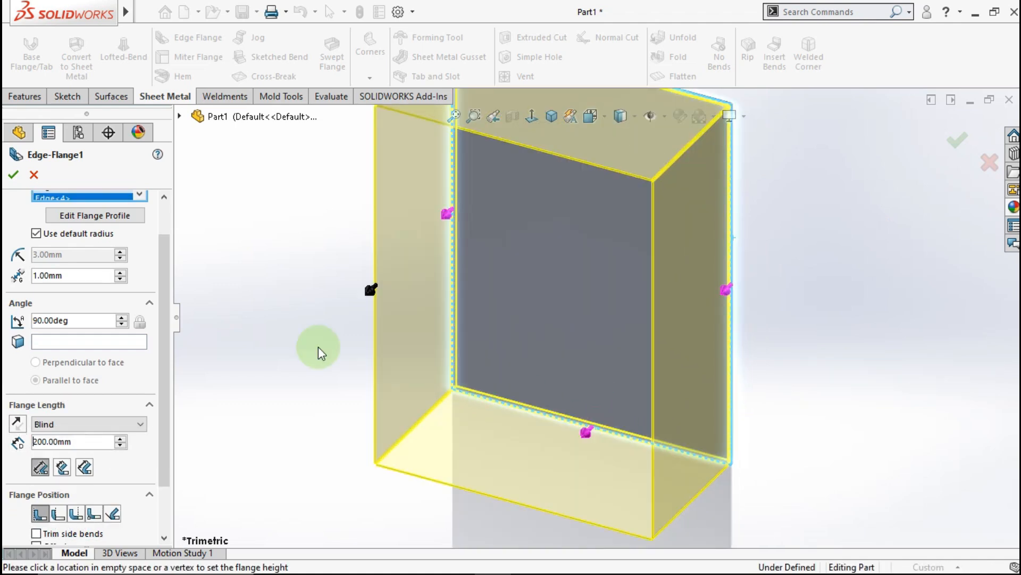
left_click_drag(159, 259, 158, 222)
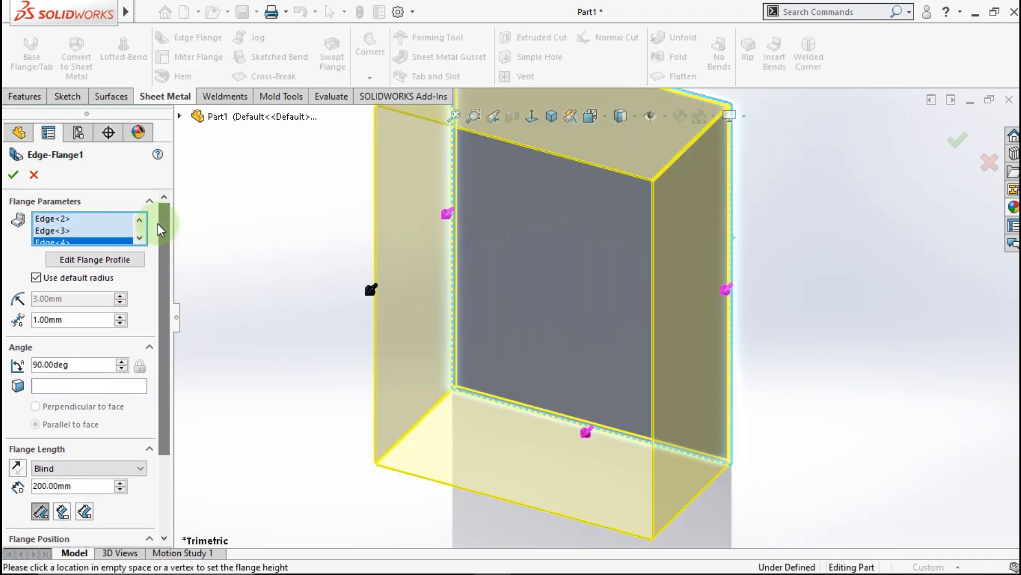
left_click(13, 174)
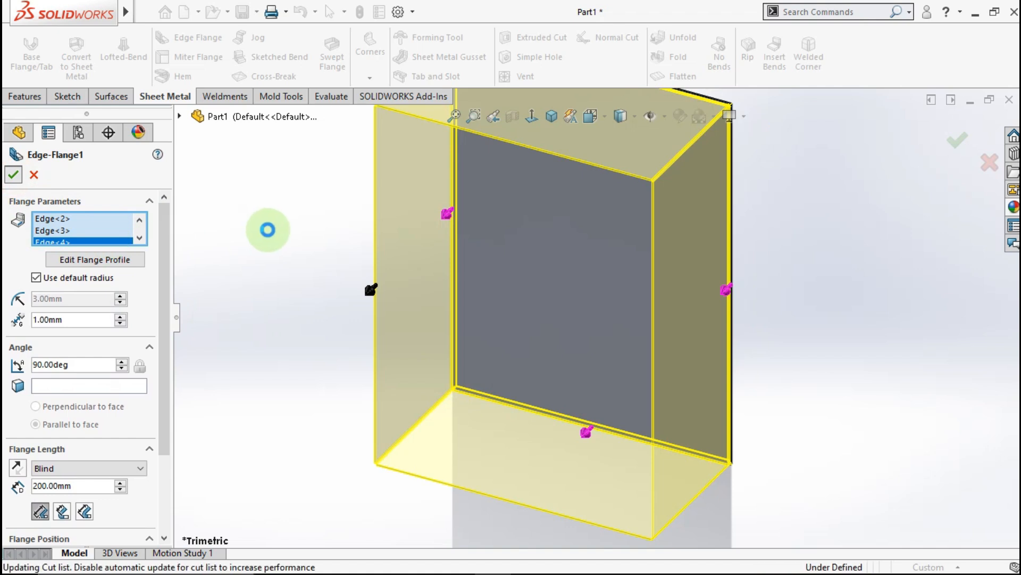
- Start a second edge flange that turns inward along all four front rim edges of the box
middle_click_drag(269, 233, 478, 255)
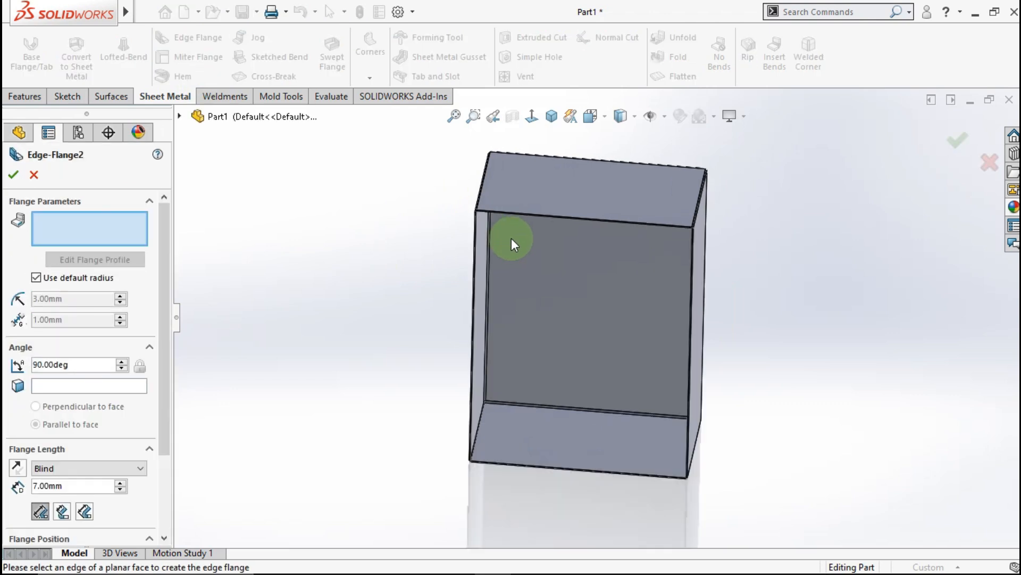
scroll(512, 238, "down", 5)
left_click(470, 219)
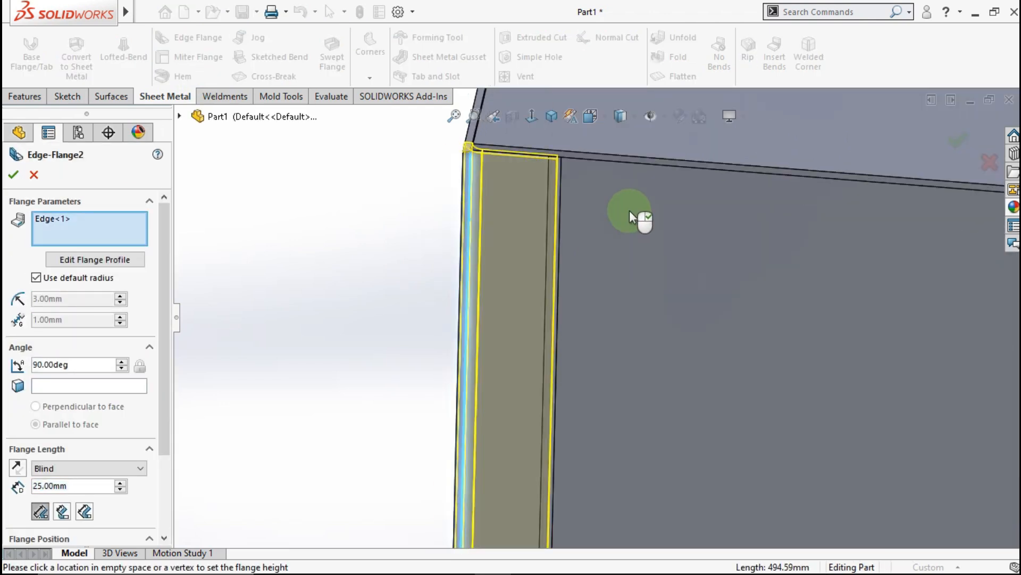
left_click(719, 187)
scroll(786, 251, "up", 5)
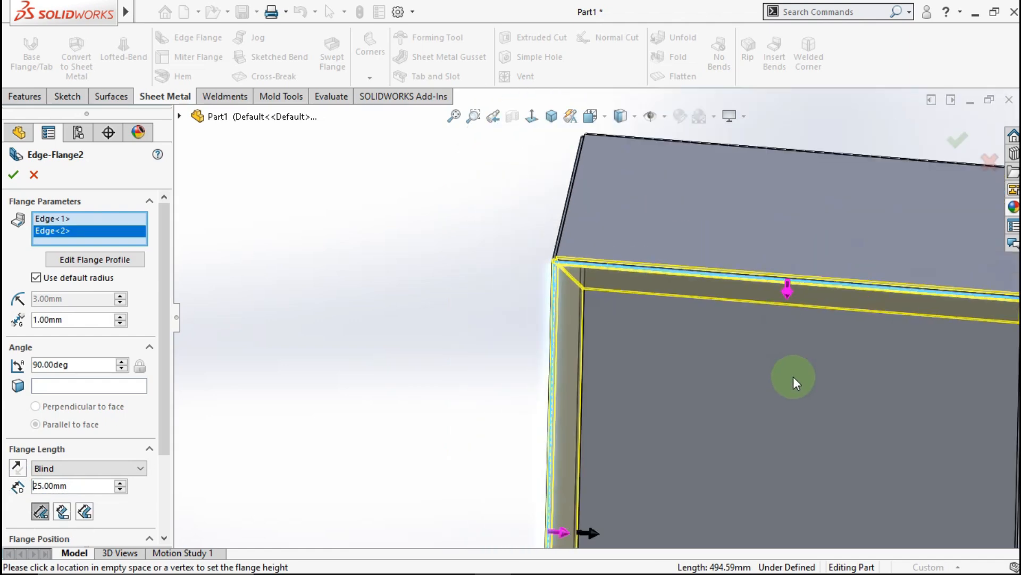
scroll(709, 392, "down", 5)
scroll(539, 409, "down", 2)
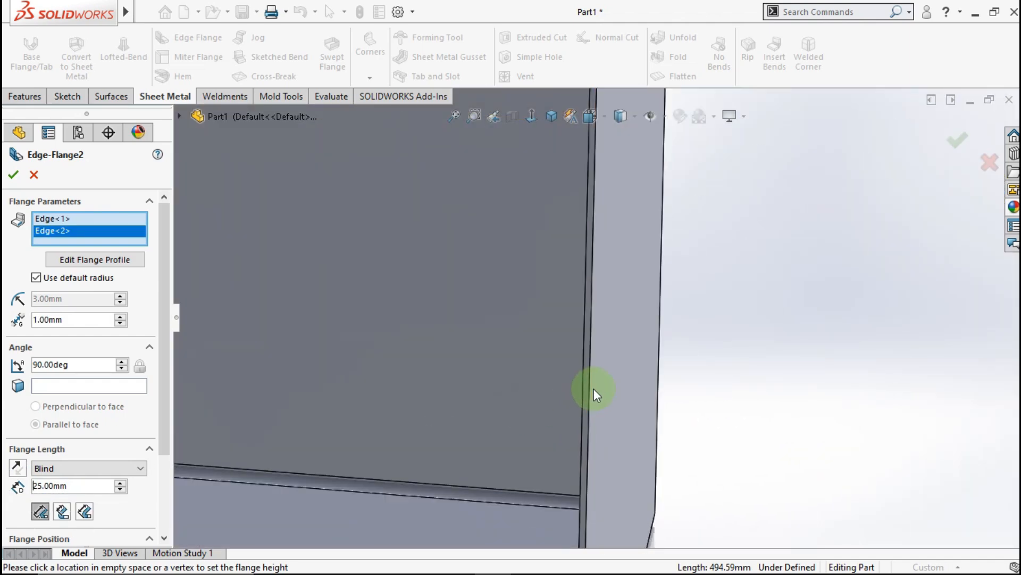
left_click(581, 387)
scroll(457, 451, "down", 3)
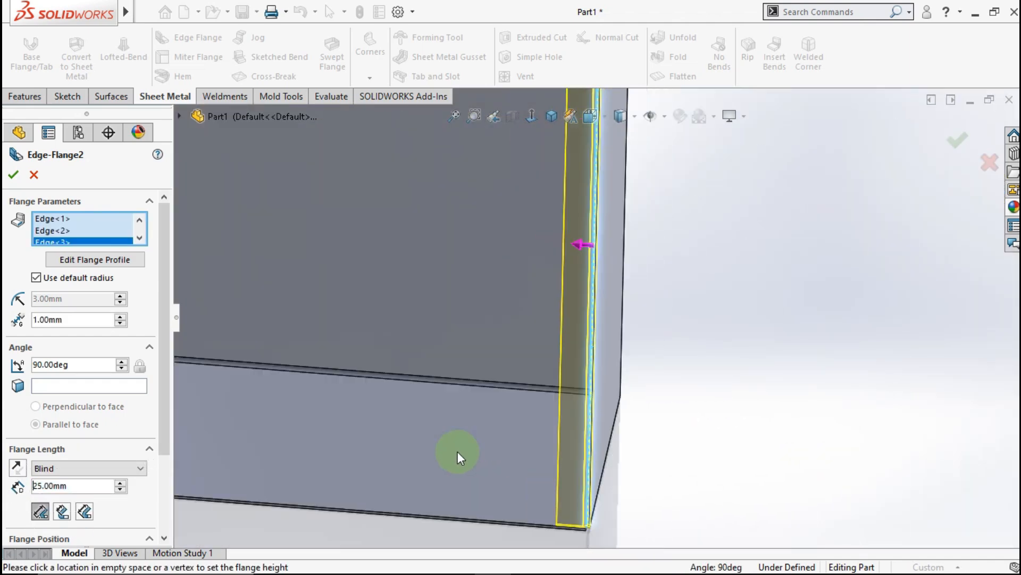
left_click(450, 529)
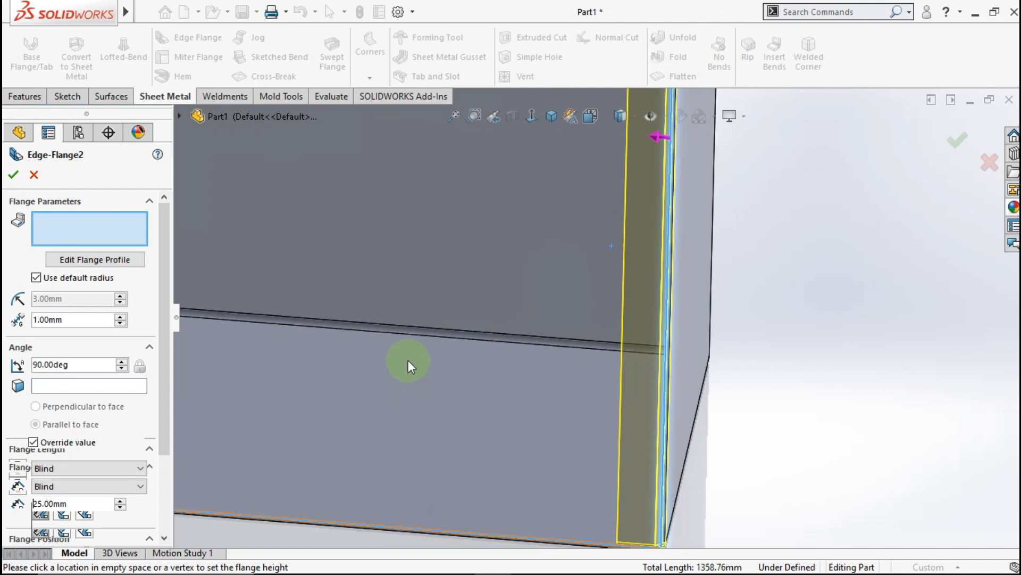
- Set the inward rim flange's length to 15 mm and complete the flange
scroll(420, 335, "up", 5)
scroll(633, 262, "down", 3)
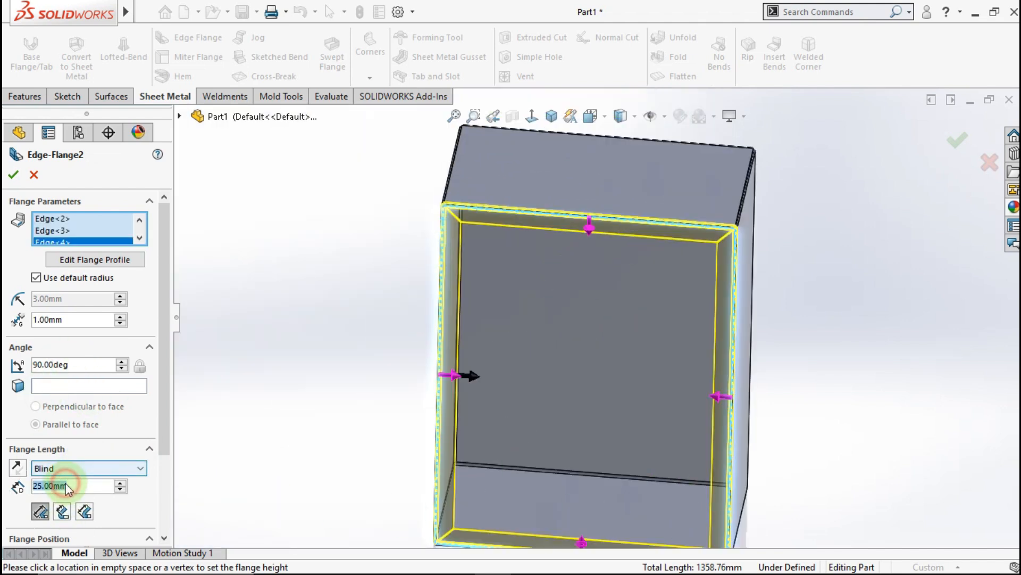
type("15")
left_click(250, 410)
left_click(661, 364)
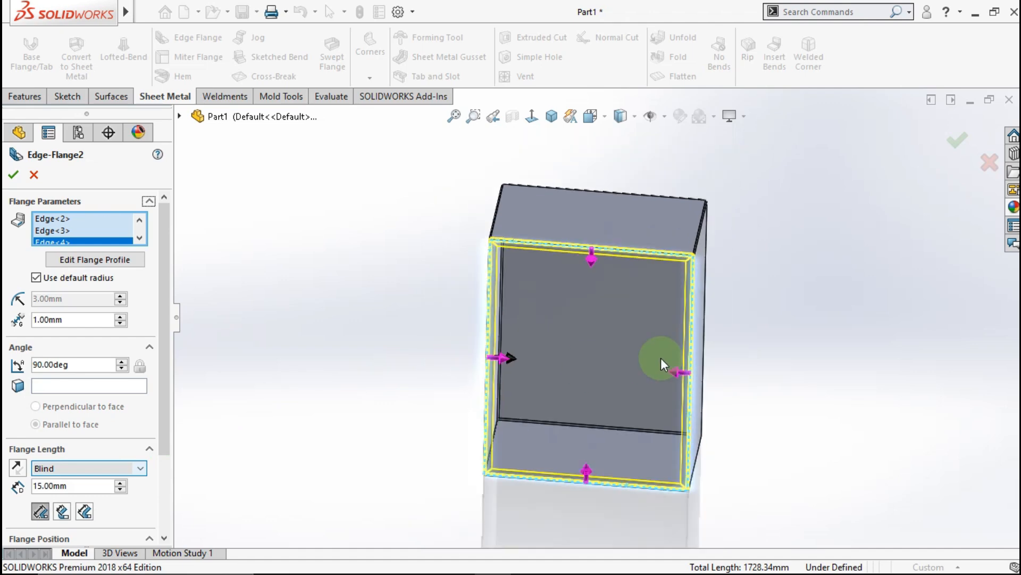
middle_click_drag(661, 365, 616, 325)
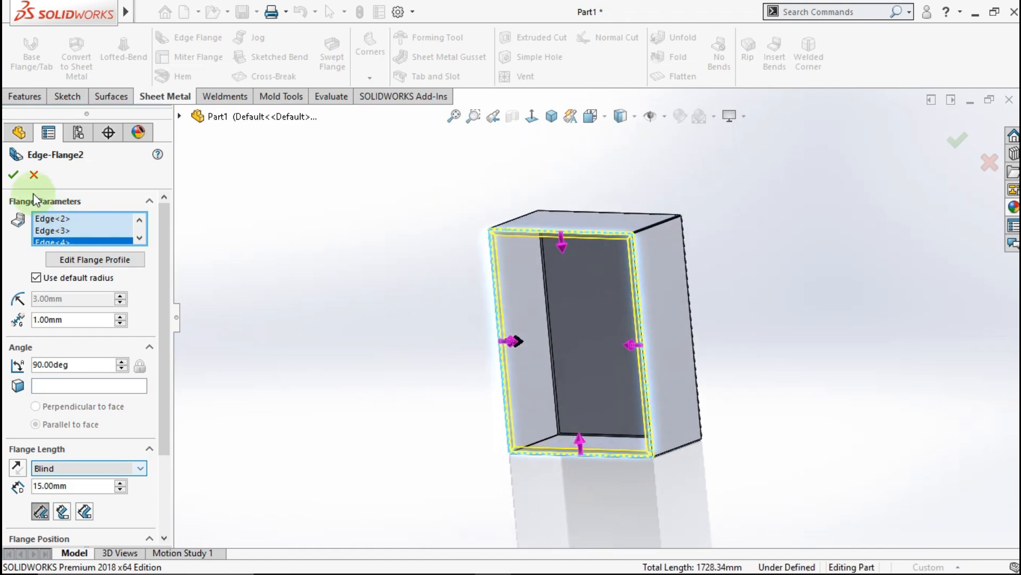
left_click(14, 175)
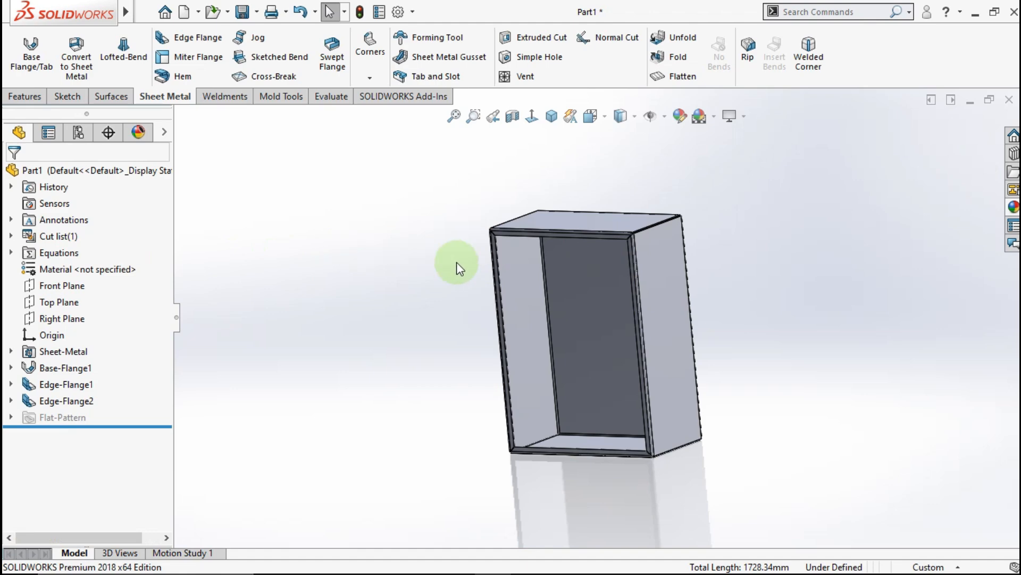
middle_click_drag(522, 222, 550, 285)
scroll(534, 236, "down", 6)
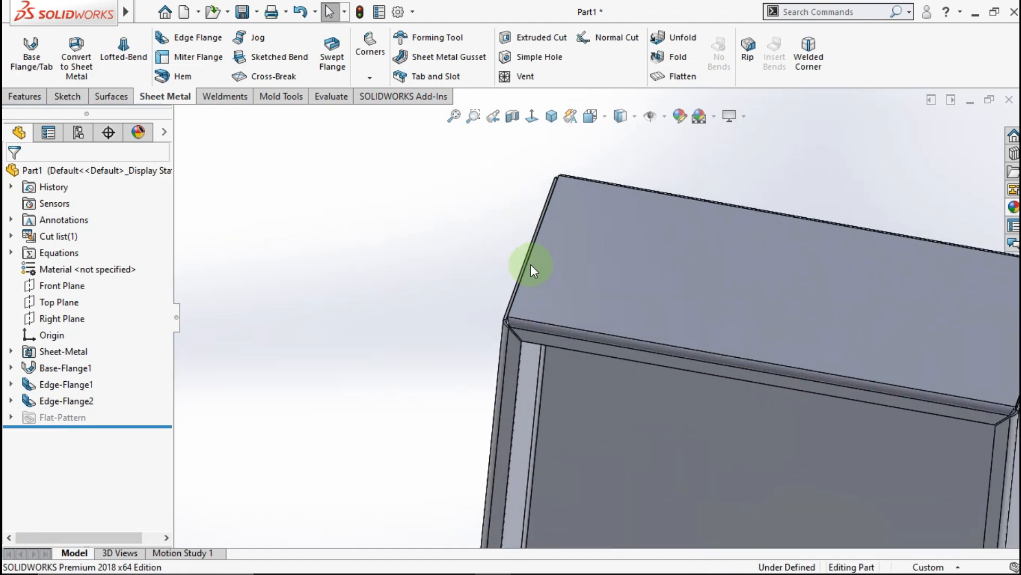
- Weld the box's upper-left wall corner with a 1 mm fillet, texture and weld symbol
scroll(553, 325, "down", 2)
scroll(720, 247, "up", 3)
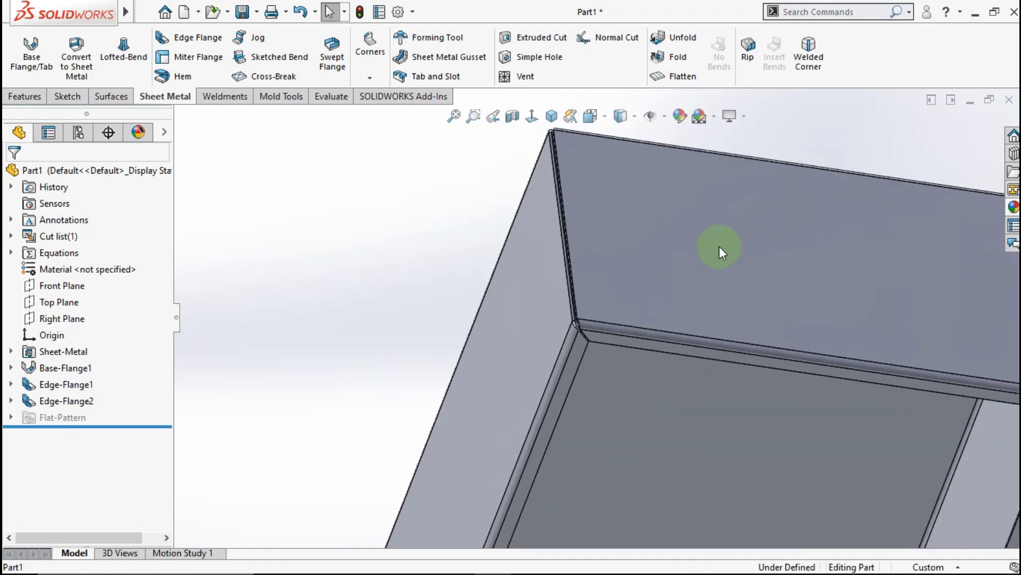
middle_click_drag(707, 246, 799, 152)
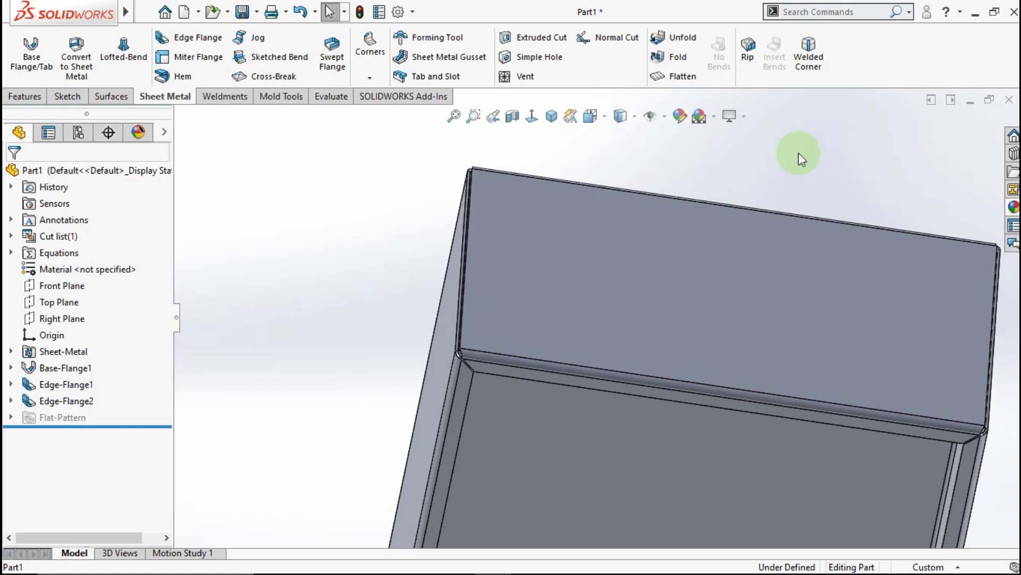
left_click(808, 74)
scroll(468, 306, "down", 5)
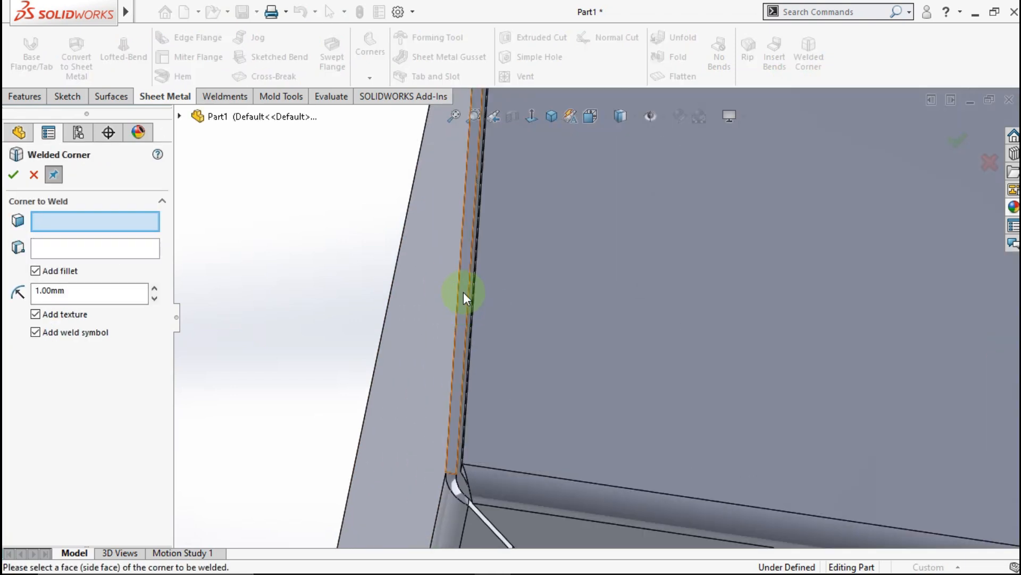
left_click(463, 292)
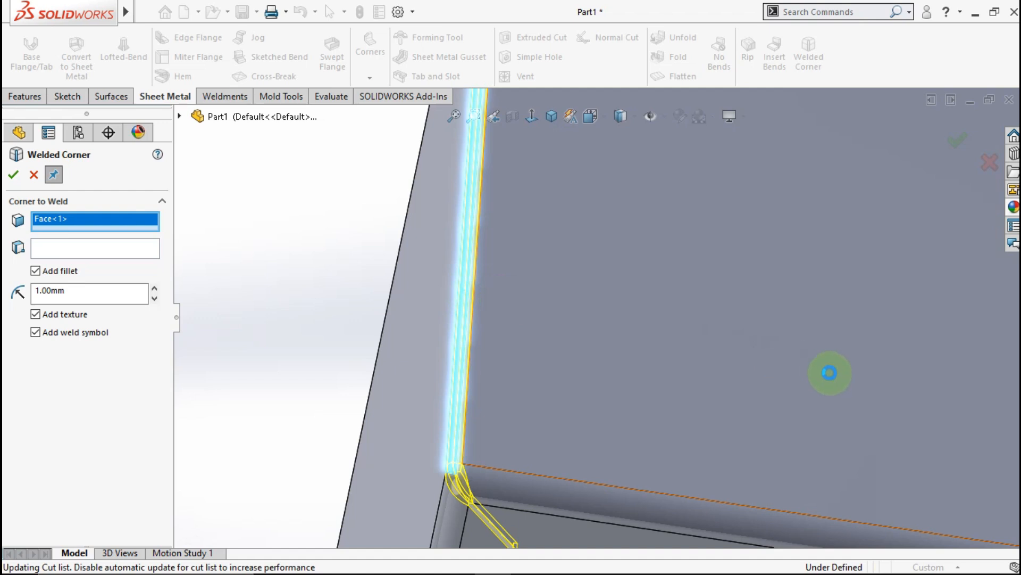
- Weld the corner at the opposite end of the box's top wall with the same 1 mm fillet settings
scroll(867, 379, "up", 6)
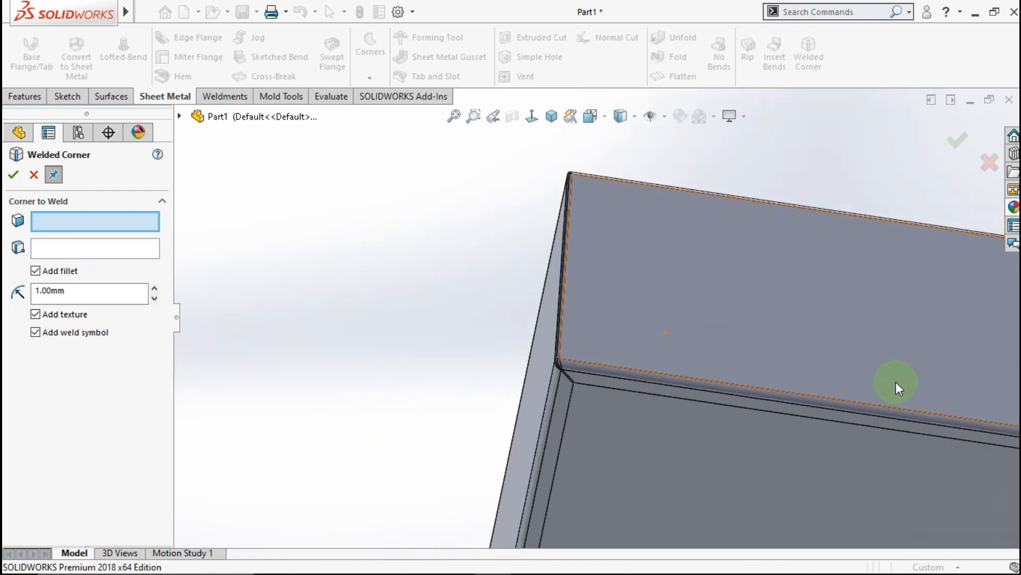
scroll(896, 381, "down", 4)
scroll(896, 382, "up", 4)
scroll(808, 373, "down", 10)
left_click(773, 385)
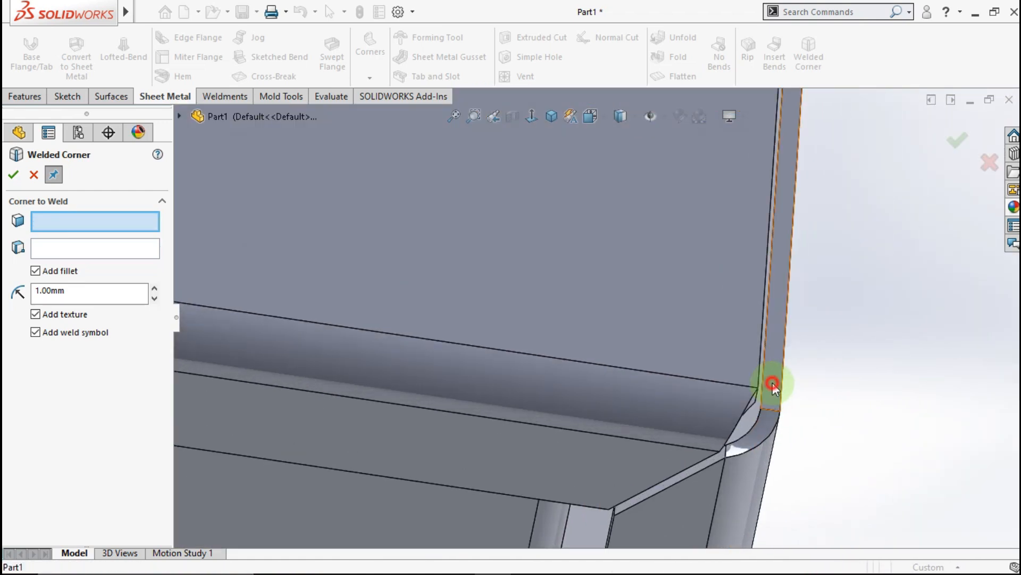
left_click(796, 390)
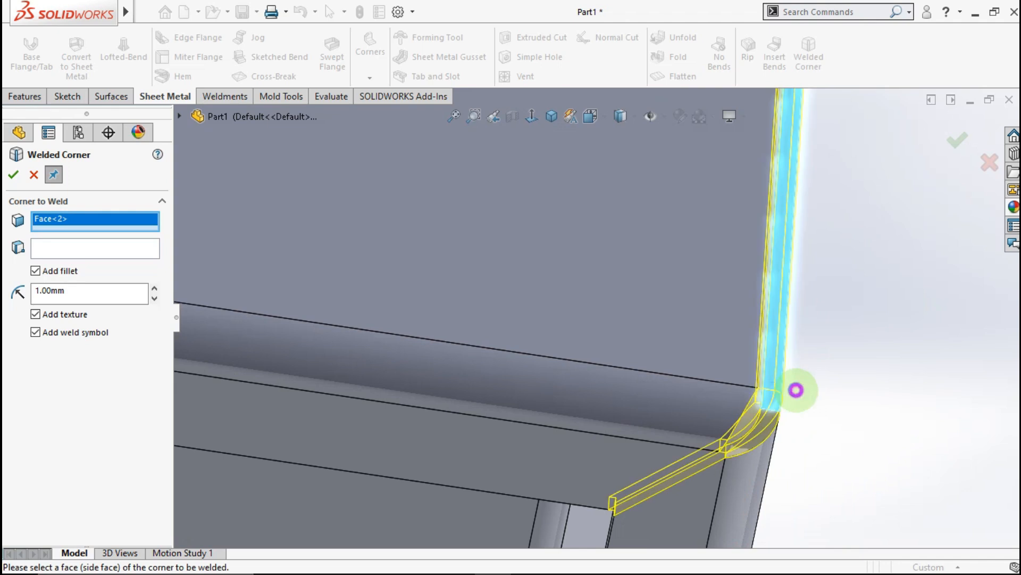
key("Return")
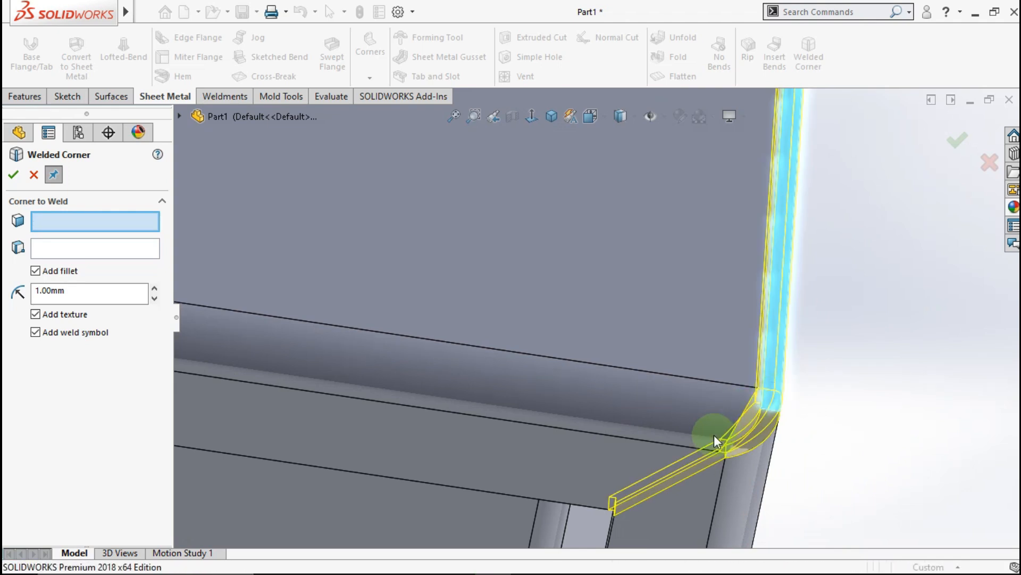
- Weld the two remaining wall corners of the box with 1 mm fillets and finish the Welded Corner command
middle_click_drag(714, 435, 666, 439)
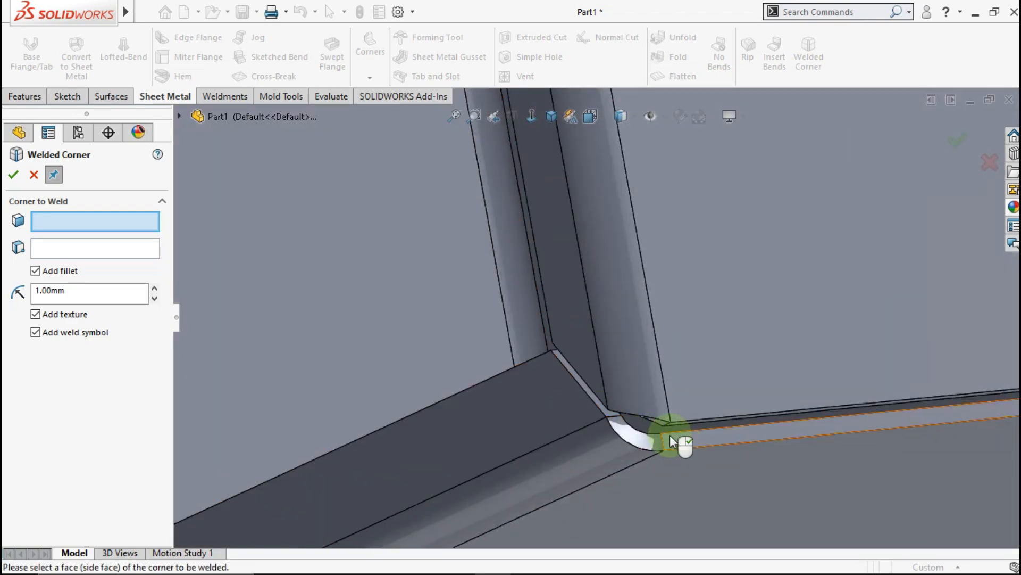
left_click(669, 435)
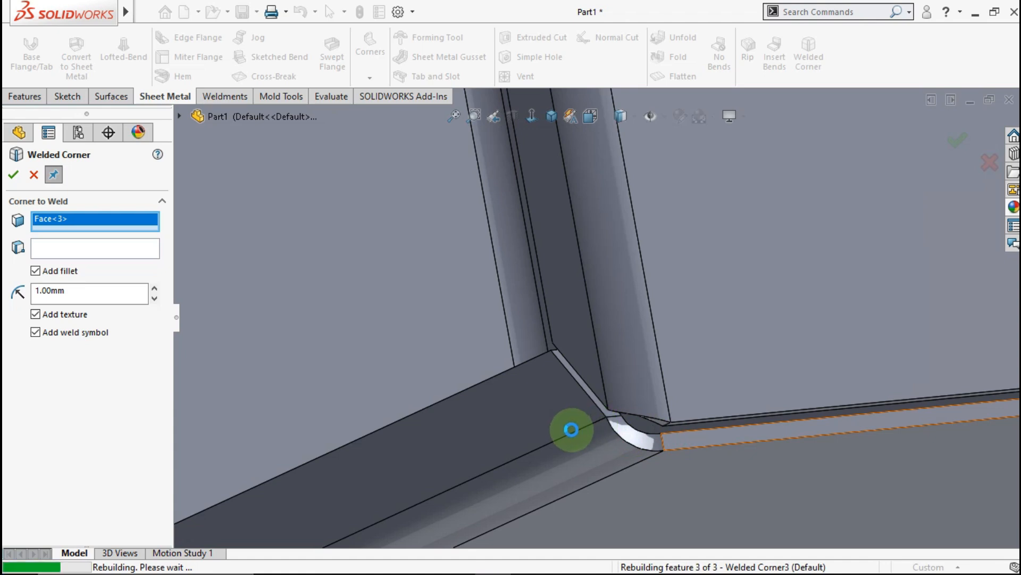
middle_click_drag(574, 430, 544, 339)
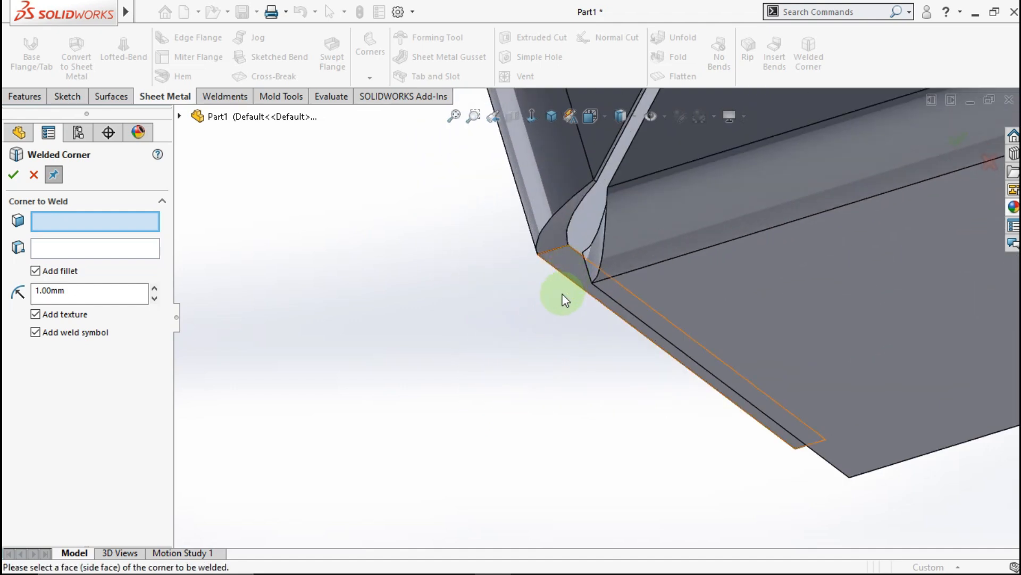
left_click(541, 317)
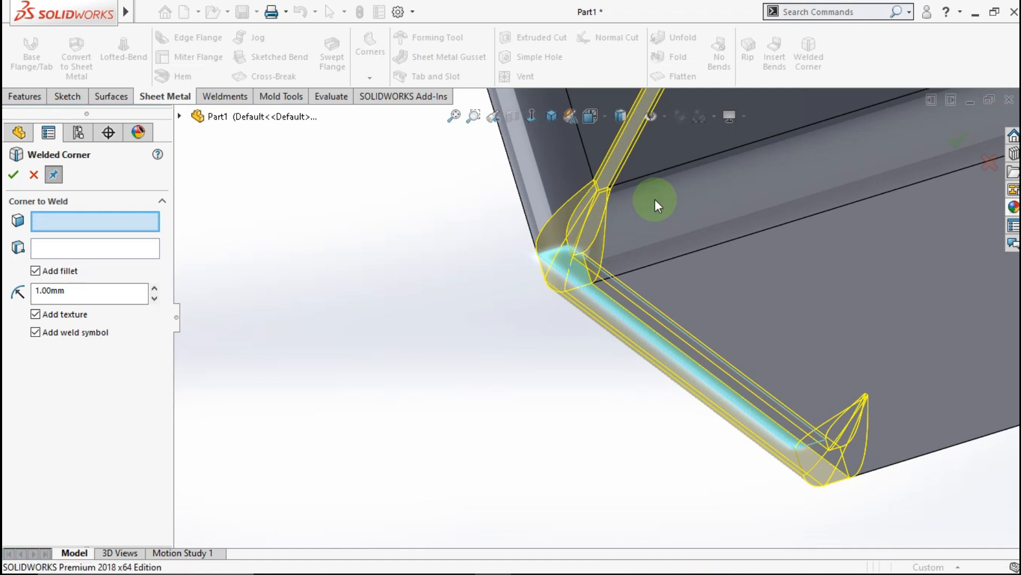
scroll(655, 199, "up", 12)
scroll(659, 201, "up", 7)
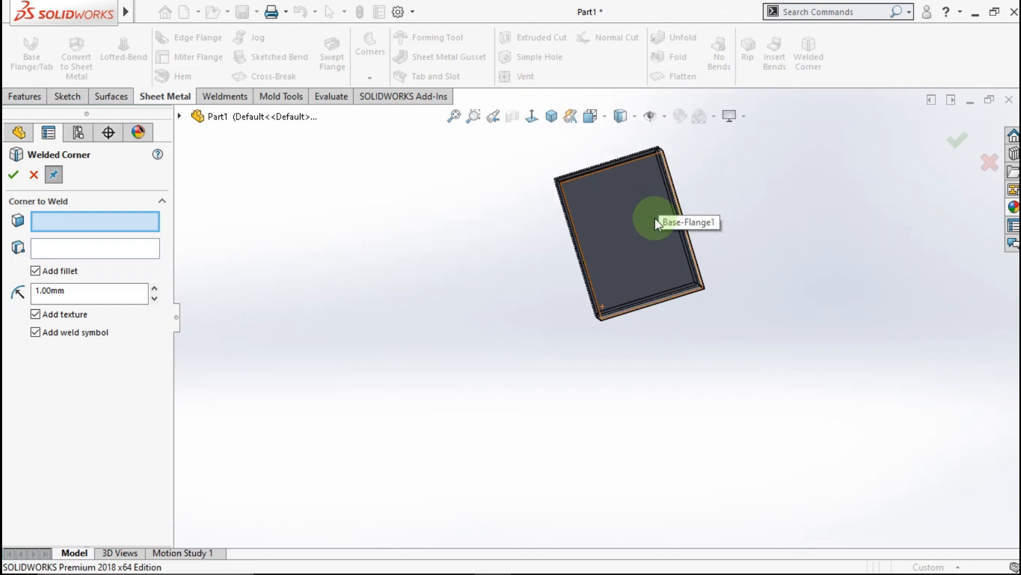
scroll(655, 218, "down", 5)
middle_click_drag(635, 237, 666, 305)
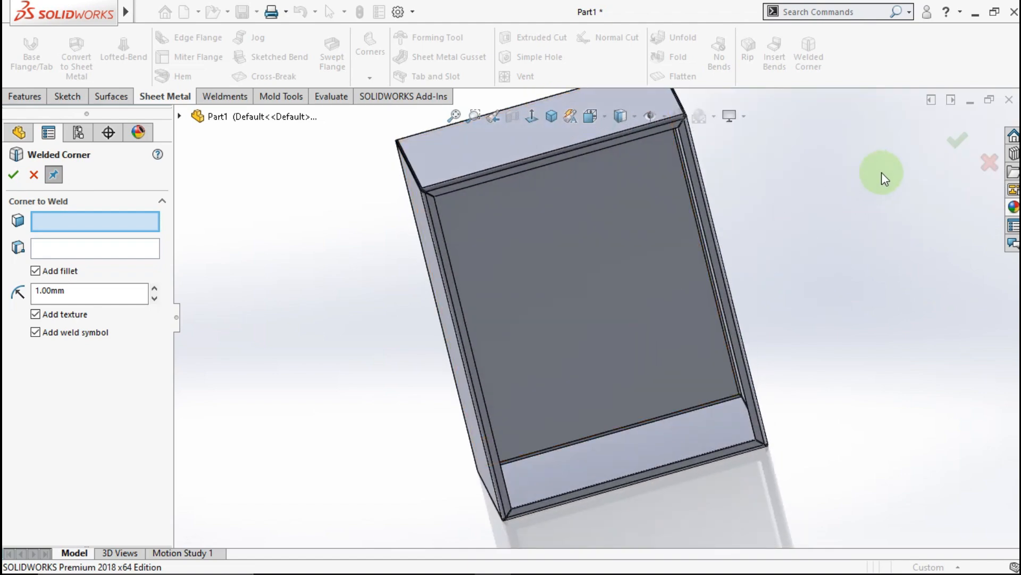
left_click(952, 141)
left_click(33, 174)
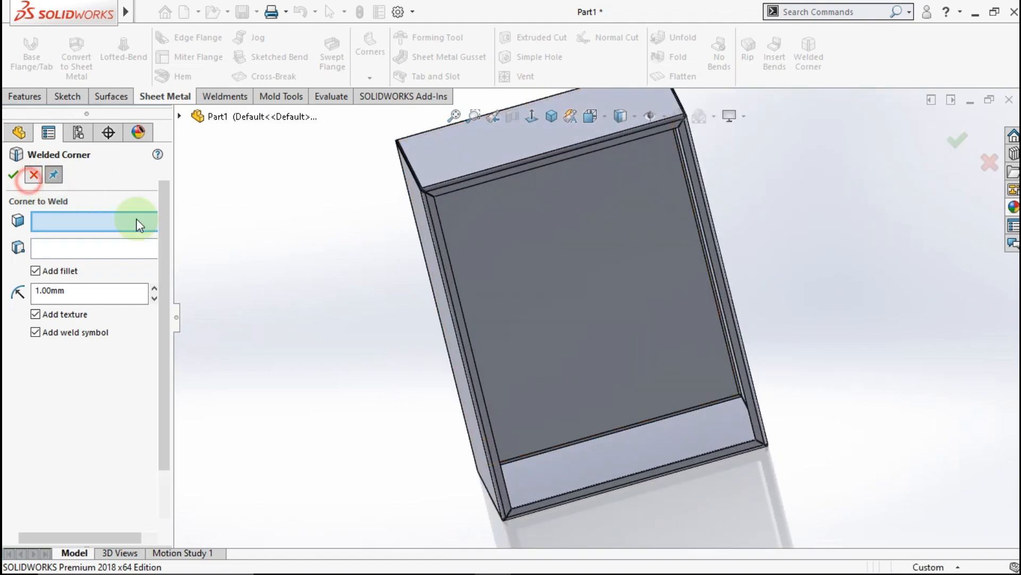
- Start a Hole Wizard hole using a JIS Ø4.5 drill size with a blind depth of 10 mm
middle_click_drag(512, 250, 717, 280)
middle_click_drag(659, 300, 592, 257)
left_click(296, 179)
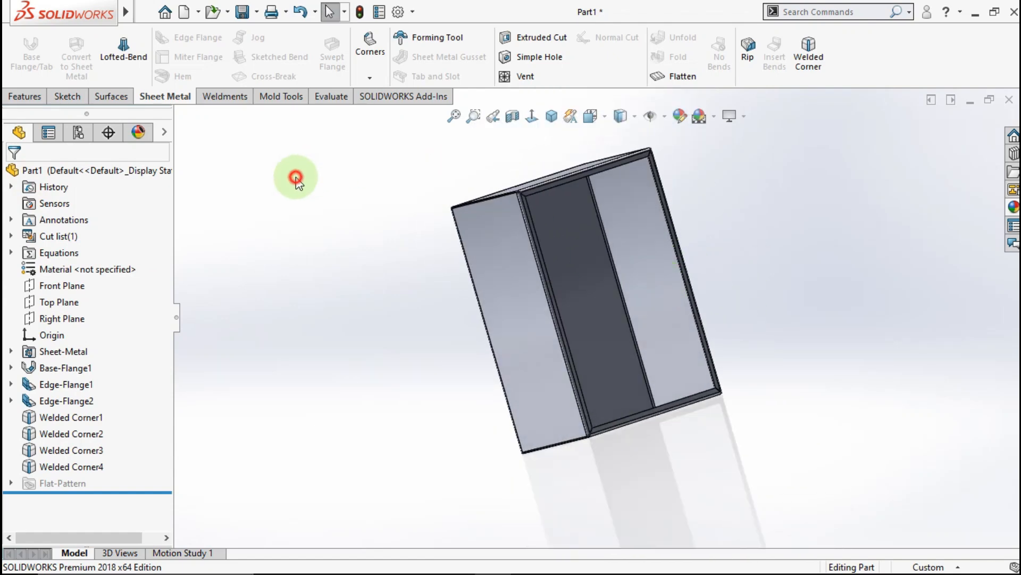
left_click(27, 100)
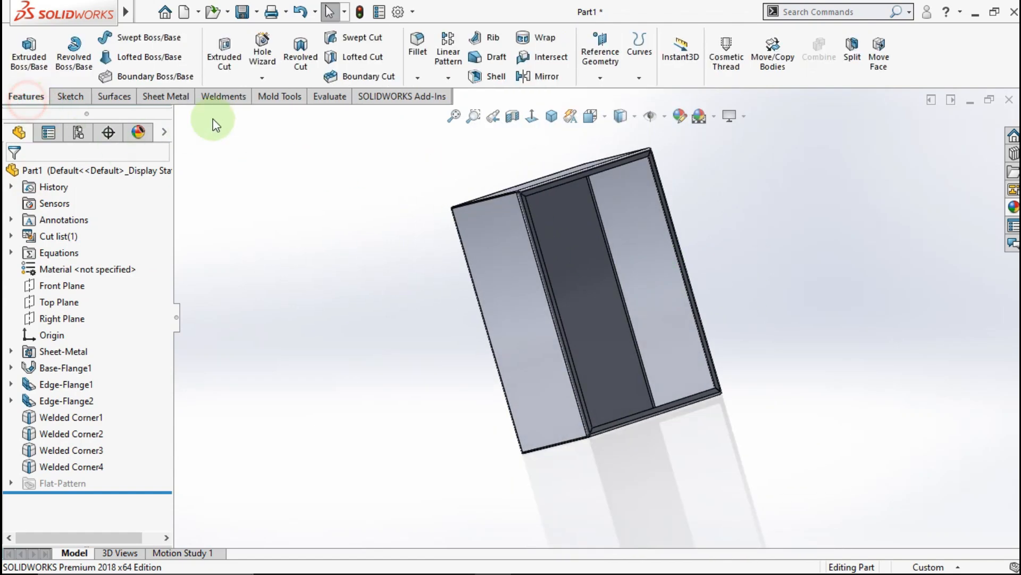
left_click(253, 50)
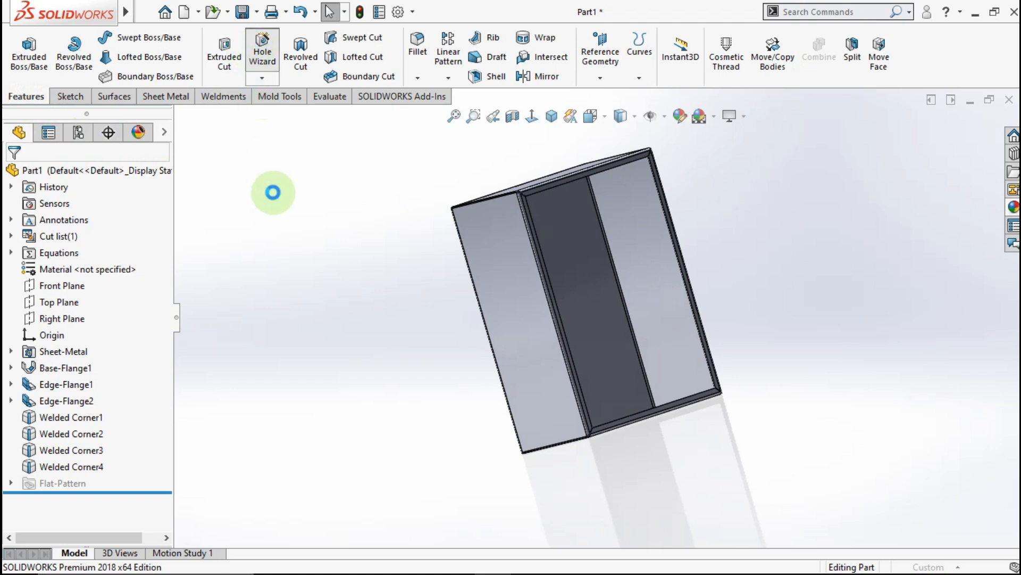
left_click_drag(165, 335, 158, 466)
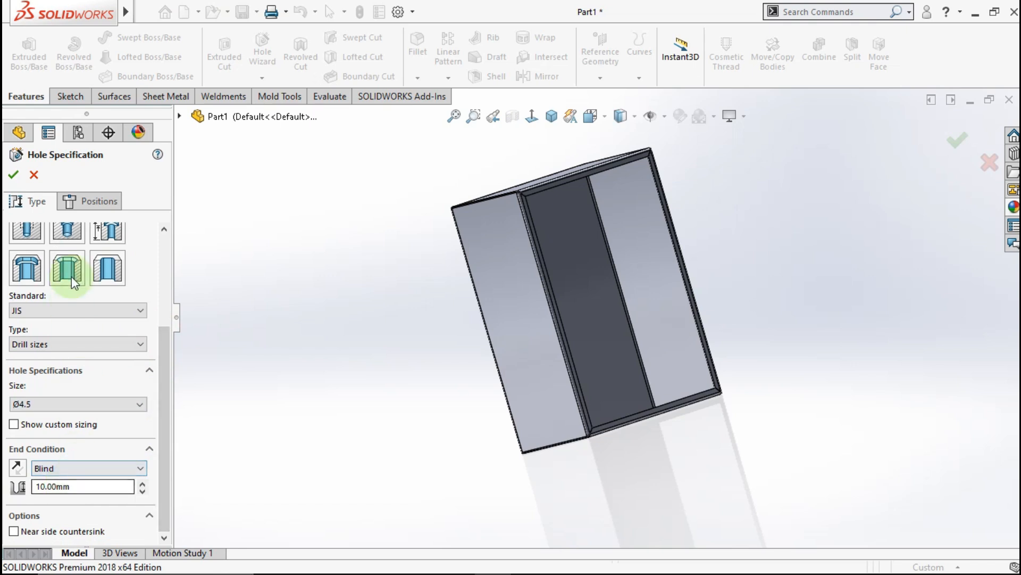
left_click(88, 201)
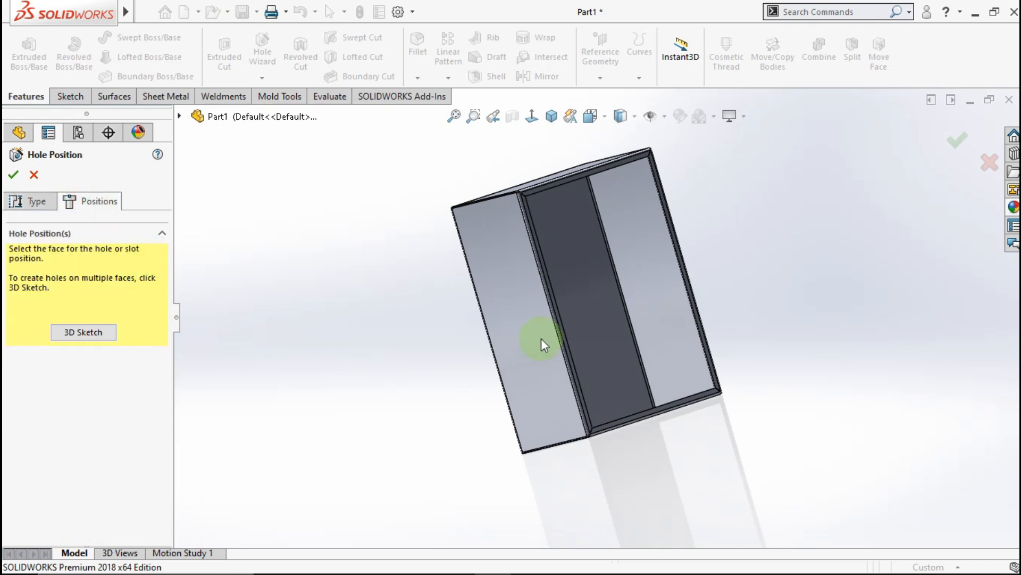
- Choose the box's left side wall and place four hole points in a vertical line near its front edge
left_click(526, 285)
left_click(535, 116)
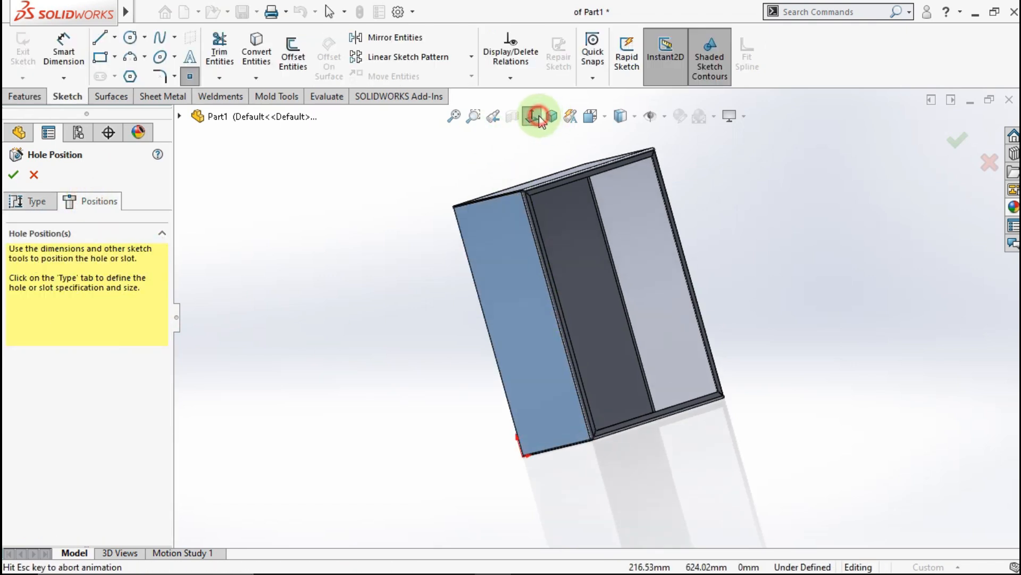
left_click(647, 450)
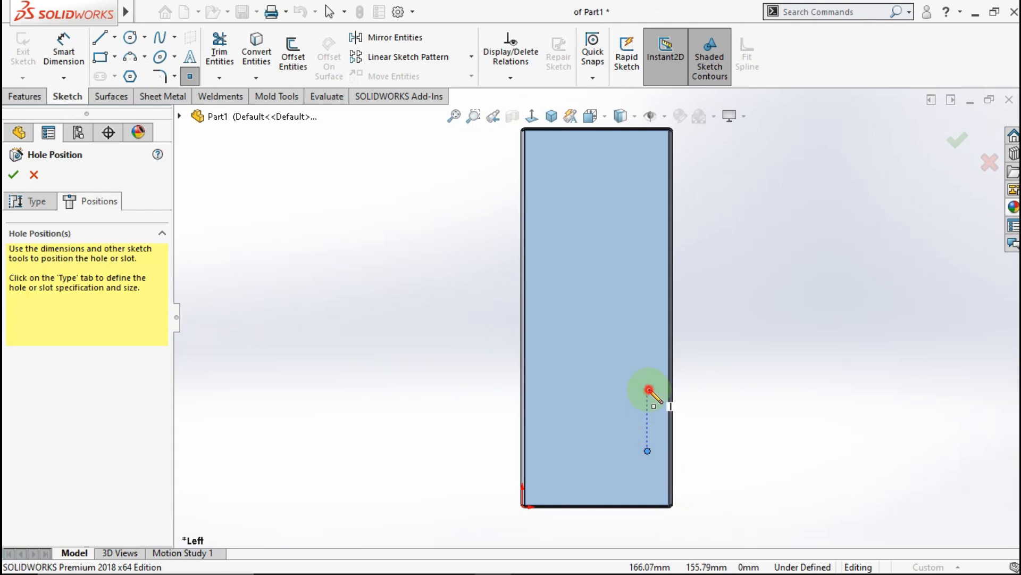
left_click(648, 197)
- Dimension the lowest hole point 50 mm above the side wall's bottom edge
right_click_drag(667, 307, 666, 532)
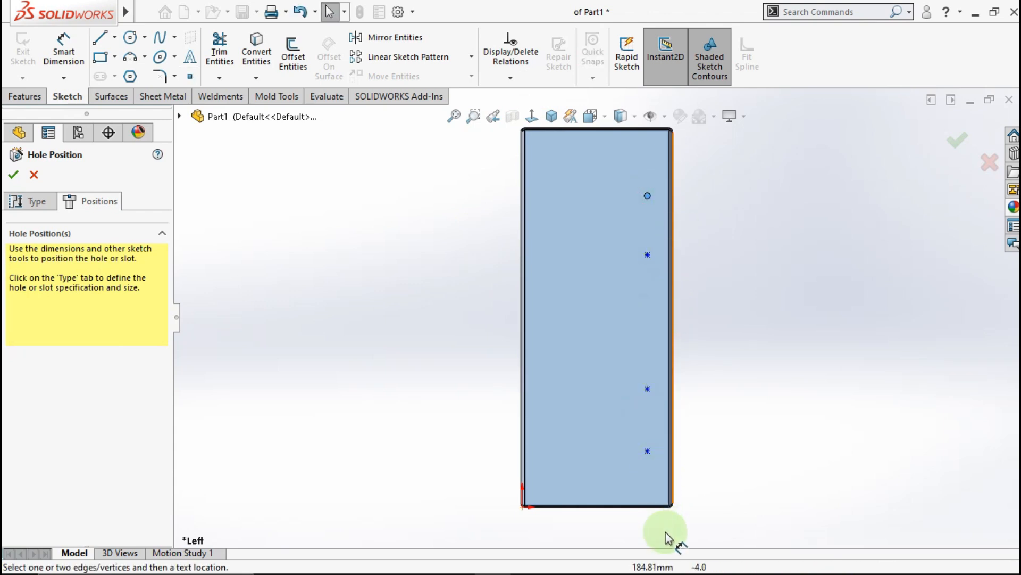
scroll(666, 534, "down", 4)
scroll(610, 436, "down", 5)
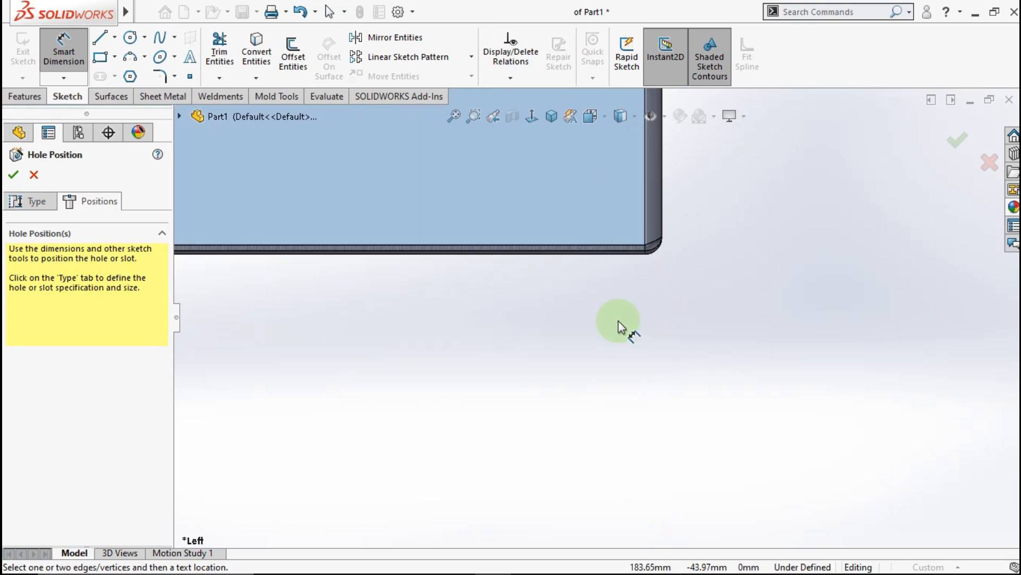
scroll(604, 275, "up", 5)
scroll(618, 197, "down", 1)
middle_click_drag(581, 226, 572, 325, "ctrl")
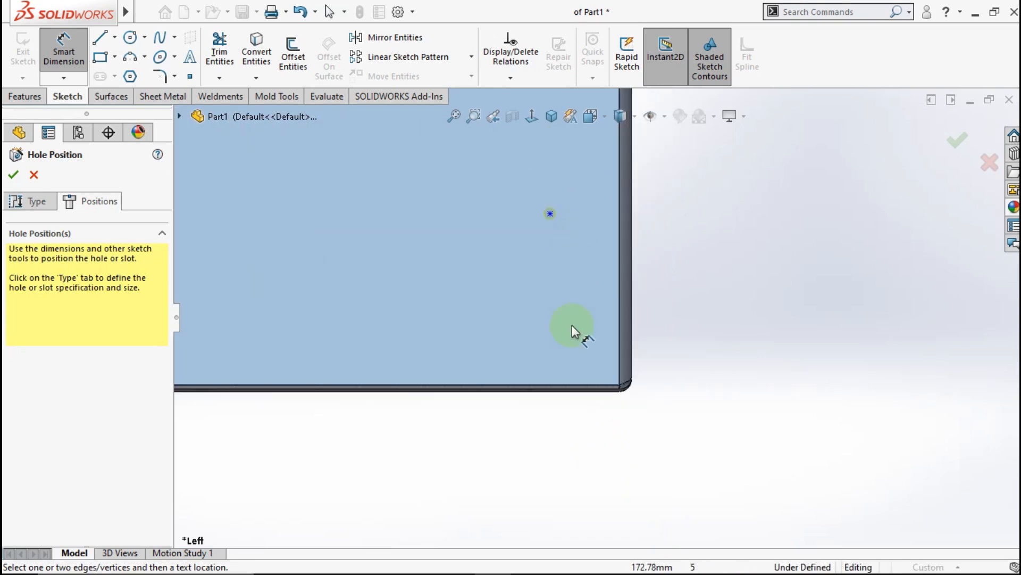
left_click(584, 395)
scroll(588, 357, "down", 4)
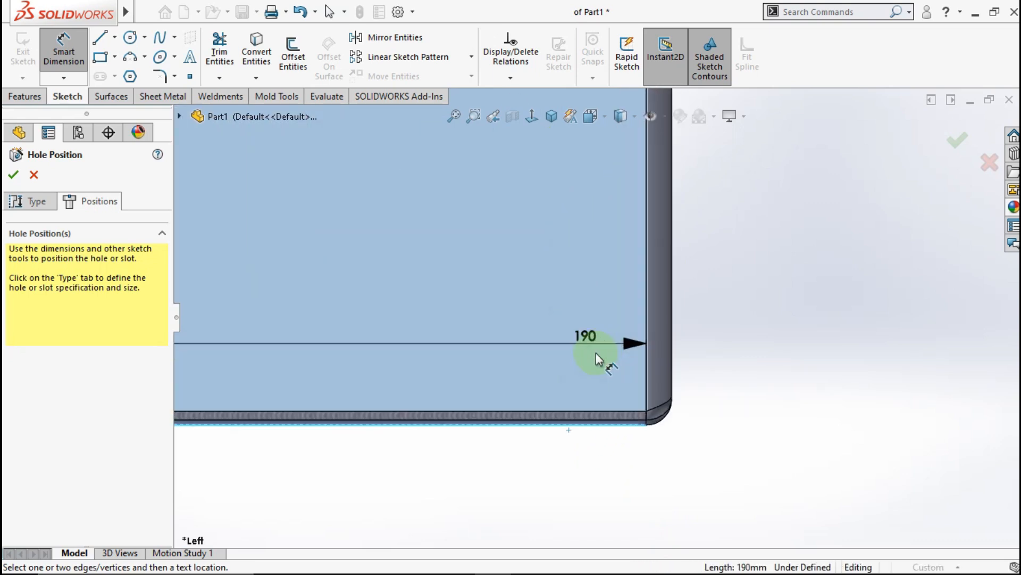
scroll(573, 275, "up", 2)
left_click(532, 129)
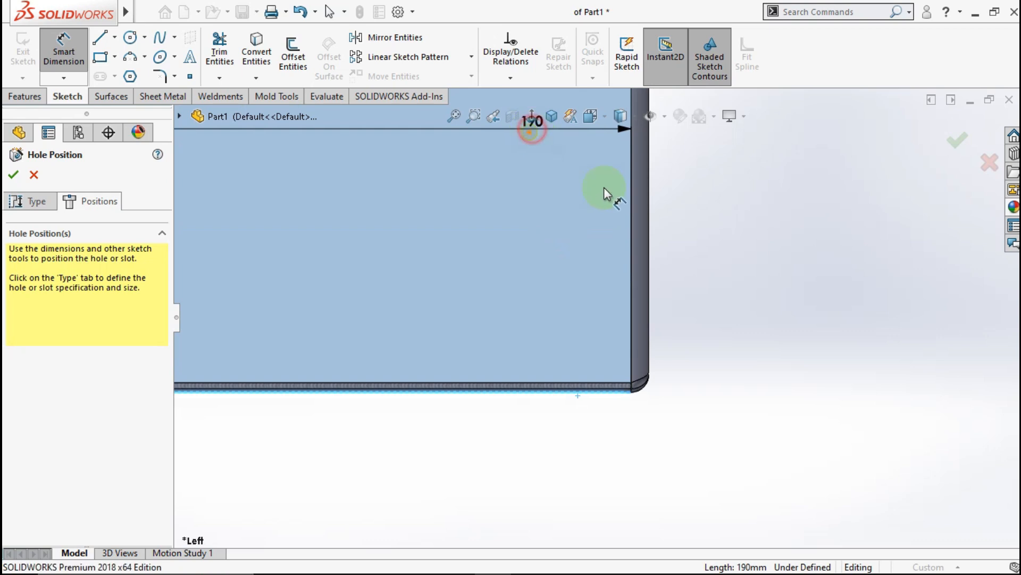
left_click(736, 233)
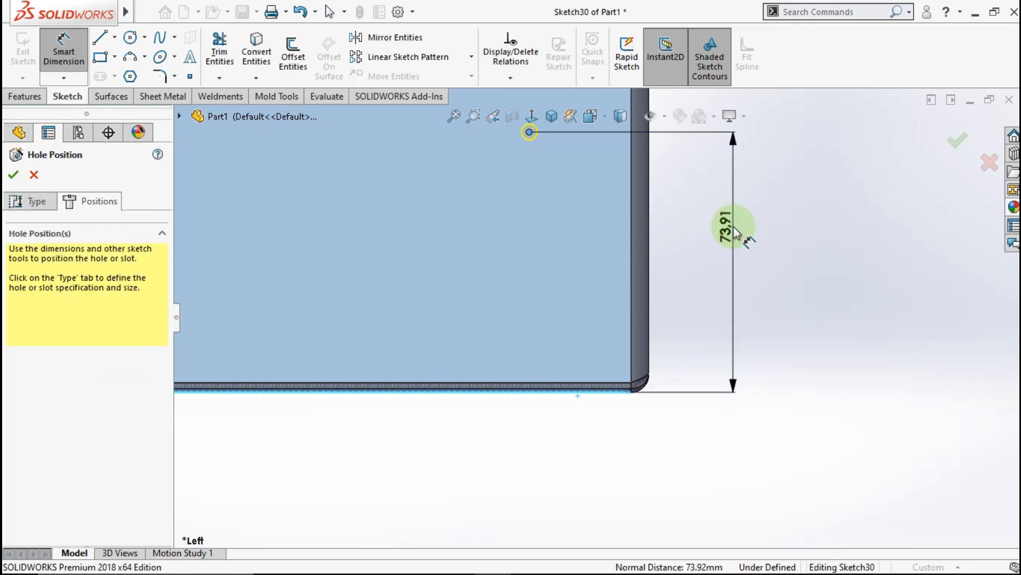
type("50")
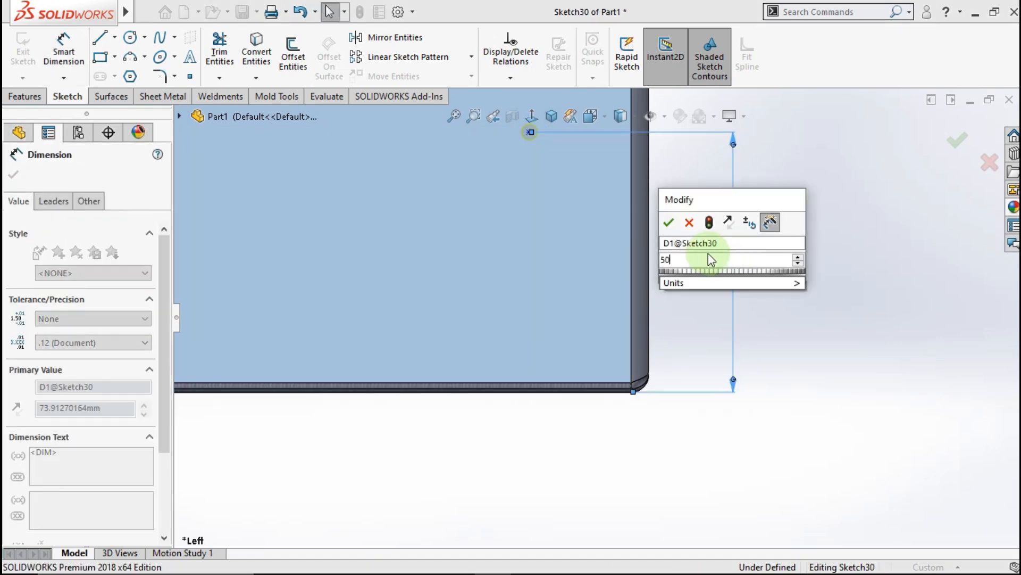
left_click(670, 222)
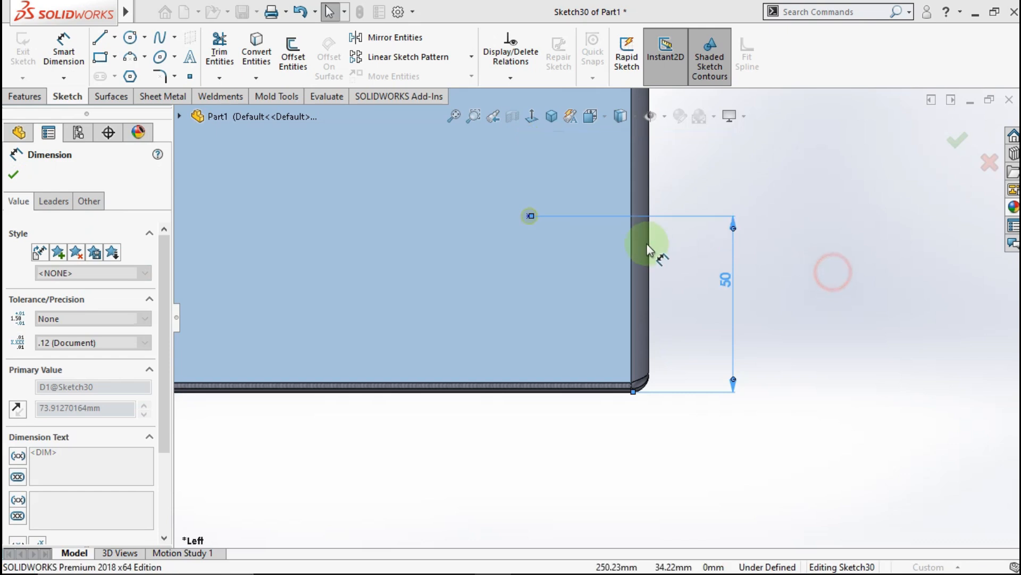
- Dimension the vertical spacing between the two lowest hole points as 25 mm
scroll(570, 200, "up", 3)
scroll(604, 199, "down", 2)
scroll(605, 213, "up", 2)
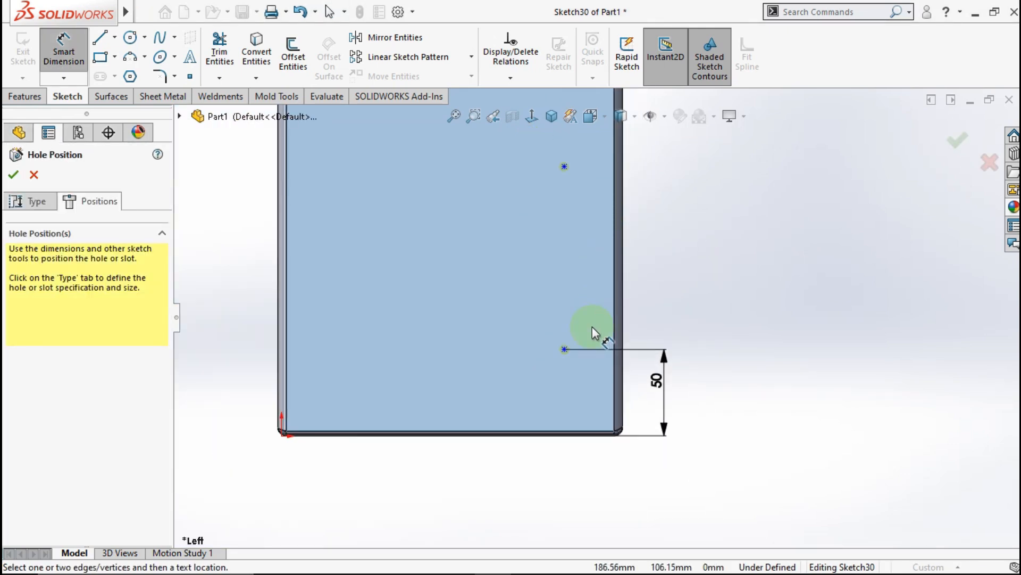
scroll(593, 328, "down", 2)
left_click(548, 416)
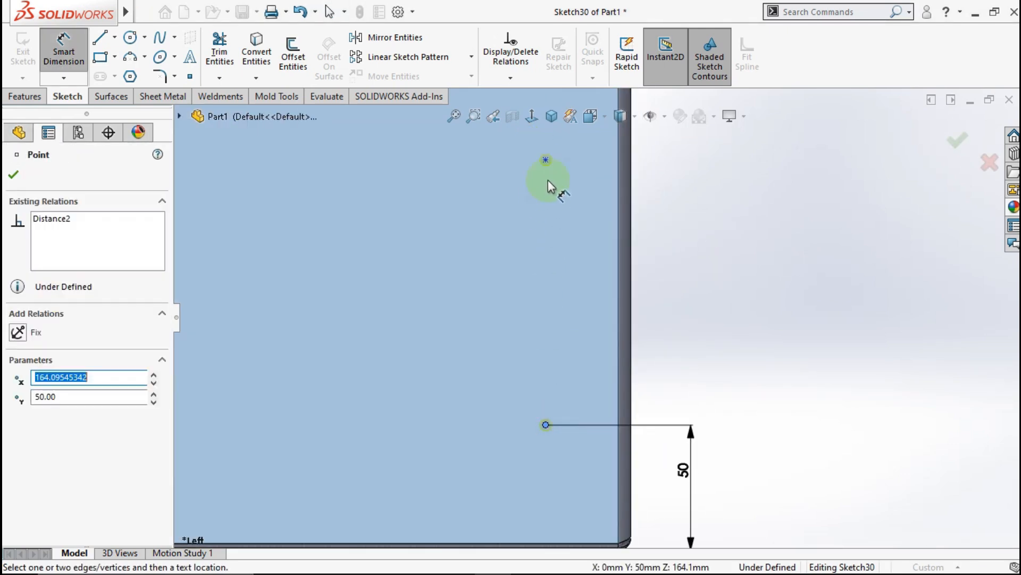
left_click(546, 160)
left_click(775, 290)
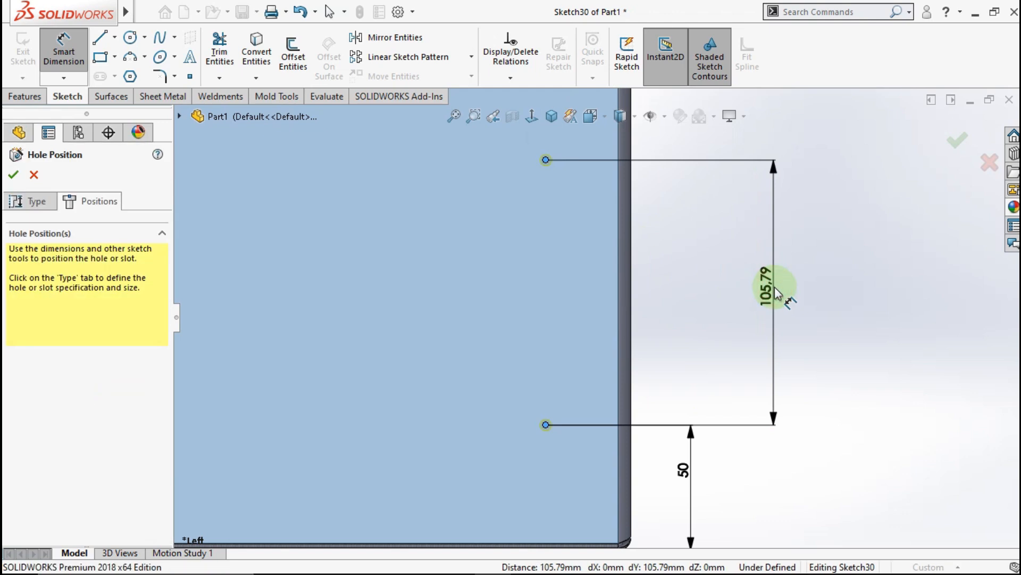
type("25")
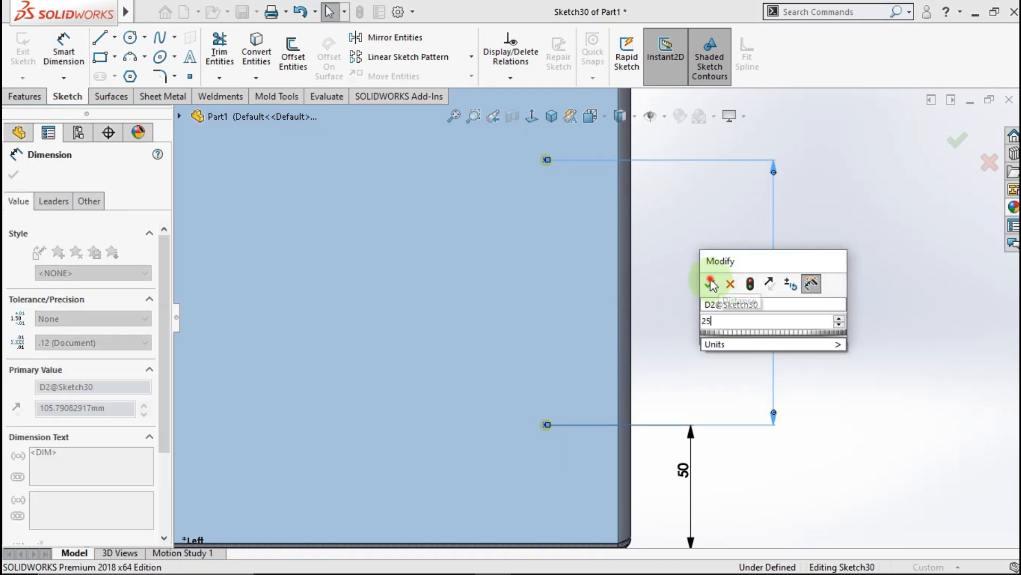
left_click(698, 278)
scroll(654, 272, "up", 4)
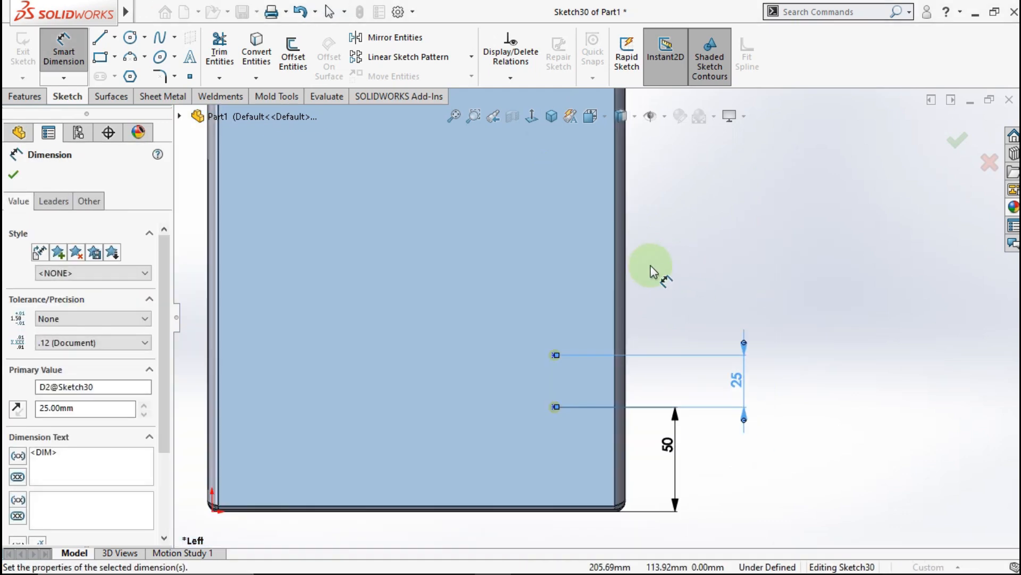
- Dimension the vertical distance from the second-lowest hole point to the lower point of the upper pair as 350 mm
scroll(636, 237, "down", 2)
scroll(628, 233, "up", 2)
left_click(626, 237)
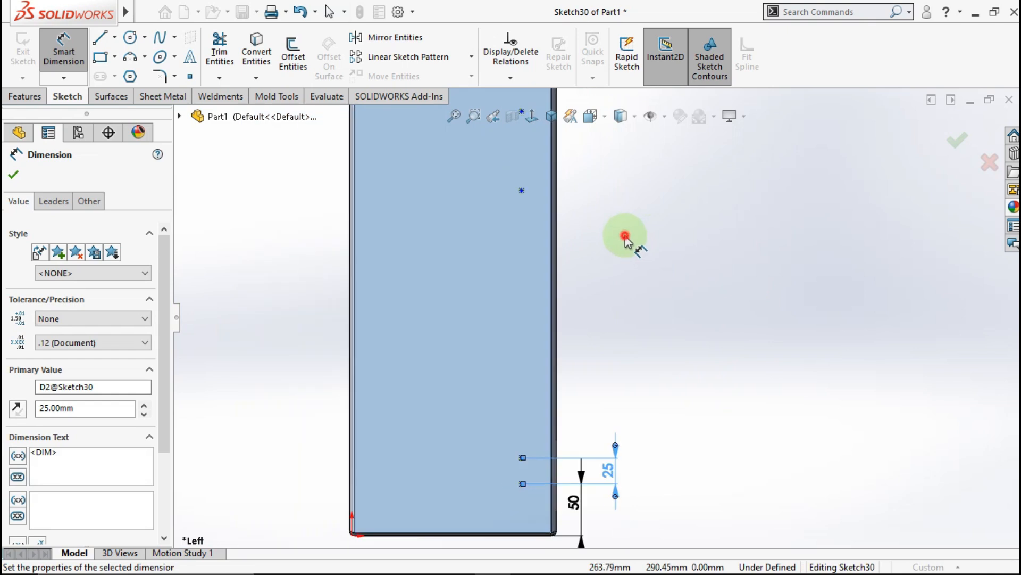
left_click(520, 191)
left_click(686, 276)
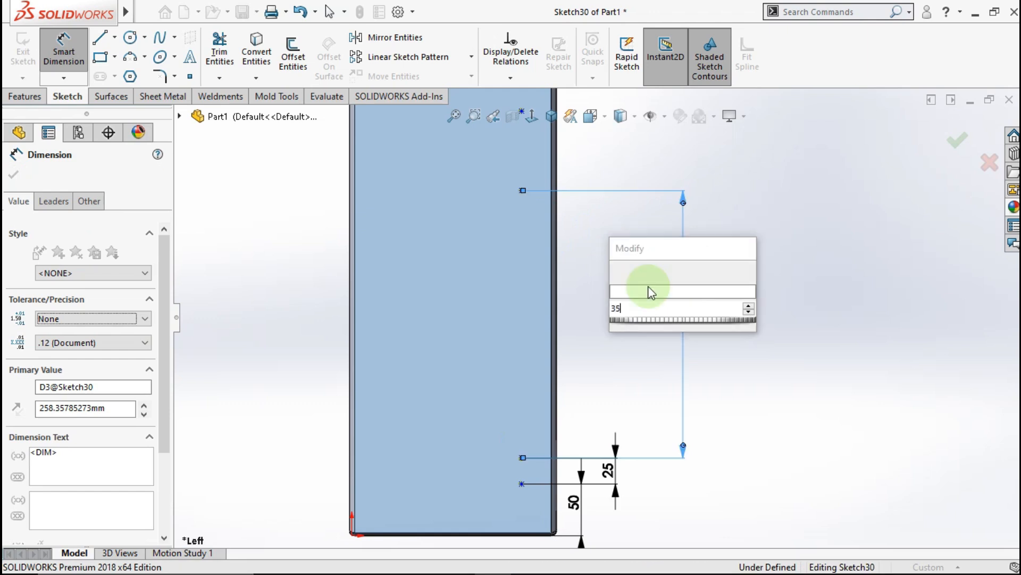
left_click(600, 254)
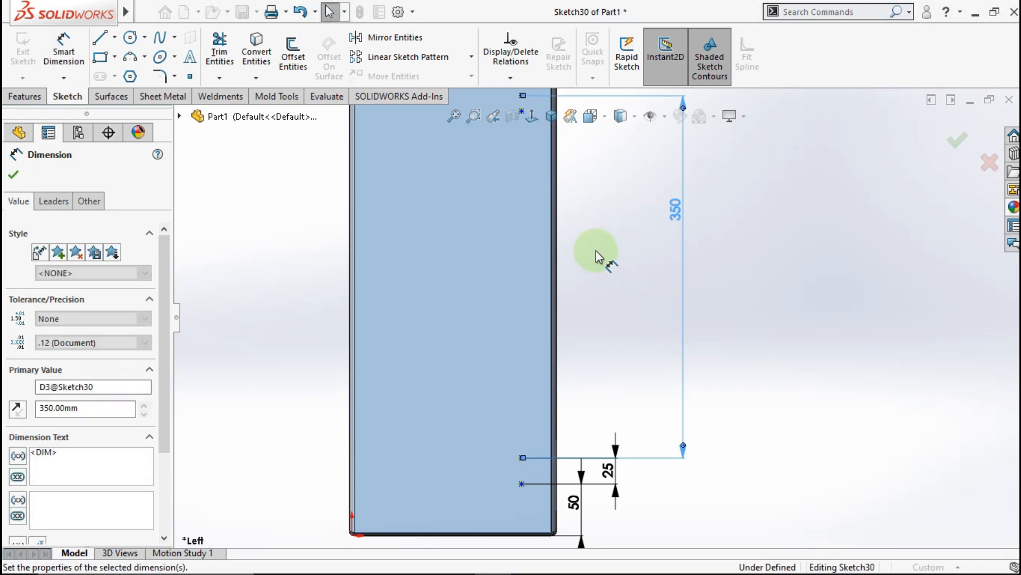
- Separate the two uppermost hole points vertically and dimension the spacing between them as 25 mm
scroll(595, 234, "down", 5)
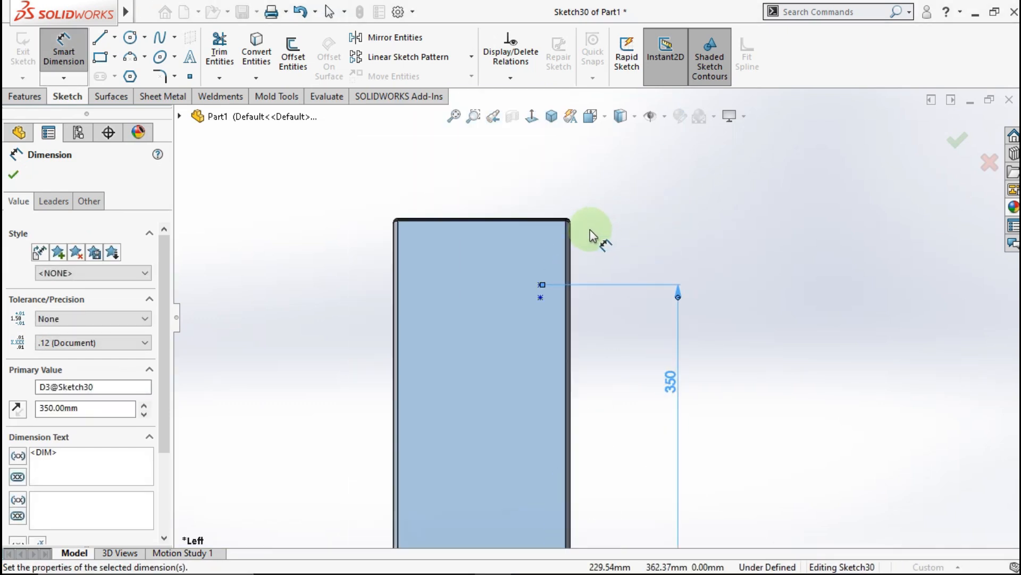
key("Escape")
left_click_drag(497, 386, 496, 316)
key("Return")
left_click(497, 359)
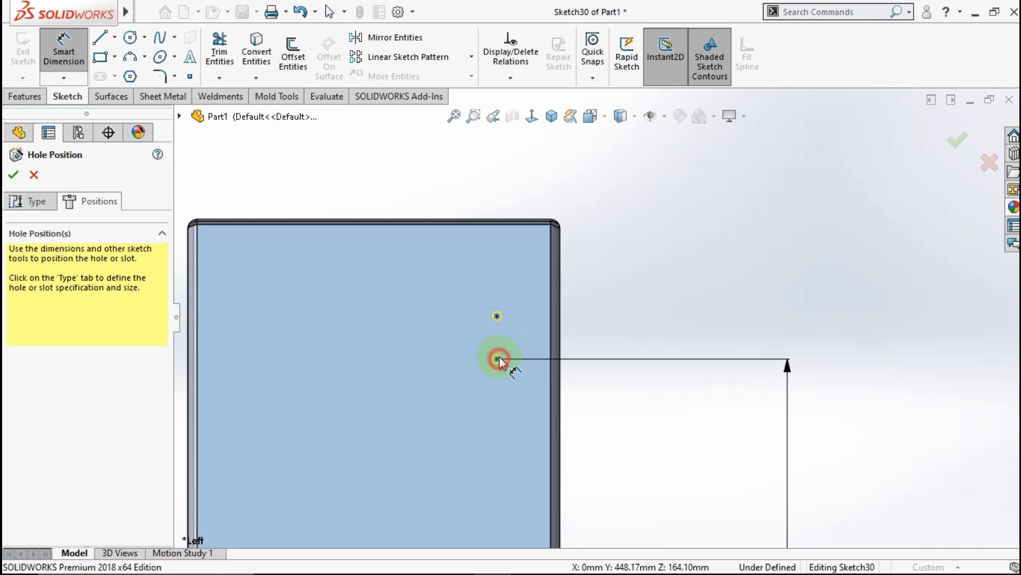
left_click(662, 339)
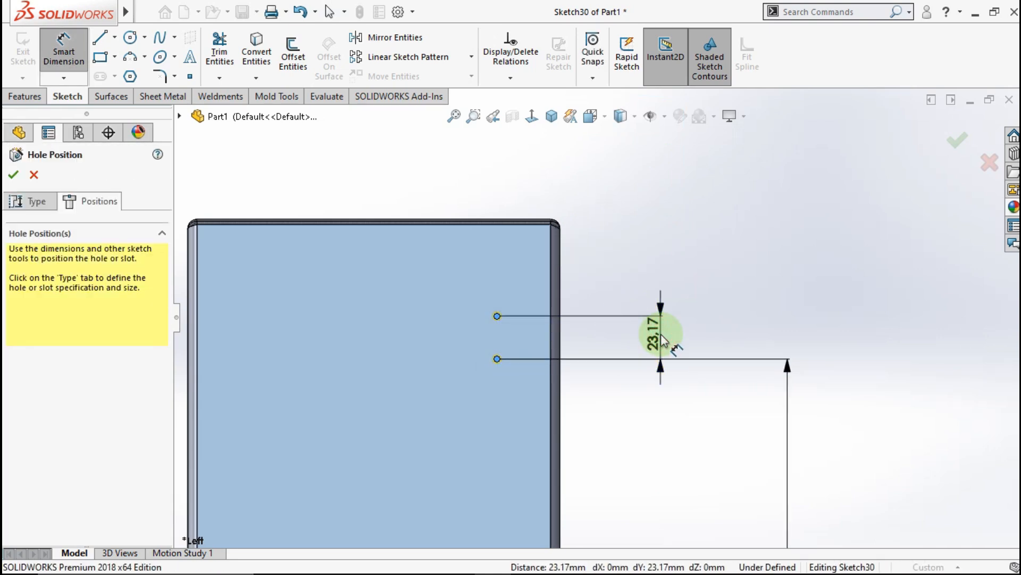
double_click(662, 339)
type("25")
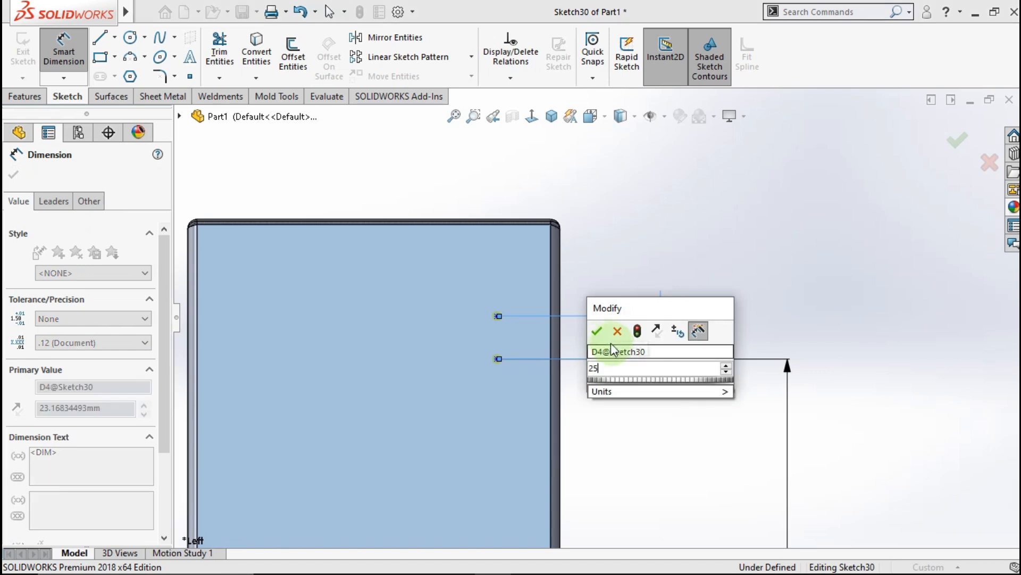
left_click(597, 333)
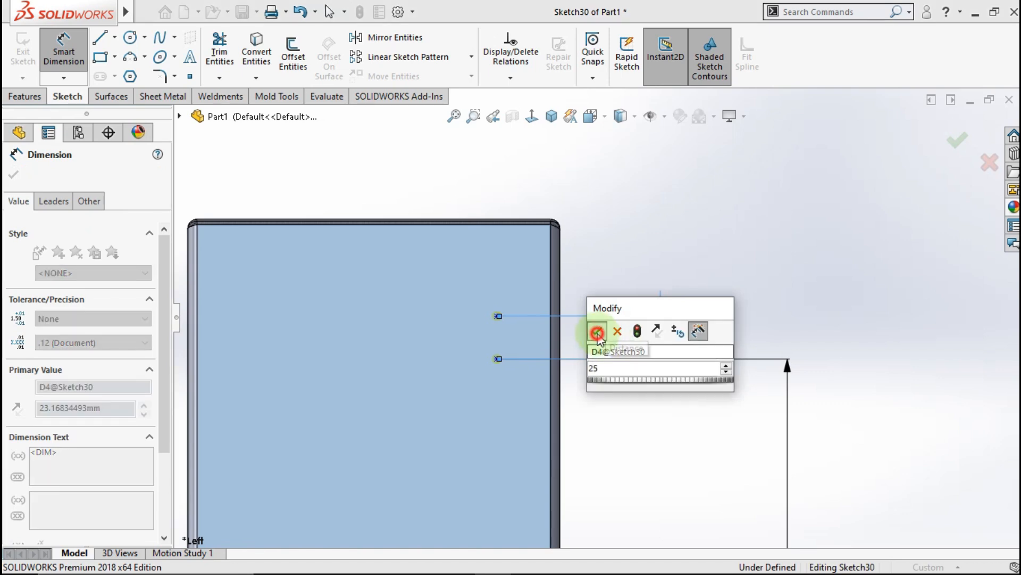
left_click(608, 273)
- Dimension the topmost hole point 10.5 mm from the side wall's front edge
left_click(560, 283)
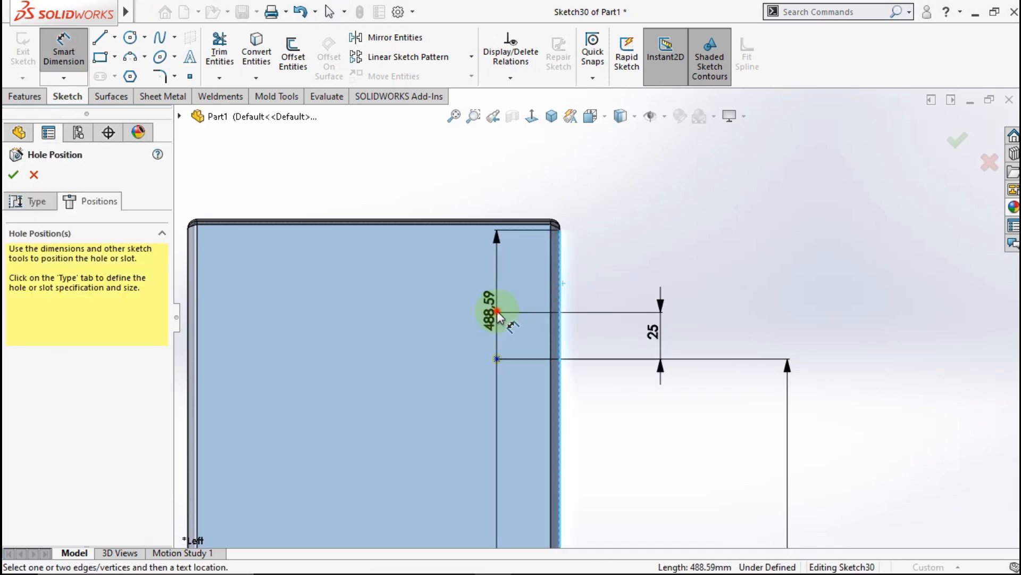
left_click(497, 311)
left_click(607, 174)
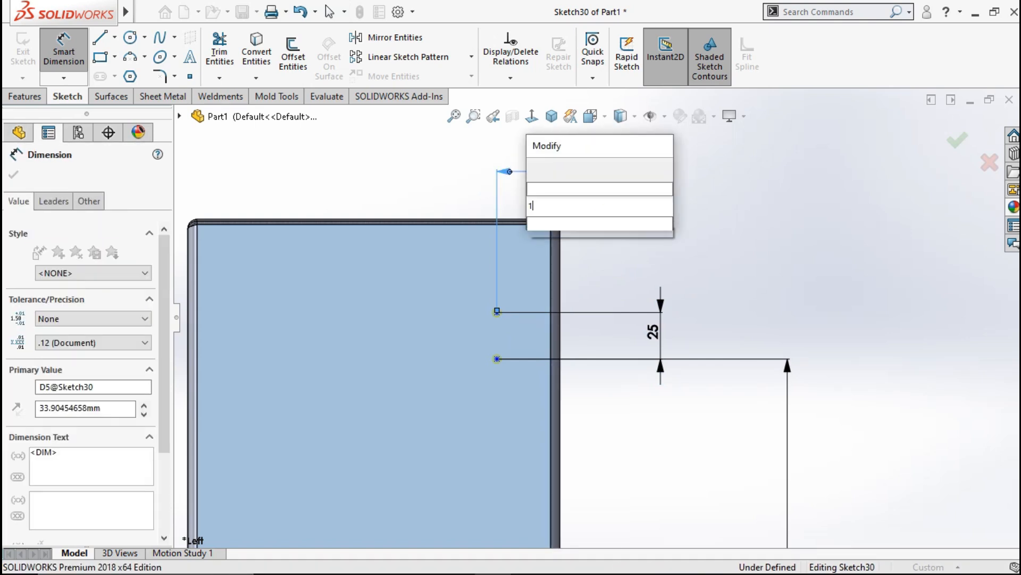
type("10.5")
left_click(535, 171)
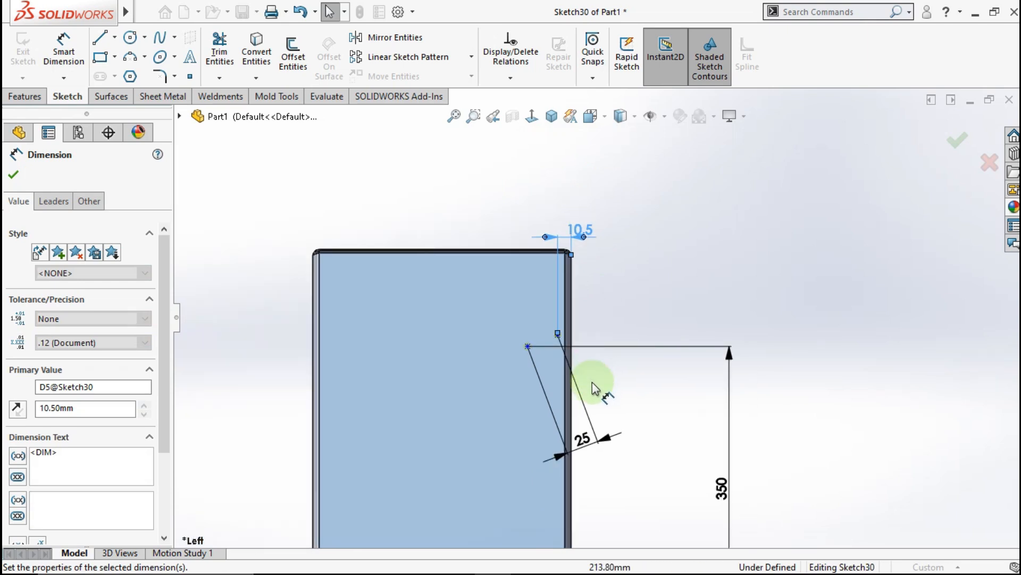
- Add a vertical relation to all four hole points so they line up along the front edge
scroll(595, 388, "up", 6)
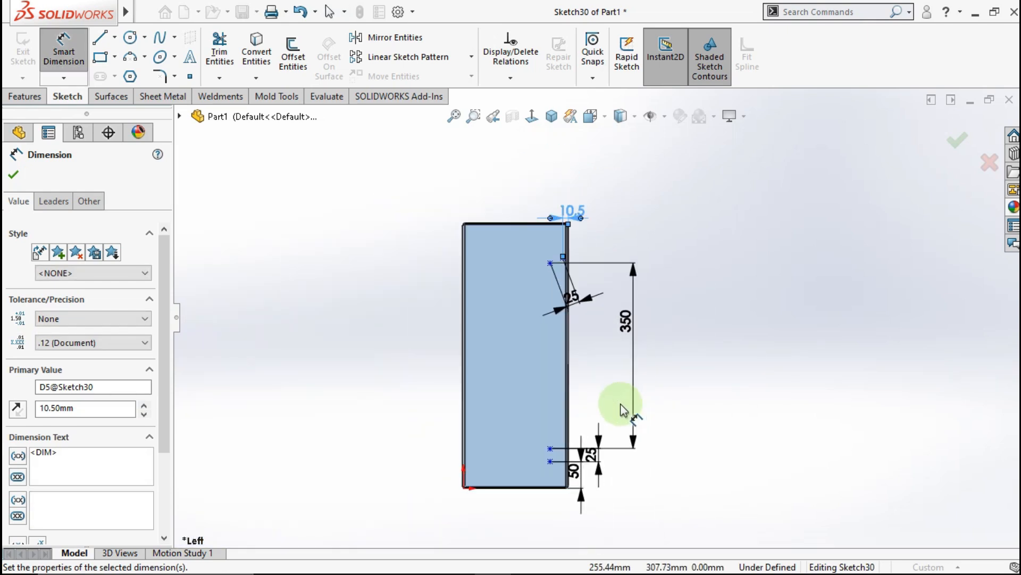
key("Escape")
mouse_move(525, 239)
left_mouse_down()
mouse_move(582, 401)
mouse_move(575, 470)
left_mouse_up()
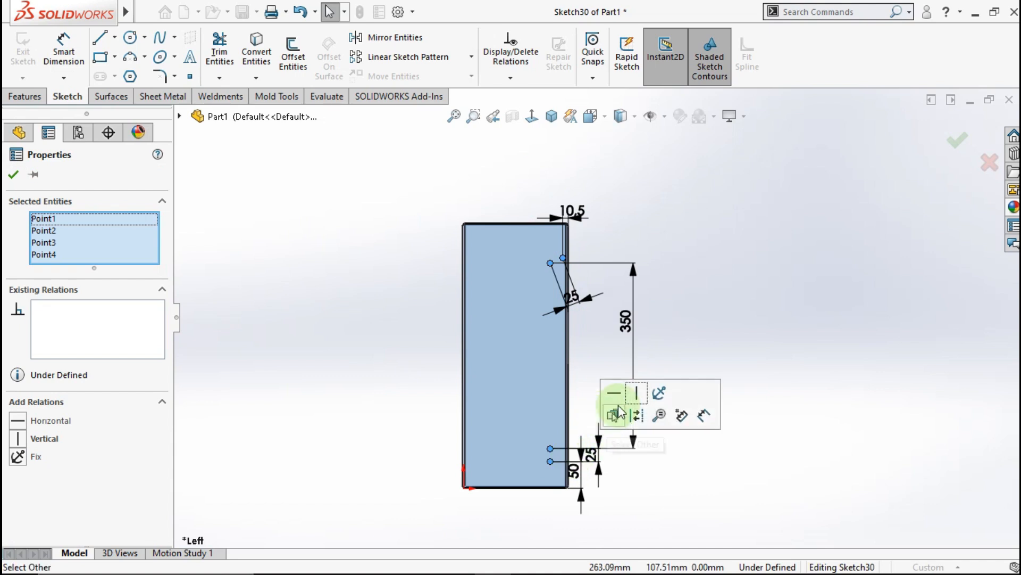
left_click(636, 395)
left_click(673, 337)
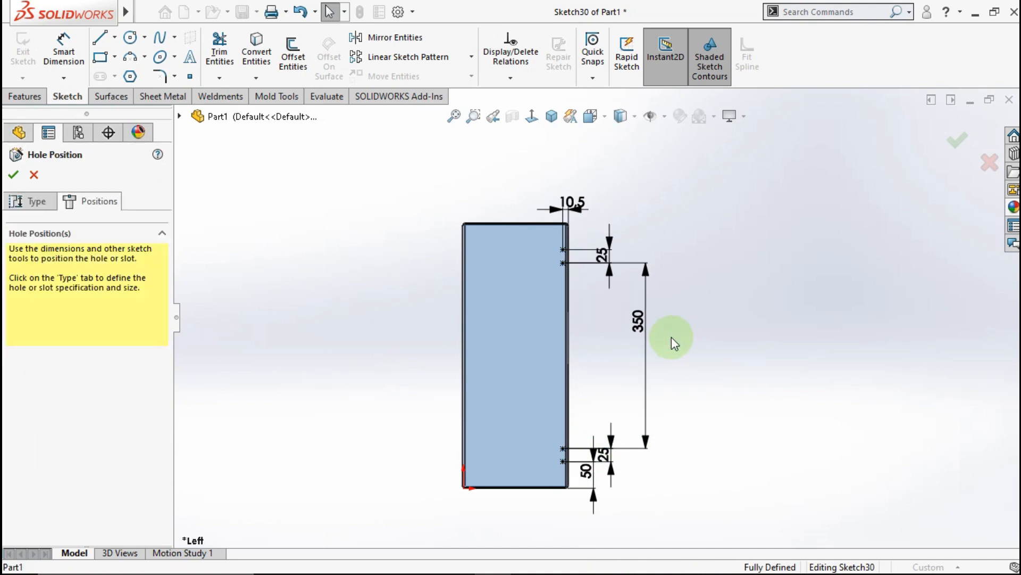
- Accept the four hole positions and create the Ø4.5 holes in the left side wall
scroll(637, 325, "down", 2)
mouse_move(609, 324)
middle_mouse_down()
mouse_move(593, 310)
mouse_move(603, 348)
mouse_move(589, 364)
mouse_move(628, 341)
middle_mouse_up()
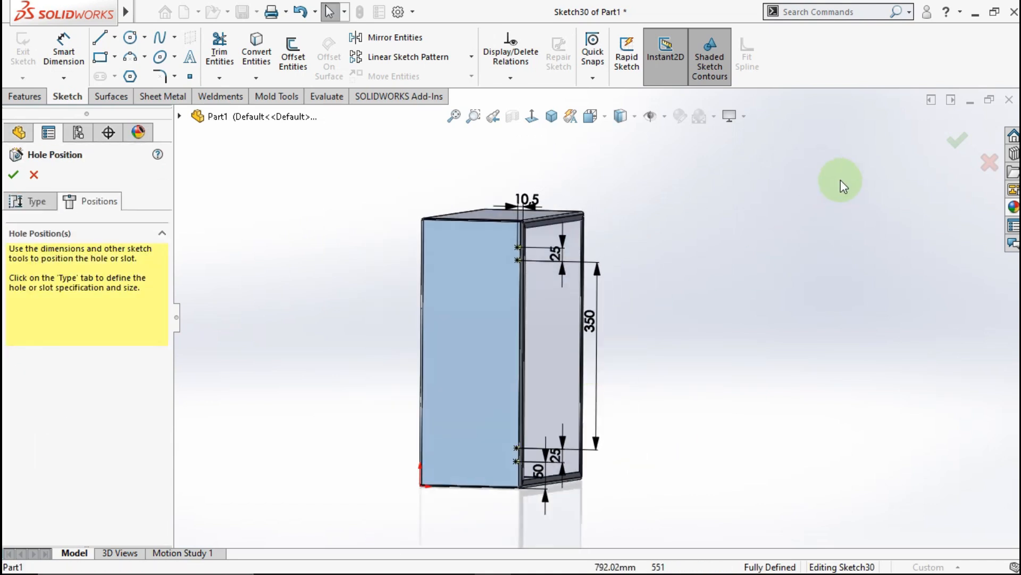
left_click(950, 142)
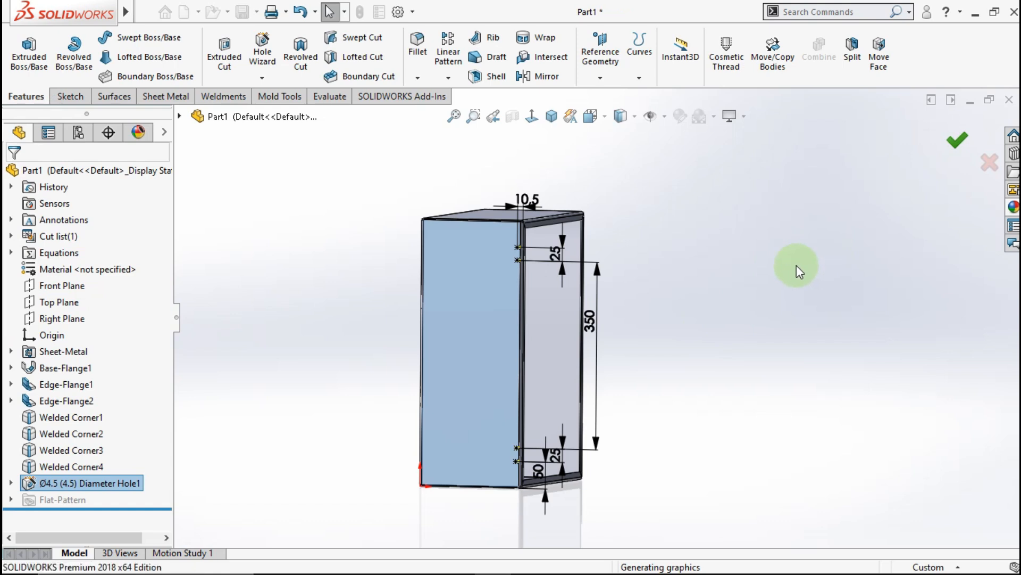
- Start another Hole Wizard hole using a JIS Ø4.5 drill size with a blind depth of 10 mm
middle_click_drag(611, 365, 382, 363)
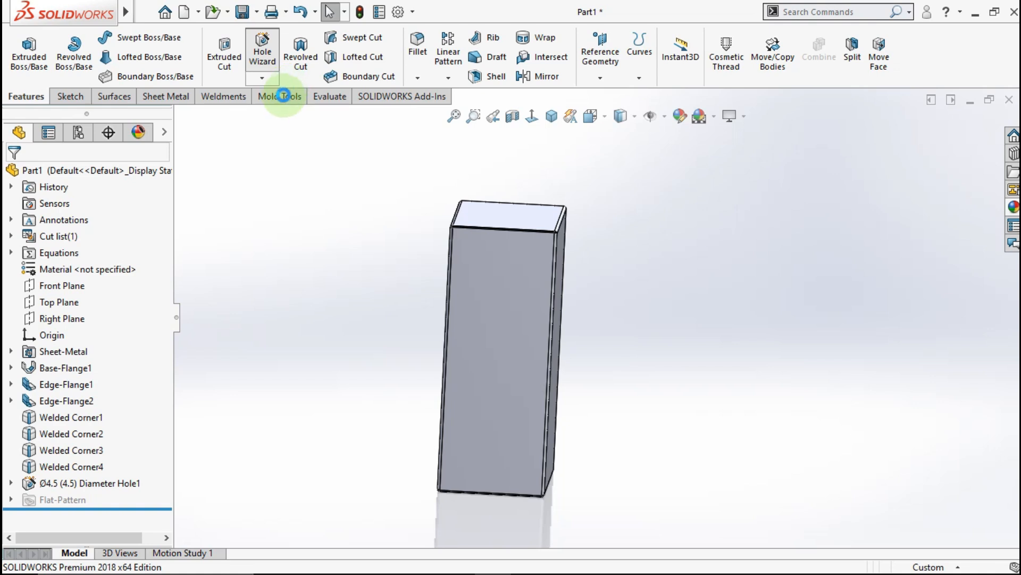
left_click_drag(162, 372, 120, 466)
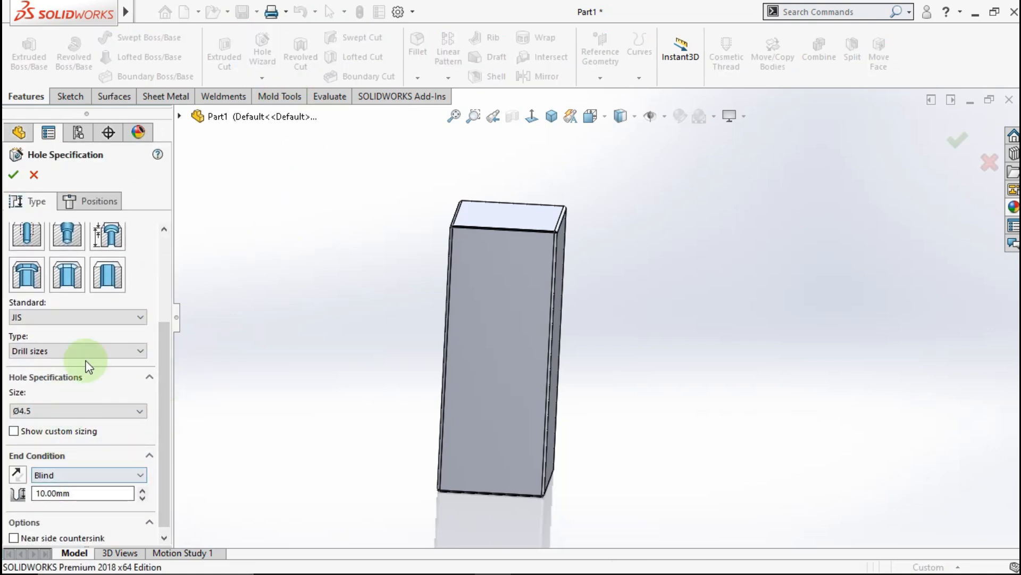
left_click(83, 202)
- Choose the box's right side wall and place four hole points on it in a two-by-two rectangular arrangement
left_click(520, 331)
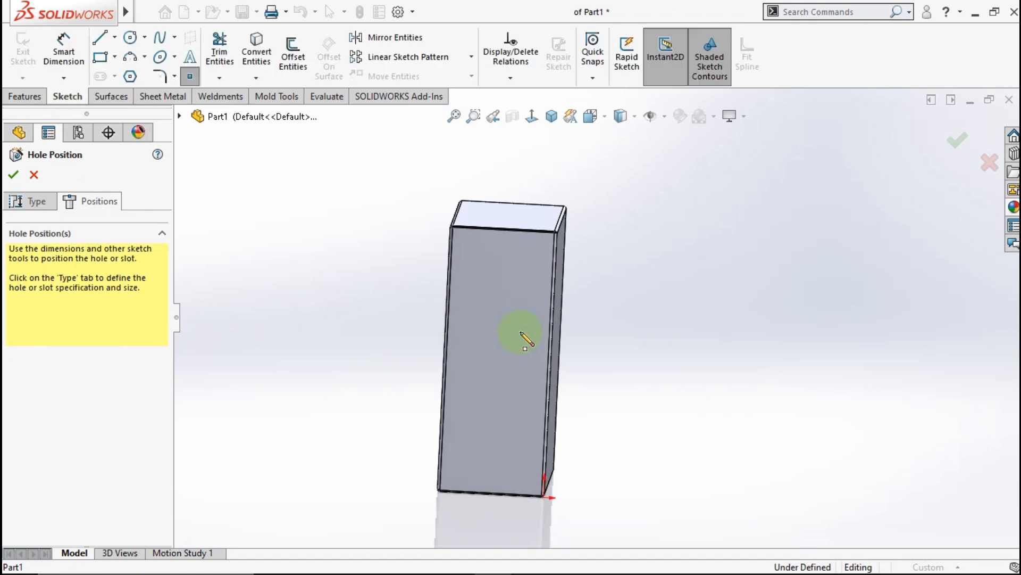
left_click(529, 117)
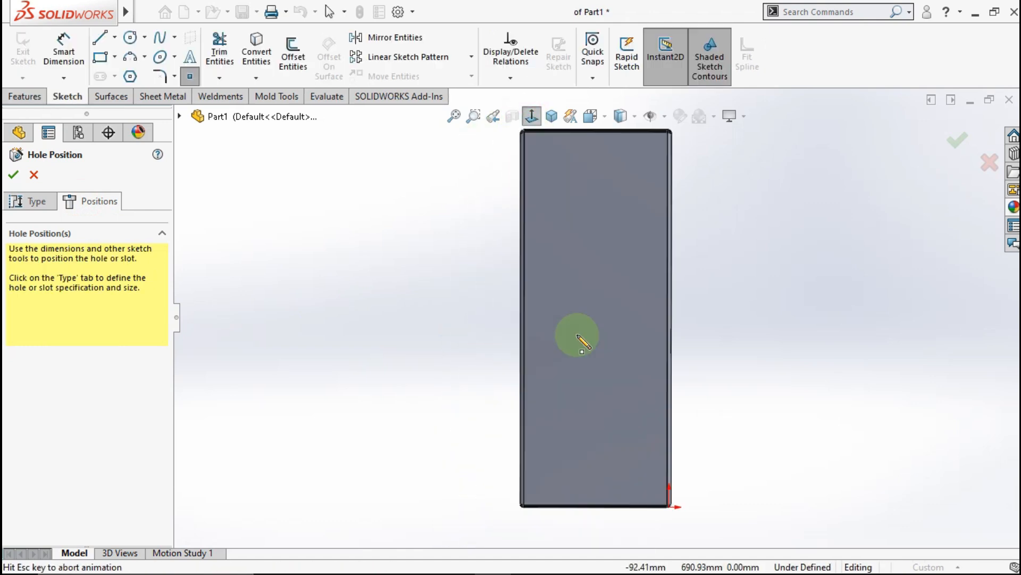
key("Escape")
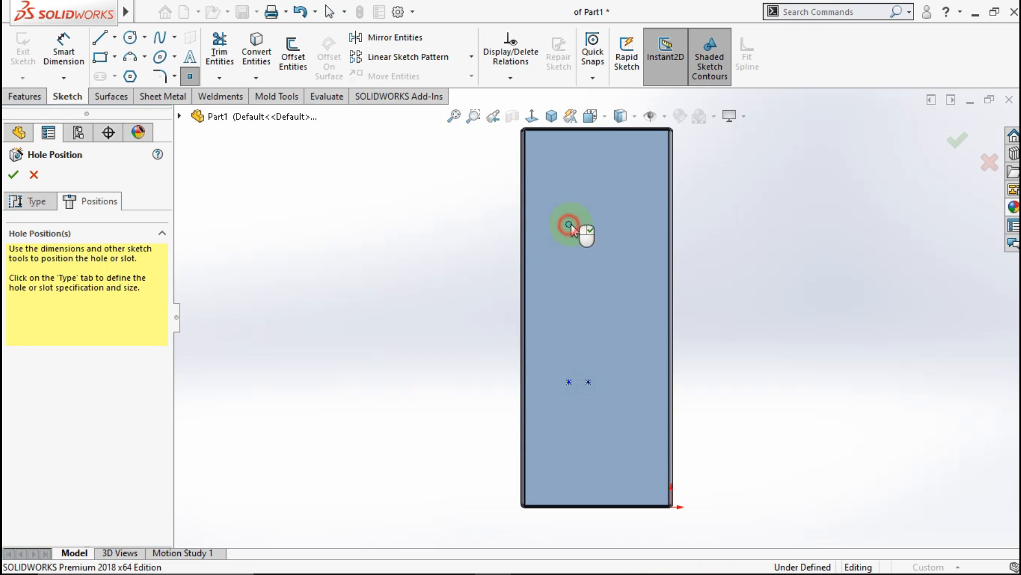
scroll(588, 352, "down", 5)
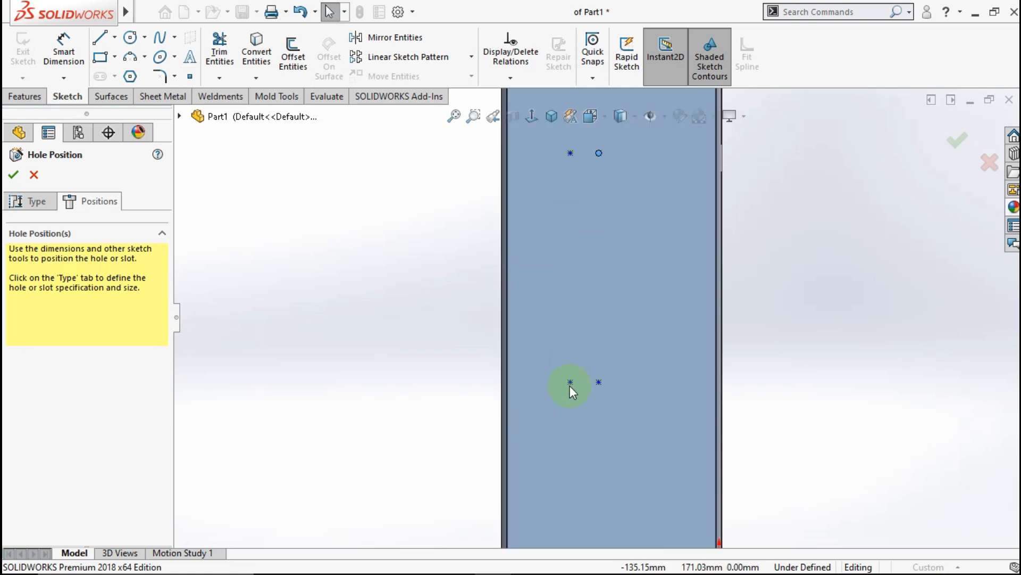
- Dimension the lower hole point nearest the front edge 87.25 mm above the right side wall's bottom edge
key("d")
scroll(596, 457, "down", 6)
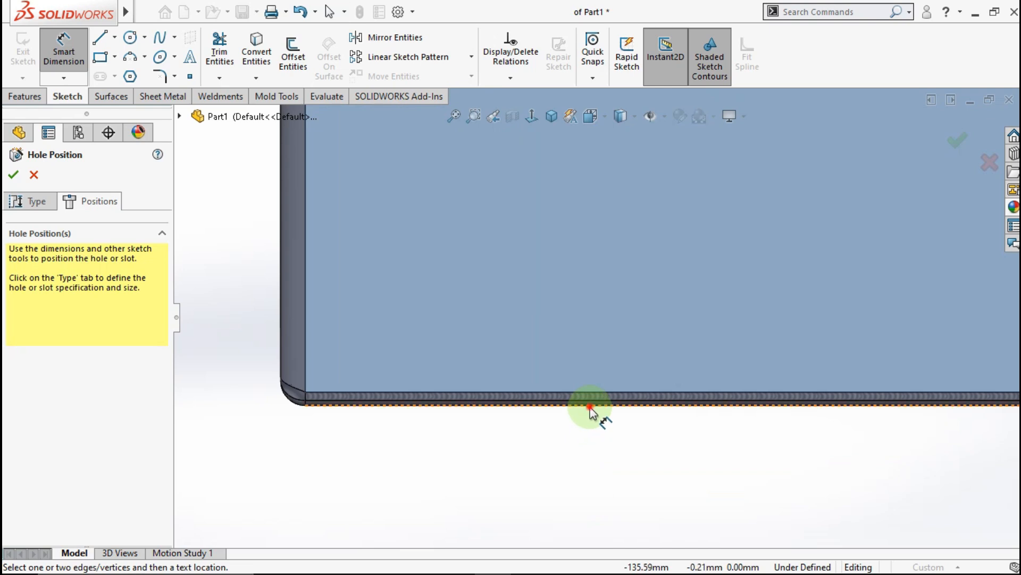
left_click(589, 408)
scroll(569, 288, "up", 5)
scroll(580, 218, "up", 2)
scroll(580, 218, "down", 2)
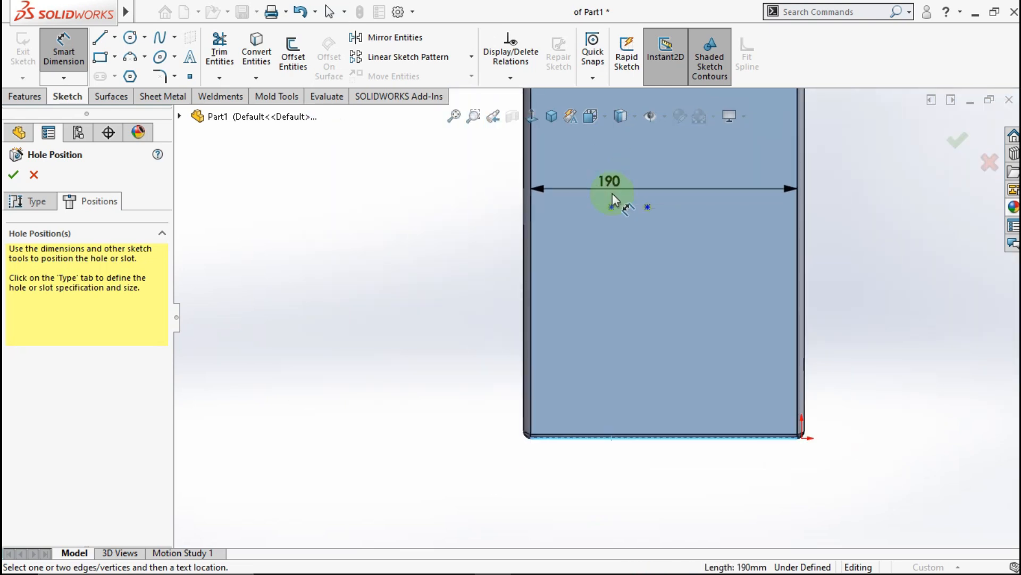
left_click(611, 205)
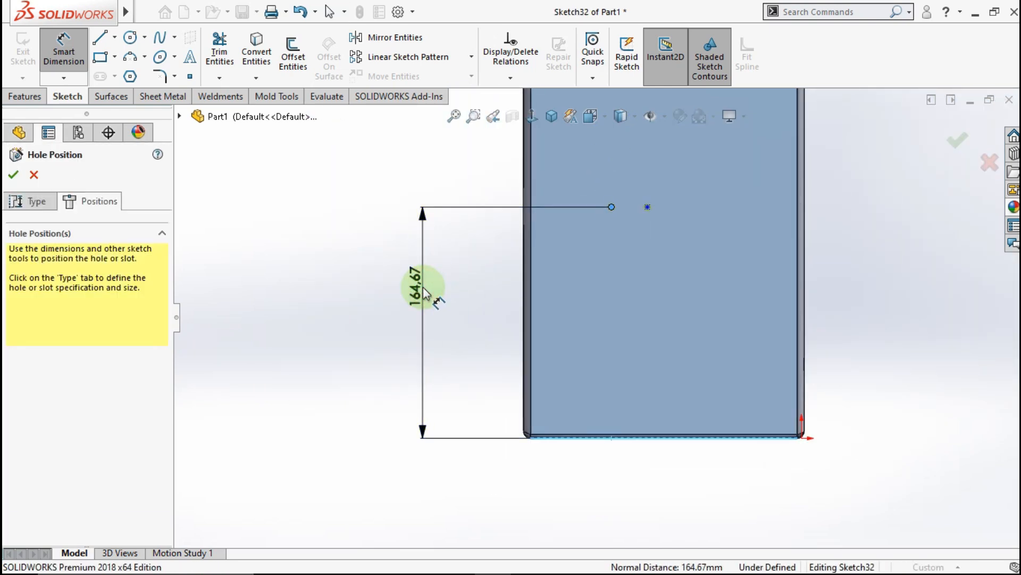
left_click(424, 290)
type("87.25")
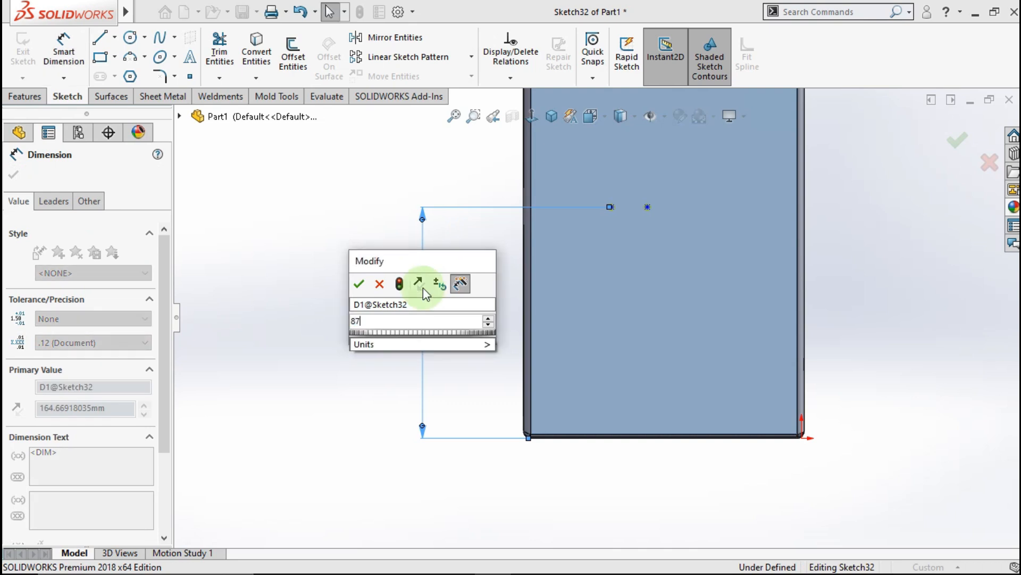
left_click(358, 283)
left_click(371, 241)
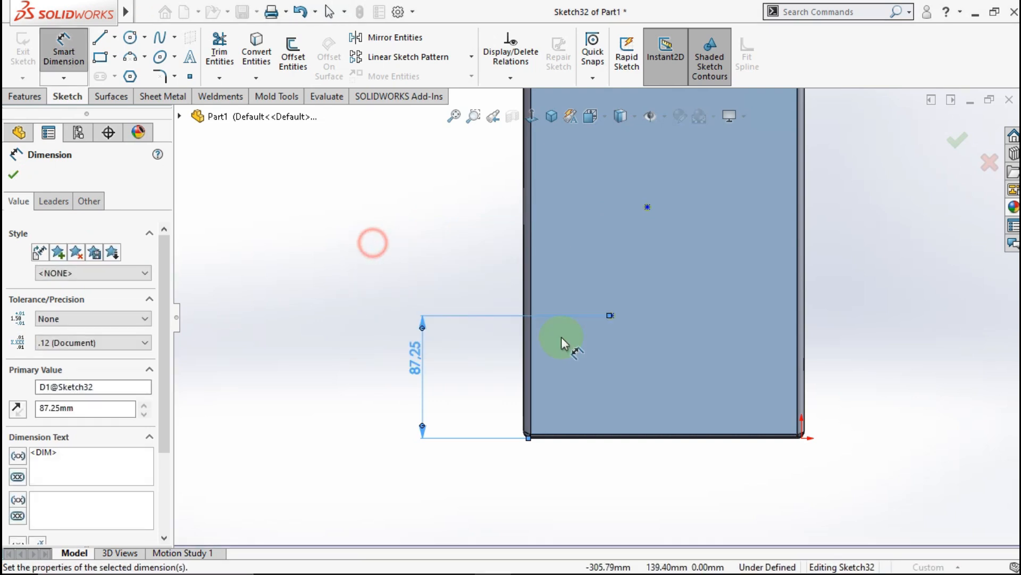
- Dimension the vertical spacing between the two hole points nearest the front edge as 325.5 mm
left_click(611, 318)
scroll(613, 261, "up", 3)
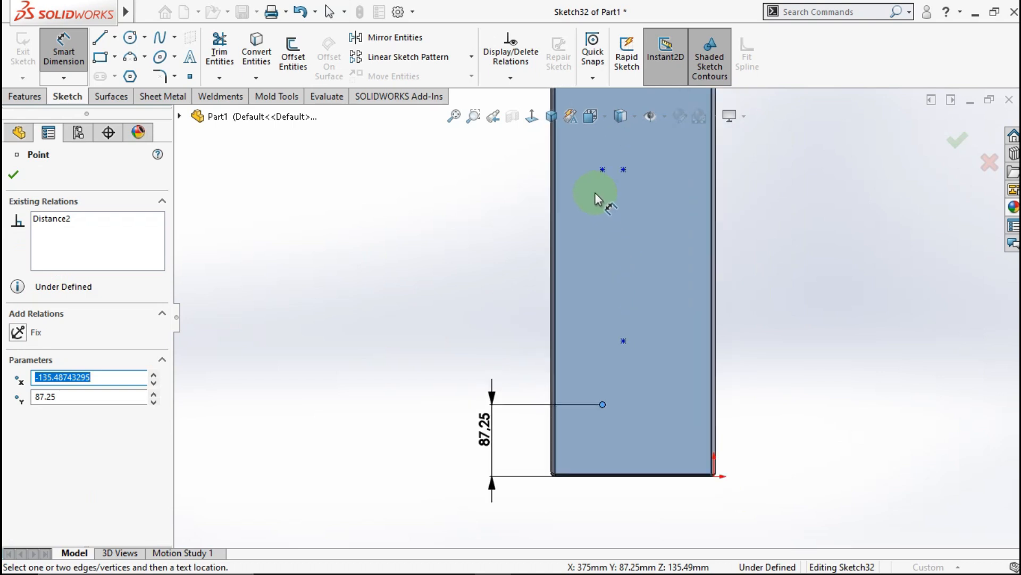
left_click(603, 170)
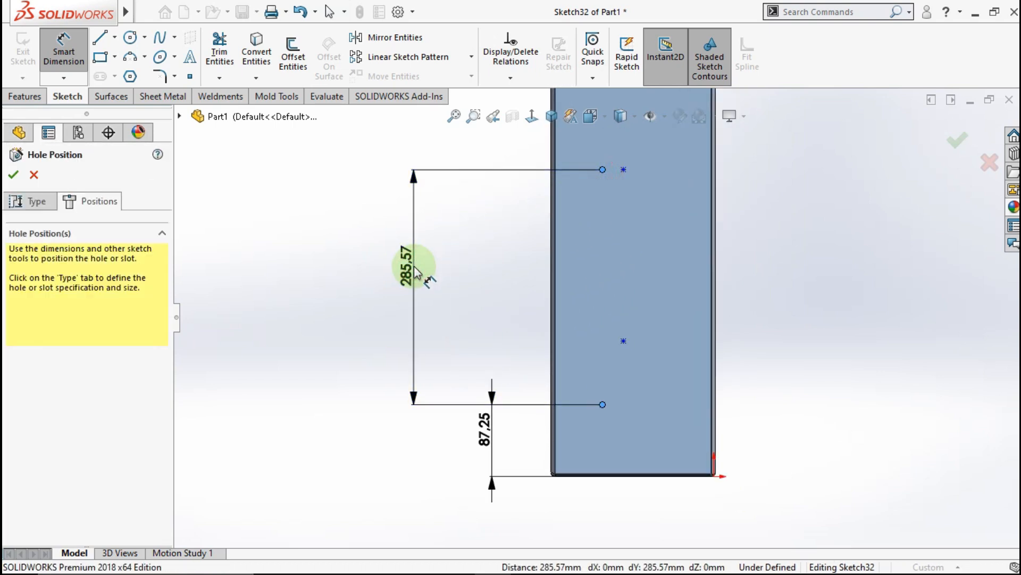
left_click(415, 274)
type("3")
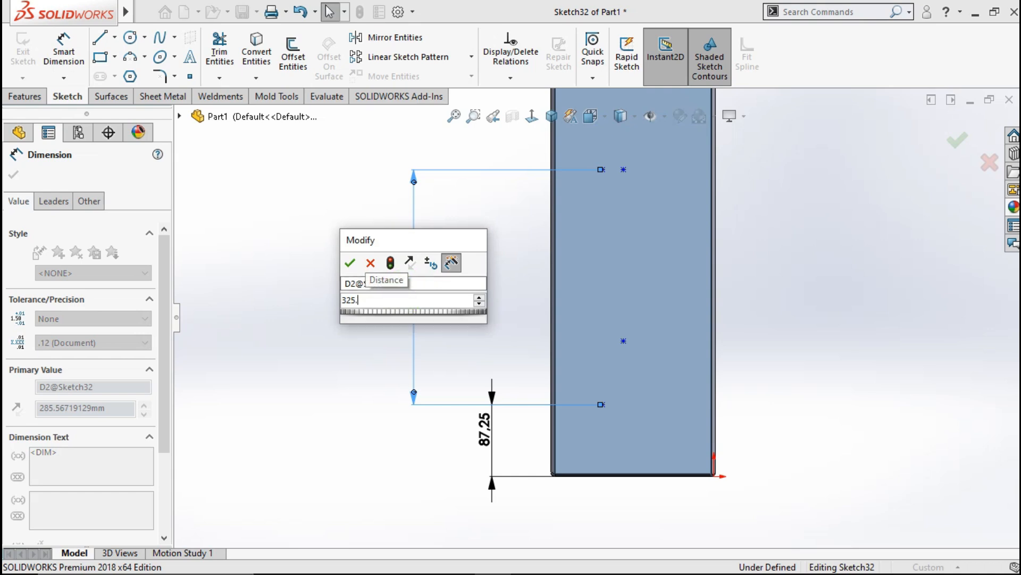
type("25.")
left_click(349, 262)
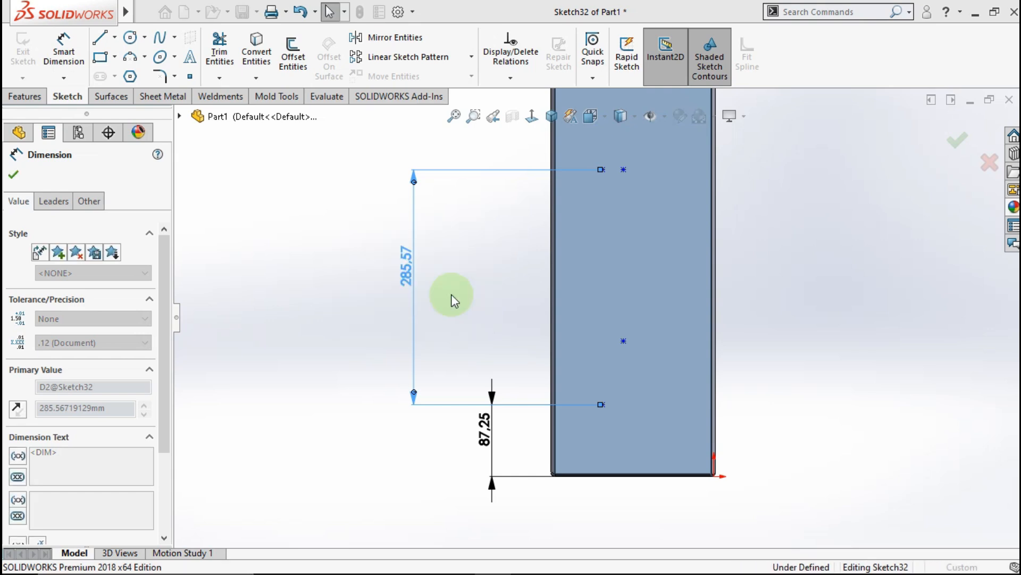
left_click(475, 343)
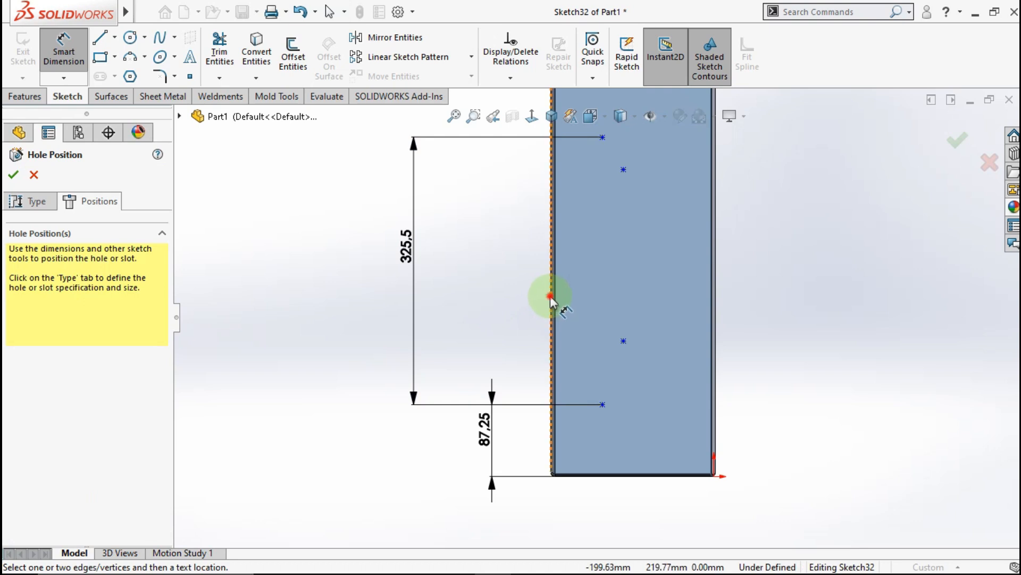
- Dimension the lower hole point nearest the front edge 42 mm from the right side wall's front edge
left_click(551, 297)
left_click(603, 404)
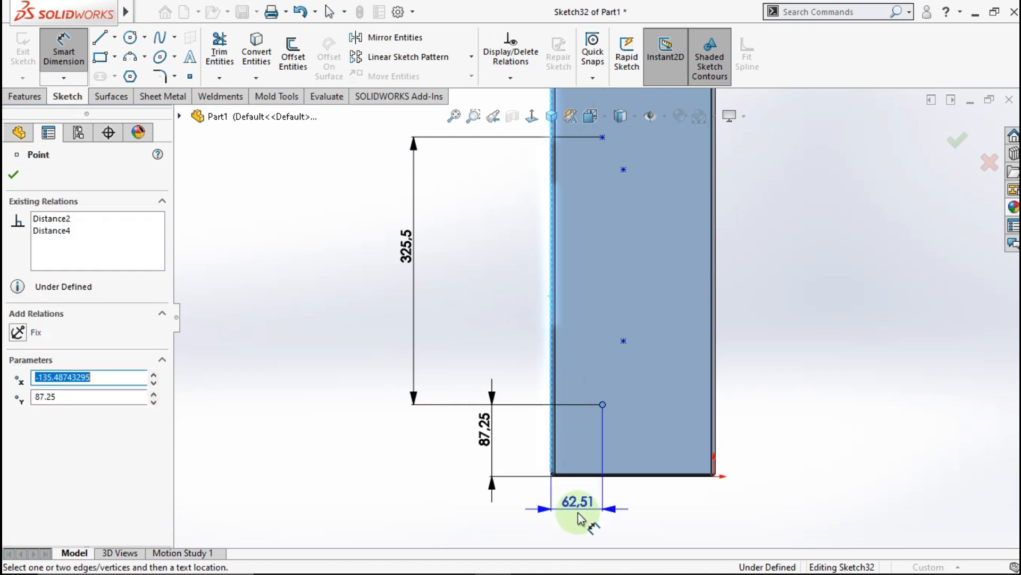
left_click(584, 504)
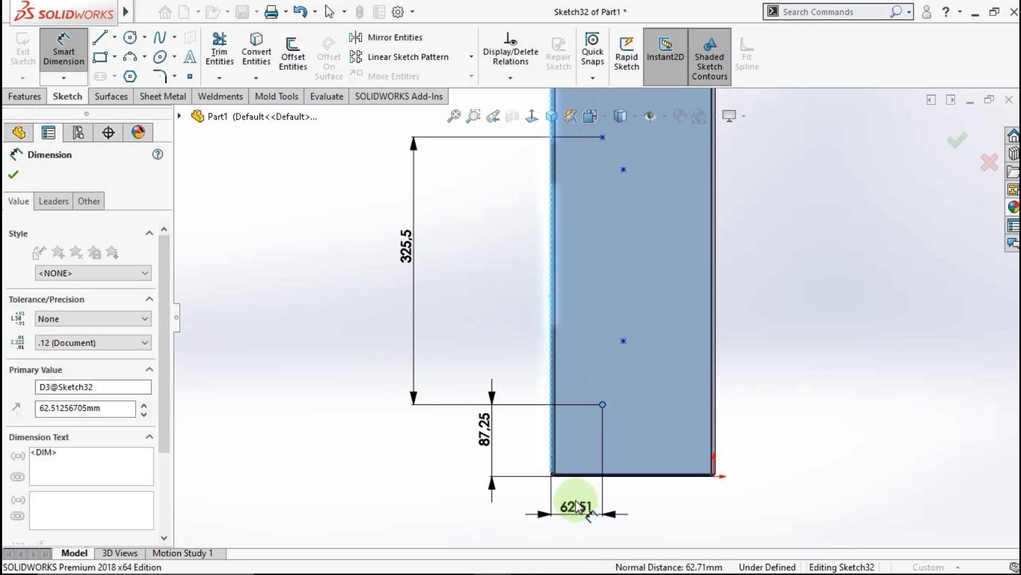
type("42")
key("Return")
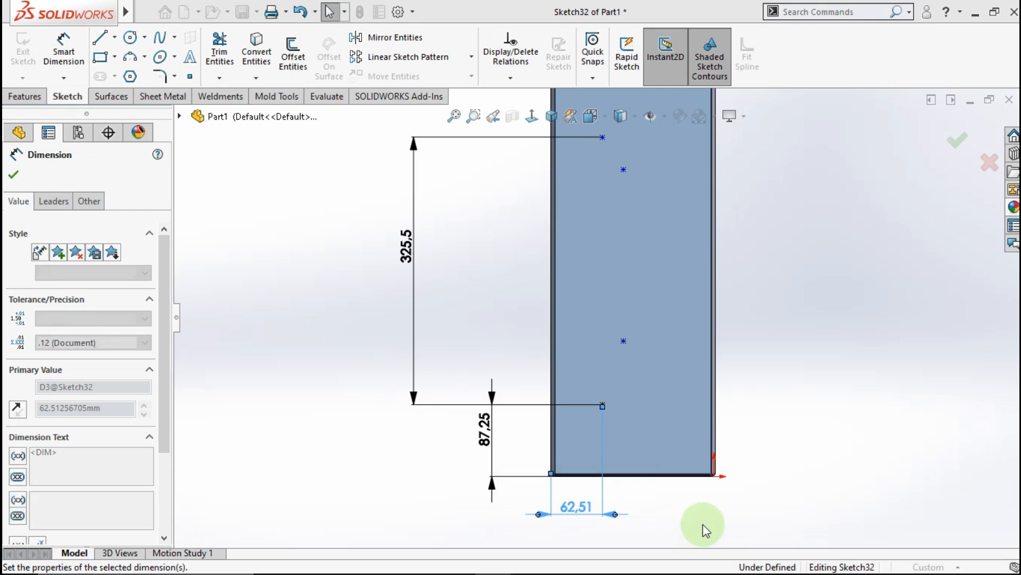
- Dimension the horizontal spacing between the two lower hole points on the right side wall as 17 mm
left_click(624, 341)
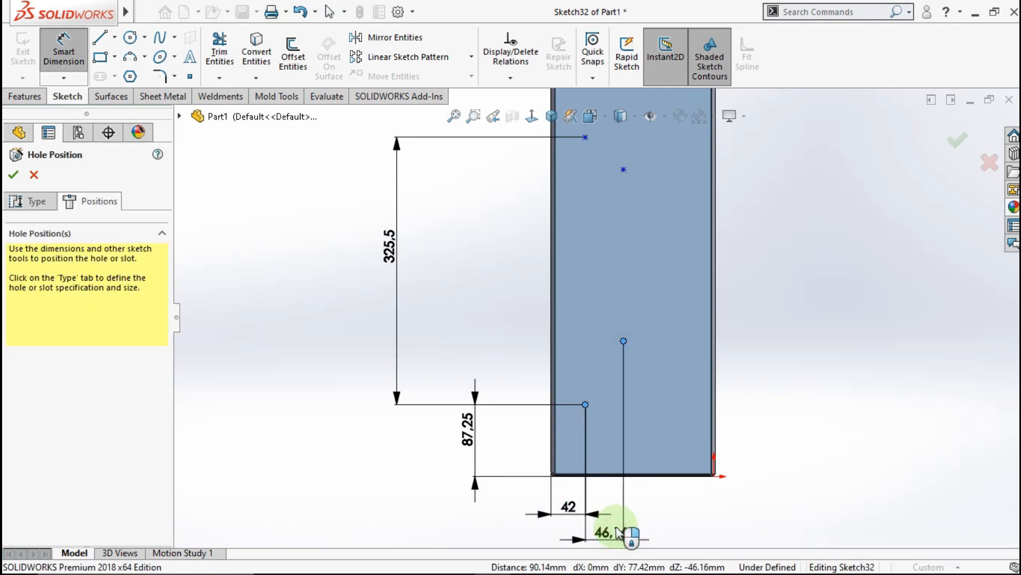
left_click(620, 532)
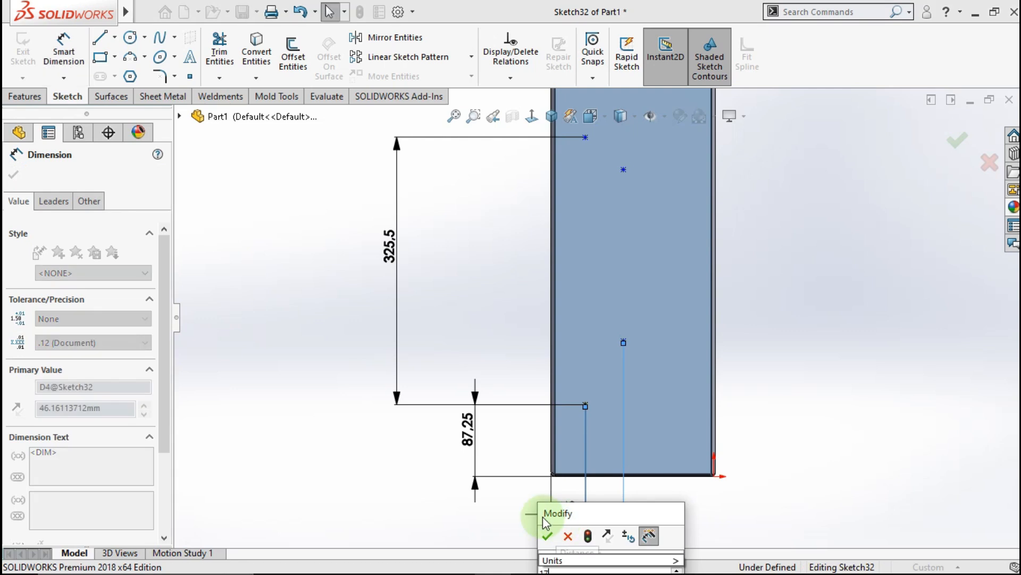
type("17")
left_click(547, 535)
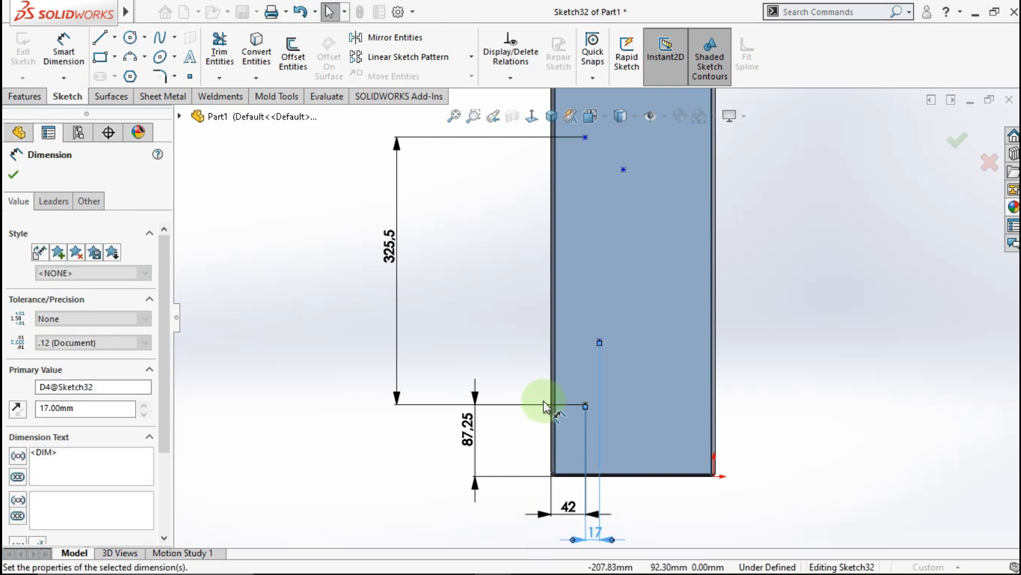
key("Escape")
- Align the two lower hole points with a horizontal relation
left_click_drag(527, 311, 644, 416)
left_click(686, 355)
left_click(759, 248)
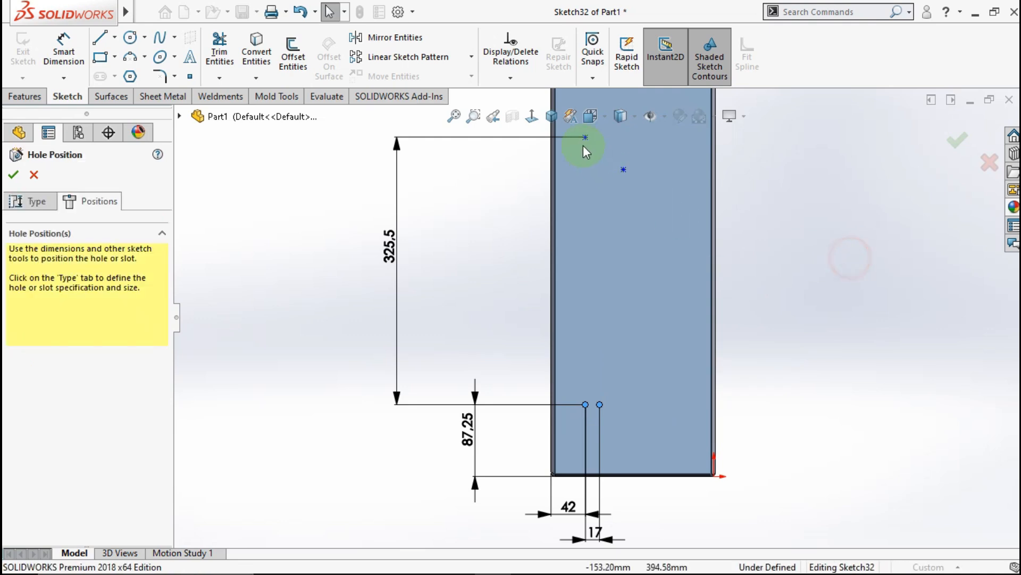
- Add vertical relations between the upper and lower hole points of both columns on the right side wall
left_click(585, 137)
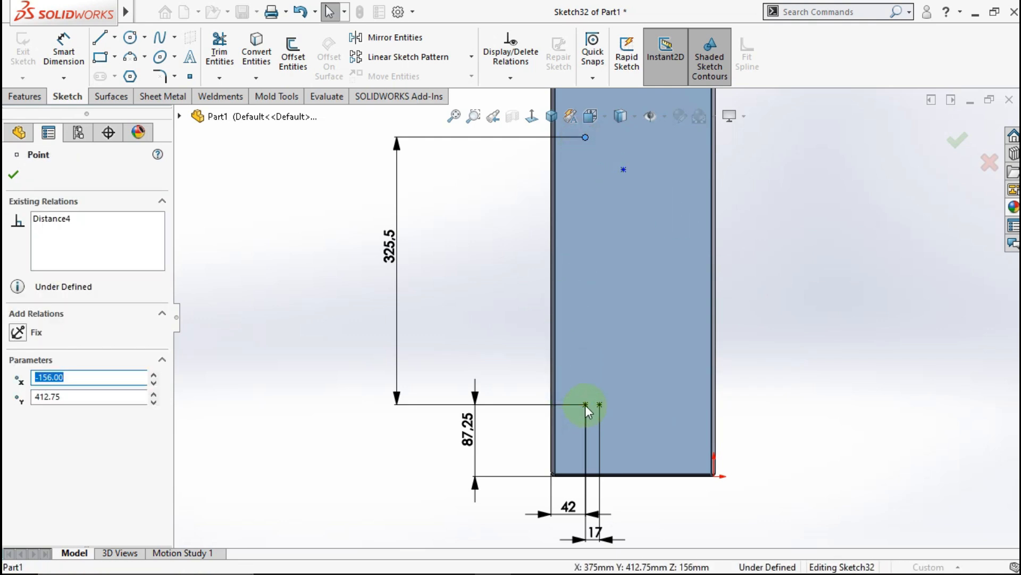
left_click(599, 405, "ctrl")
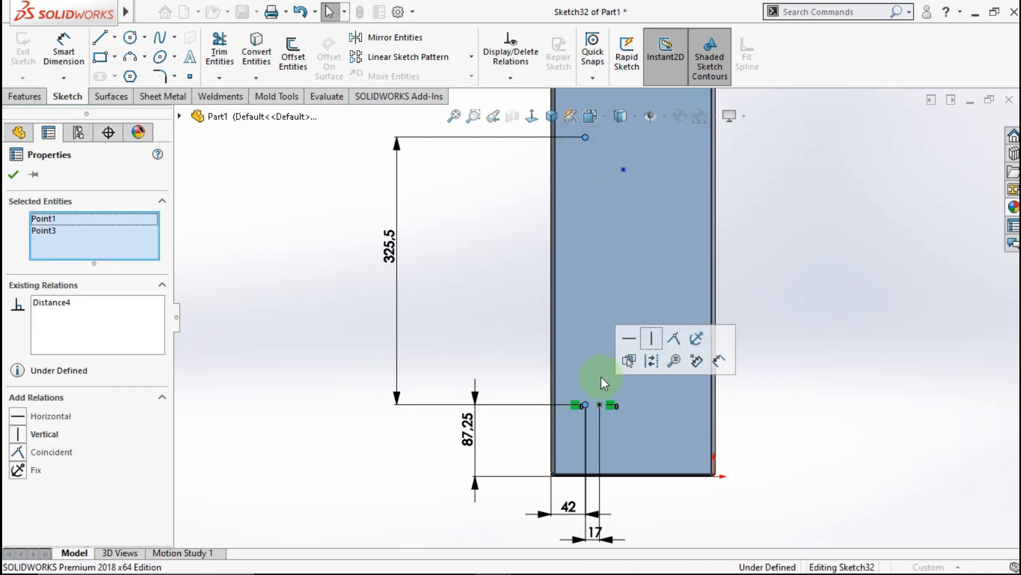
left_click(651, 339)
left_click(782, 235)
left_click(623, 169)
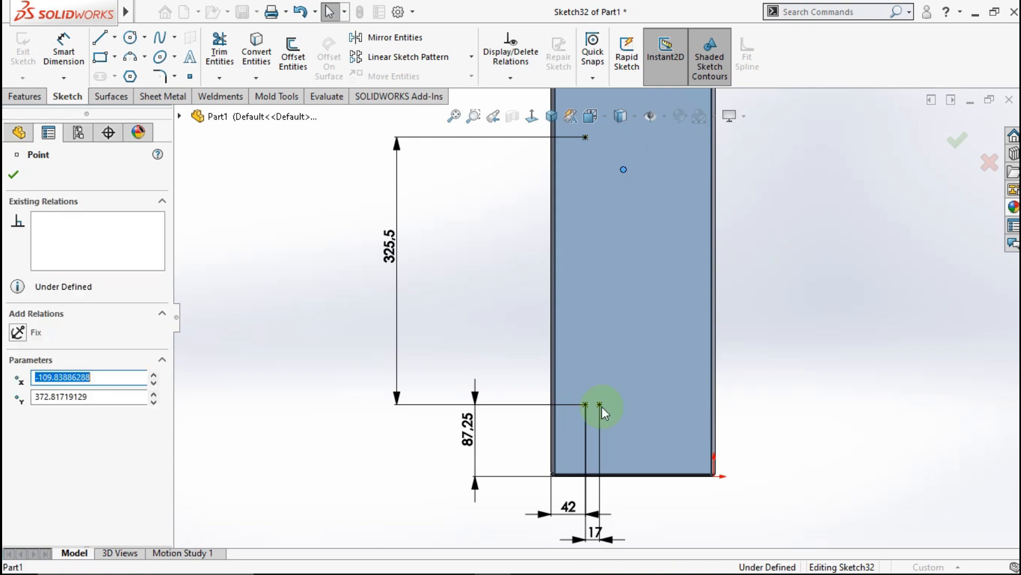
left_click(600, 405, "ctrl")
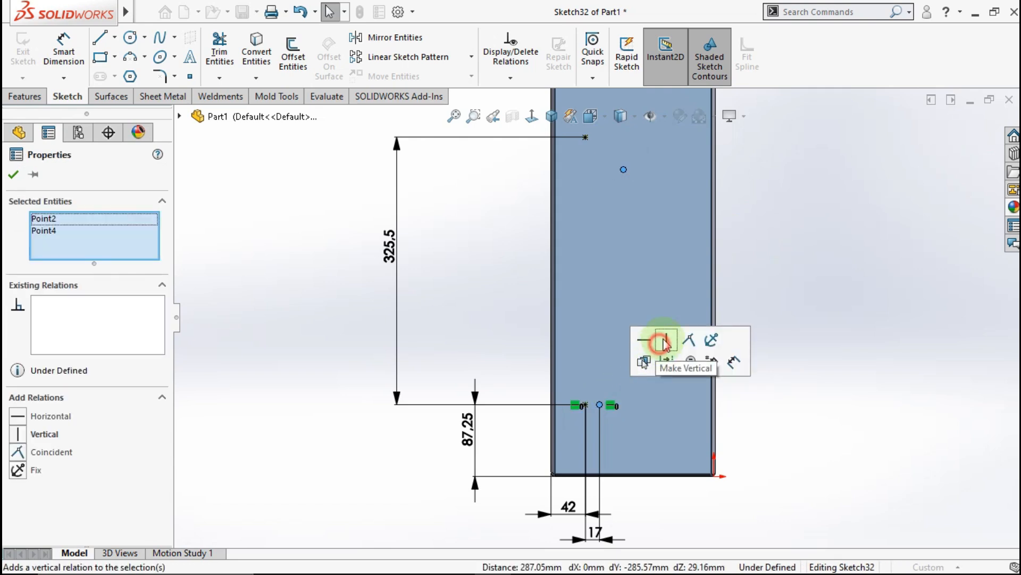
left_click(665, 339)
left_click(751, 265)
- Make the two upper hole points horizontal to each other
key("f")
left_click_drag(538, 169, 687, 207)
left_click(730, 309)
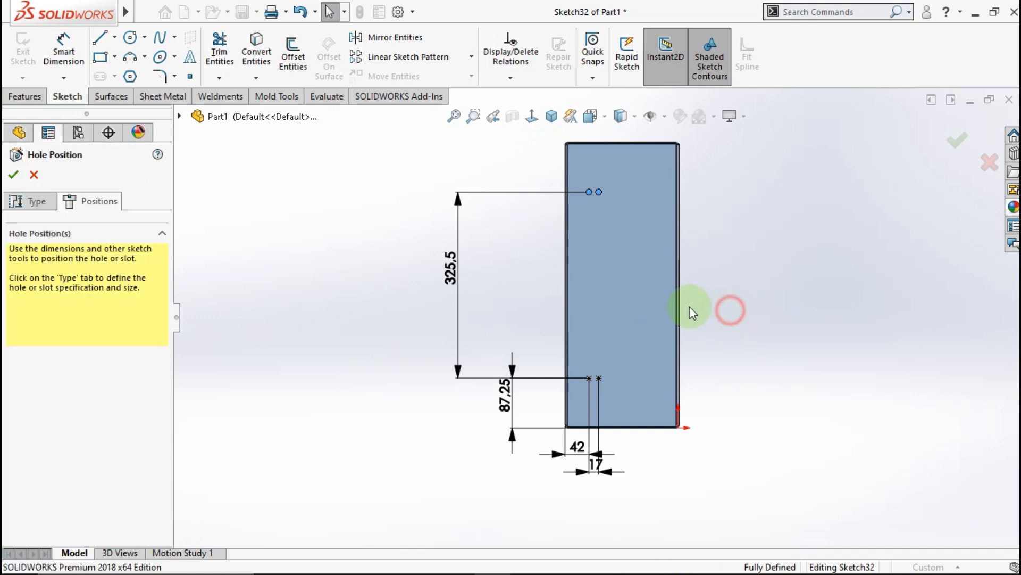
- Accept the hole positions to cut the Ø4.5 holes in the right side wall and show the box in isometric view
scroll(599, 295, "down", 4)
middle_click_drag(599, 295, 708, 324)
scroll(617, 325, "up", 5)
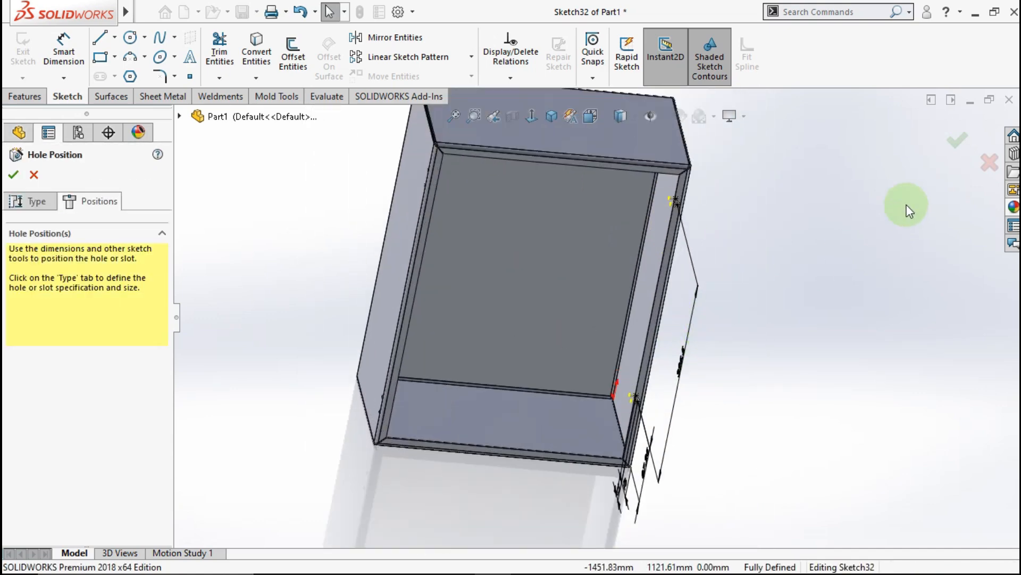
left_click(955, 140)
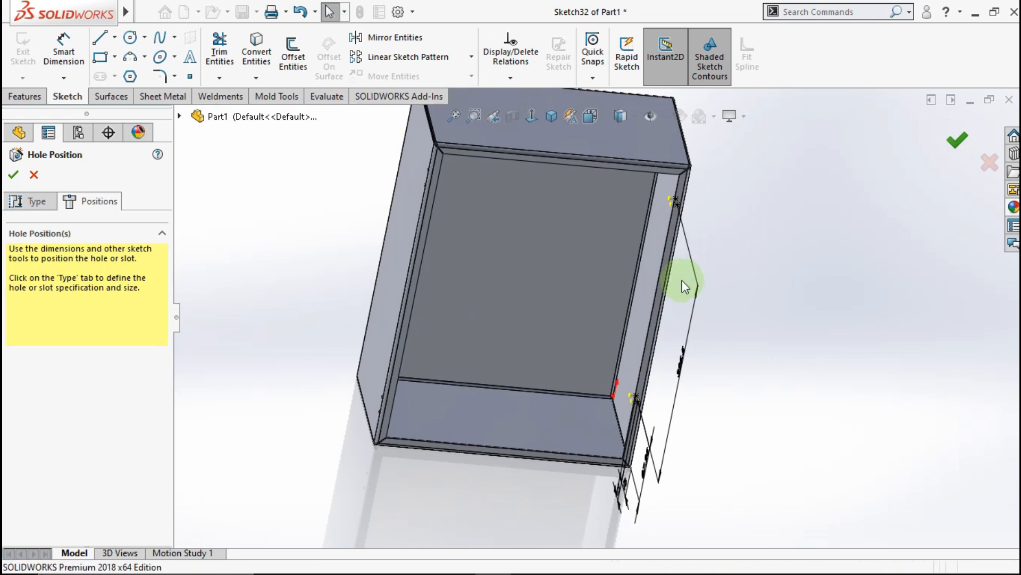
middle_click_drag(713, 290, 542, 274)
left_click(552, 117)
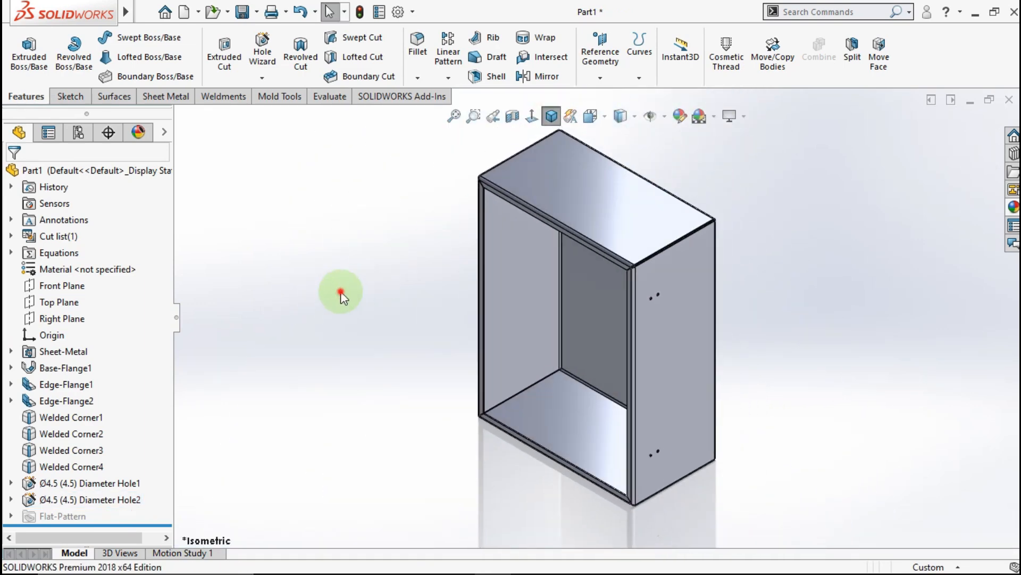
- Assign the AISI 1020 steel material to the box part
right_click(107, 275)
left_click(134, 273)
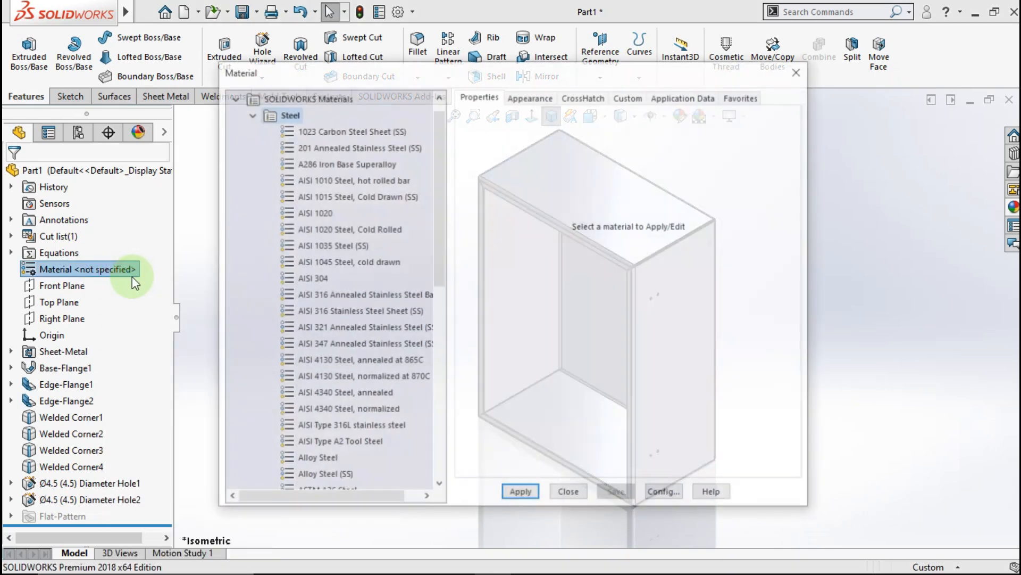
left_click(307, 215)
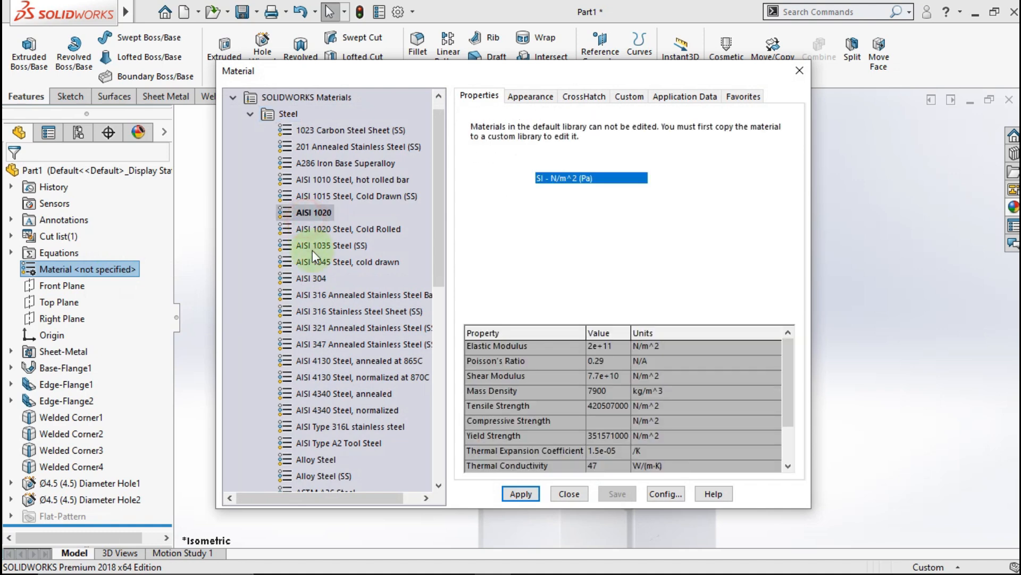
left_click(523, 496)
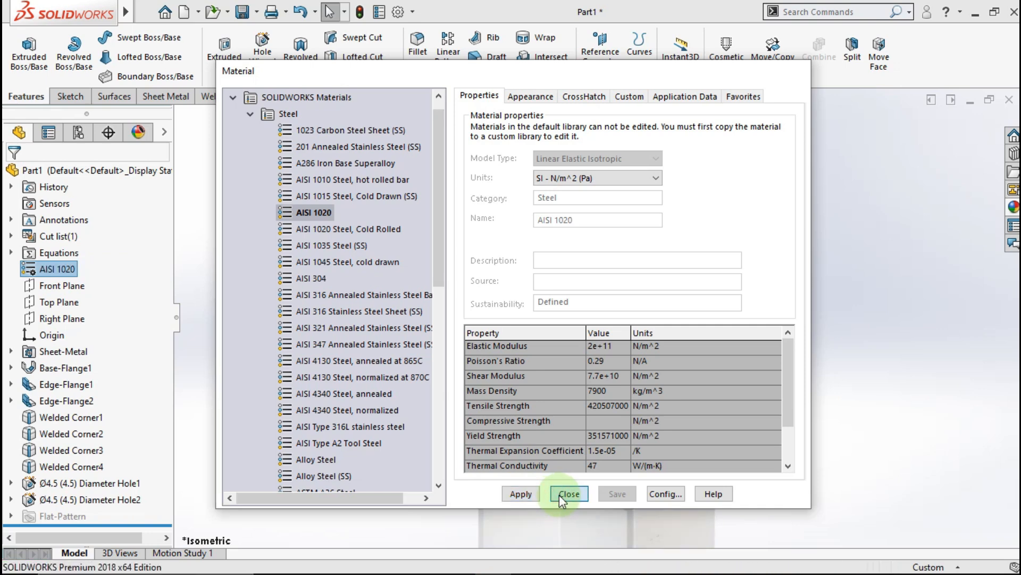
left_click(560, 494)
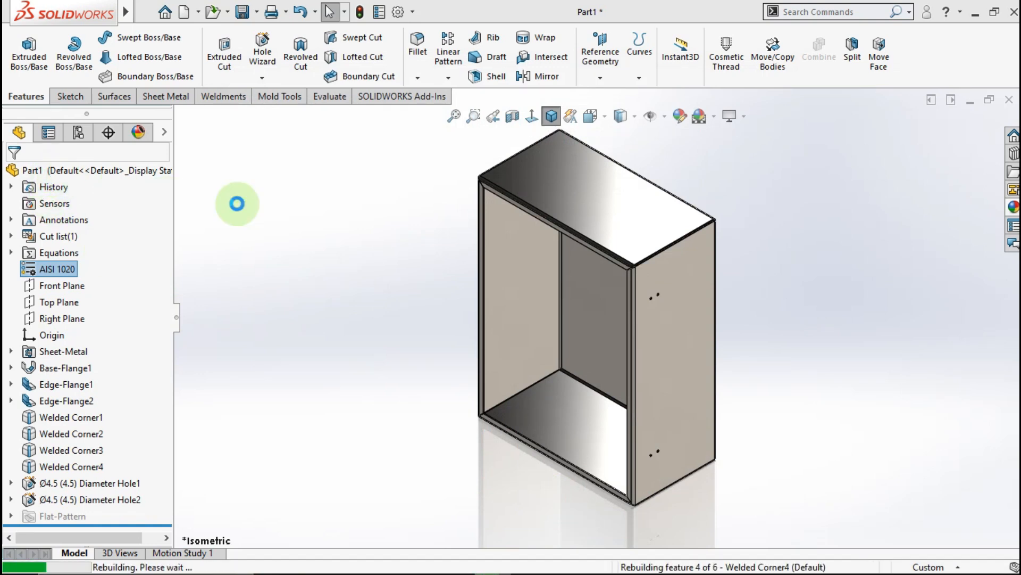
- Apply a bright yellow colour from the standard palette to the appearance of the whole box part
left_click(130, 170)
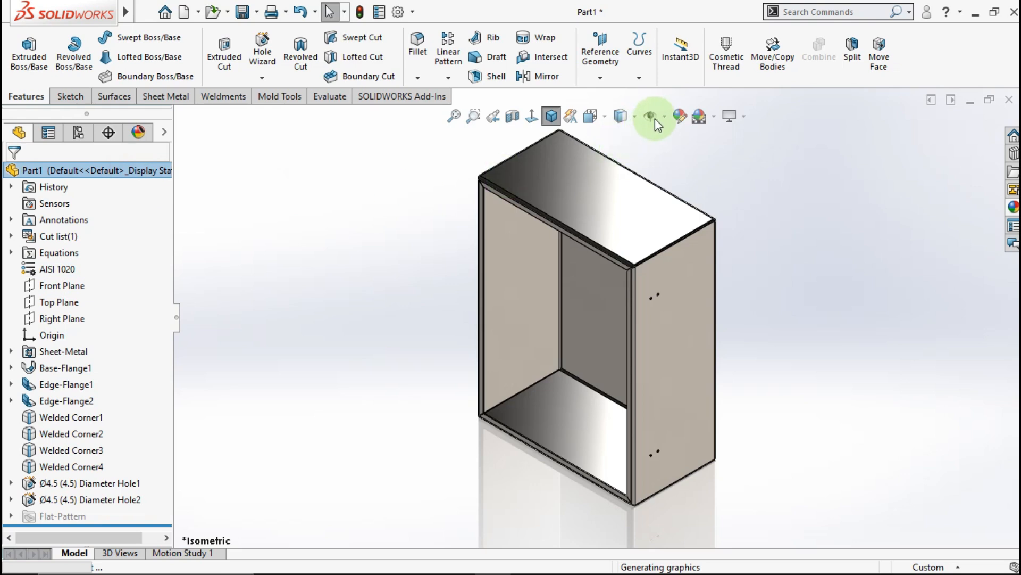
left_click(680, 116)
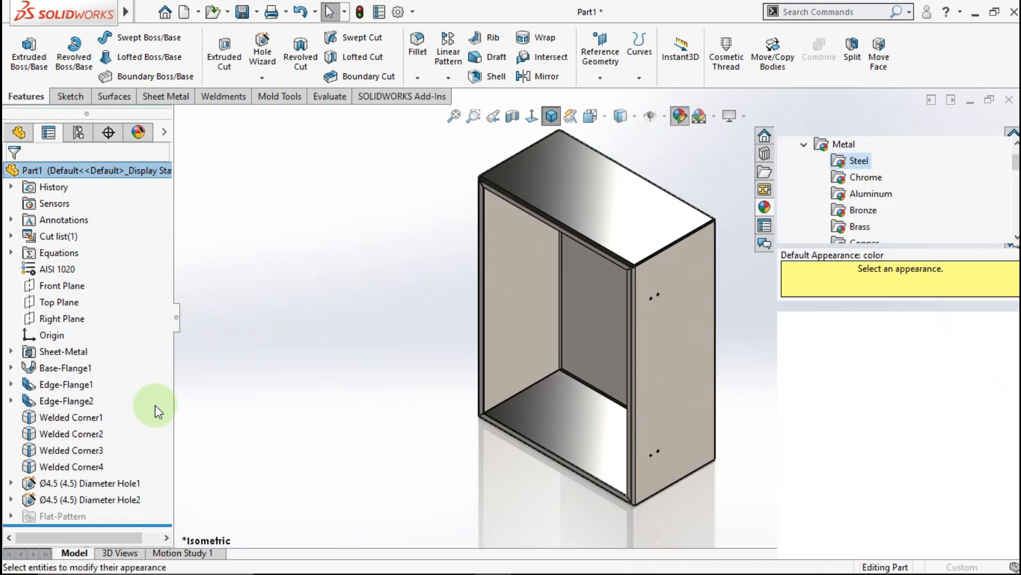
left_click(73, 507)
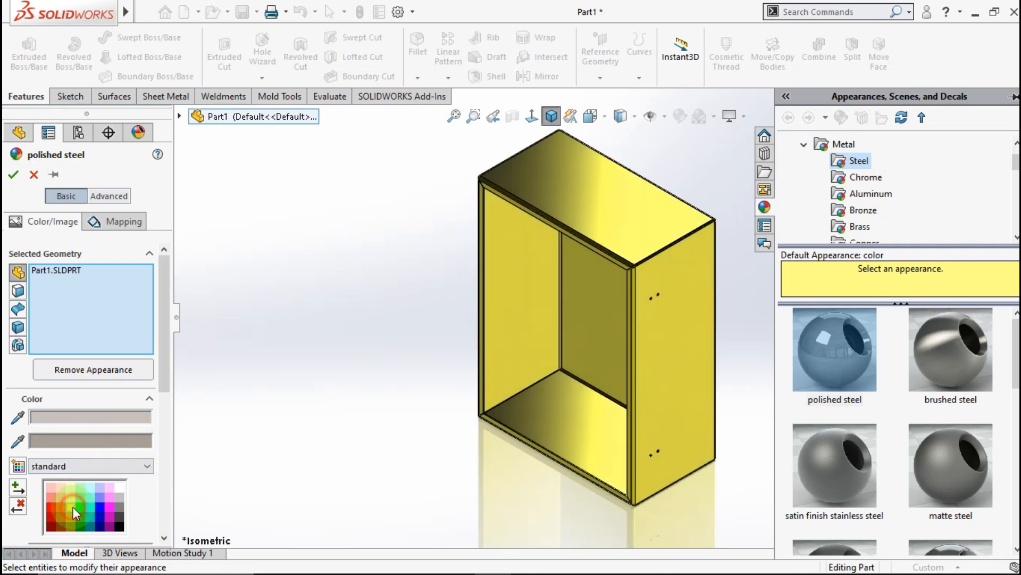
left_click(72, 521)
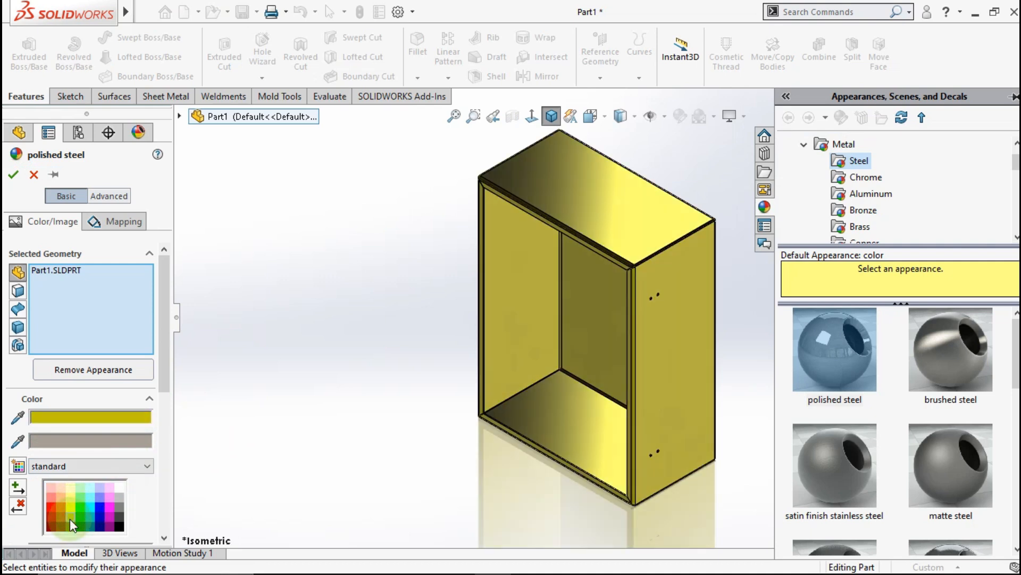
left_click(71, 508)
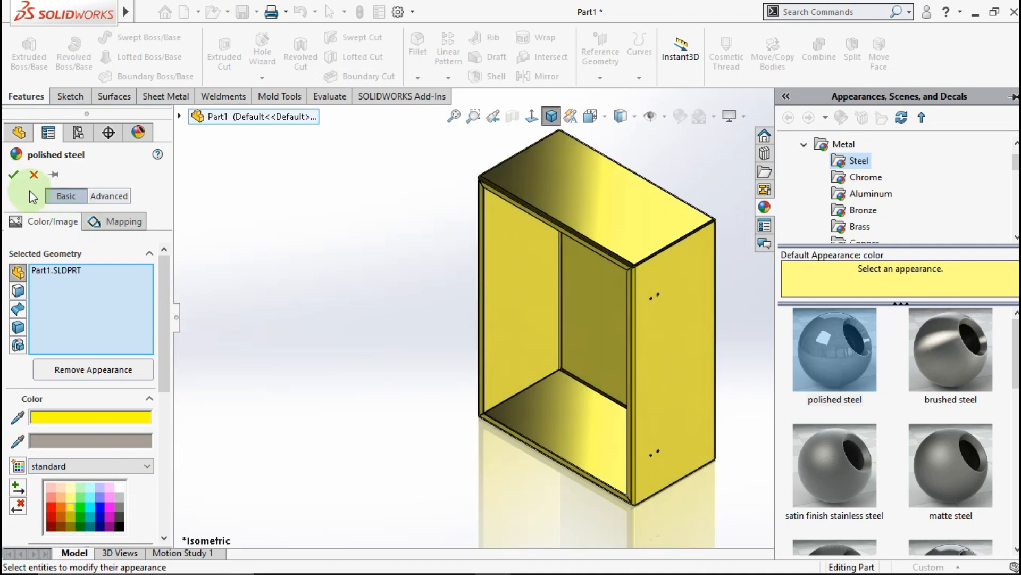
left_click(14, 175)
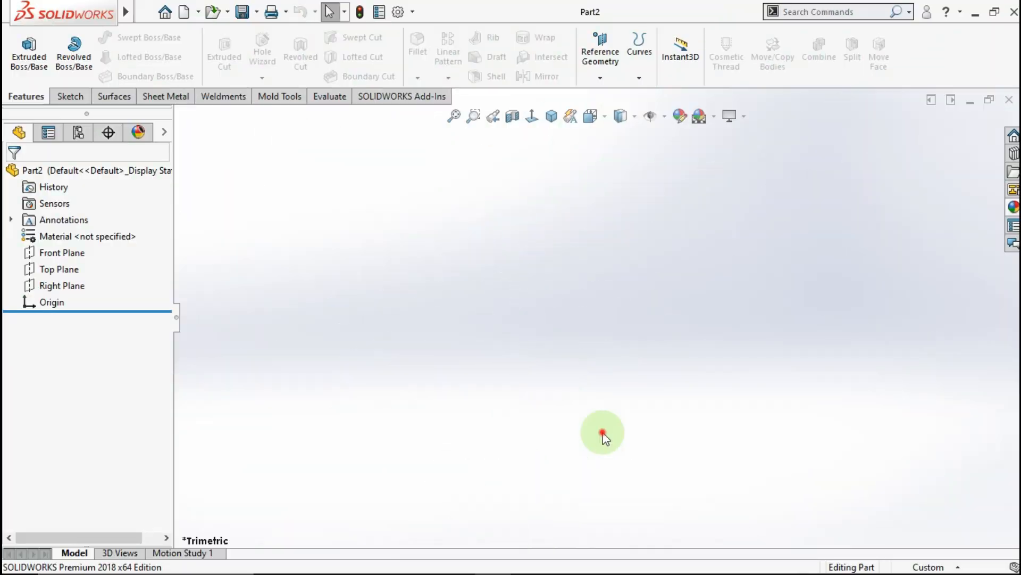
left_click_drag(599, 433, 401, 278)
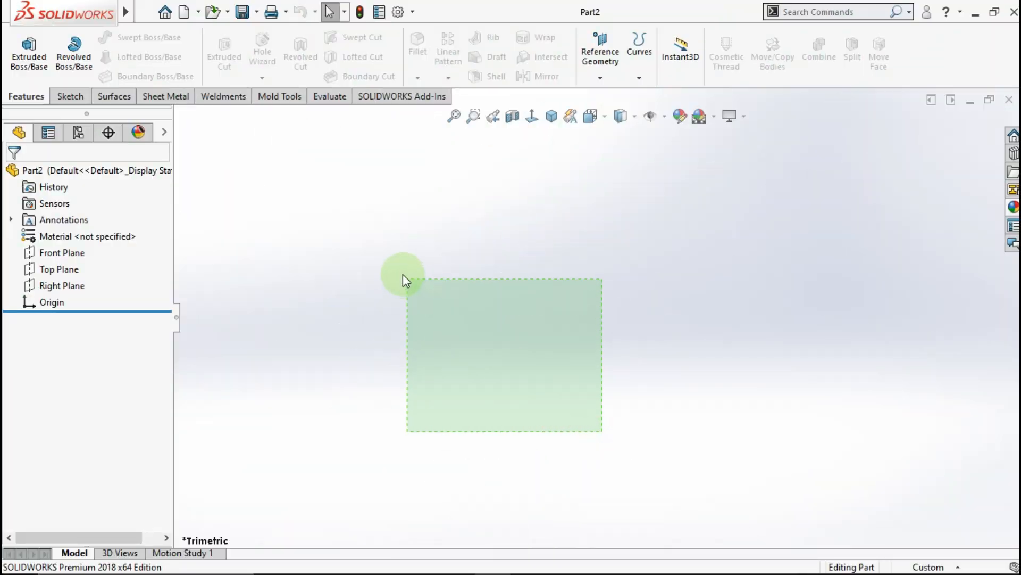
left_click_drag(373, 233, 476, 426)
- Sketch a corner rectangle about 72 by 72 mm on the Front Plane of the new door part, starting at the origin
left_click(62, 252)
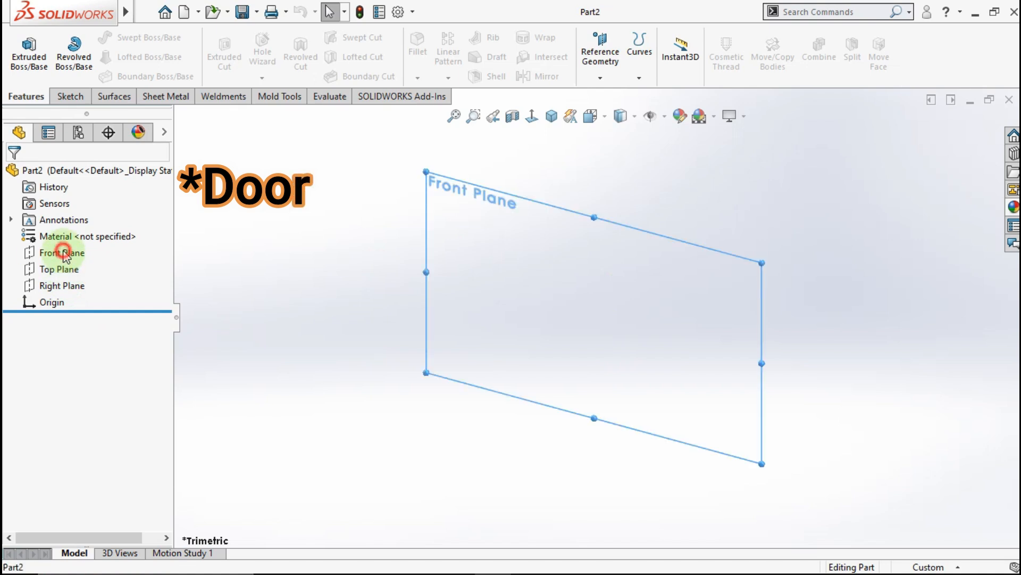
left_click(77, 228)
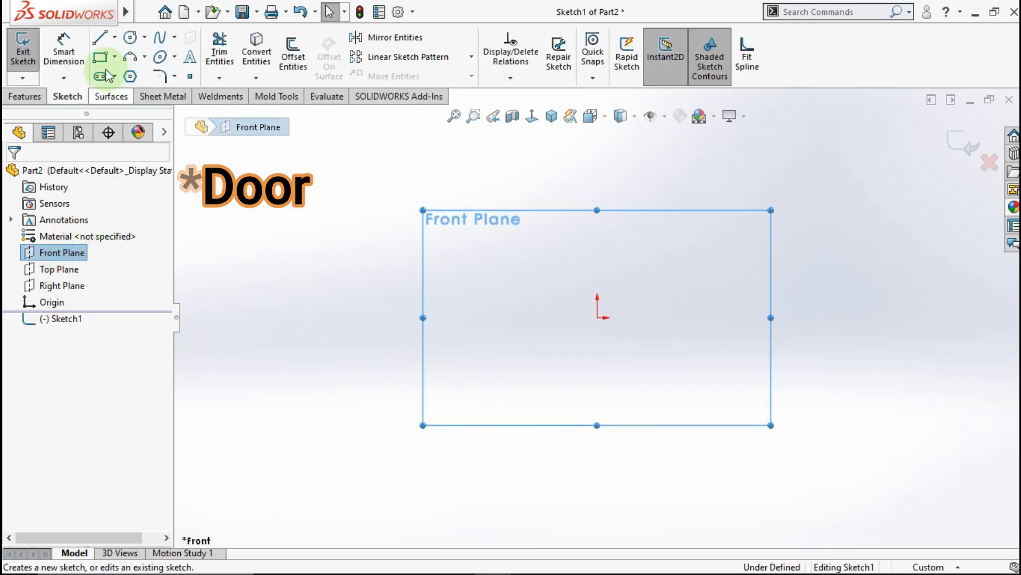
left_click(598, 317)
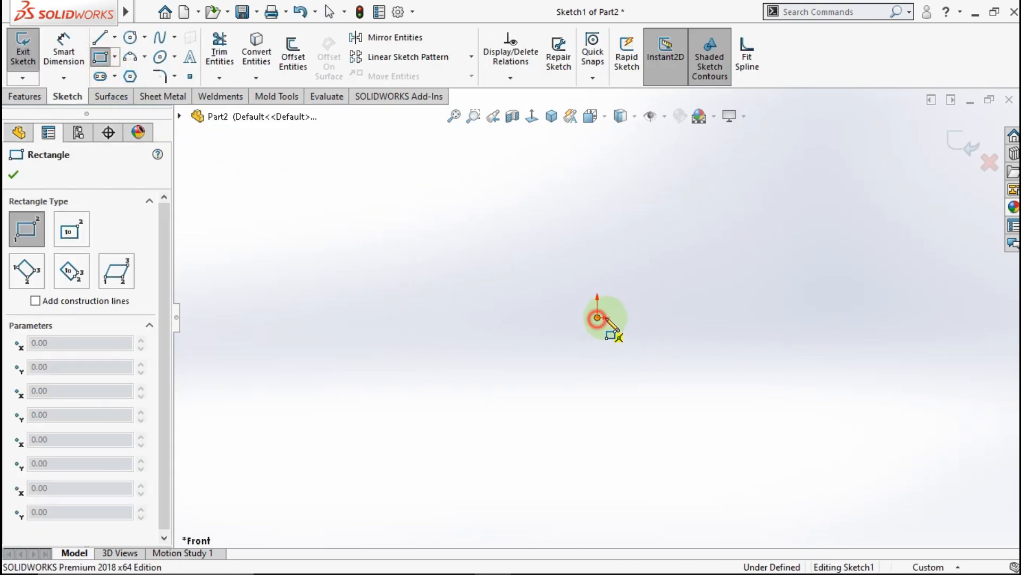
left_click(737, 176)
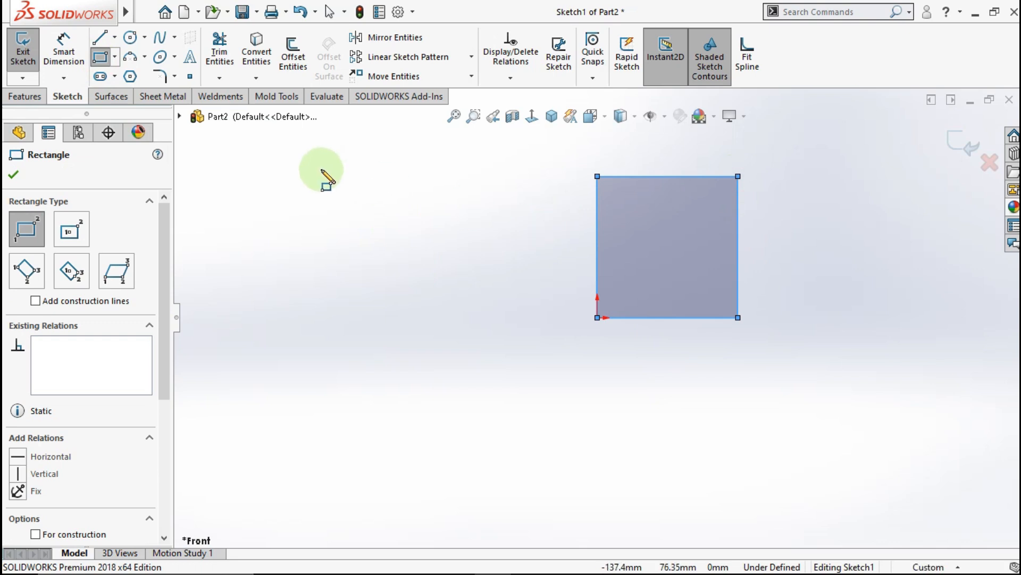
- Dimension the door rectangle's height as 500 mm
left_click(63, 51)
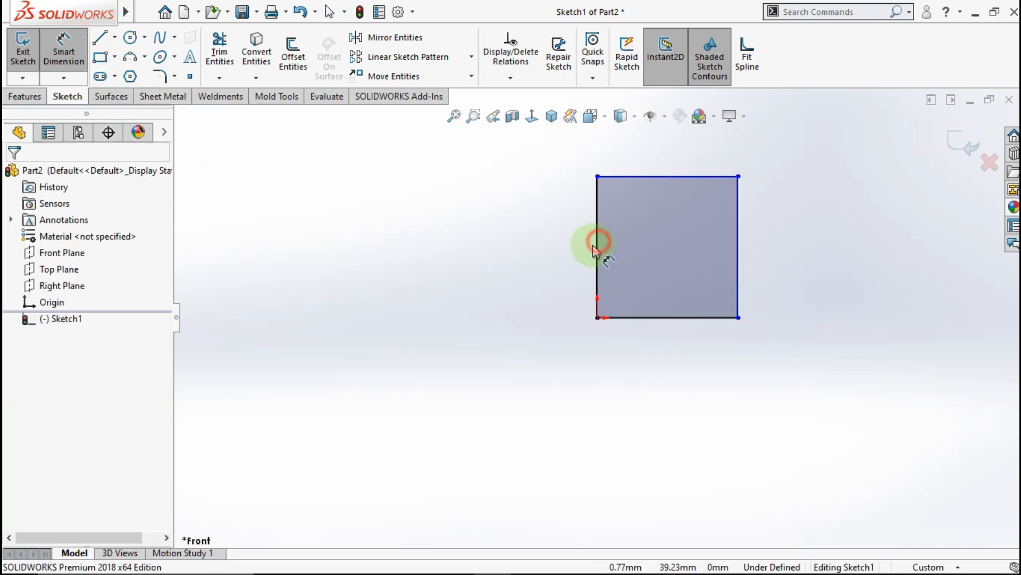
left_click(596, 245)
left_click(534, 253)
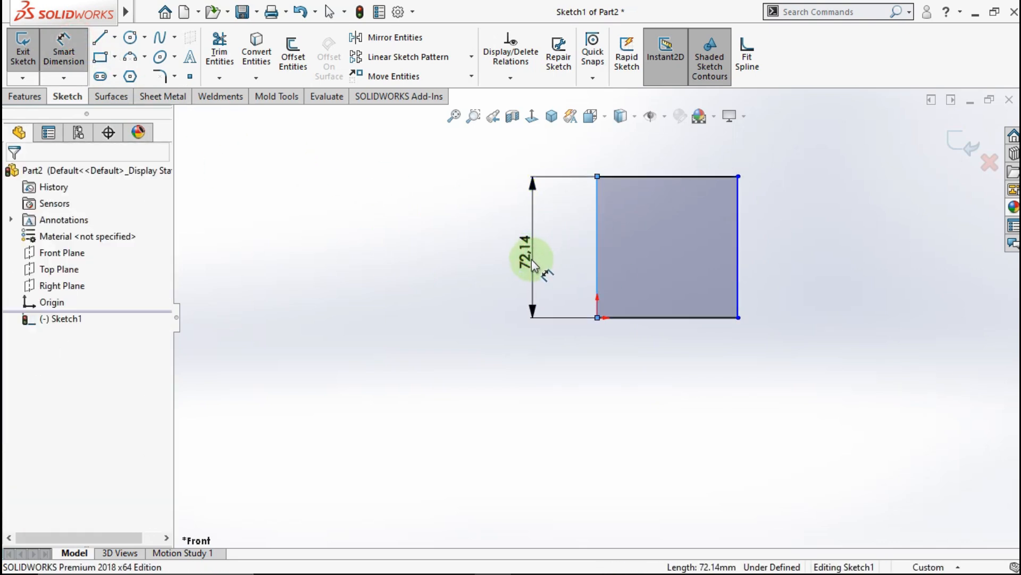
type("500")
left_click(469, 249)
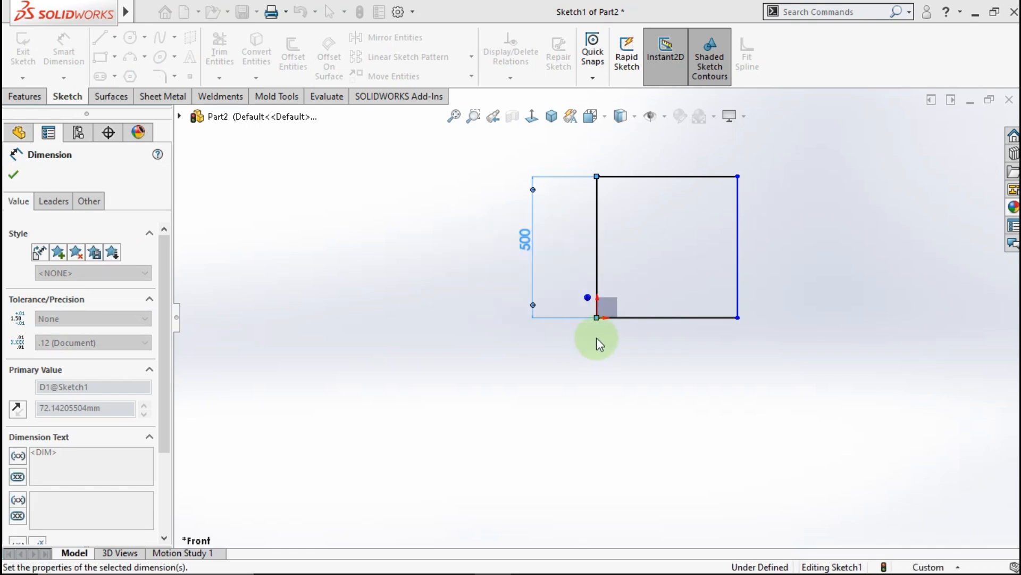
- Dimension the door rectangle's width as 375 mm
left_click(677, 317)
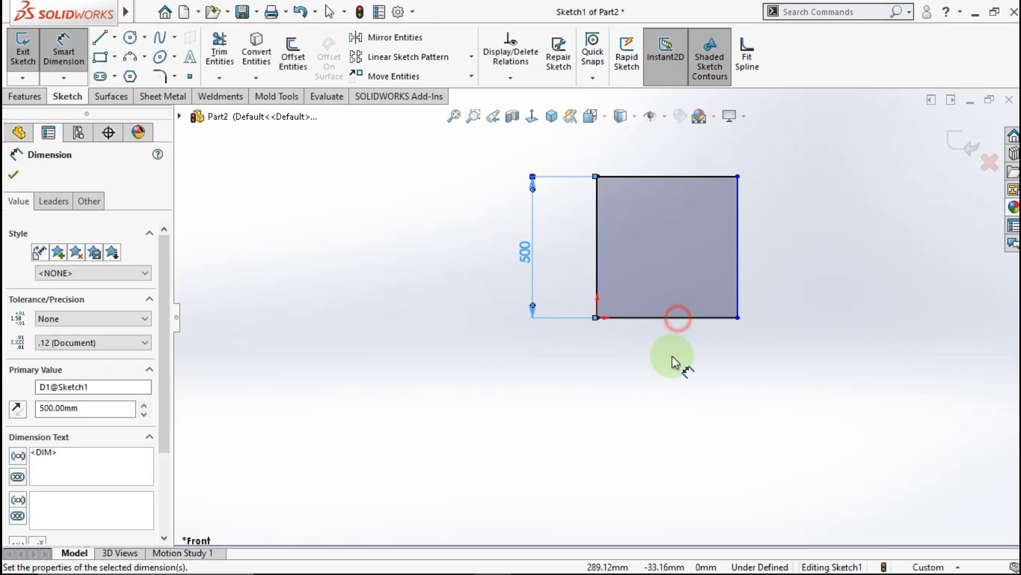
left_click(659, 407)
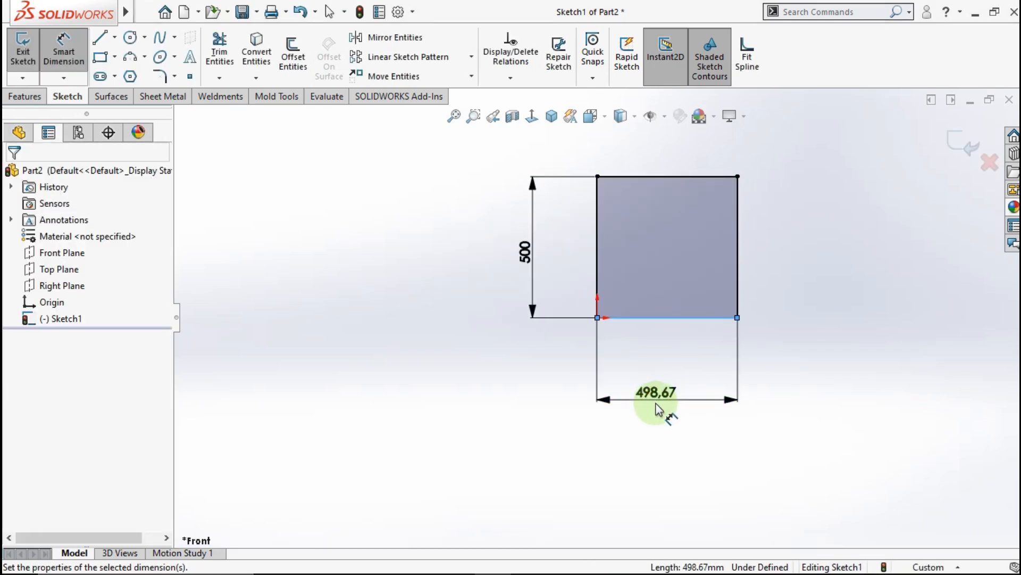
left_click(591, 402)
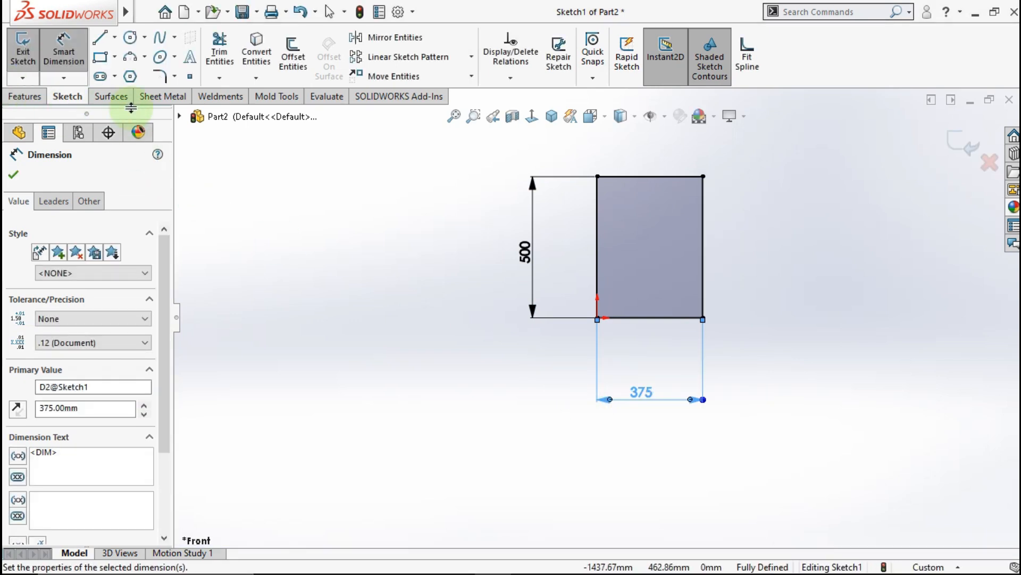
- Turn the 375 × 500 mm door sketch into a 2 mm thick sheet metal base flange
left_click(148, 101)
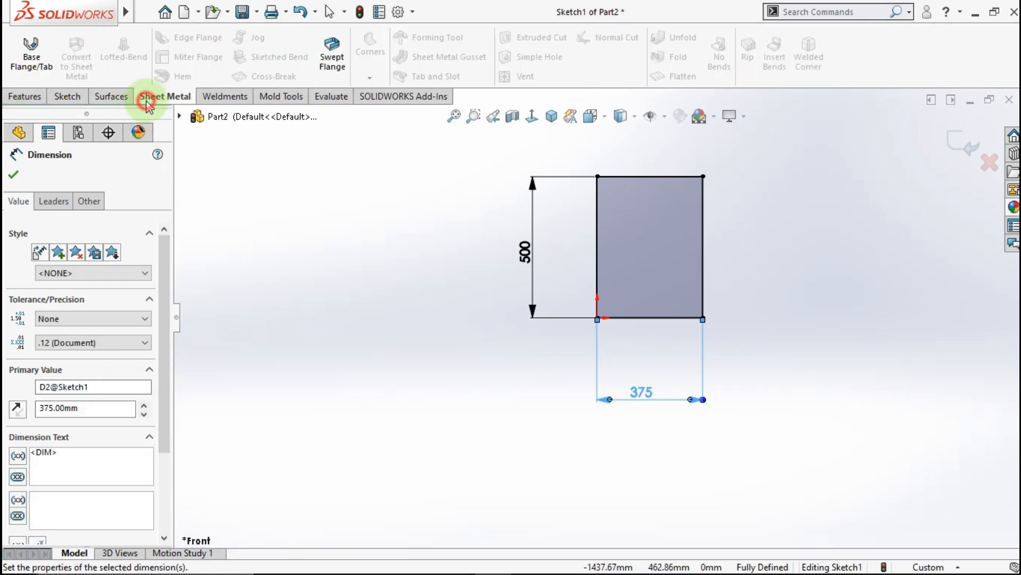
left_click(33, 74)
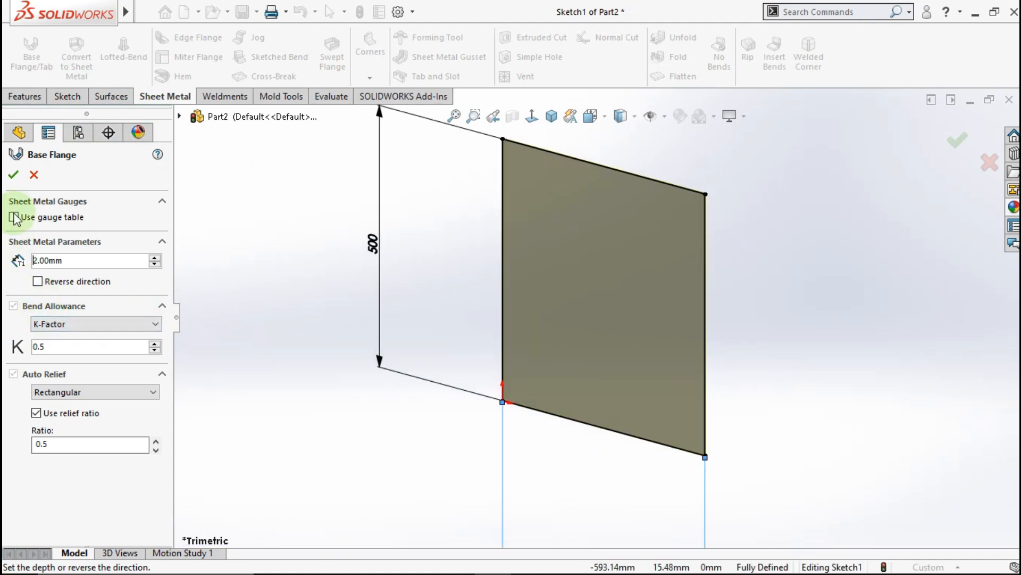
left_click(13, 174)
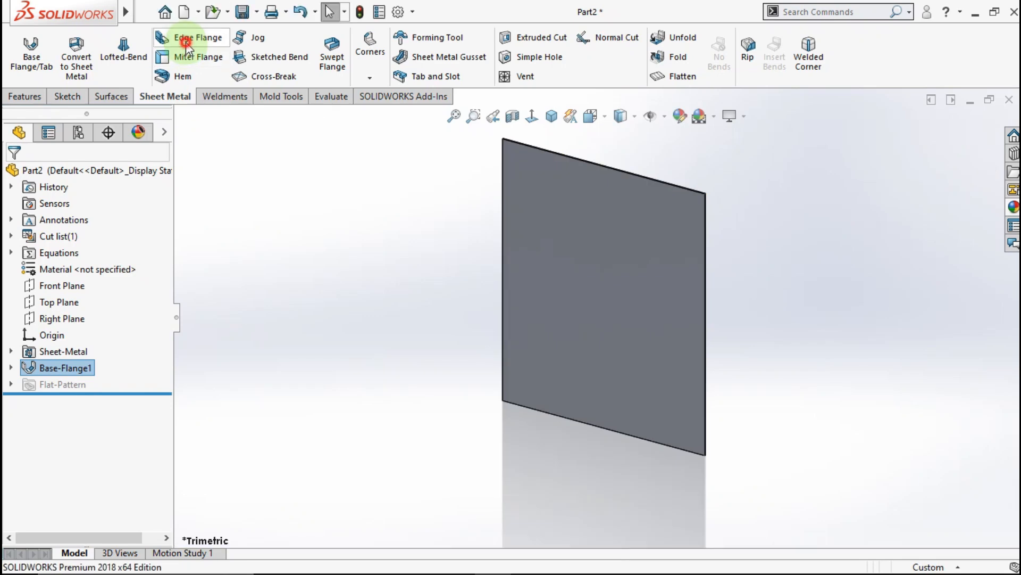
- Add 20 mm edge flanges at 90° along all four edges of the door panel
left_click(185, 38)
scroll(630, 180, "down", 2)
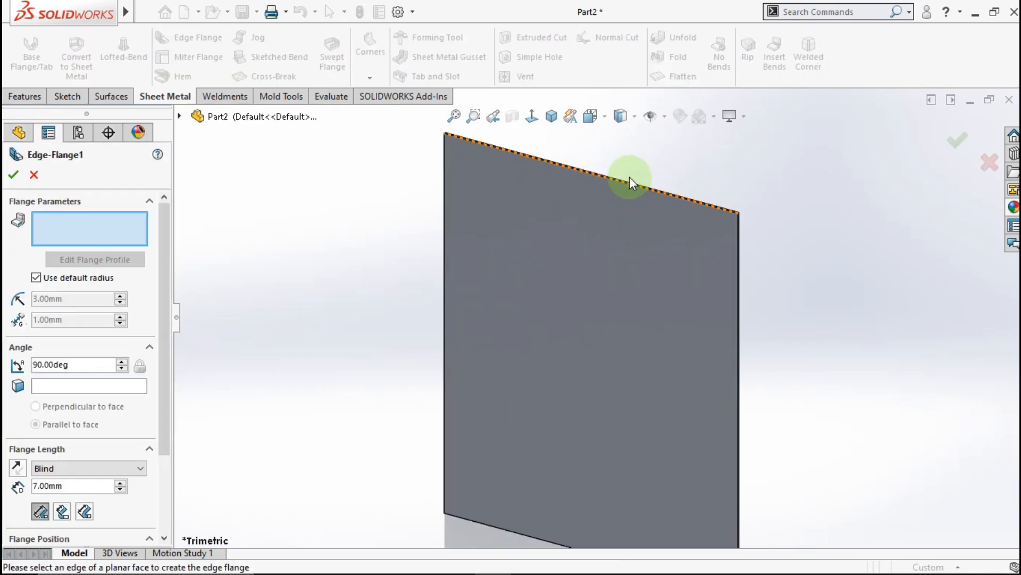
left_click(612, 176)
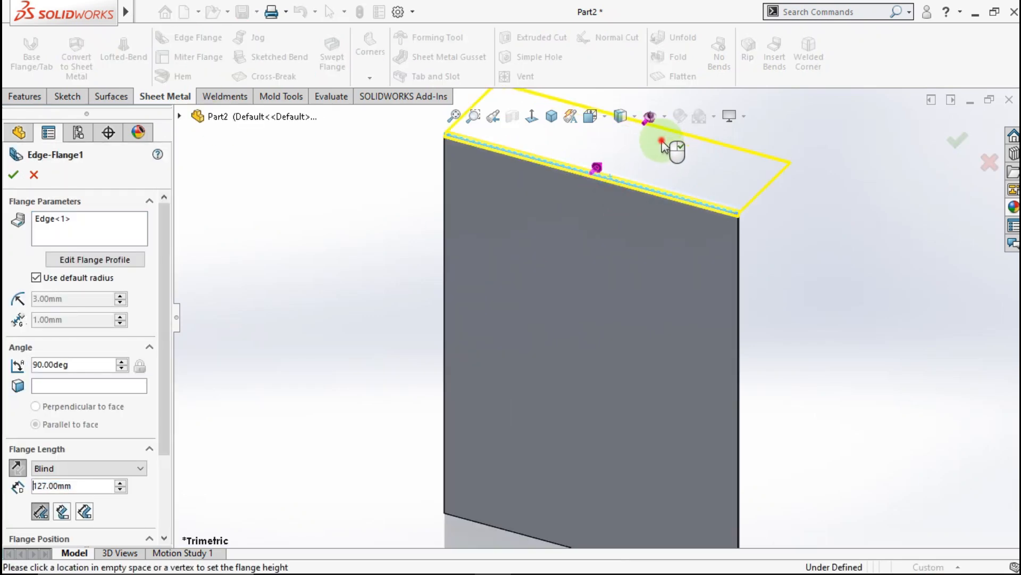
left_click(736, 243)
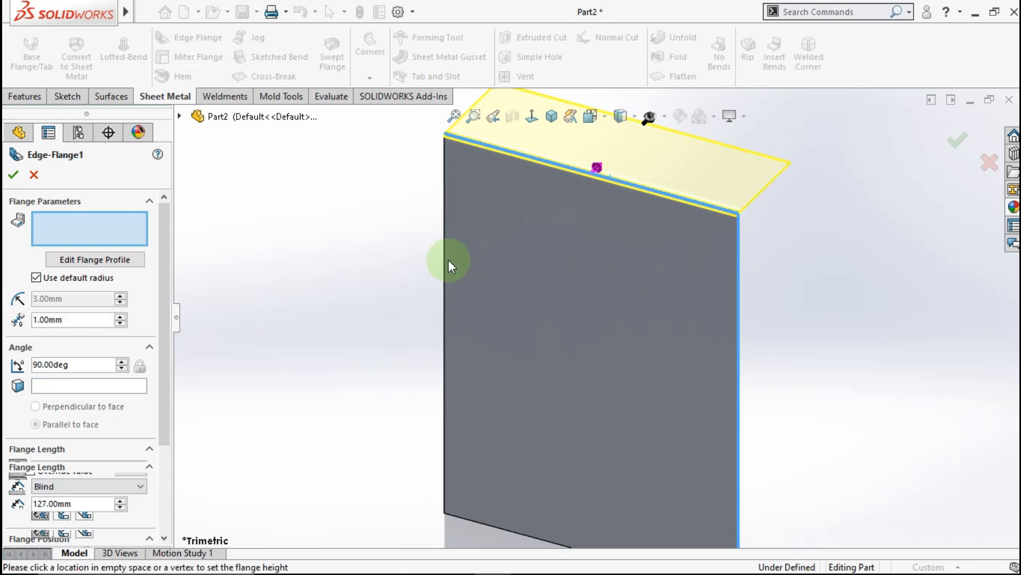
left_click(442, 232)
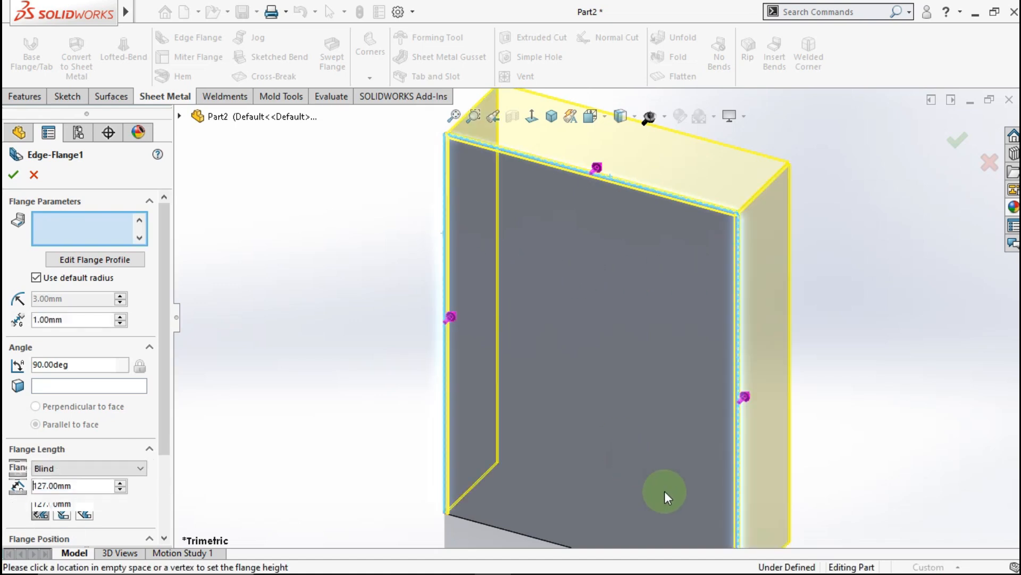
middle_click_drag(662, 490, 647, 436)
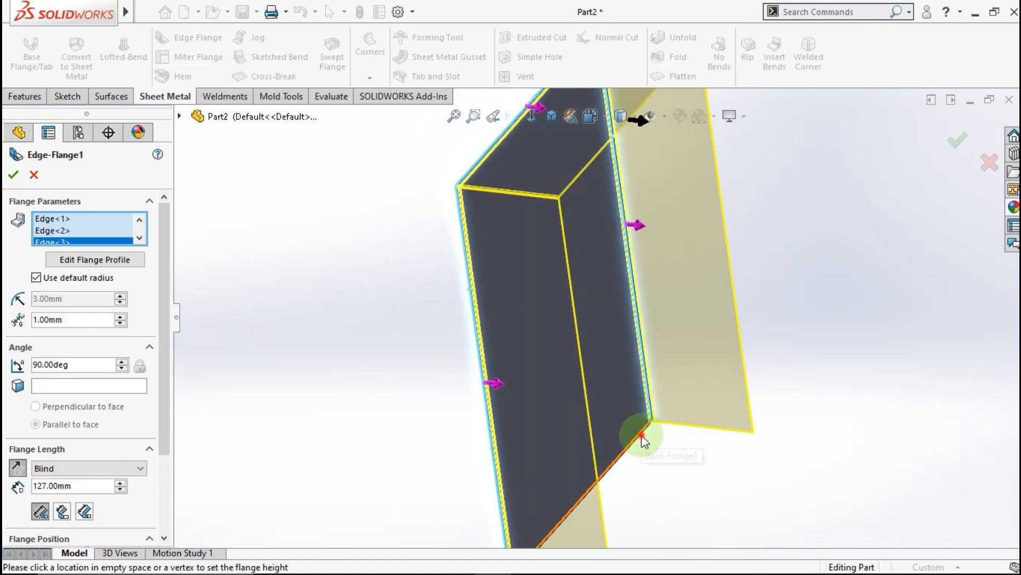
left_click(642, 439)
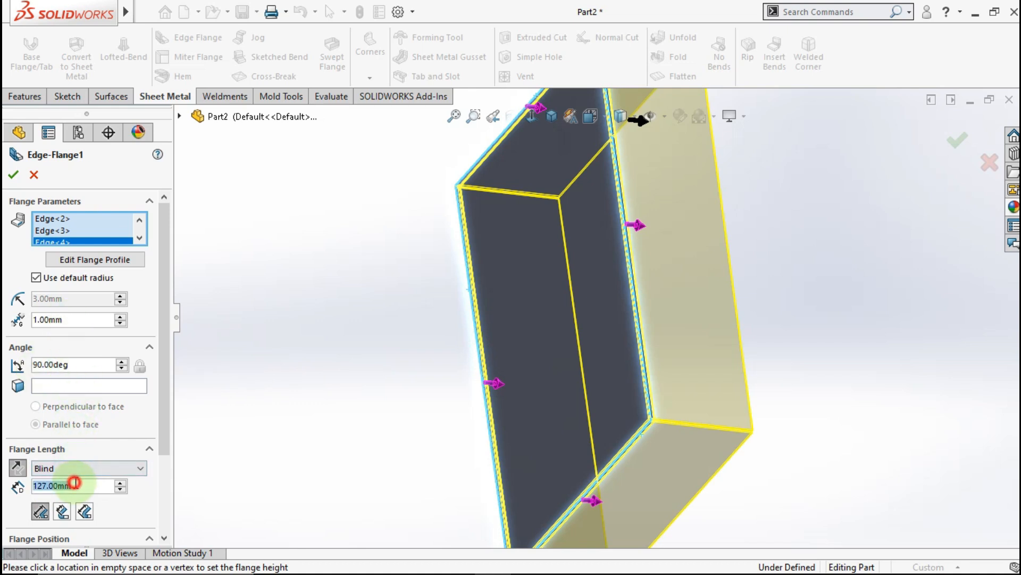
type("20")
key("Return")
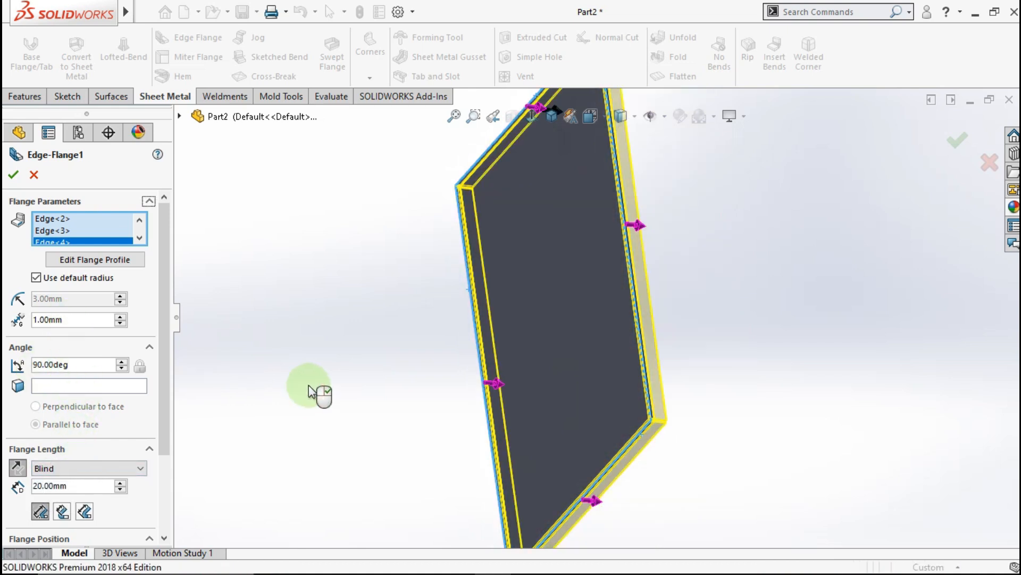
left_click(15, 175)
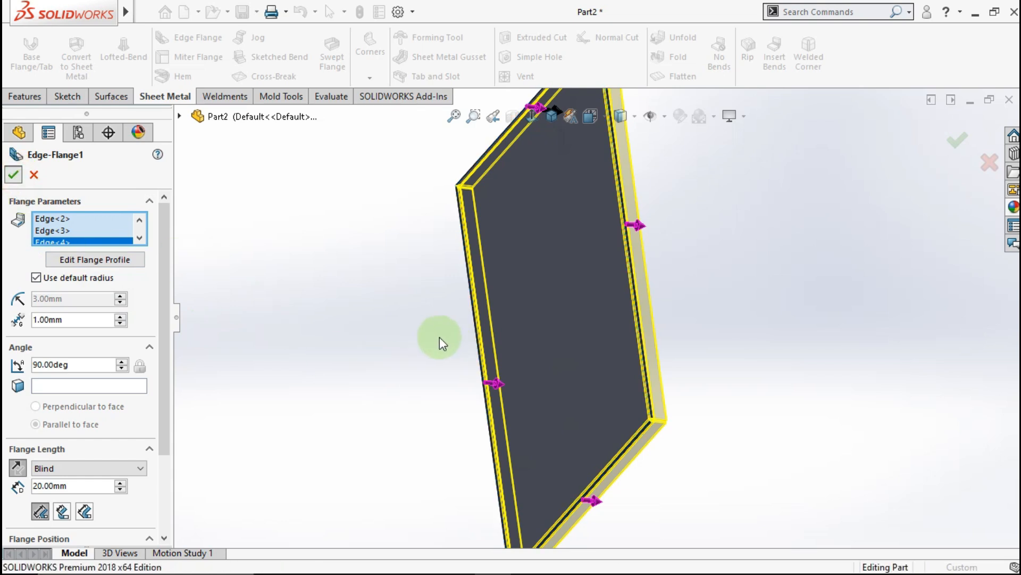
- Start an inward edge flange about 47 mm long on the free edges of the door's left and upper flanges
middle_click_drag(463, 306, 441, 417)
scroll(439, 411, "down", 2)
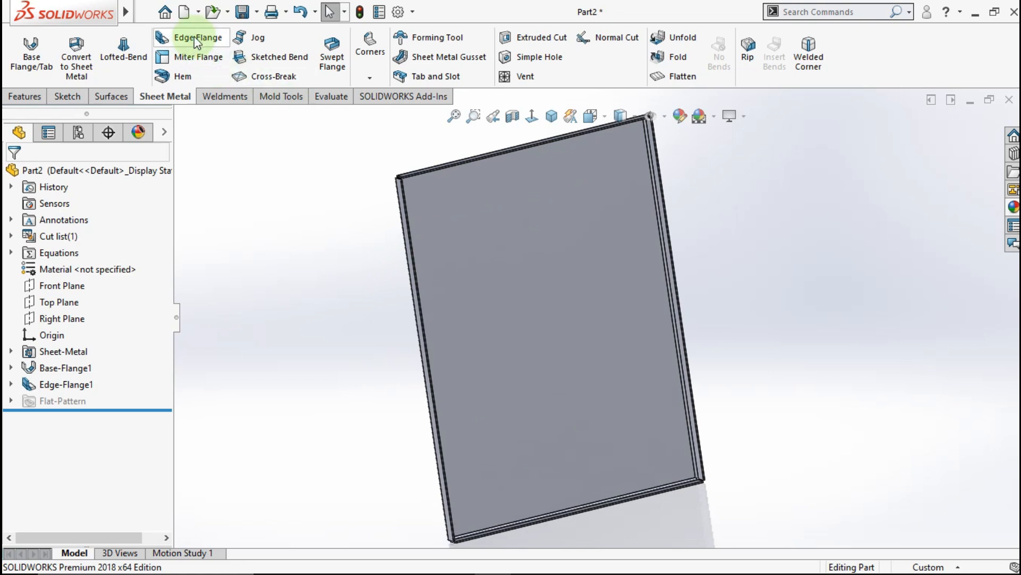
scroll(413, 194, "down", 3)
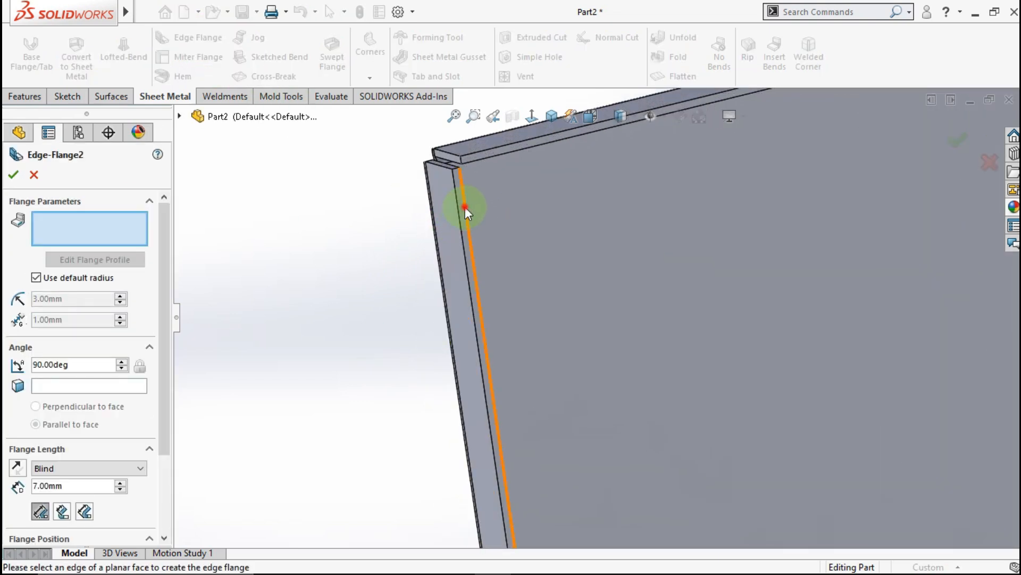
left_click(466, 208)
left_click(552, 217)
scroll(686, 161, "up", 3)
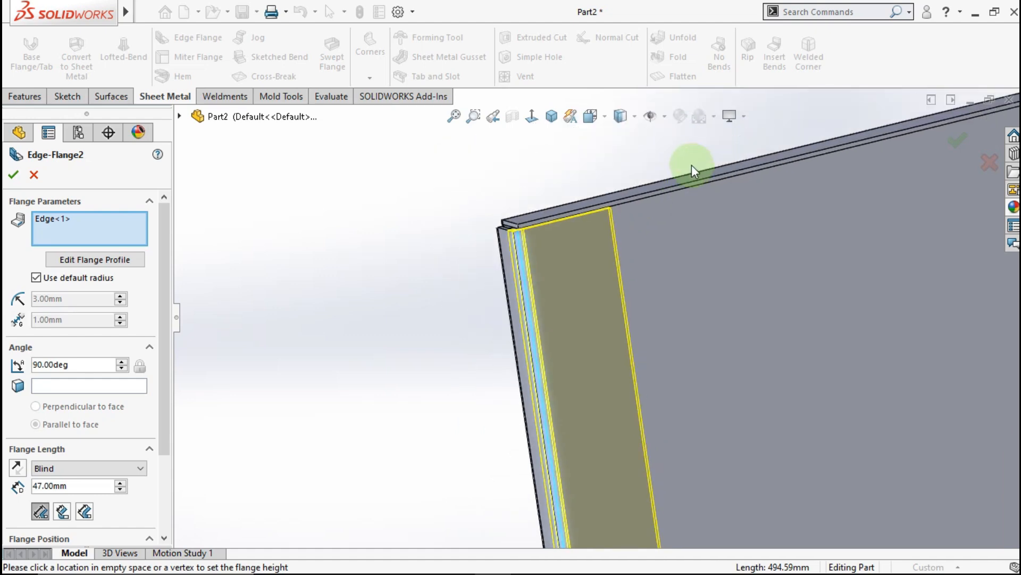
scroll(693, 165, "down", 2)
left_click(683, 211)
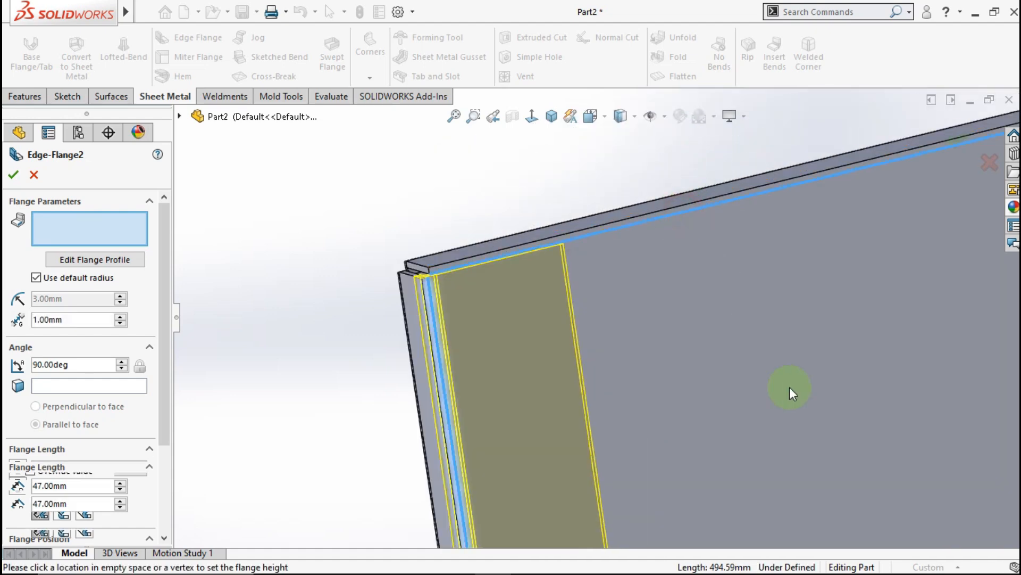
- Include the free edges of the door's right and lower flanges in the inward edge flange
scroll(791, 392, "up", 3)
scroll(760, 344, "down", 3)
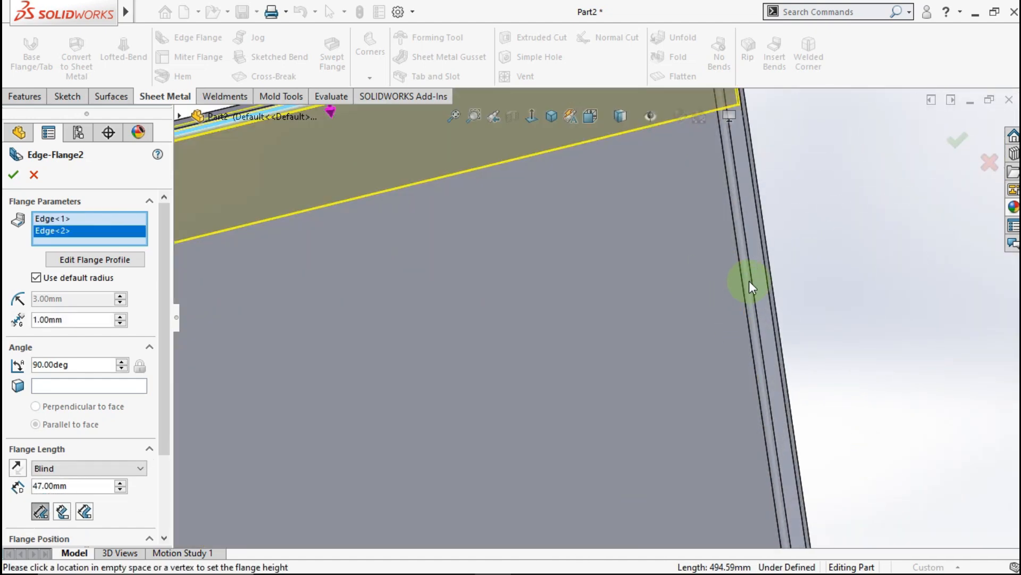
left_click(737, 241)
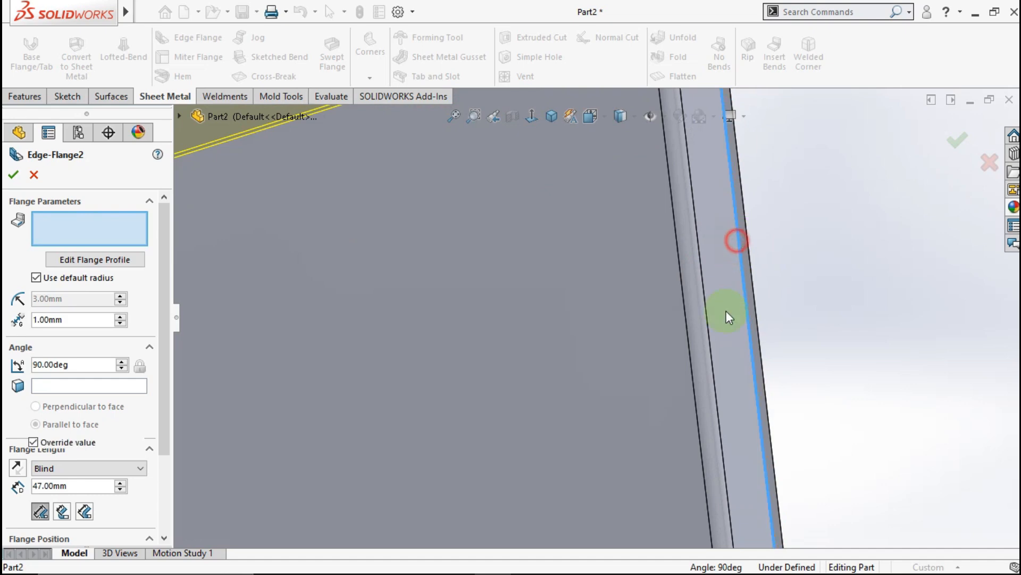
scroll(576, 445, "up", 5)
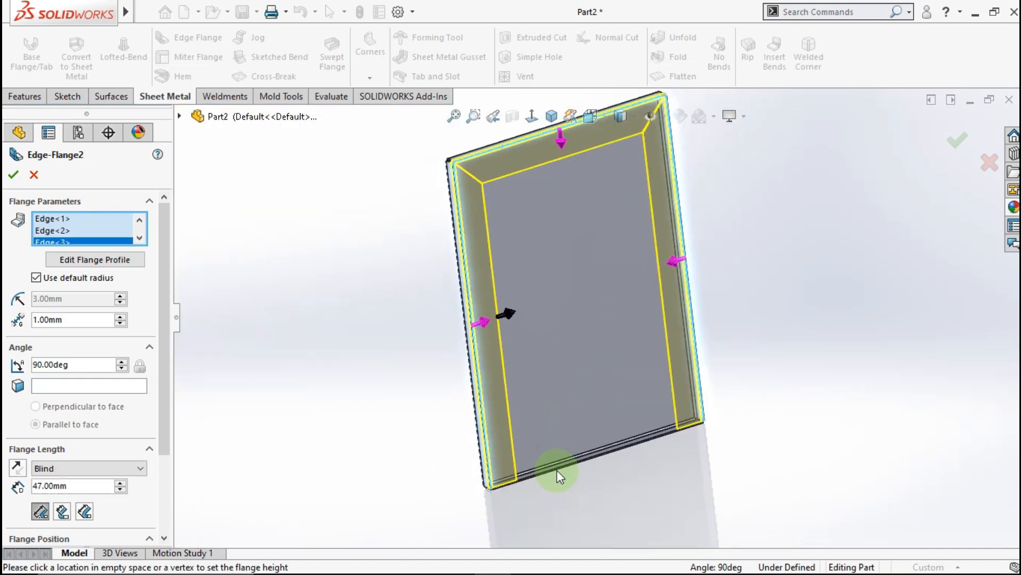
scroll(557, 471, "down", 5)
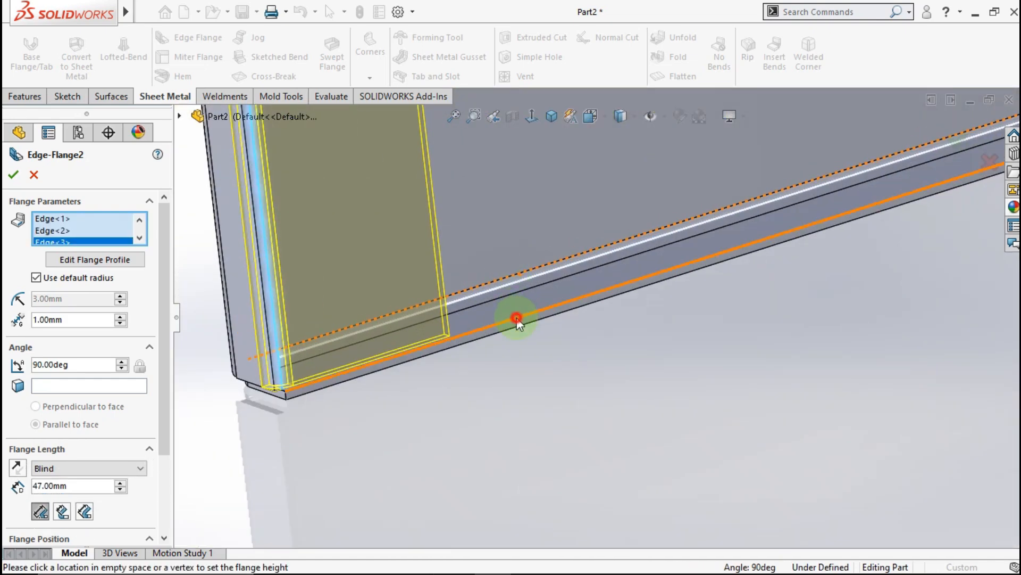
left_click(516, 319)
scroll(458, 230, "up", 5)
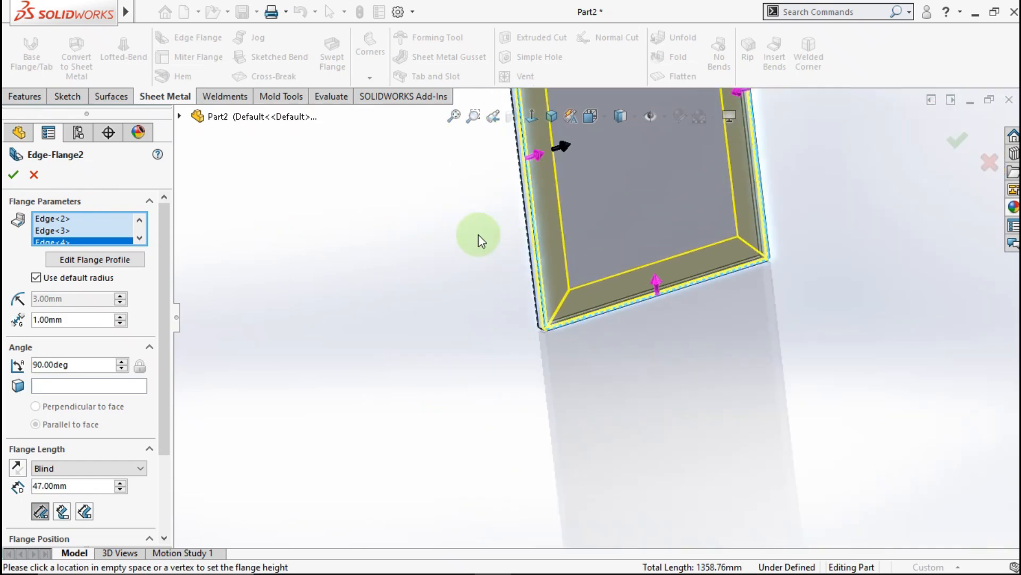
- Set the inward return flanges' length to 15 mm and create them
key("f")
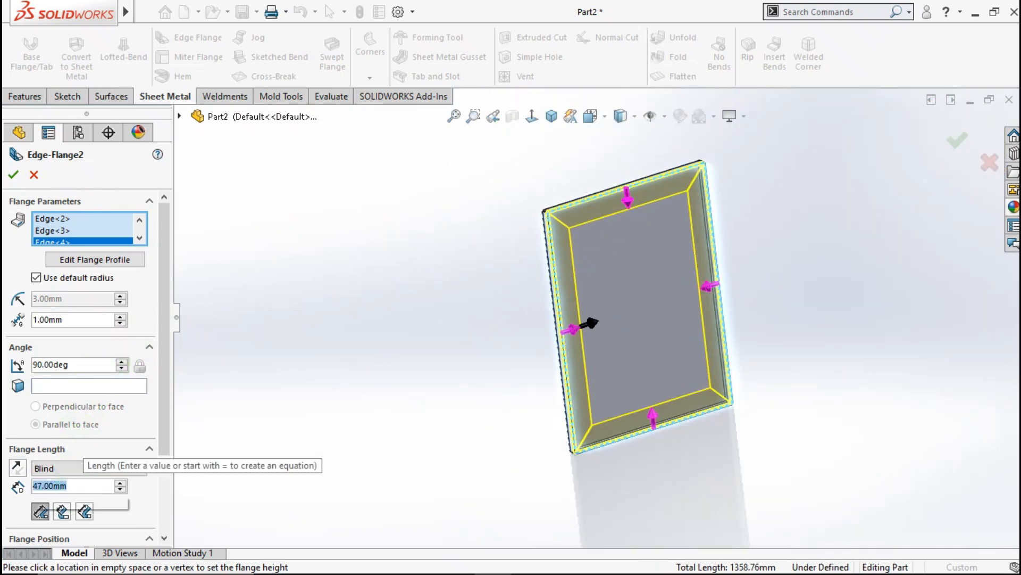
type("15")
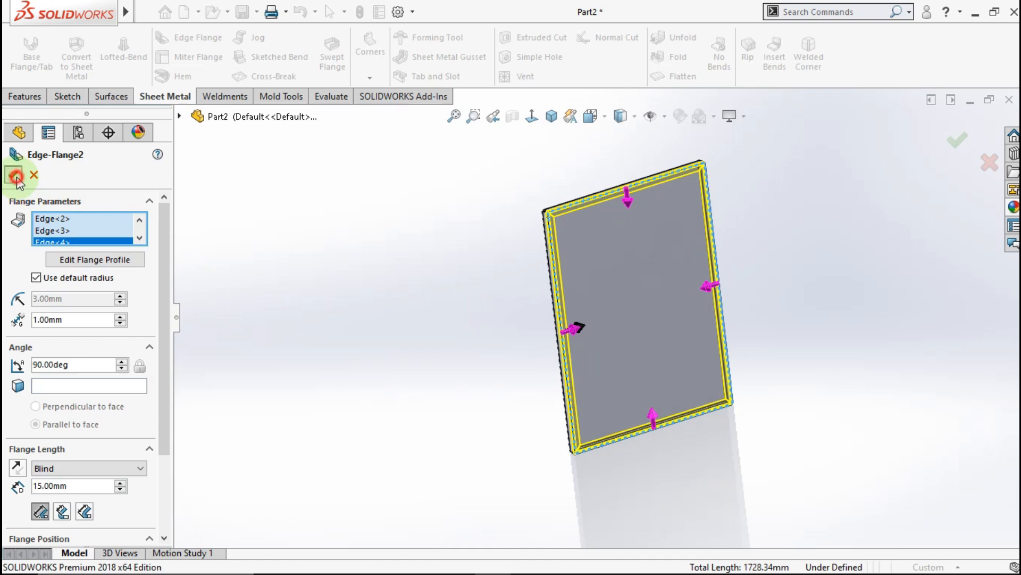
left_click(15, 176)
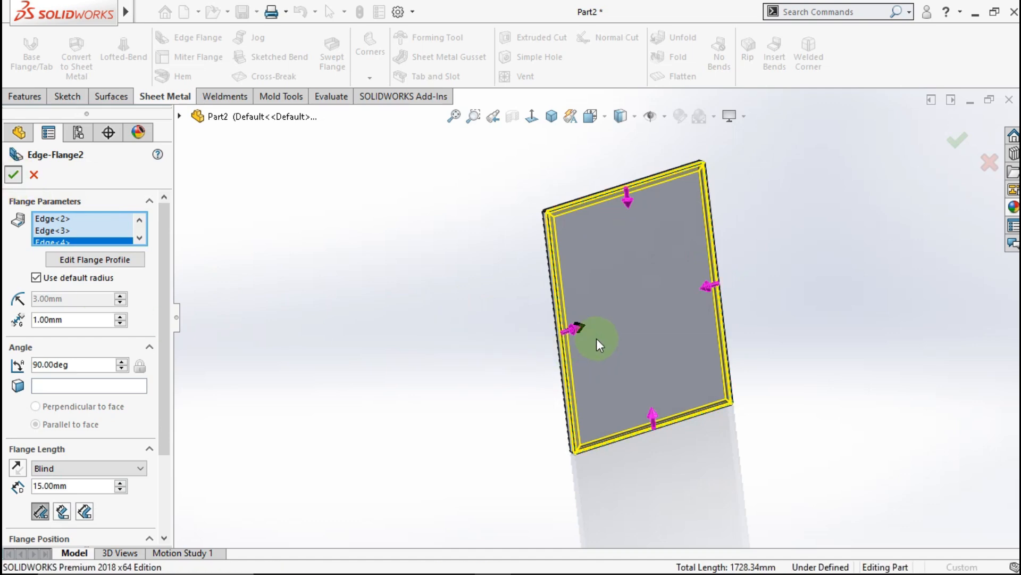
- Weld the door's upper-left flange corner from its side face, with a 1 mm fillet
scroll(554, 213, "down", 5)
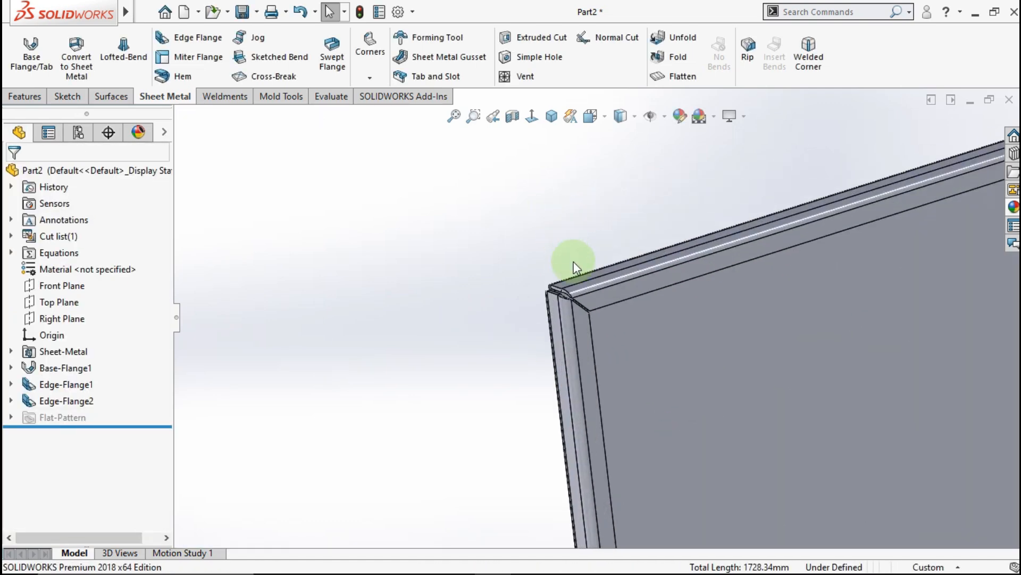
scroll(575, 272, "down", 3)
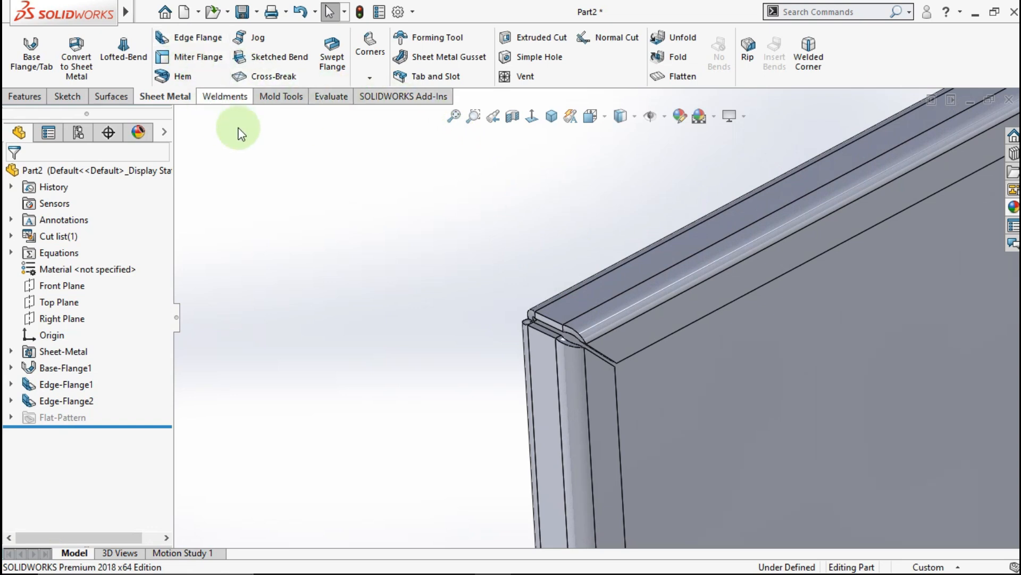
left_click(807, 70)
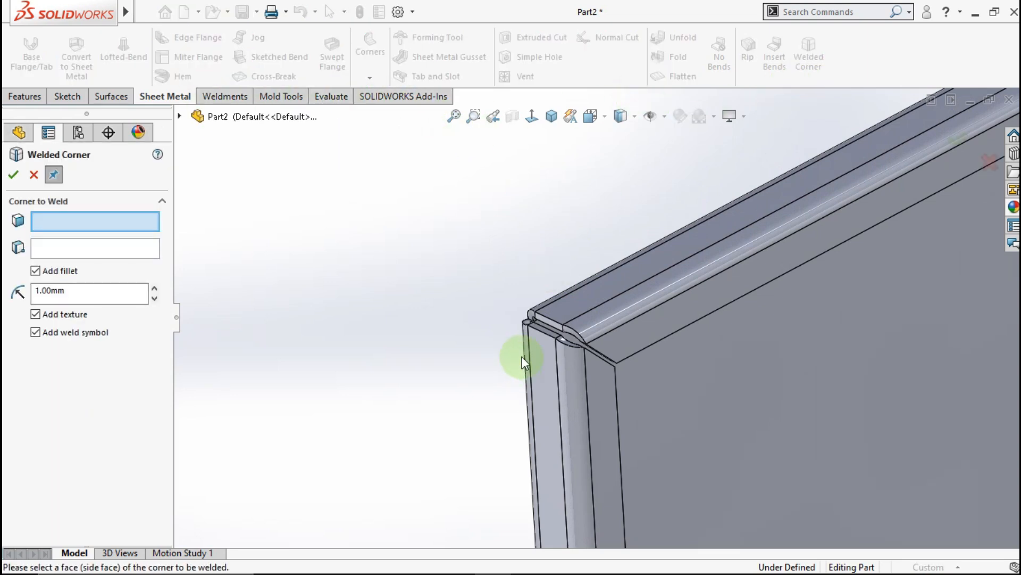
scroll(539, 324, "down", 3)
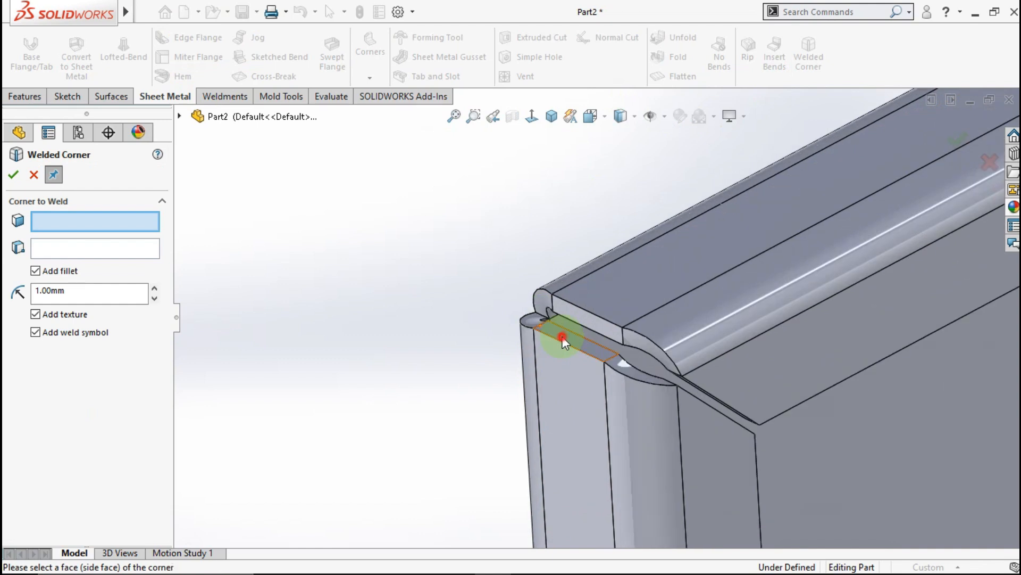
left_click(495, 348)
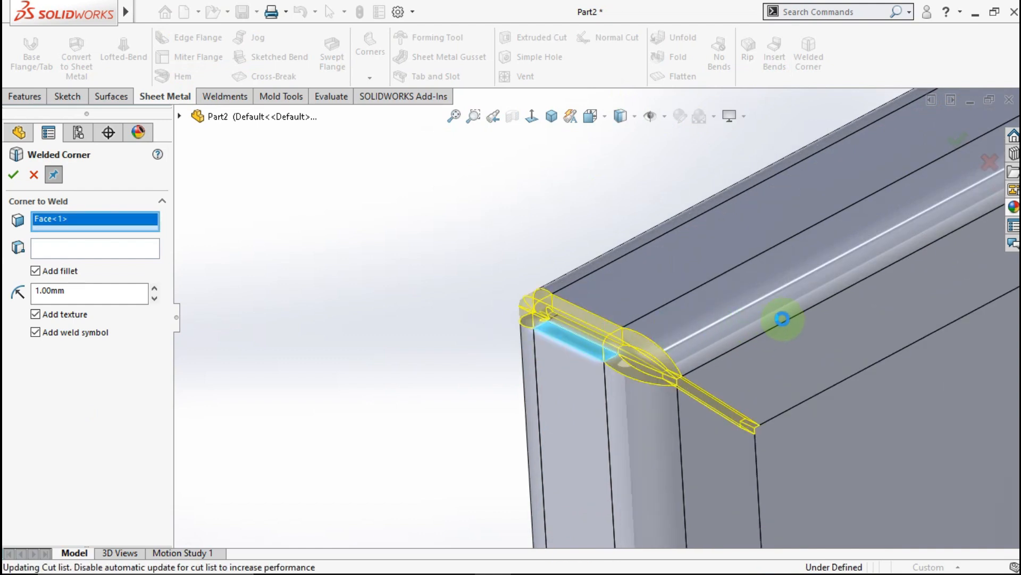
- Weld the door's upper-right flange corner from its side face, with a 1 mm fillet
scroll(812, 299, "up", 5)
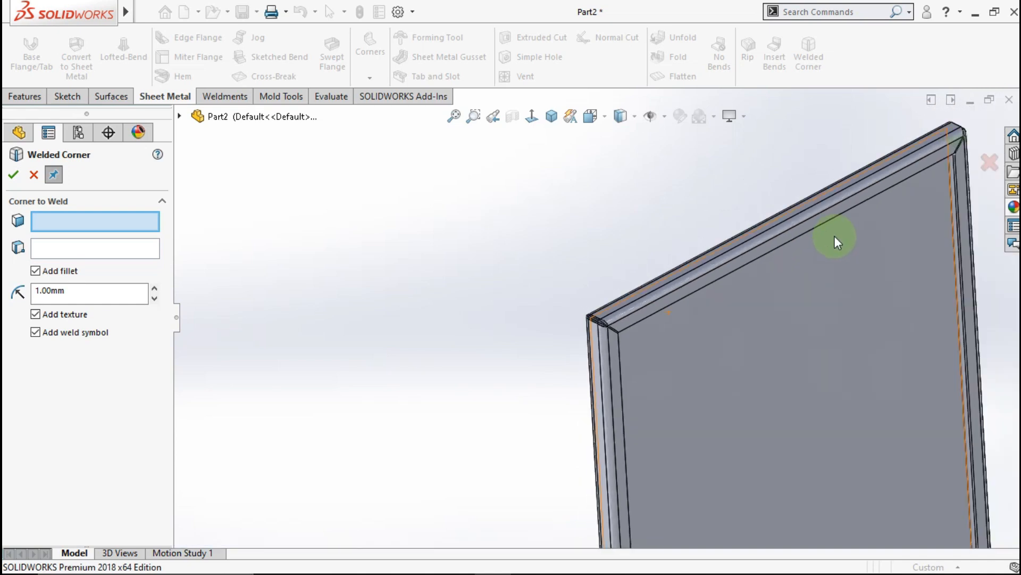
middle_click_drag(834, 235, 829, 196)
scroll(720, 288, "down", 5)
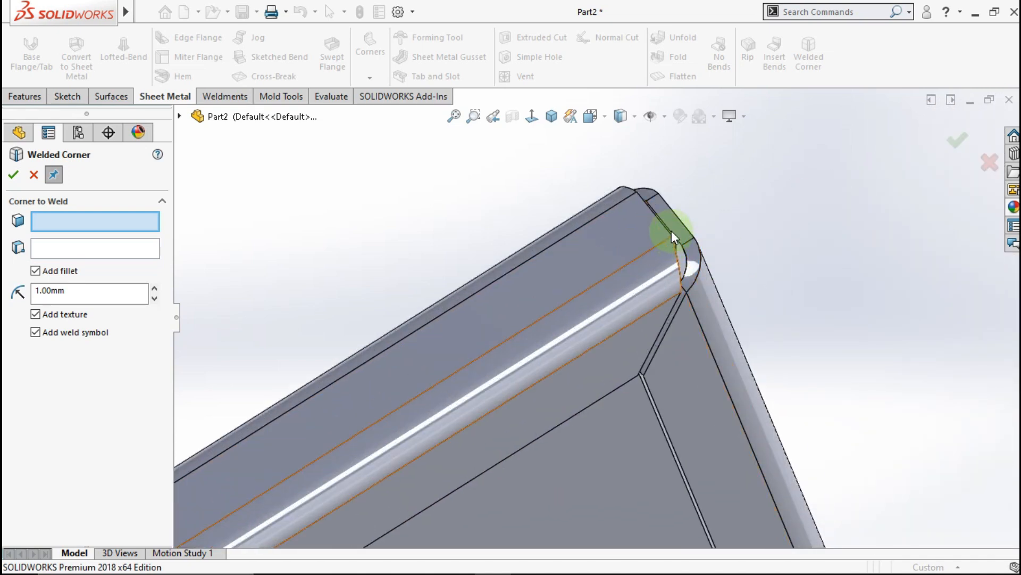
left_click(671, 228)
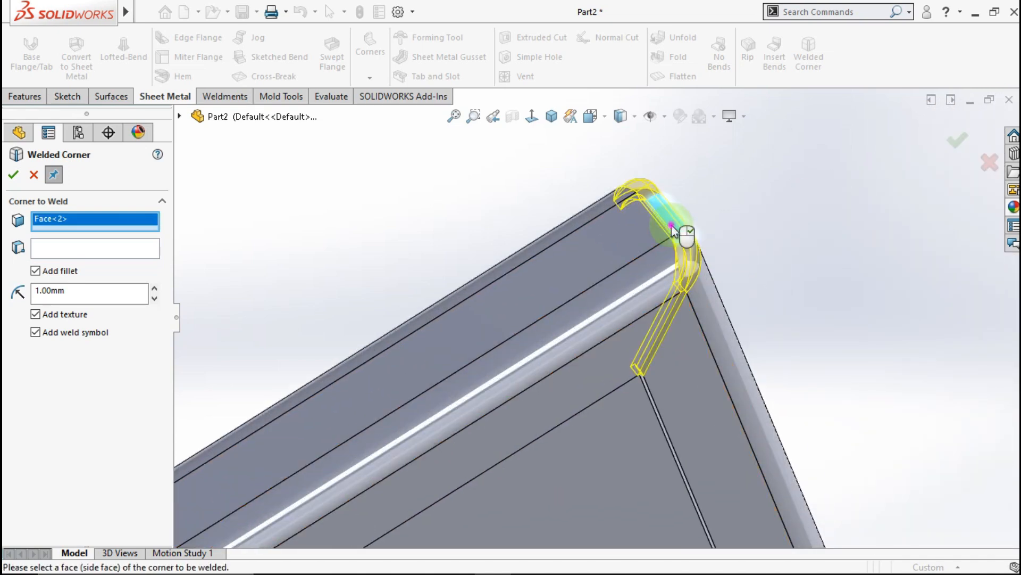
key("Return")
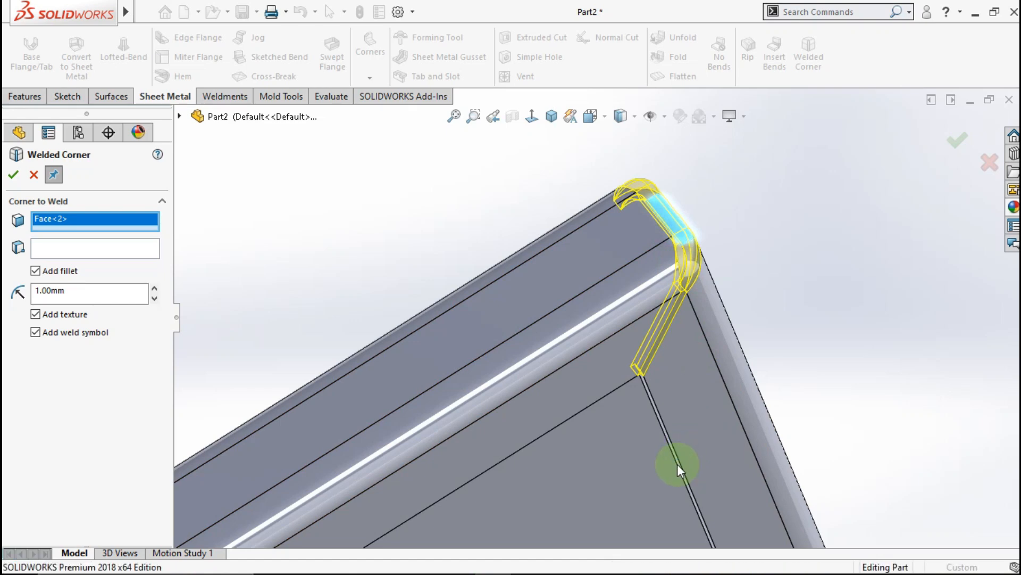
- Weld the door's lower-right flange corner from its side face, with a 1 mm fillet
scroll(676, 468, "down", 10)
scroll(636, 356, "up", 10)
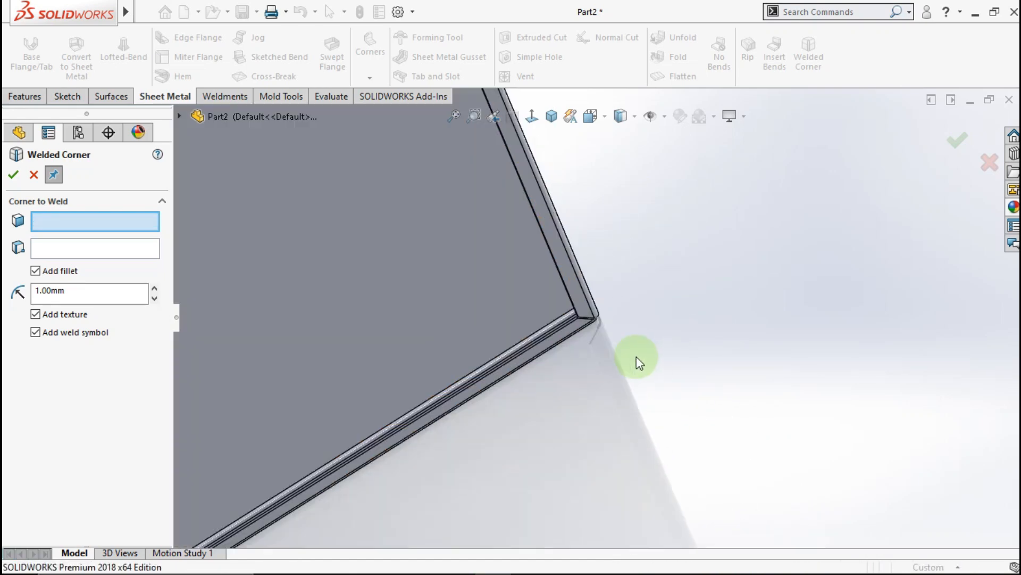
middle_click_drag(636, 357, 647, 251)
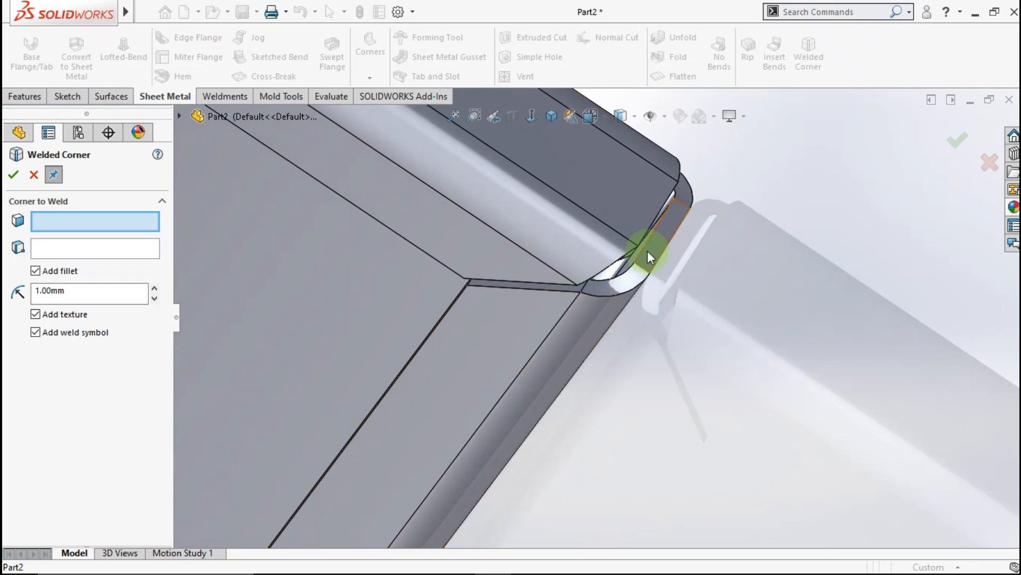
left_click(652, 252)
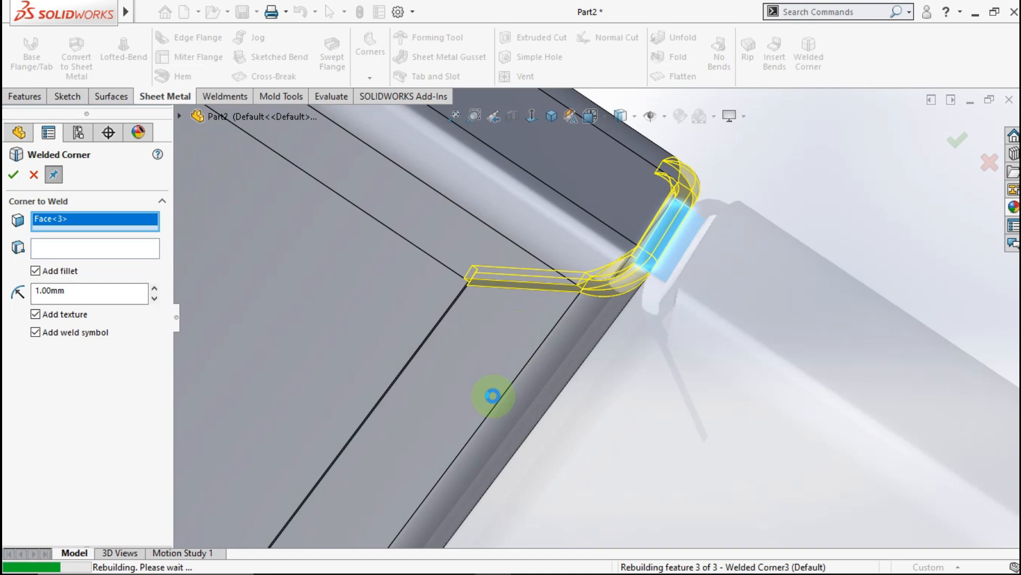
- Weld the door's remaining lower-left flange corner from its side face with a 1 mm fillet, and close the Welded Corner command
right_click(494, 395)
scroll(494, 395, "up", 6)
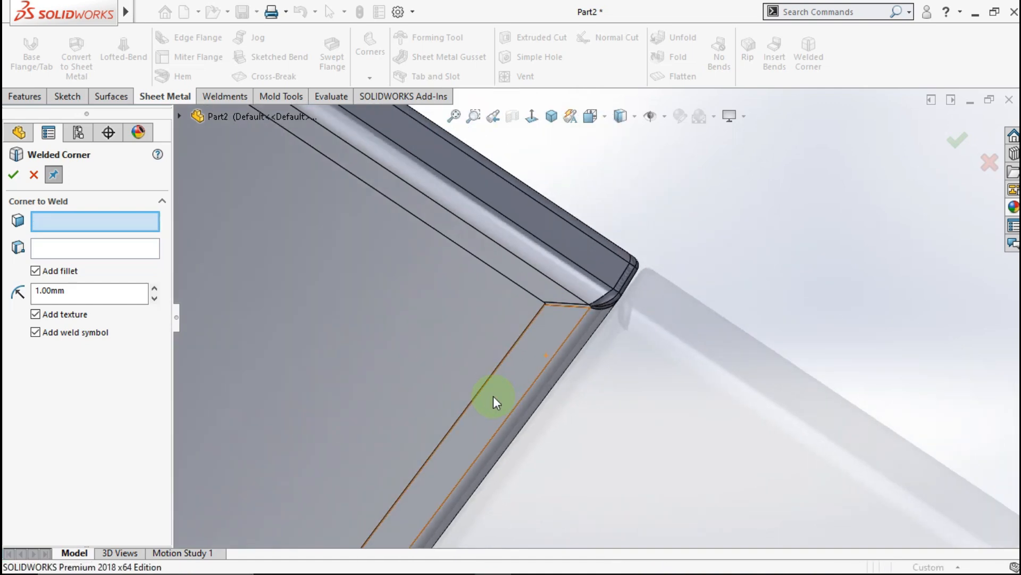
scroll(493, 396, "up", 2)
scroll(495, 422, "down", 6)
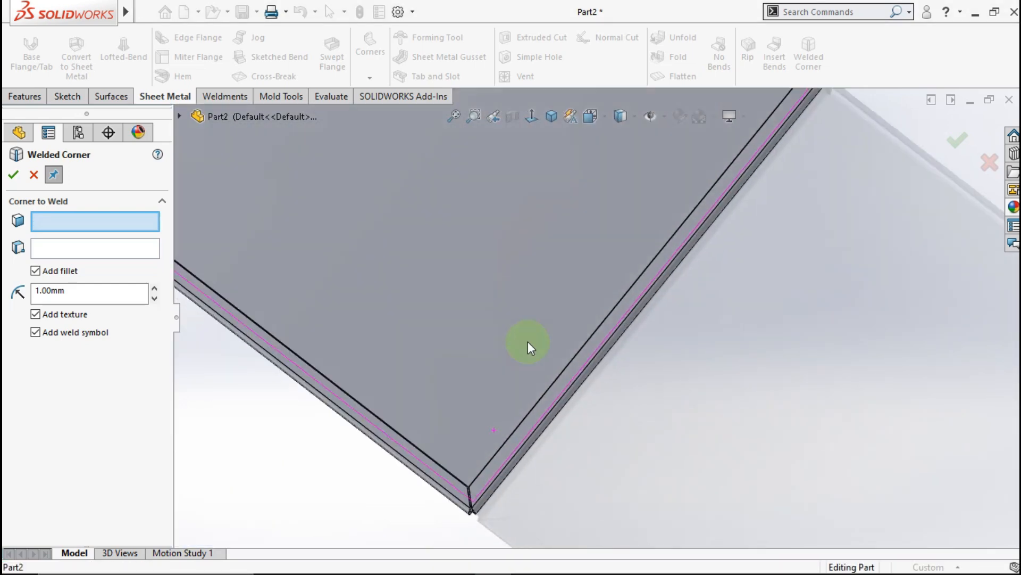
middle_click_drag(486, 501, 533, 342)
scroll(488, 484, "down", 5)
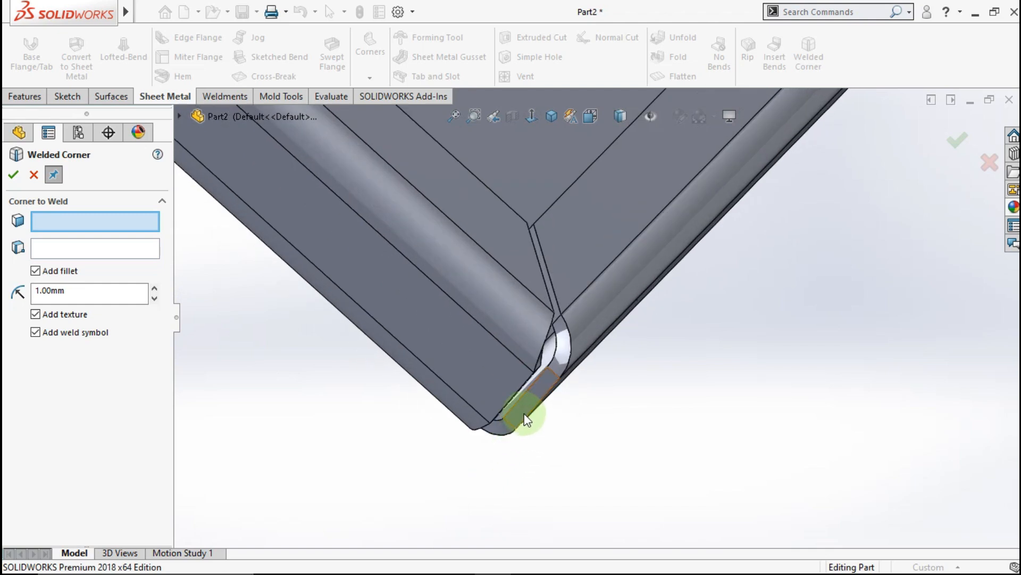
left_click(527, 415)
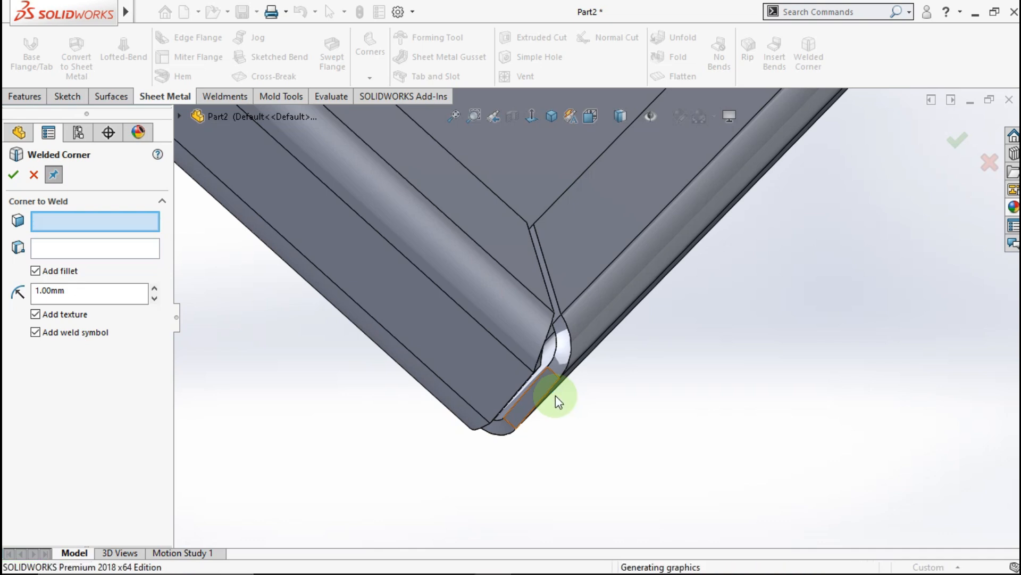
left_click(14, 174)
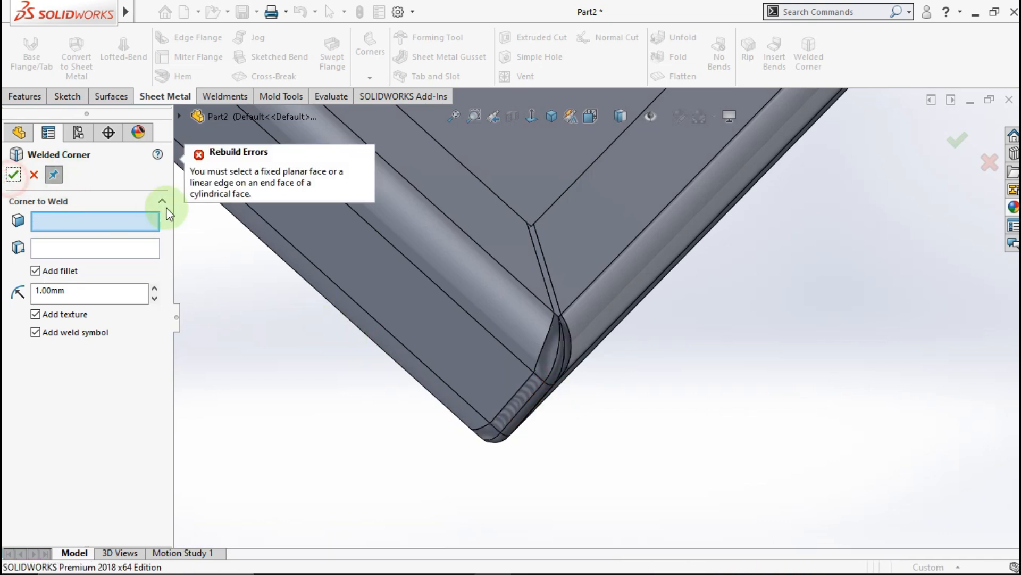
left_click(33, 175)
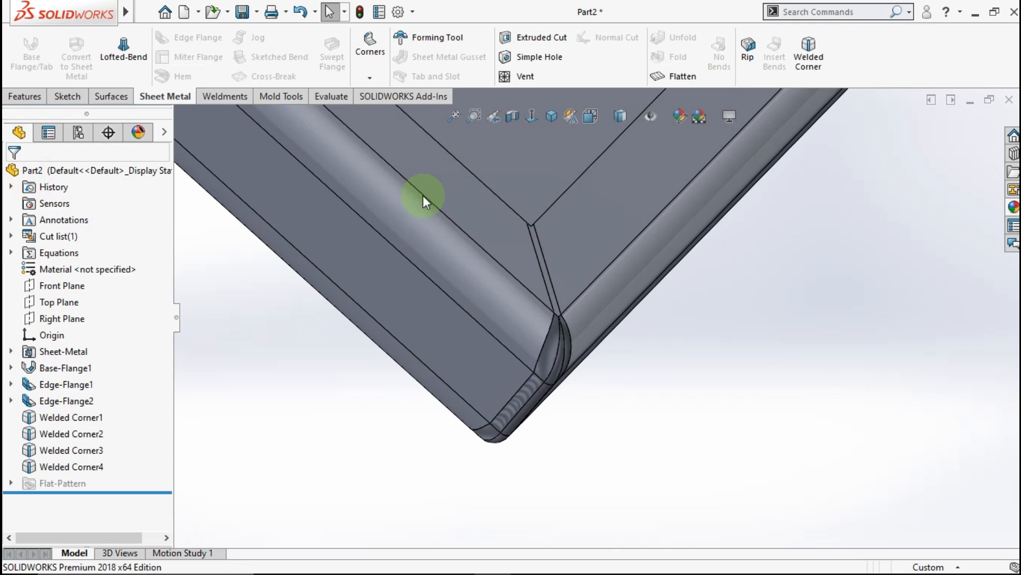
- Start a Hole Wizard plain hole using JIS drill sizes, Ø4.5, blind 10 mm deep, and go to its positioning stage
scroll(553, 309, "up", 5)
middle_click_drag(575, 315, 552, 214)
scroll(603, 220, "up", 3)
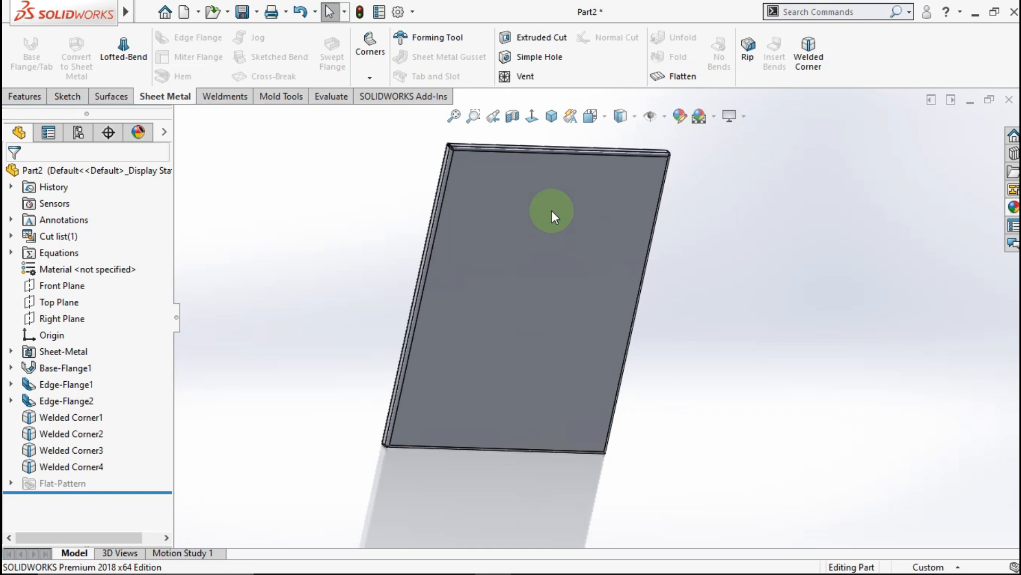
left_click(552, 116)
scroll(541, 213, "down", 2)
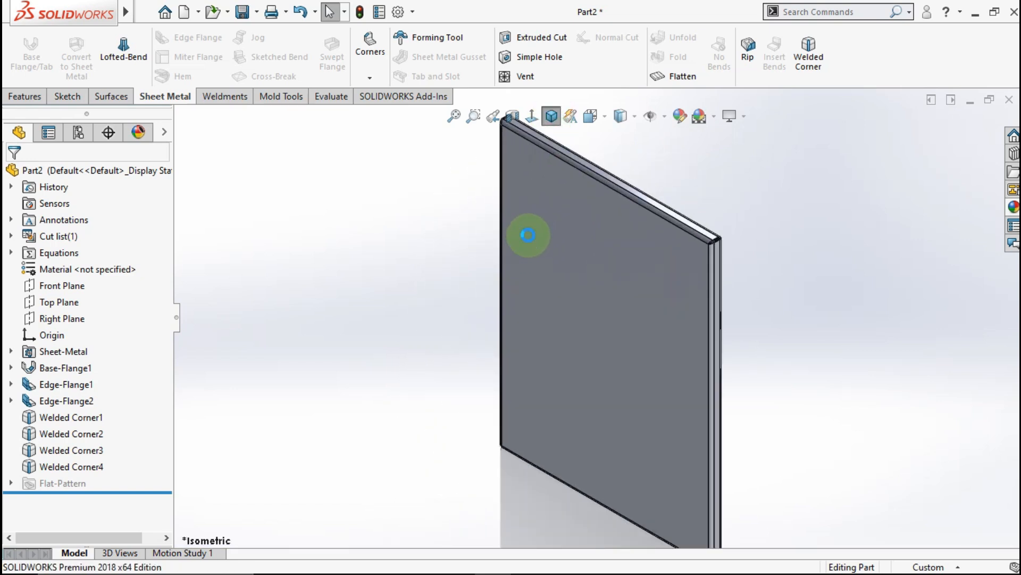
middle_click_drag(528, 235, 621, 182)
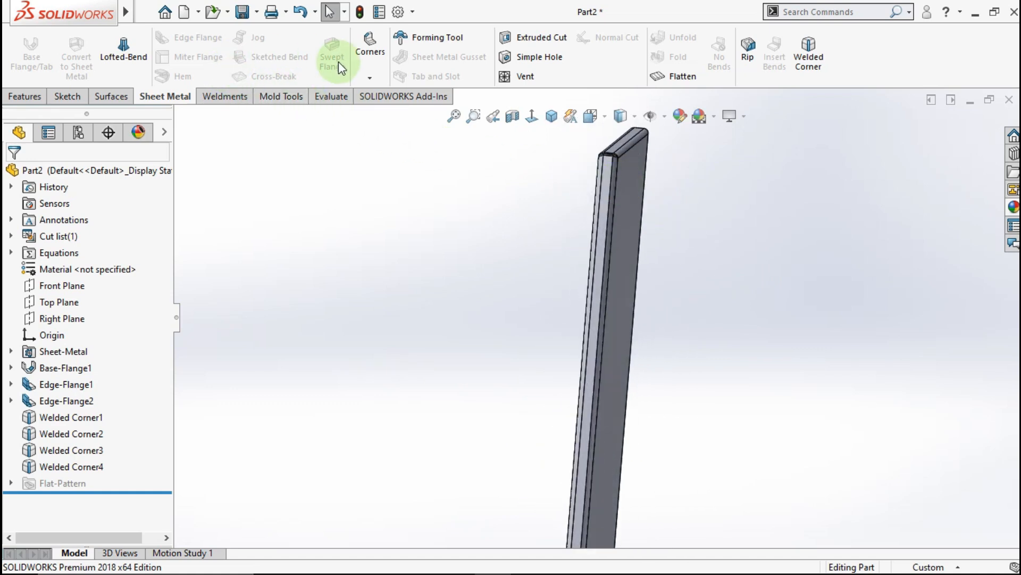
left_click(40, 94)
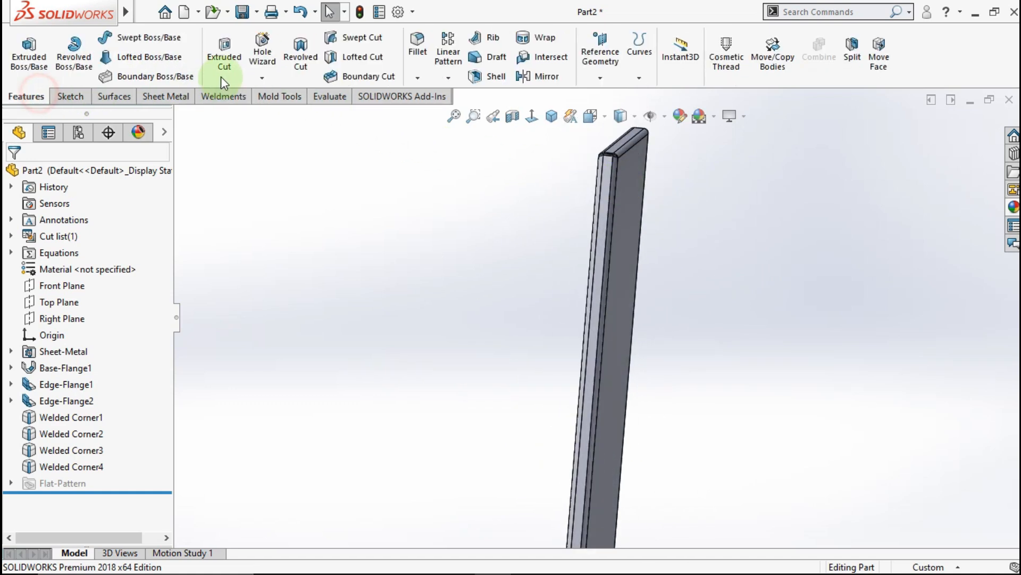
left_click(254, 71)
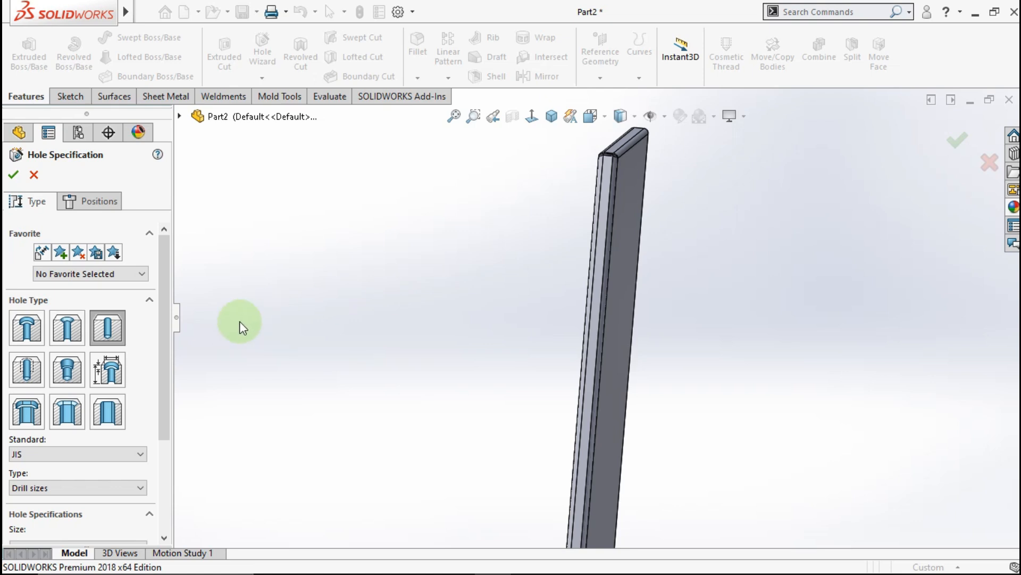
left_click_drag(158, 369, 160, 441)
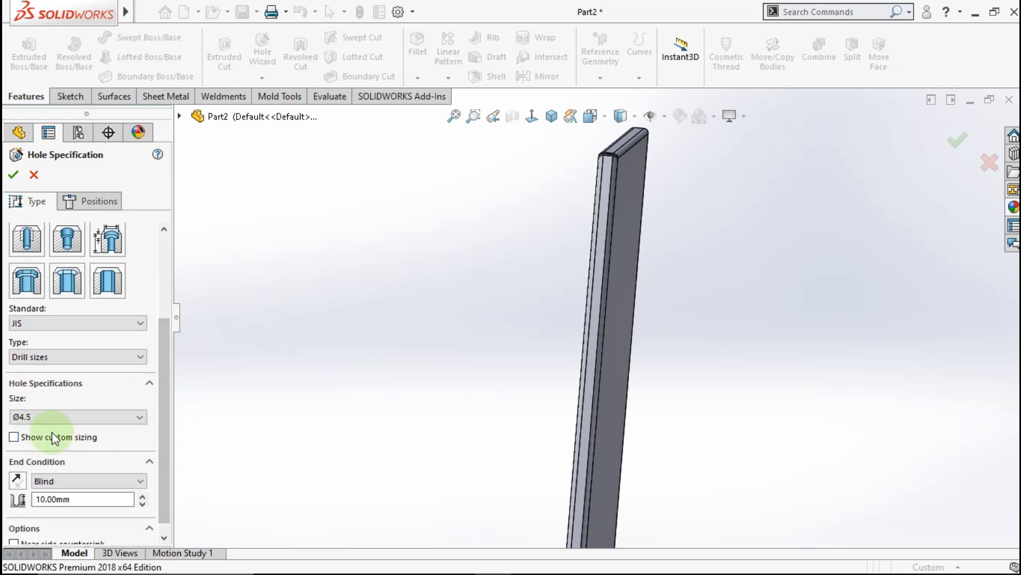
left_click(86, 201)
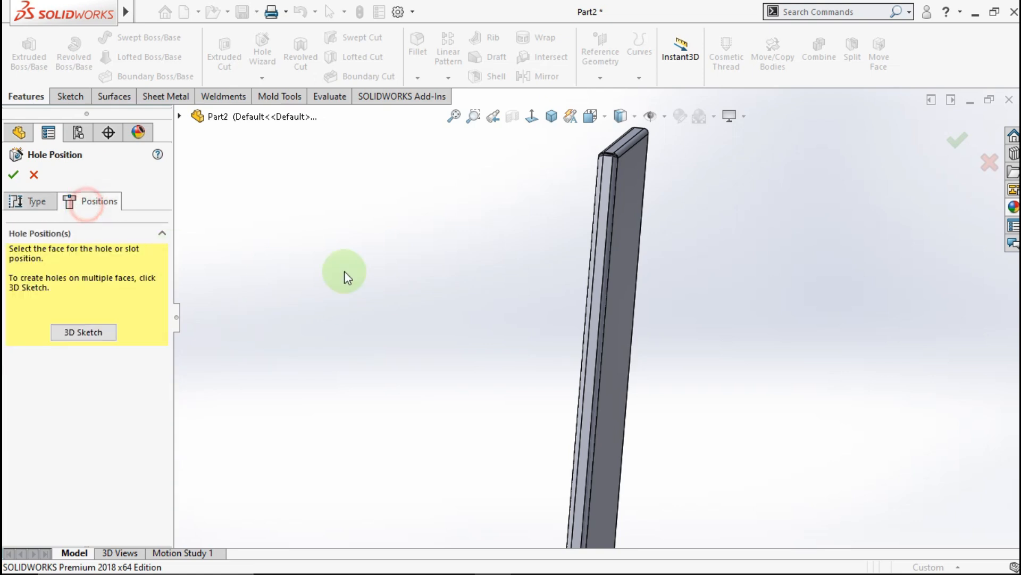
- Place four hole points on the outer face of the door's left flange, two near the lower end and two near the upper end
scroll(643, 211, "down", 5)
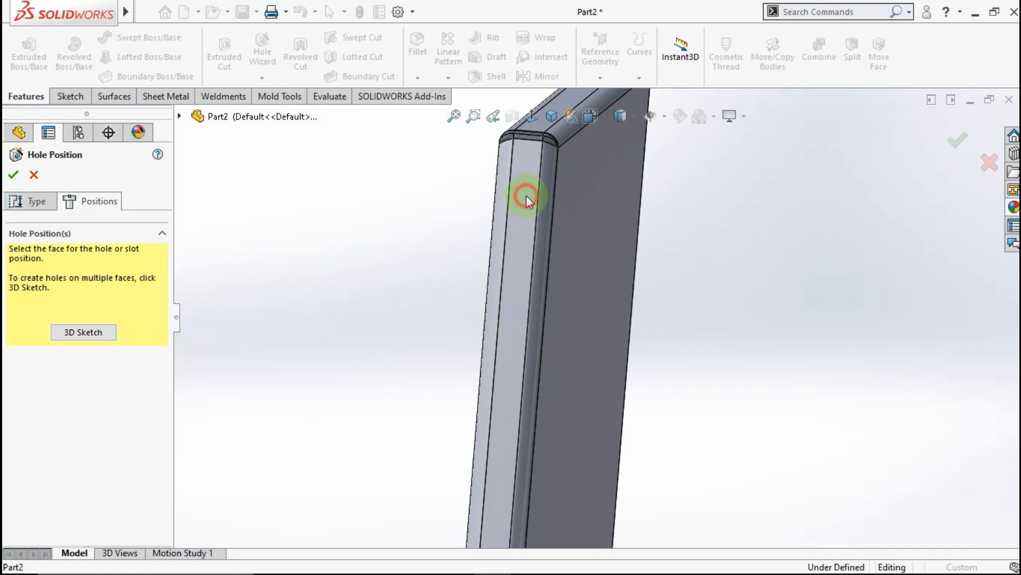
left_click(526, 196)
left_click(533, 115)
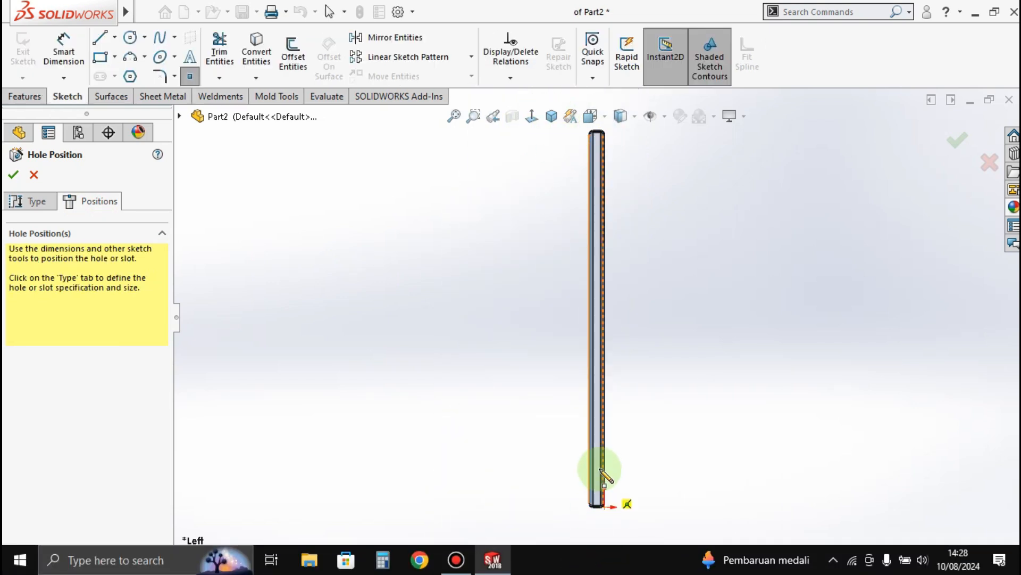
scroll(601, 476, "down", 5)
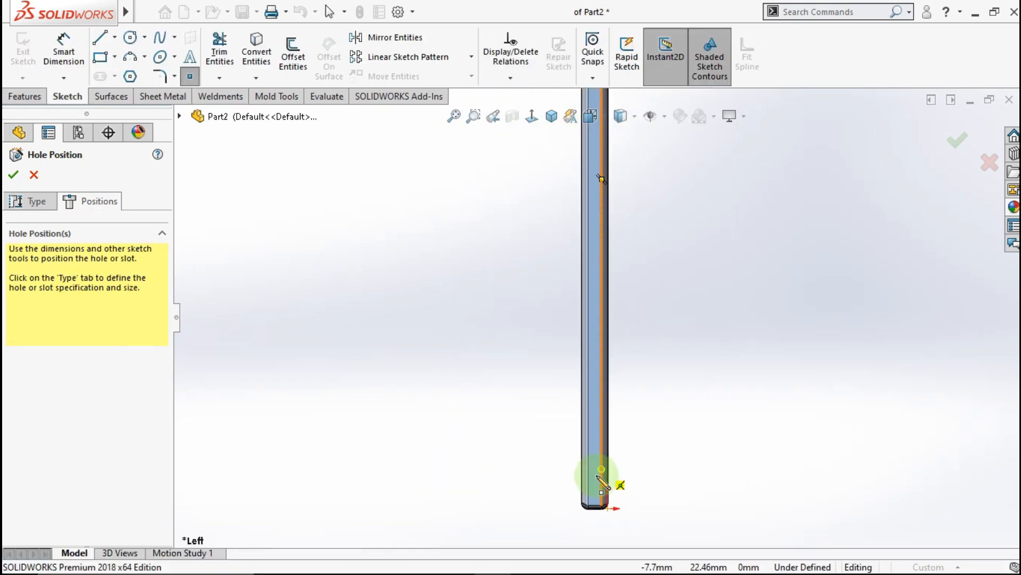
left_click(592, 427)
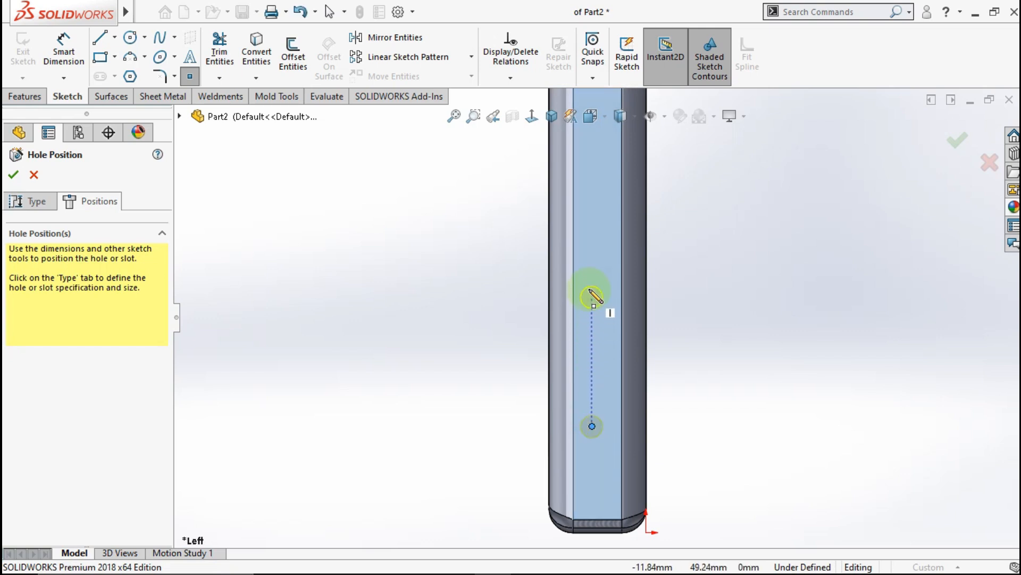
scroll(596, 343, "up", 6)
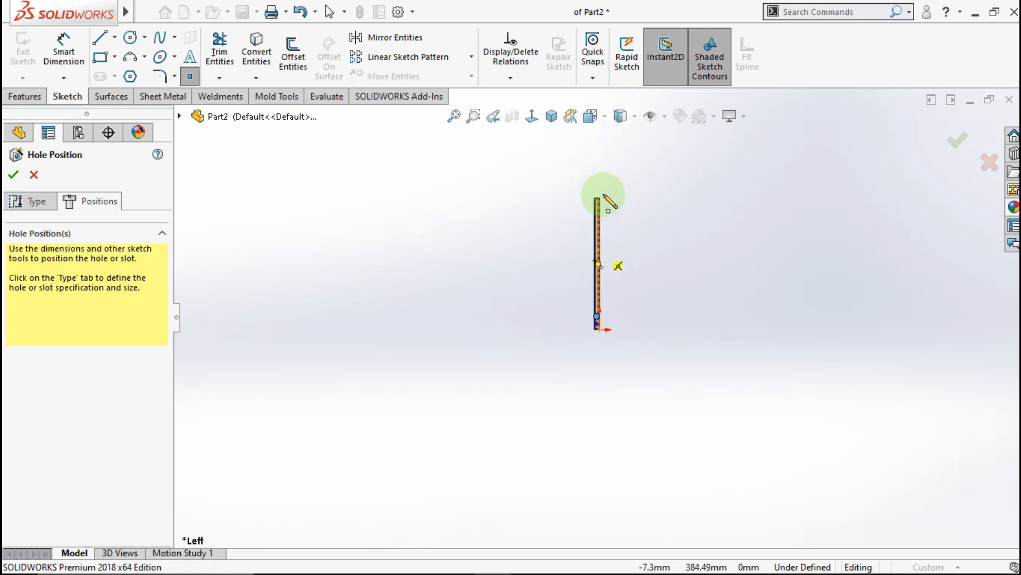
scroll(591, 282, "down", 2)
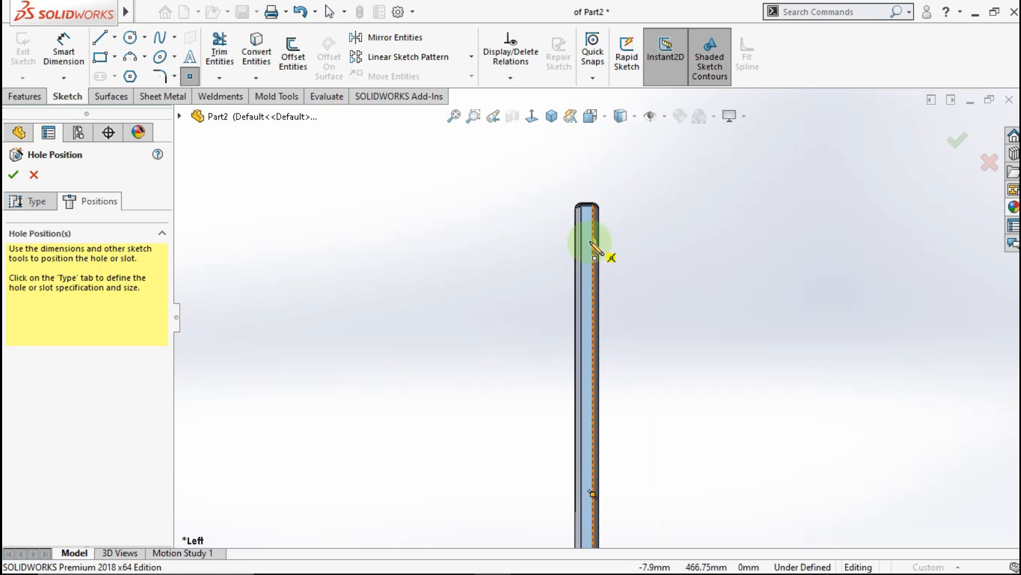
scroll(591, 243, "down", 1)
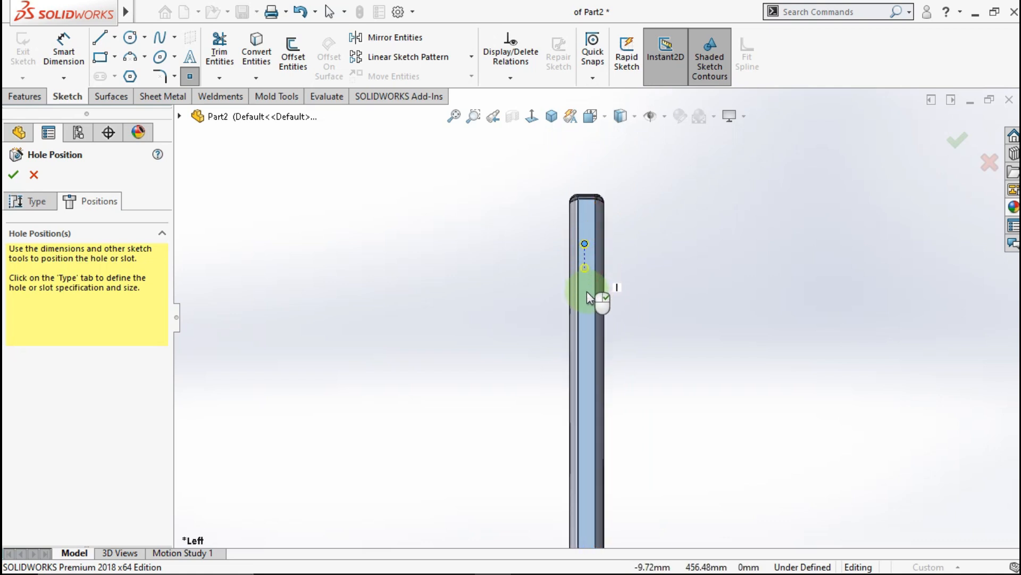
left_click(585, 324)
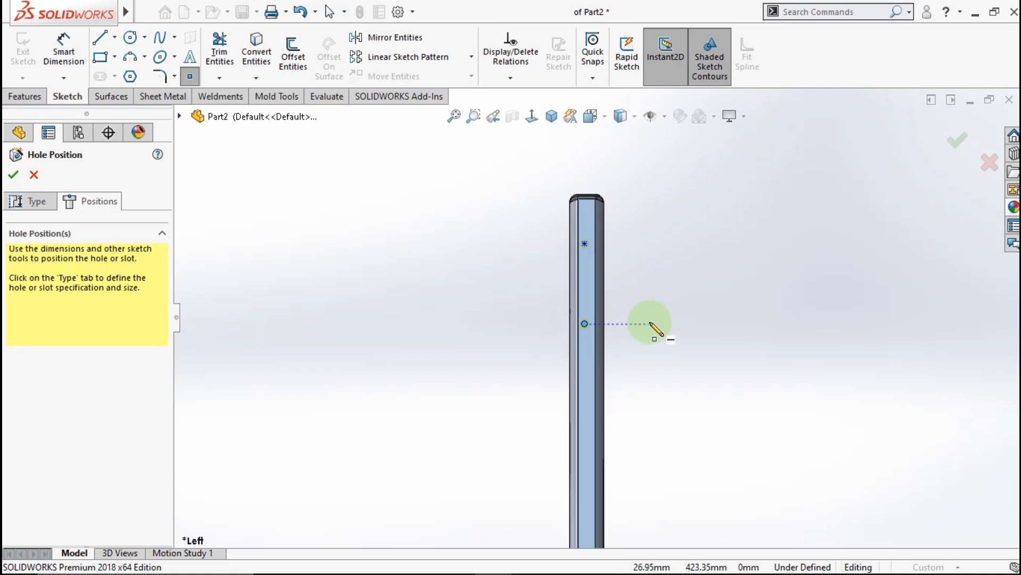
- Dimension the uppermost hole point 9.5 mm from the flange's long outer edge on the origin side
right_click_drag(650, 322, 636, 300)
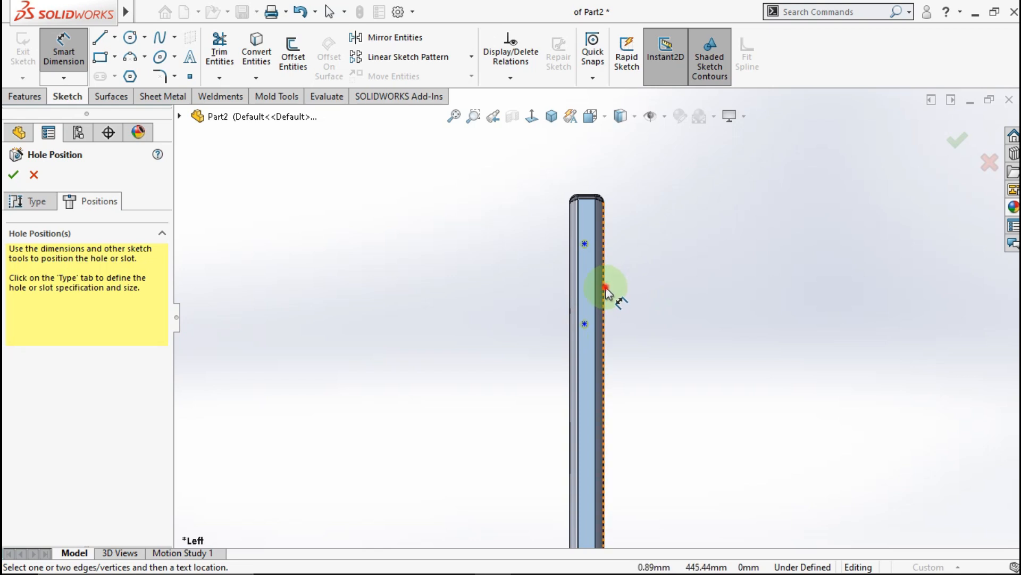
left_click(605, 287)
left_click(585, 244)
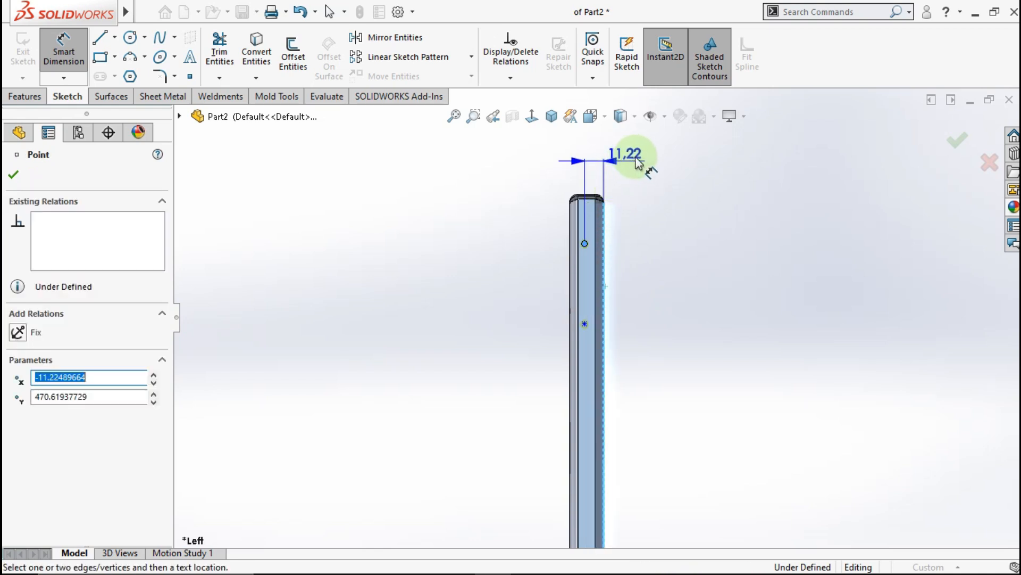
left_click(651, 158)
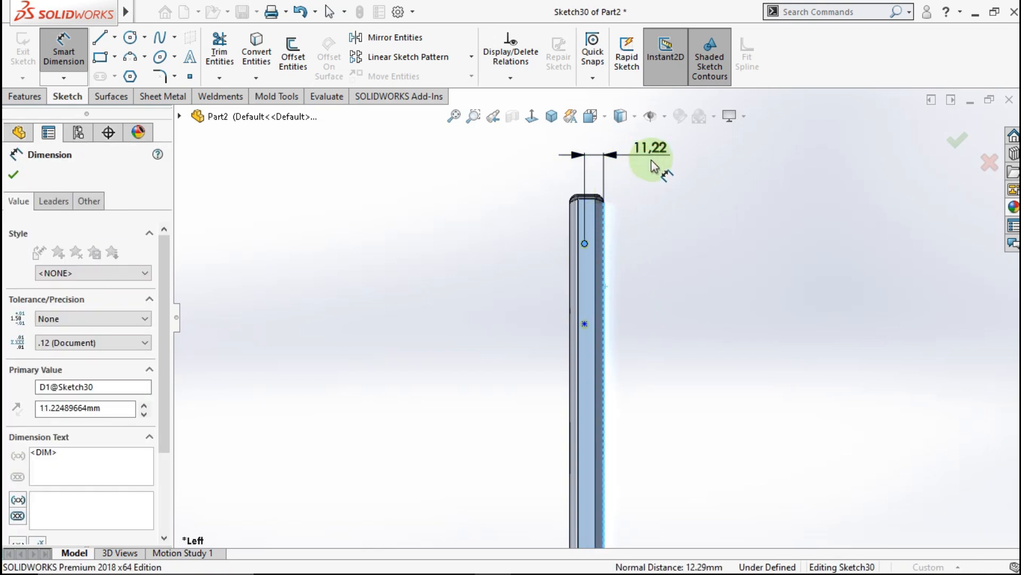
type("9.5")
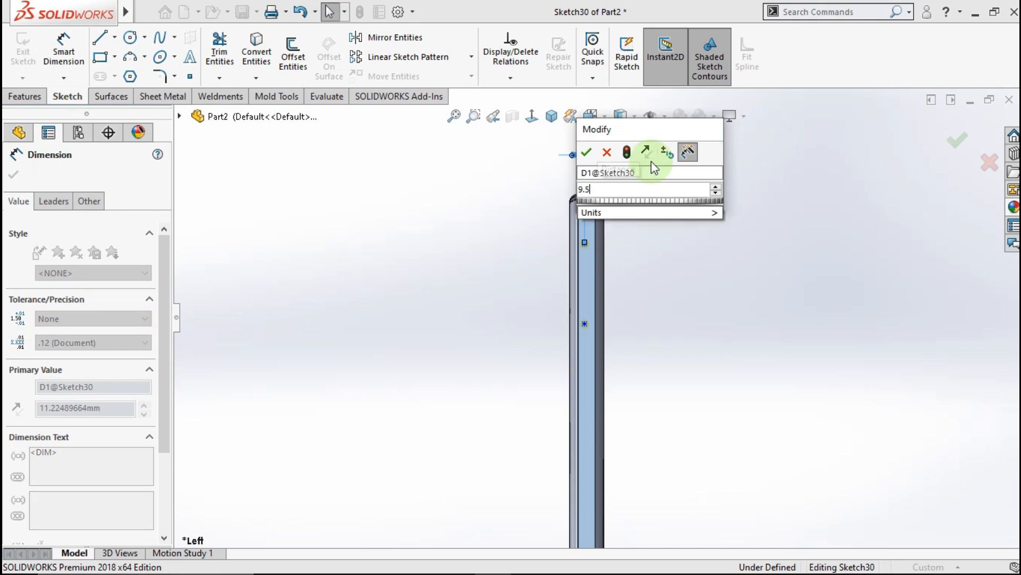
left_click(591, 155)
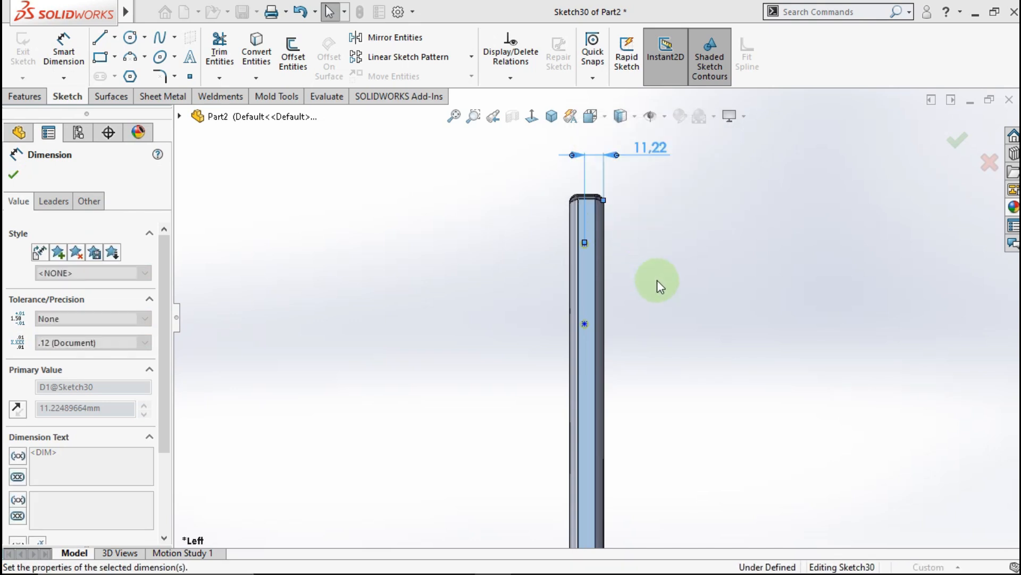
left_click(660, 285)
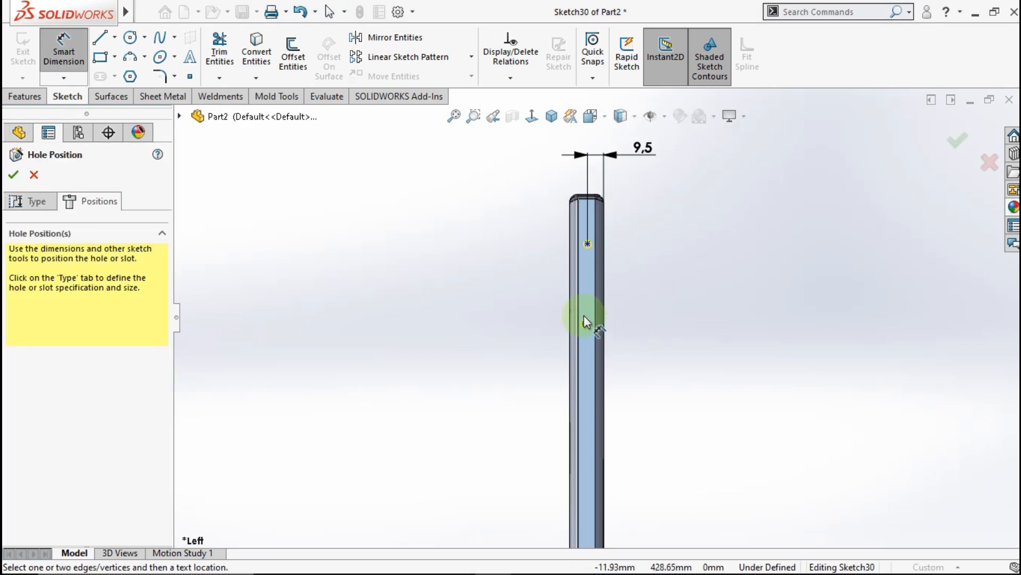
- Set the vertical spacing between the two upper hole points to 25 mm
left_click(586, 323)
left_click(587, 244)
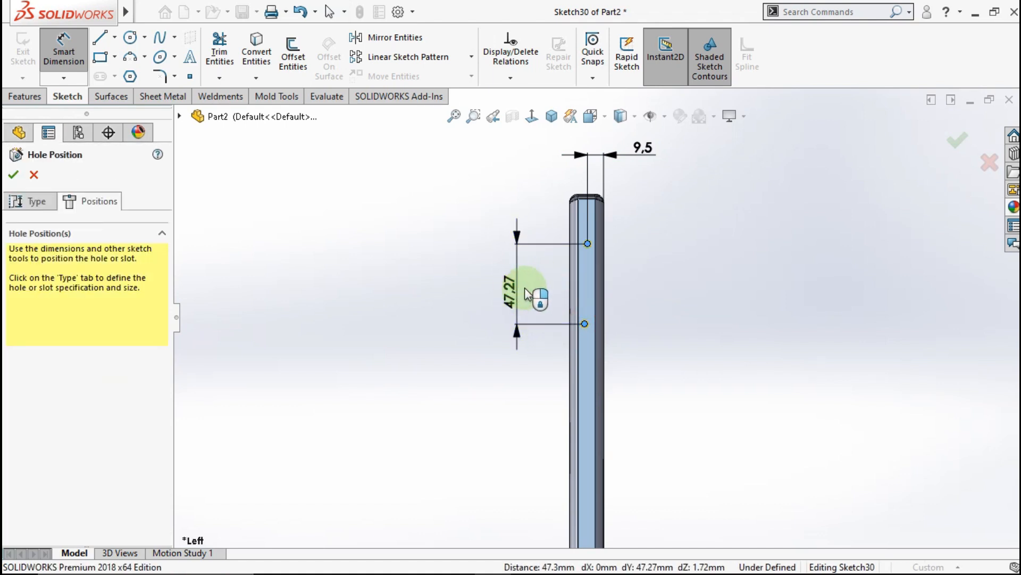
left_click(529, 292)
type("25")
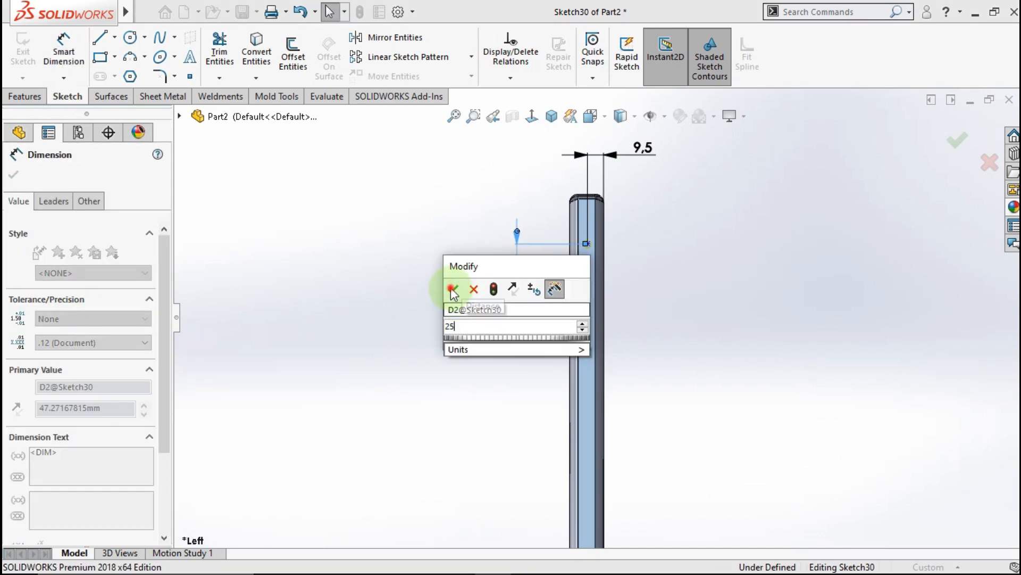
key("Return")
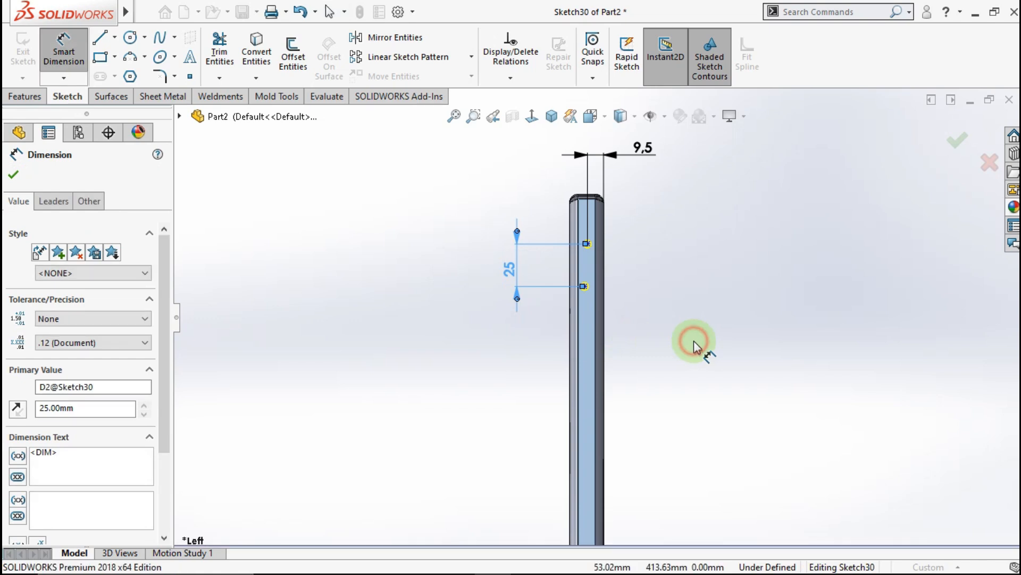
- Set the distance between the lower point of the upper pair and the upper point of the lower pair to 350 mm
left_click(584, 288)
scroll(593, 446, "up", 4)
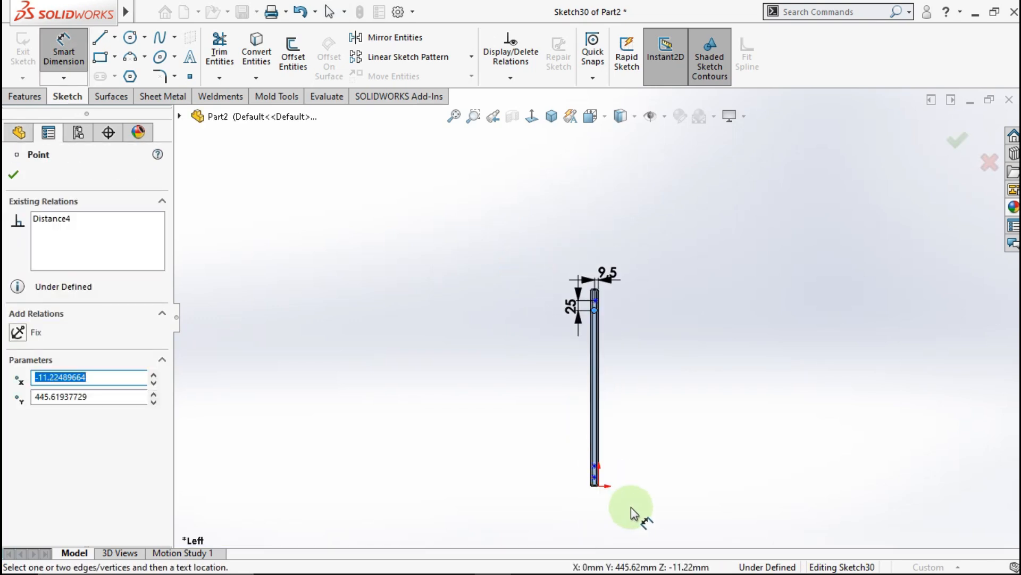
scroll(601, 482, "down", 3)
scroll(586, 296, "down", 4)
left_click(582, 296)
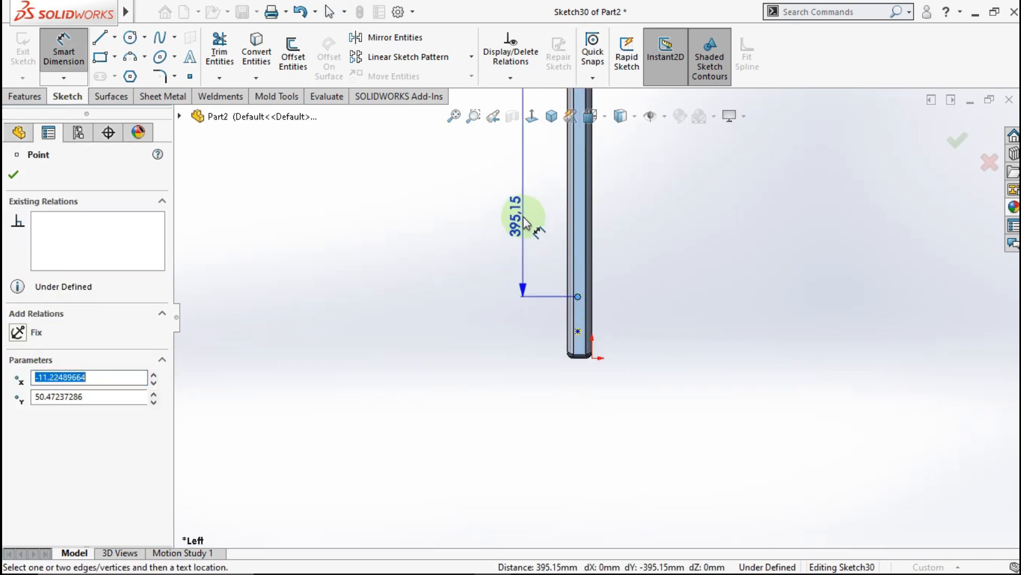
scroll(528, 206, "up", 3)
left_click(530, 207)
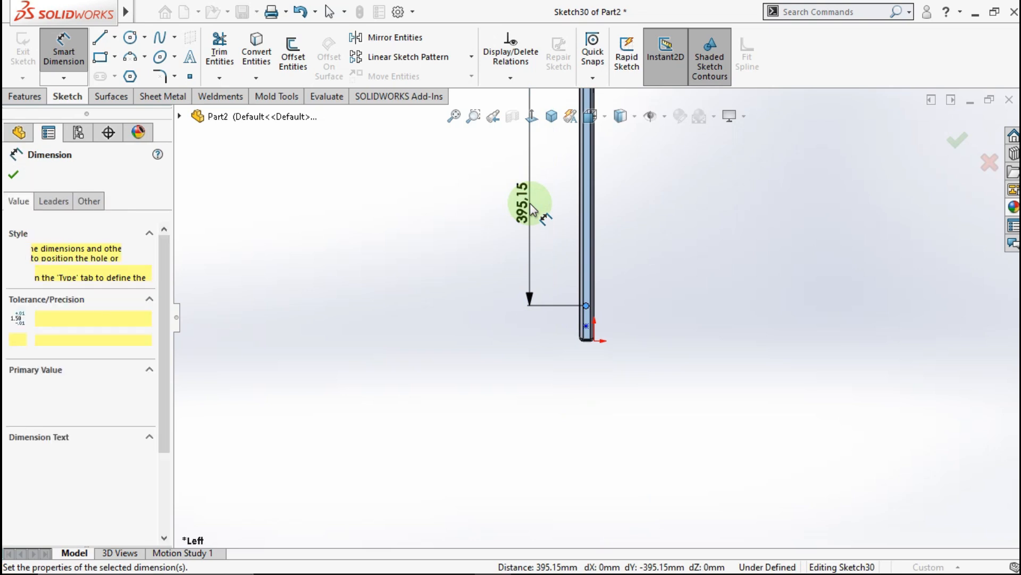
type("35")
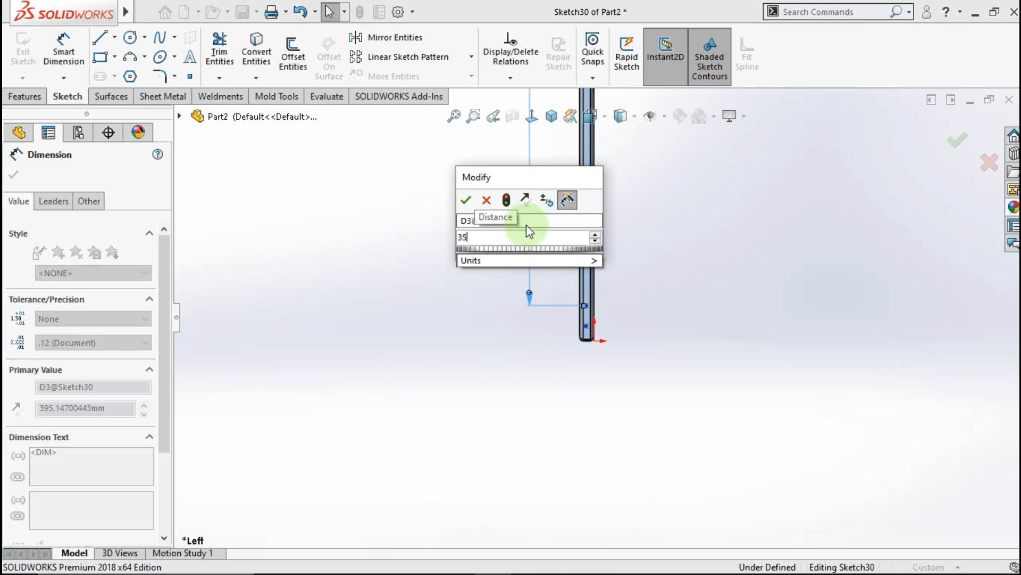
type("0")
left_click(467, 200)
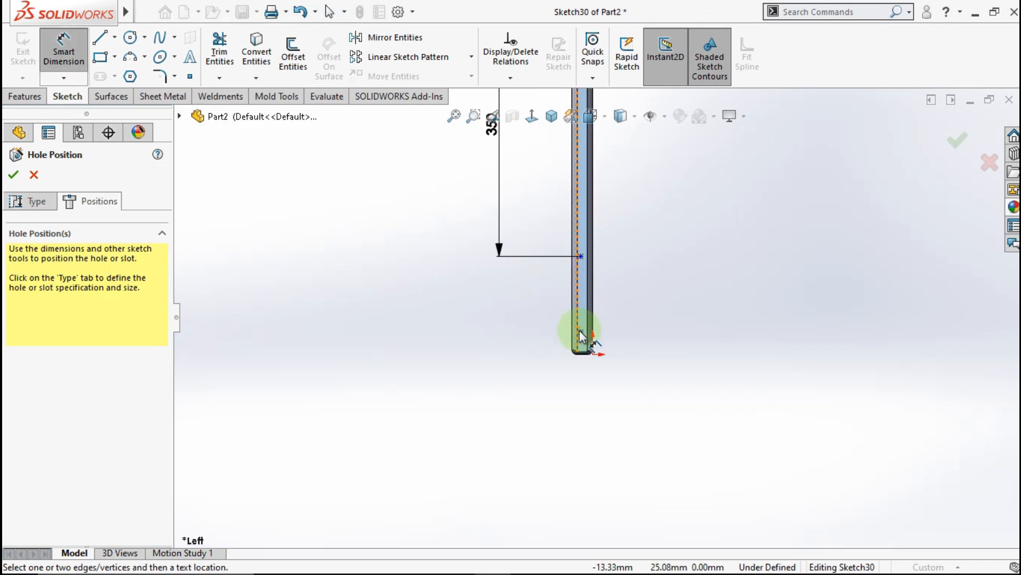
- Dimension the vertical spacing between the two lower hole points
left_click(581, 332)
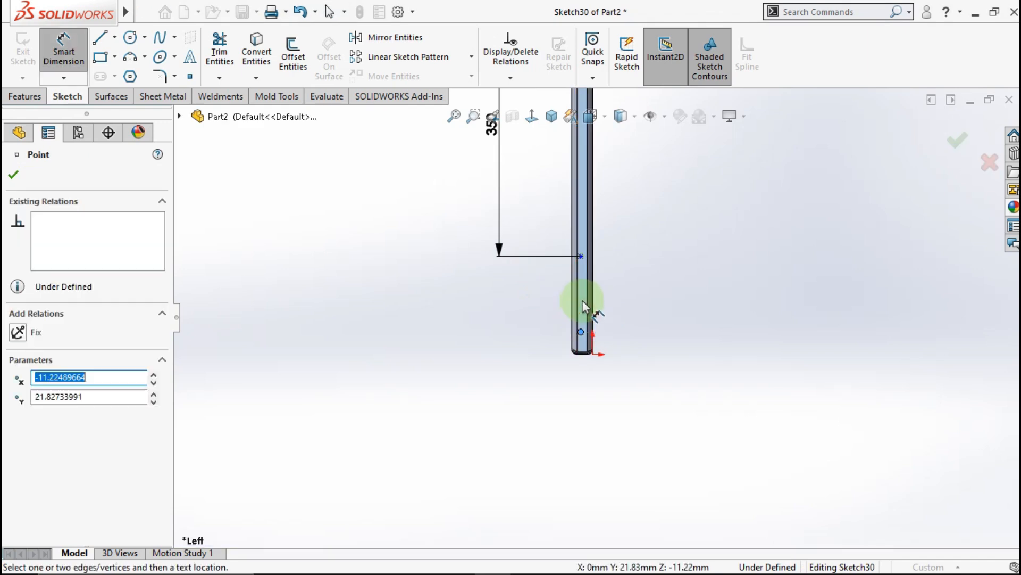
left_click(581, 257)
left_click(504, 302)
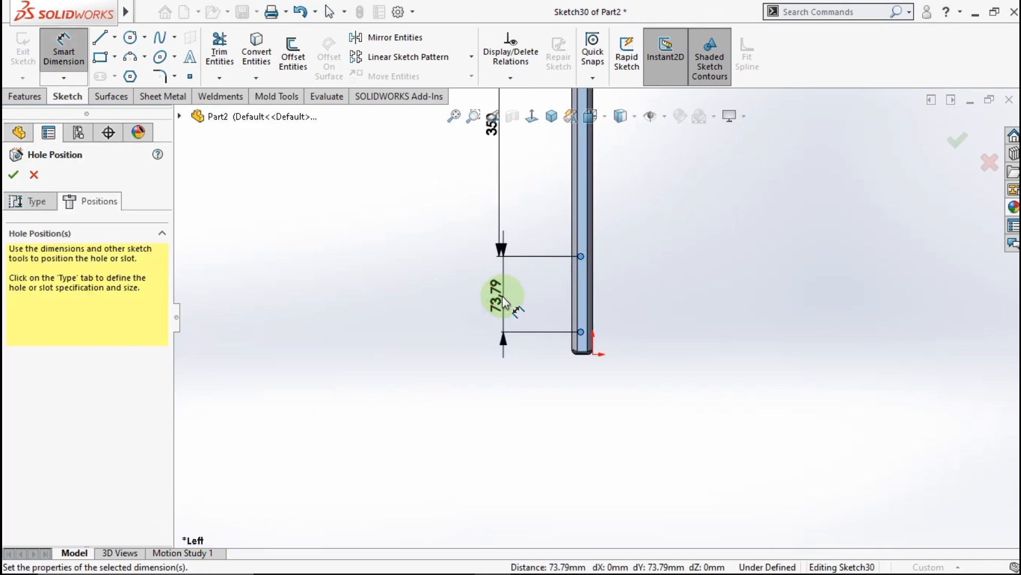
- Set the spacing between the two lower hole points on the side flange to 25 mm
type("25")
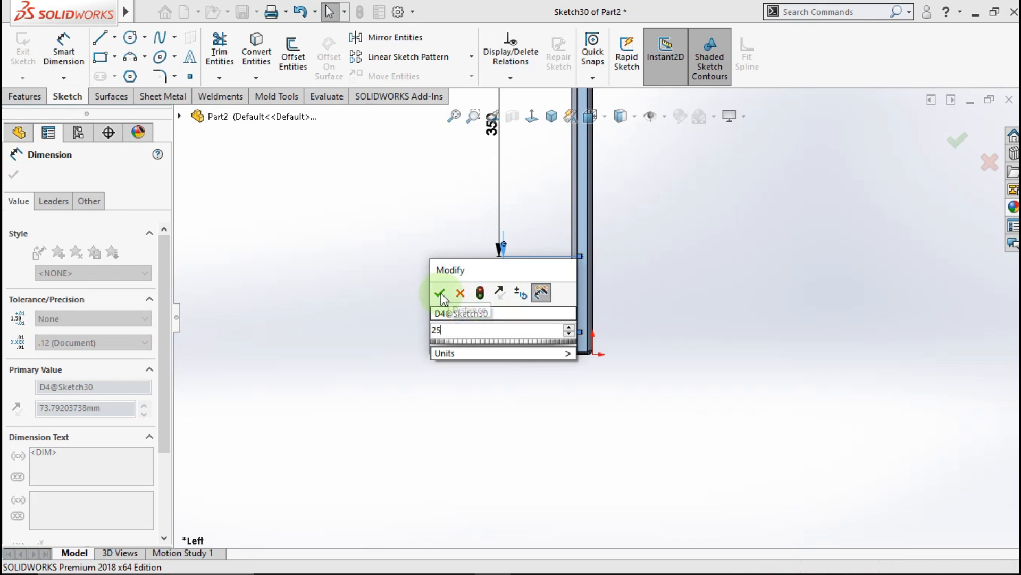
left_click(441, 295)
left_click(666, 335)
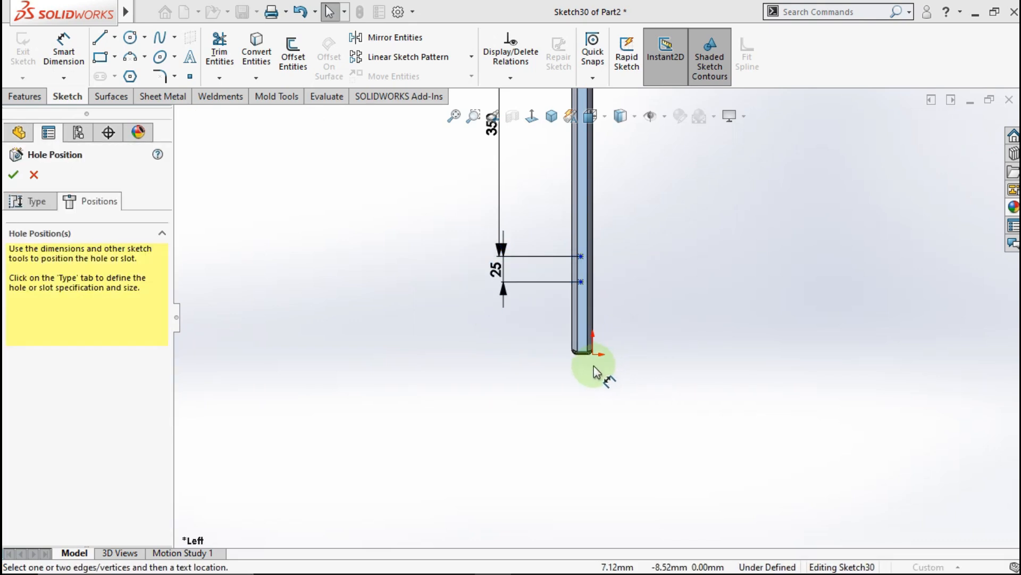
- Dimension the lowest hole point from the flange's bottom edge and set the distance to 50 mm
scroll(586, 353, "down", 4)
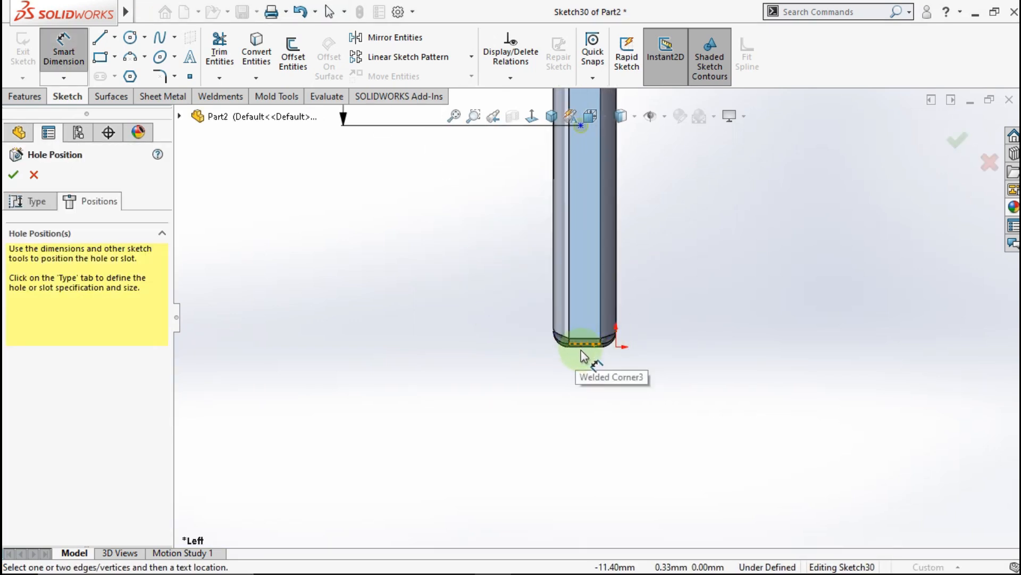
scroll(582, 301, "up", 2)
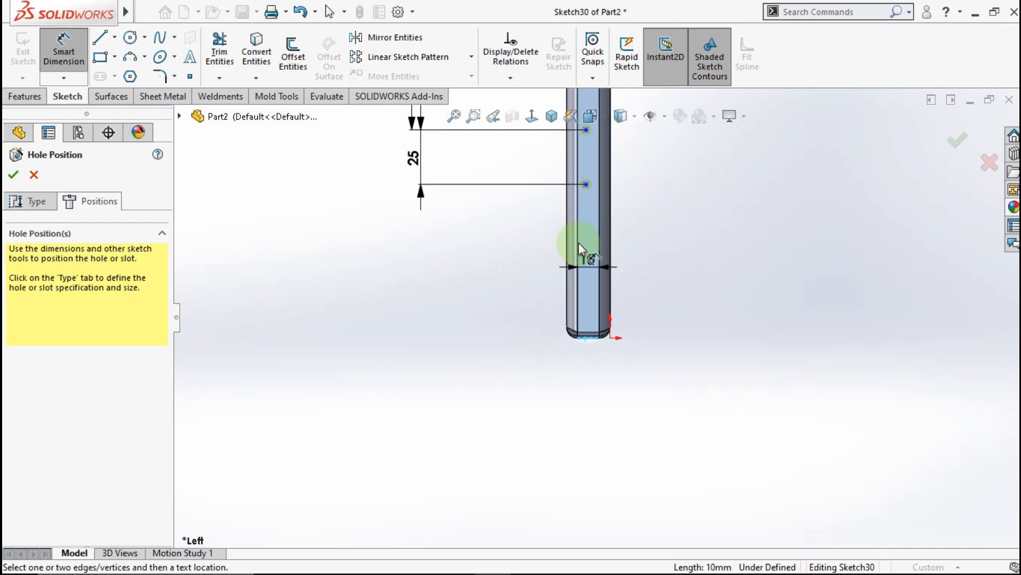
left_click(586, 189)
scroll(433, 274, "up", 2)
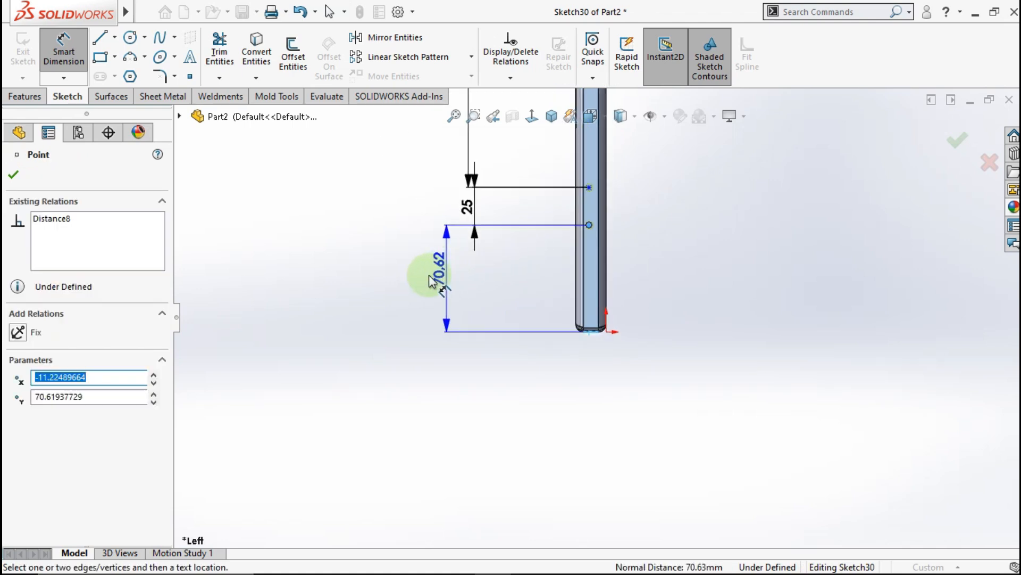
left_click(426, 280)
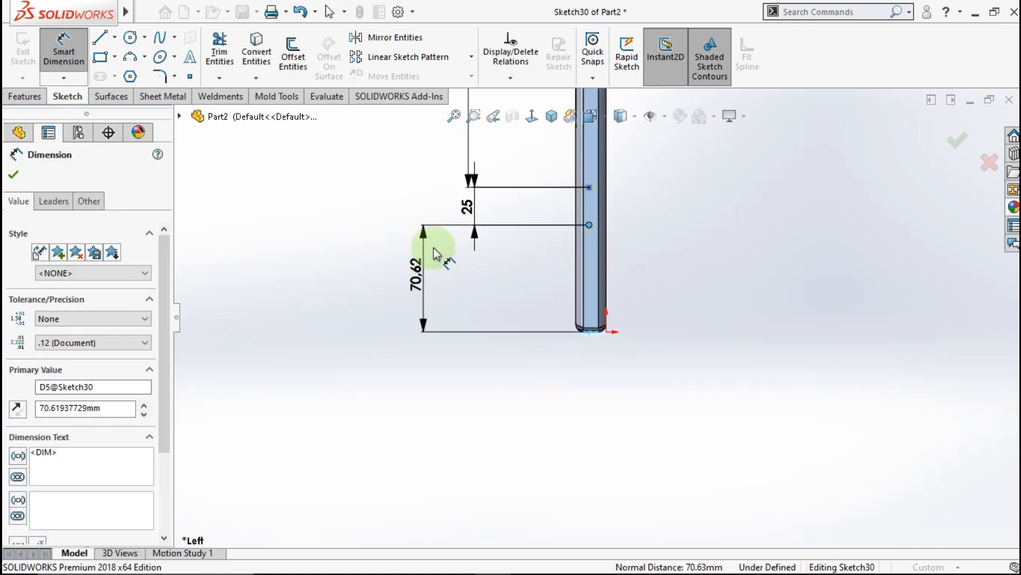
type("50")
left_click(359, 274)
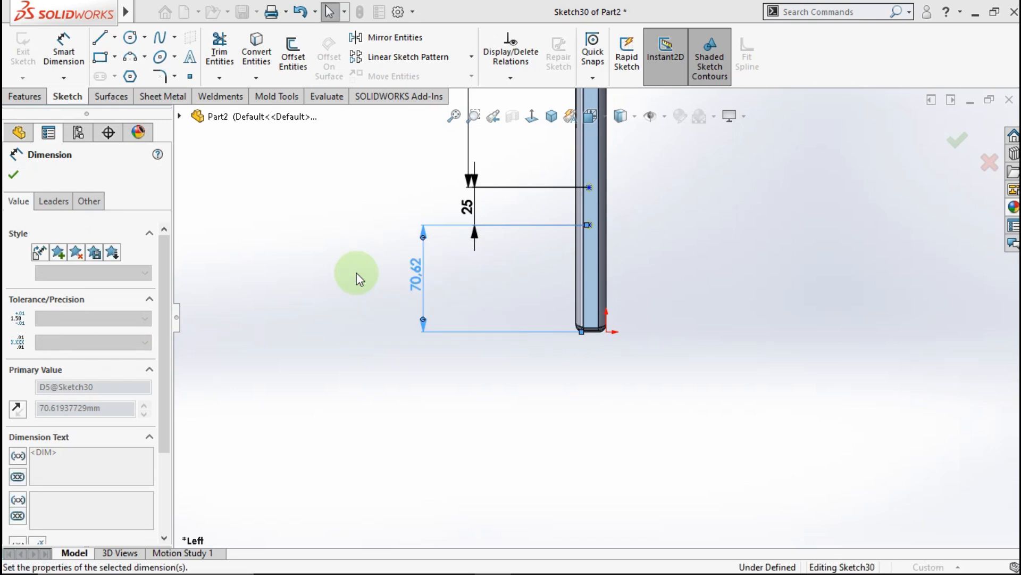
scroll(602, 236, "up", 2)
scroll(601, 236, "up", 3)
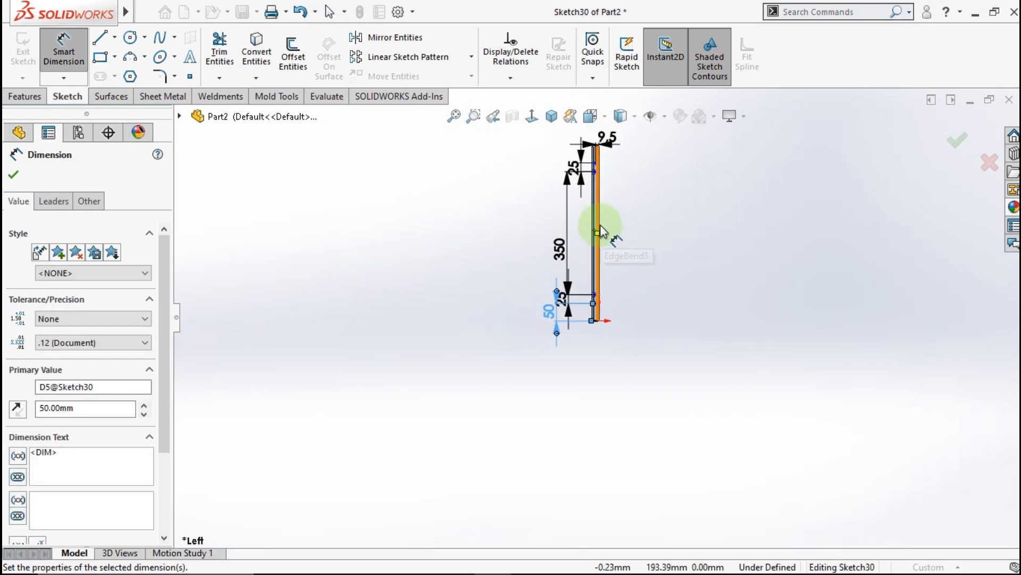
key("Escape")
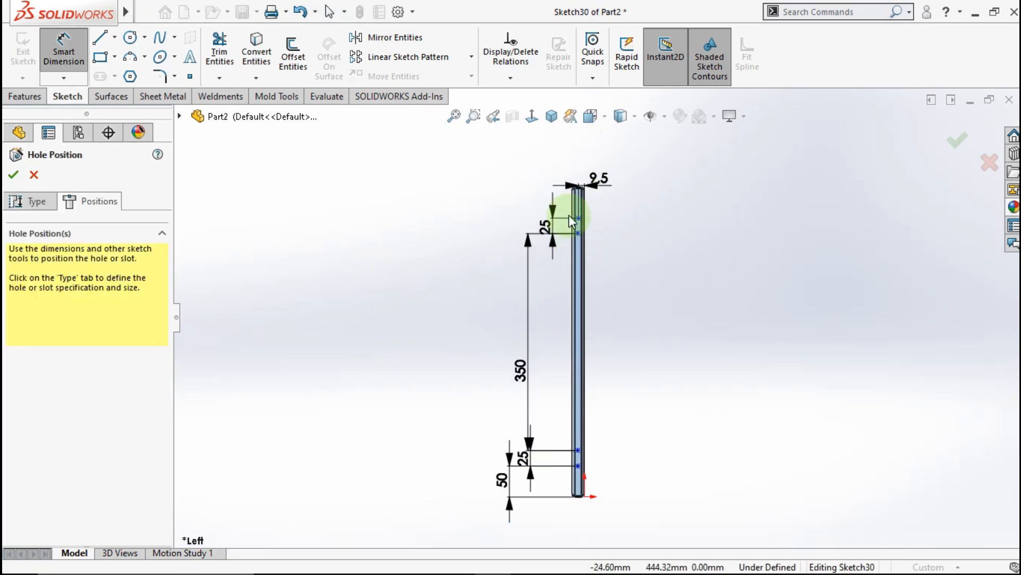
- Align the four hole points vertically and complete the hole feature on this side flange
mouse_move(567, 208)
left_mouse_down()
mouse_move(589, 257)
mouse_move(616, 435)
mouse_move(603, 475)
mouse_move(630, 469)
left_mouse_up()
left_click(680, 391)
left_click(688, 332)
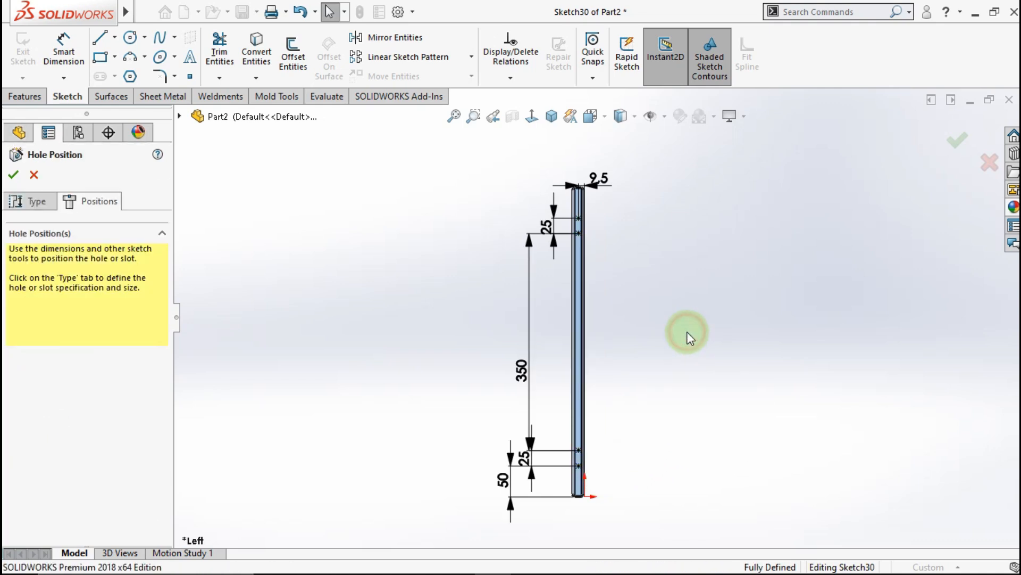
mouse_move(616, 361)
middle_mouse_down()
mouse_move(647, 364)
mouse_move(685, 292)
mouse_move(690, 246)
middle_mouse_up()
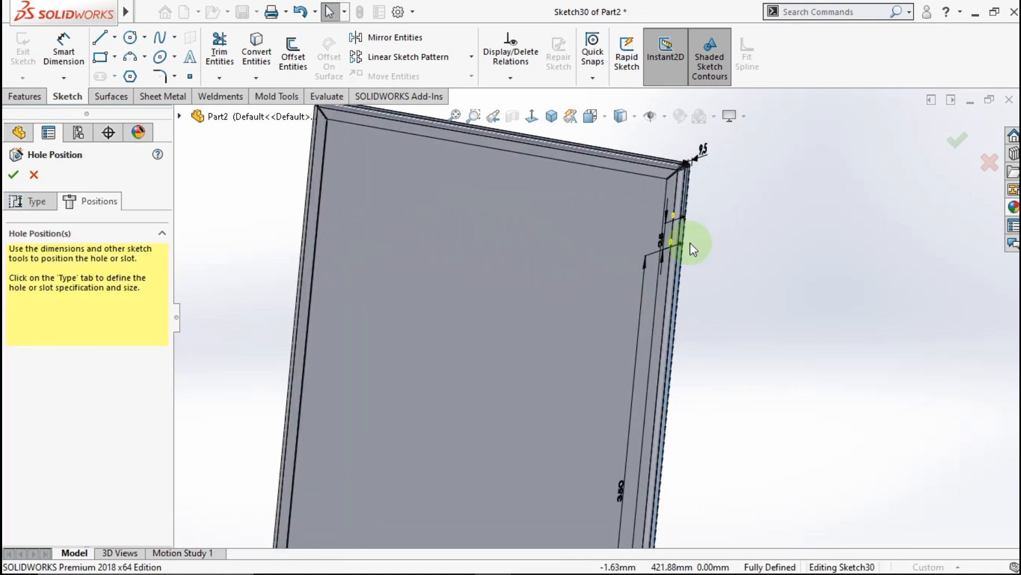
left_click(951, 140)
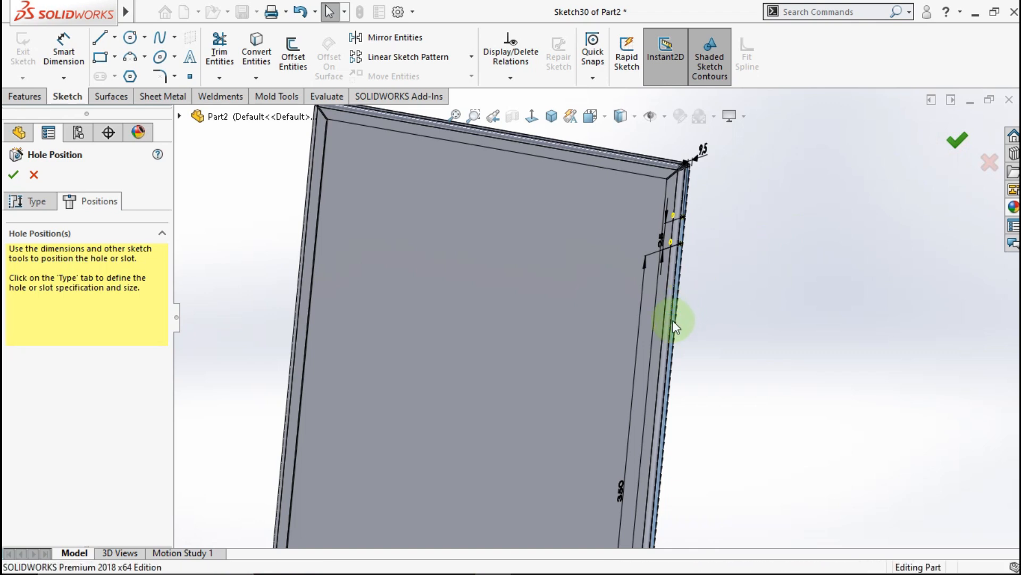
scroll(672, 320, "up", 5)
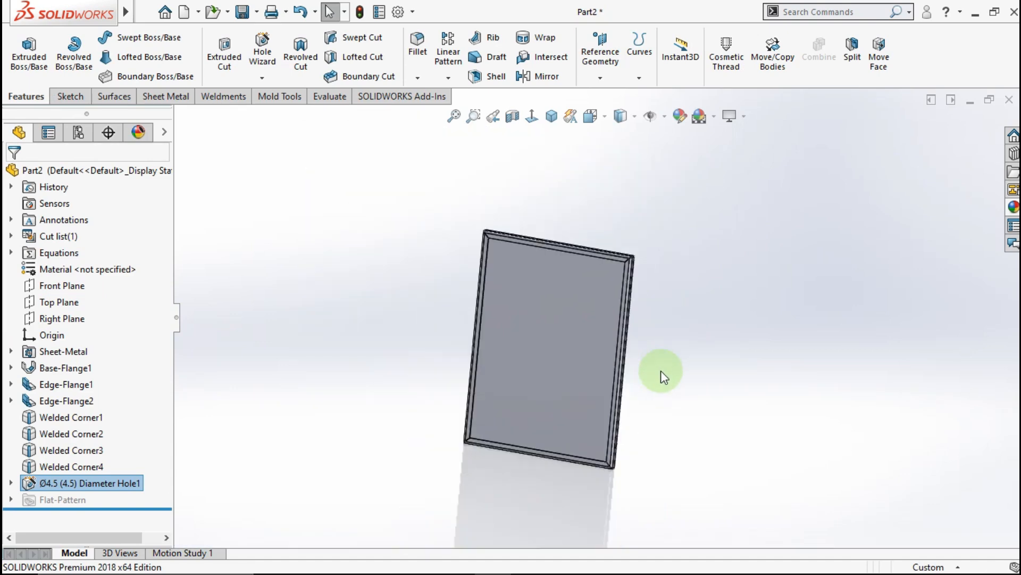
- Start a new Hole Wizard hole using JIS drill sizes and set its size to Ø5.2
left_click(621, 402)
scroll(598, 433, "down", 2)
mouse_move(595, 433)
middle_mouse_down()
mouse_move(472, 433)
mouse_move(468, 424)
mouse_move(672, 370)
mouse_move(592, 416)
middle_mouse_up()
scroll(593, 416, "up", 6)
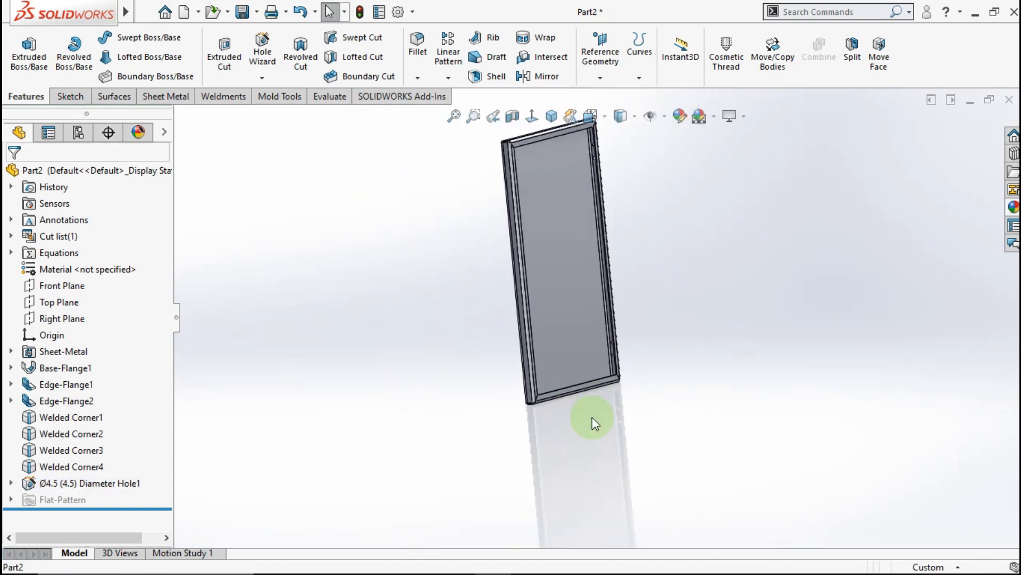
scroll(569, 267, "down", 3)
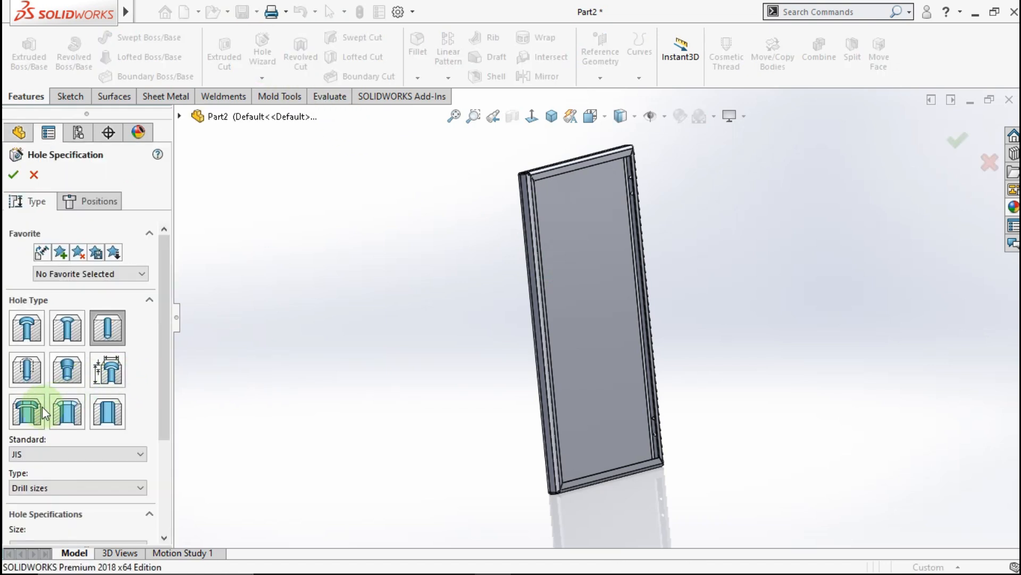
left_click_drag(164, 341, 154, 423)
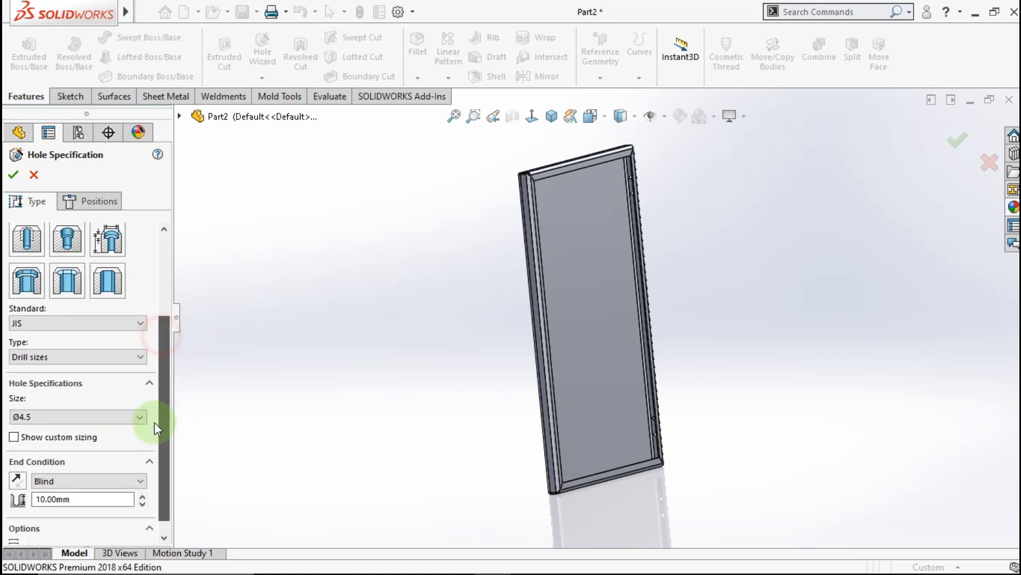
left_click(89, 408)
scroll(72, 484, "down", 2)
scroll(72, 484, "down", 3)
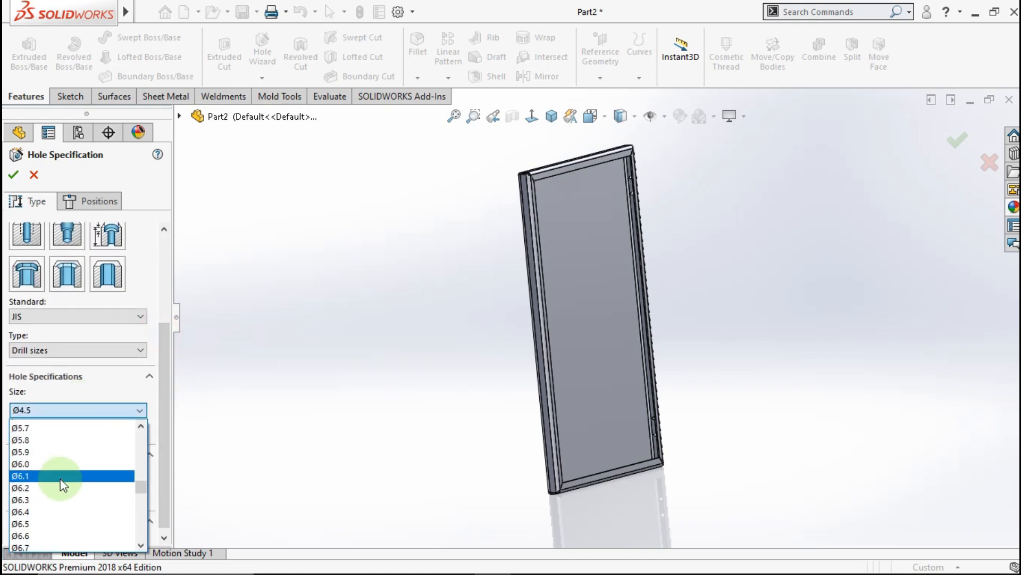
scroll(35, 440, "up", 2)
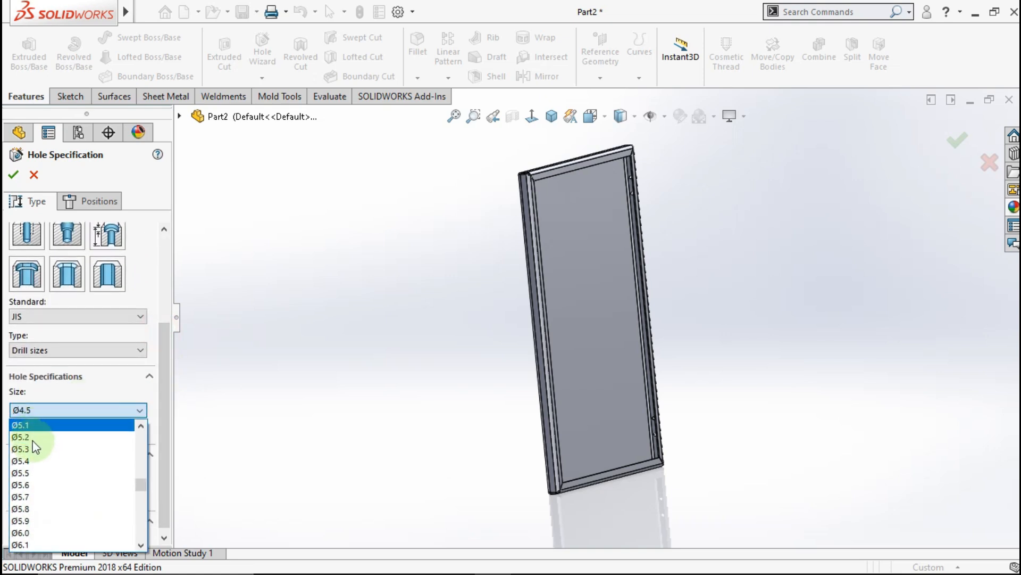
left_click(36, 439)
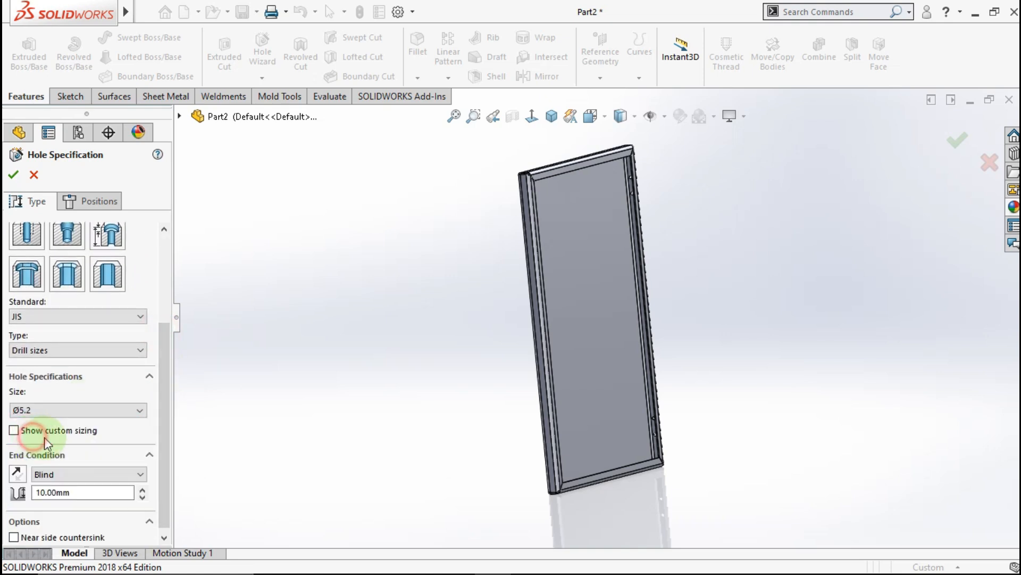
- Place four hole points along the narrow face of the opposite side flange, two near each end
left_click(109, 206)
scroll(522, 216, "down", 3)
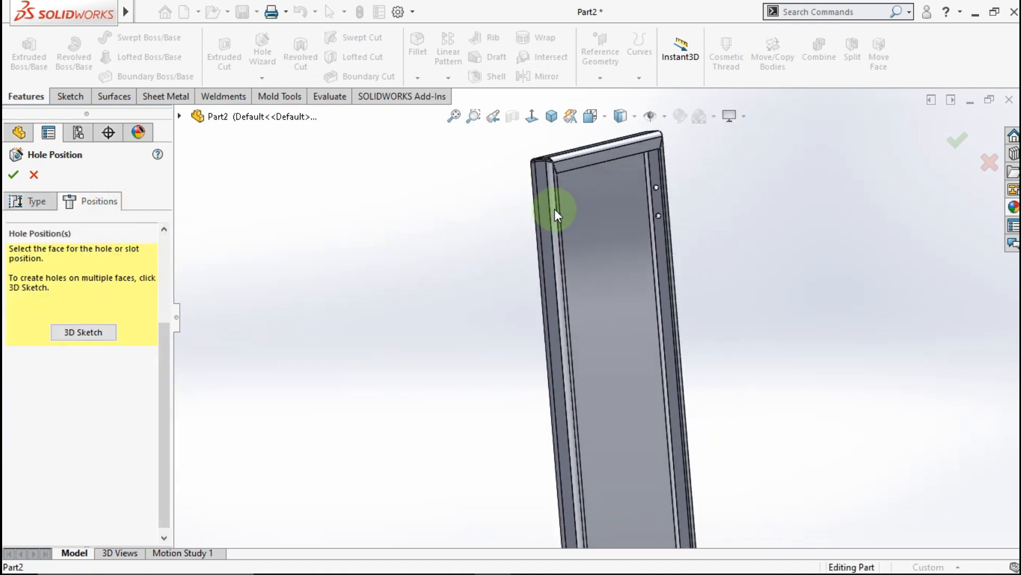
left_click(548, 210)
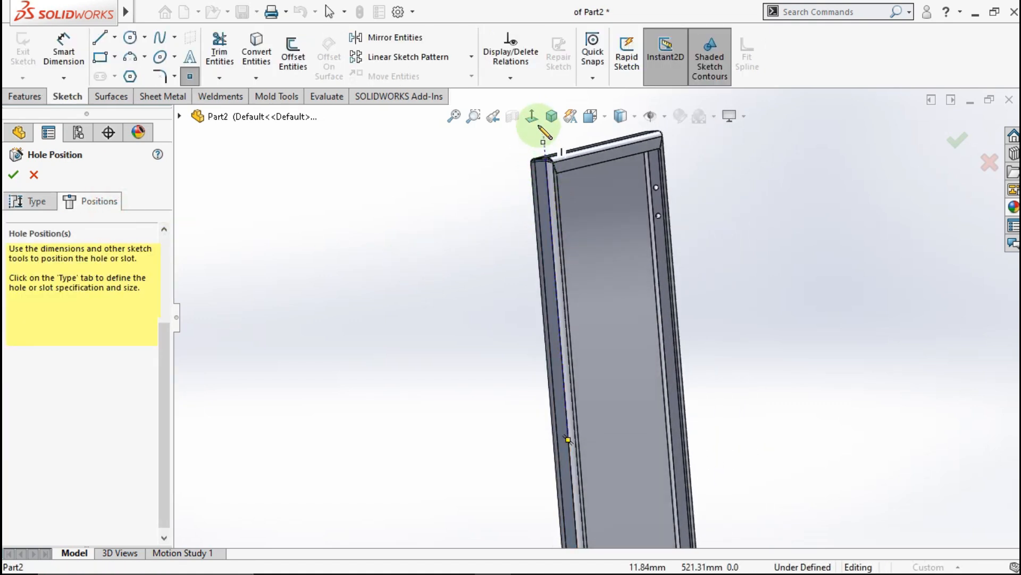
left_click(533, 118)
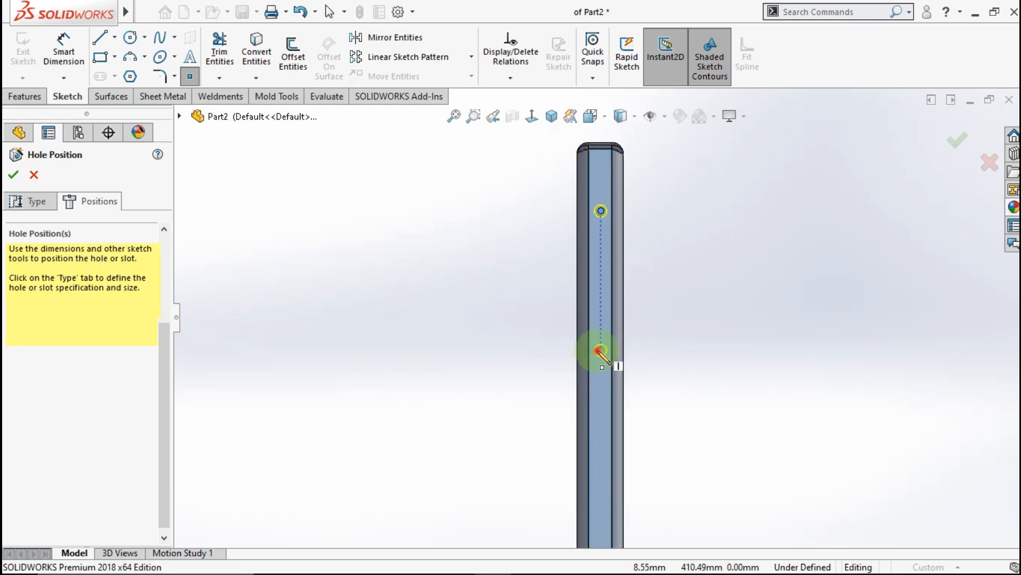
scroll(607, 404, "up", 5)
scroll(598, 468, "down", 3)
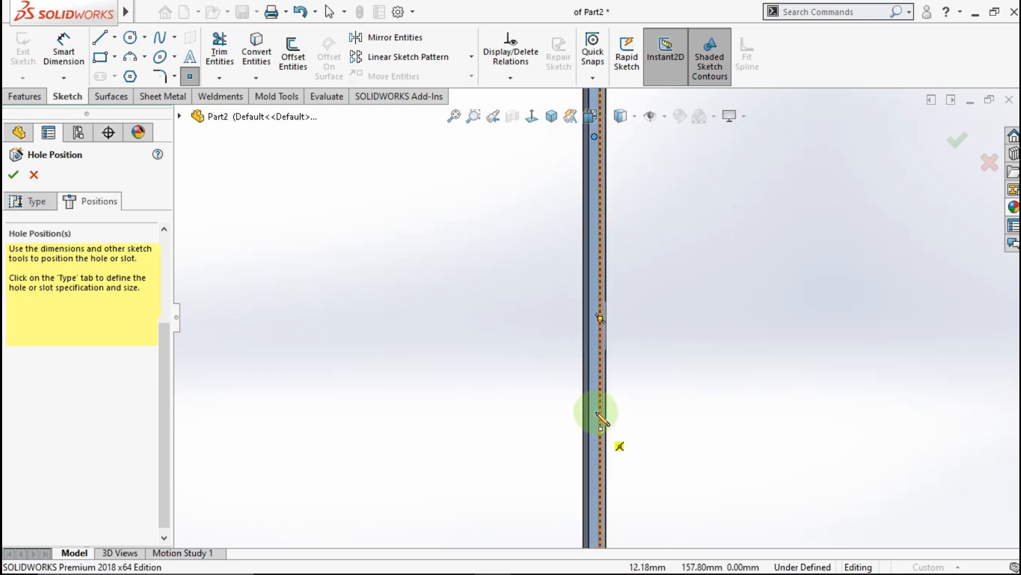
left_click(595, 429)
scroll(605, 476, "up", 3)
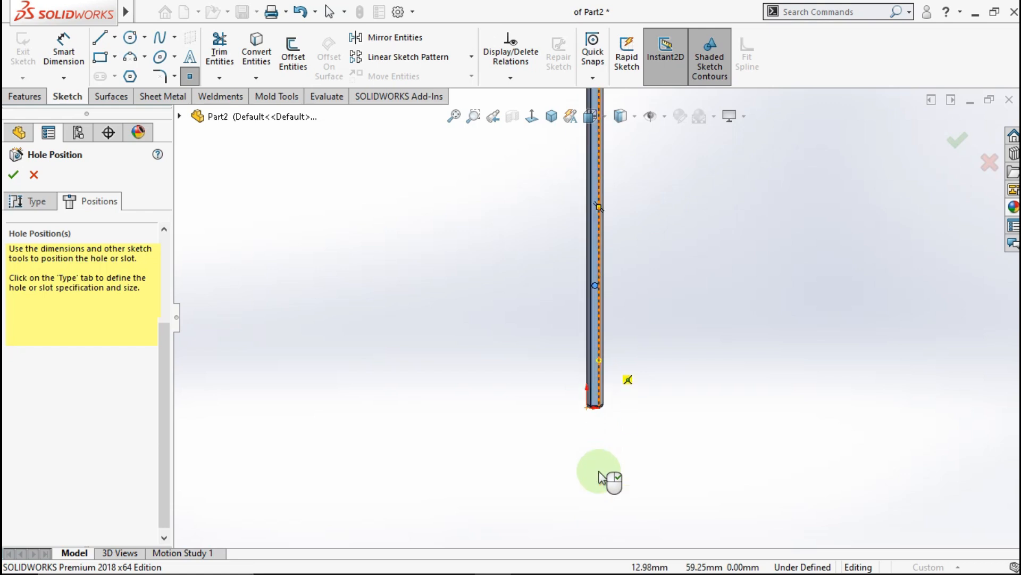
scroll(595, 340, "down", 2)
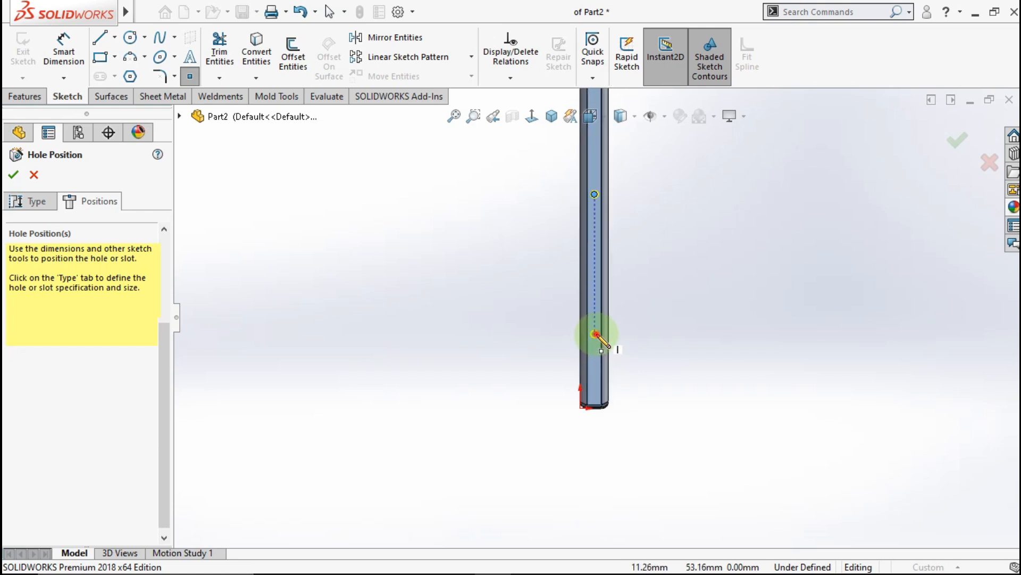
scroll(604, 345, "up", 1)
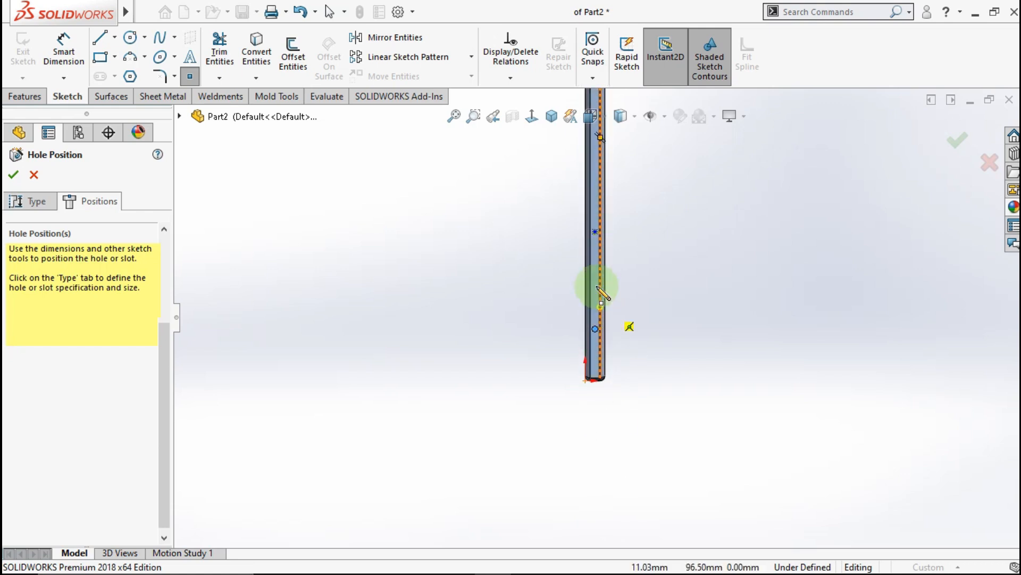
scroll(597, 290, "down", 1)
key("Escape")
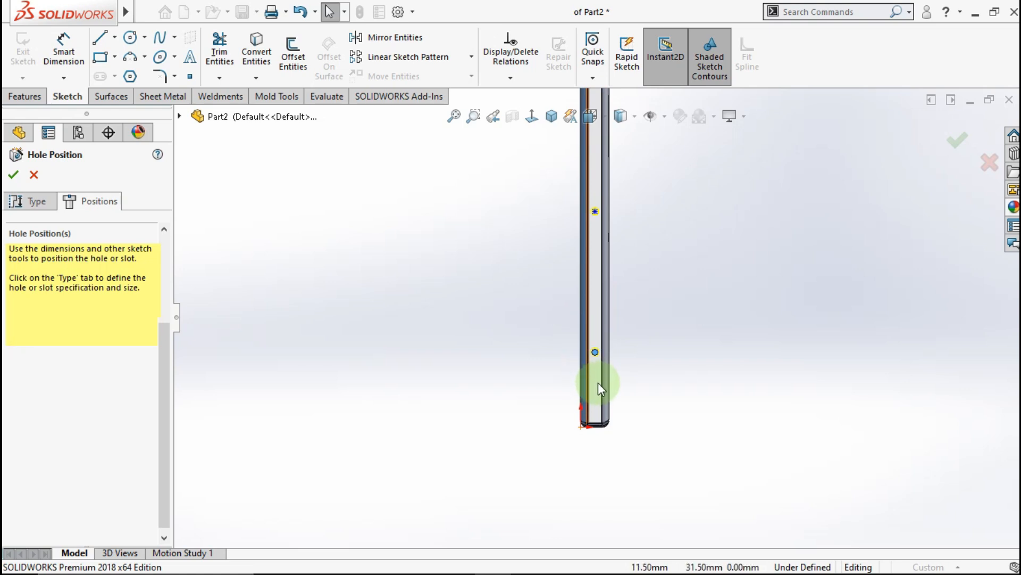
- Dimension the lowest hole point from this flange's bottom edge and set the distance to 80.25 mm
key("d")
scroll(599, 430, "down", 5)
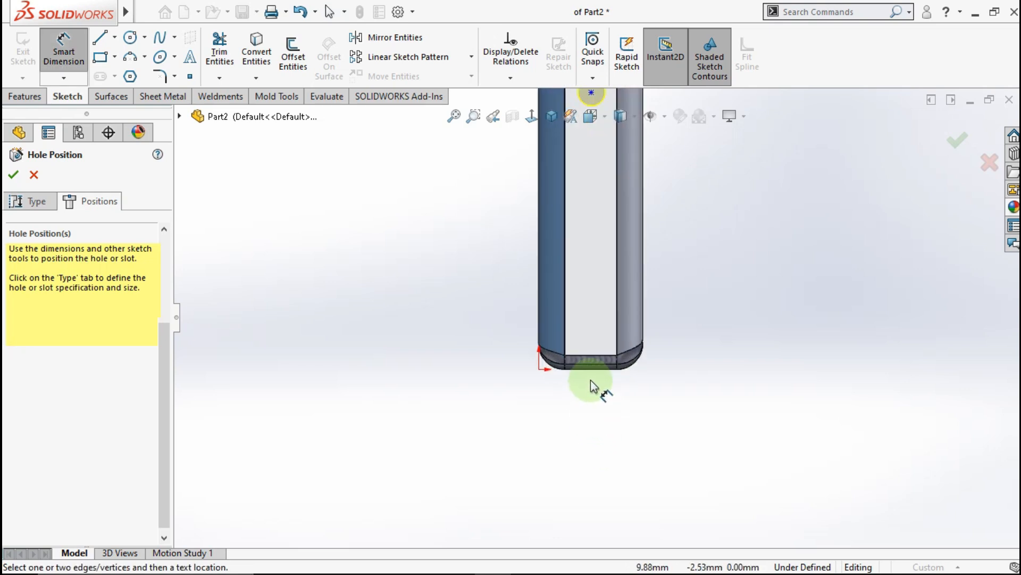
scroll(595, 319, "up", 3)
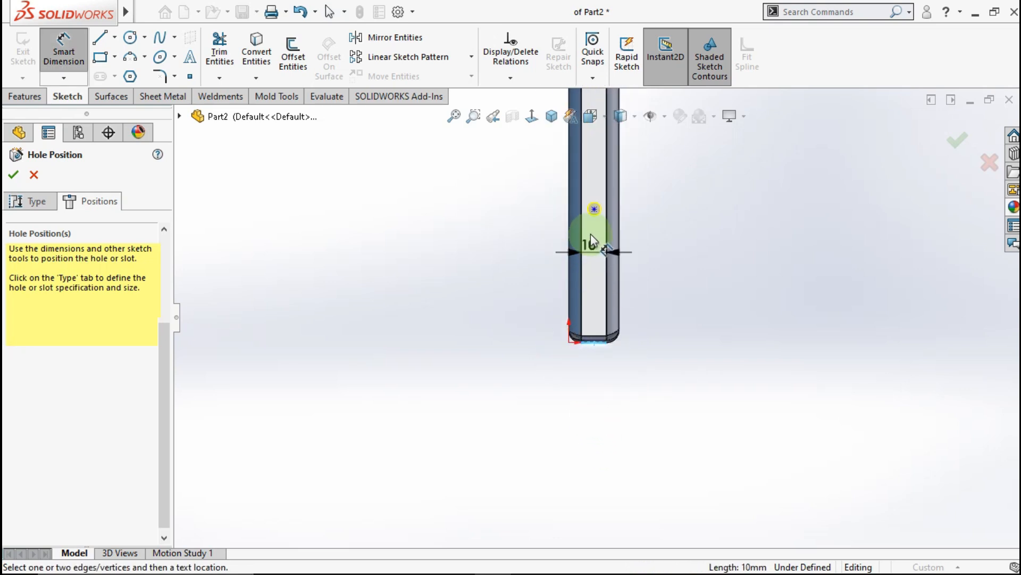
left_click(594, 210)
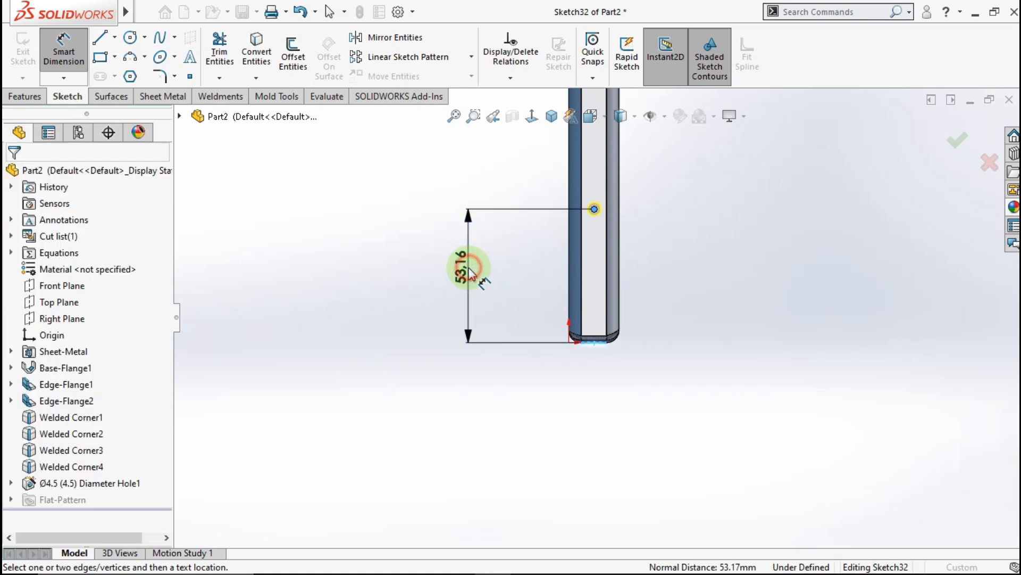
left_click(470, 274)
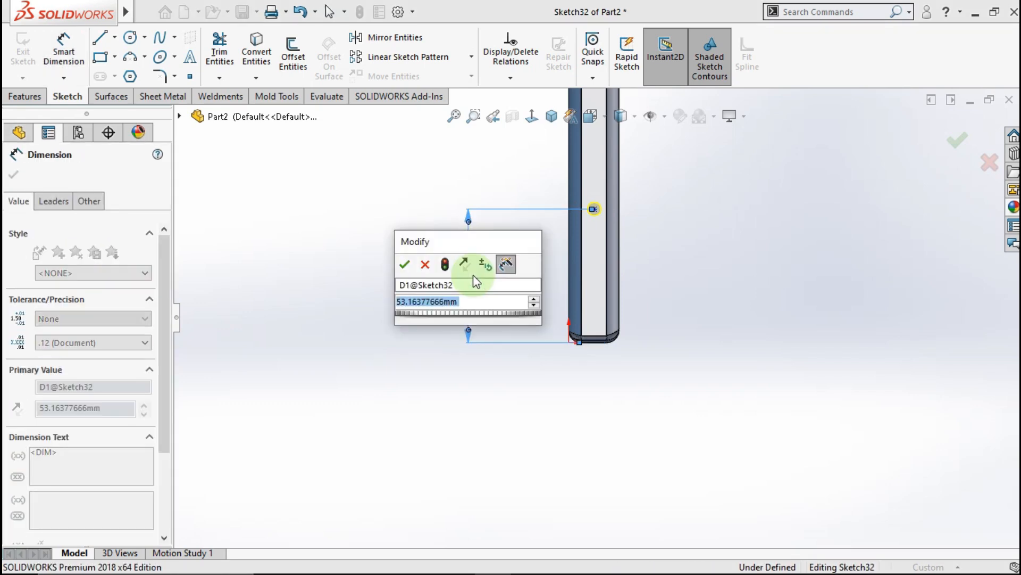
type("80.25")
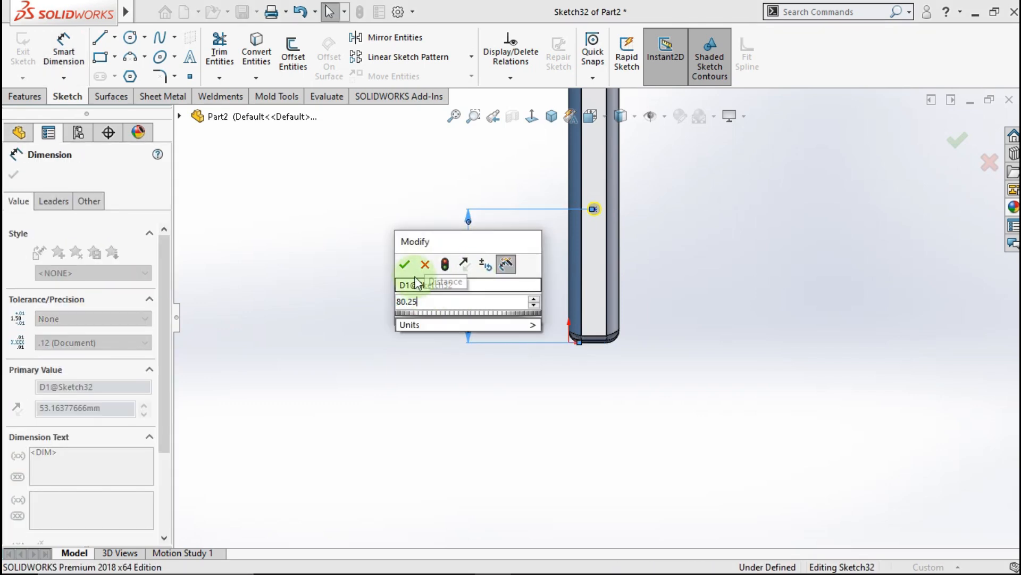
left_click(404, 265)
left_click(418, 242)
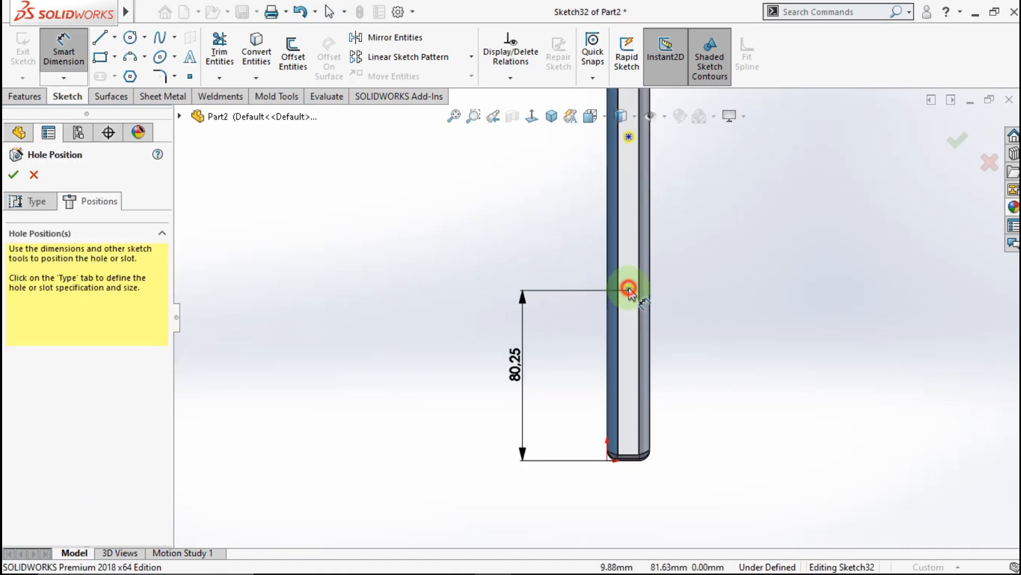
- Dimension the vertical spacing between the two lower hole points and set it to 14 mm
left_click(628, 289)
left_click(630, 138)
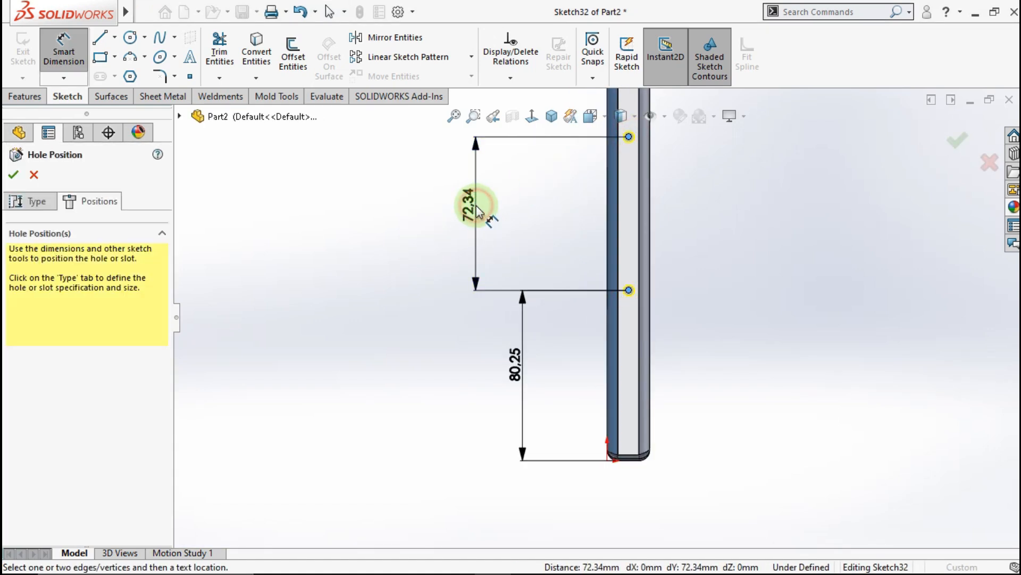
left_click(473, 221)
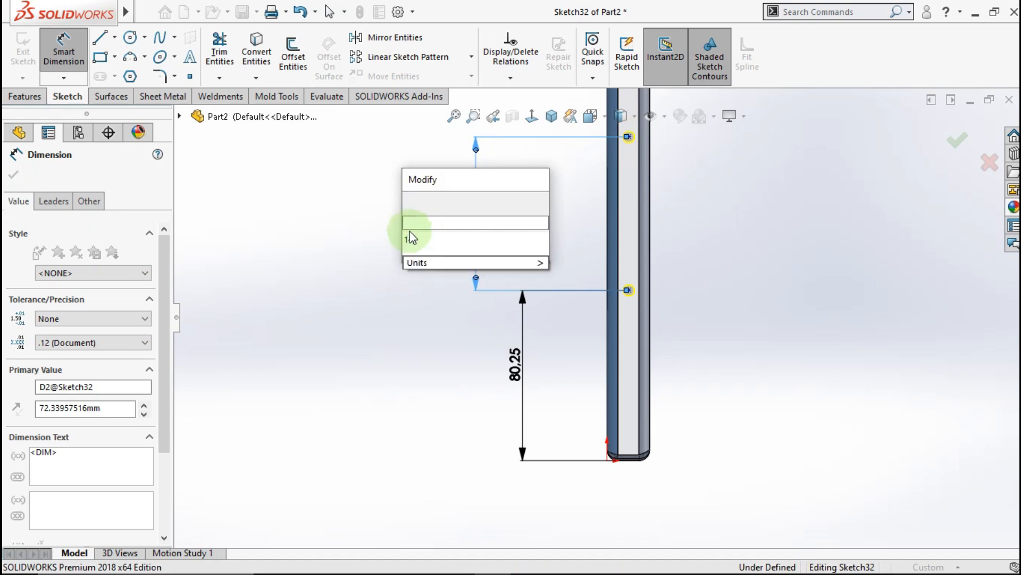
left_click(410, 203)
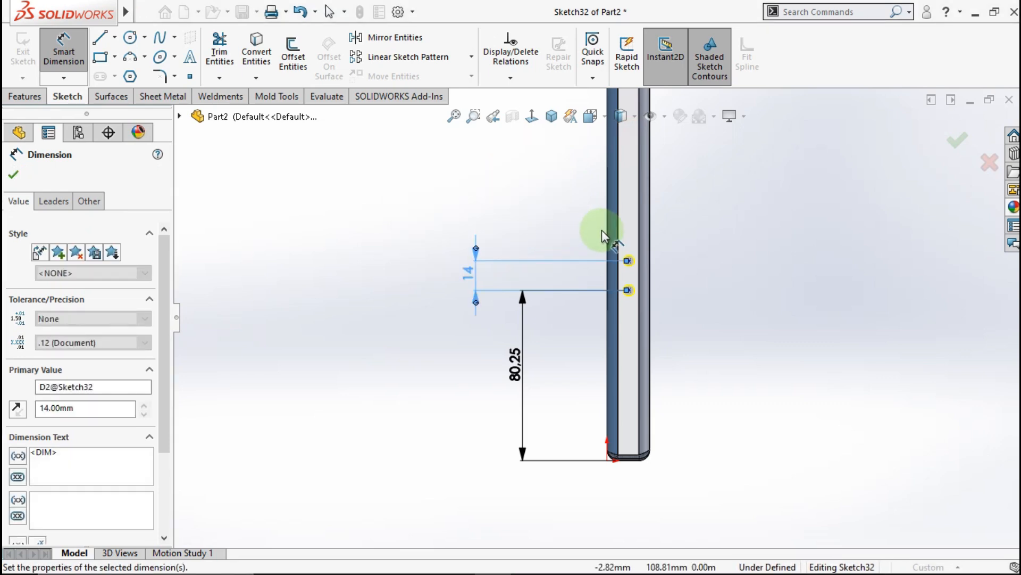
- Dimension the distance between the inner points of the lower and upper hole pairs and set it to 311.5 mm
scroll(604, 232, "up", 3)
left_click(644, 241)
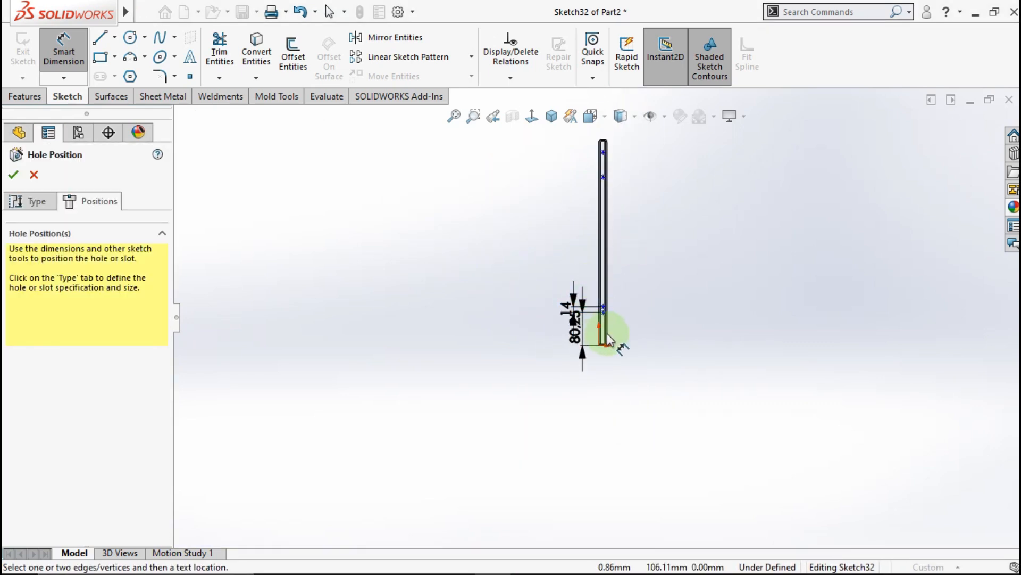
scroll(614, 349, "down", 3)
scroll(620, 303, "up", 3)
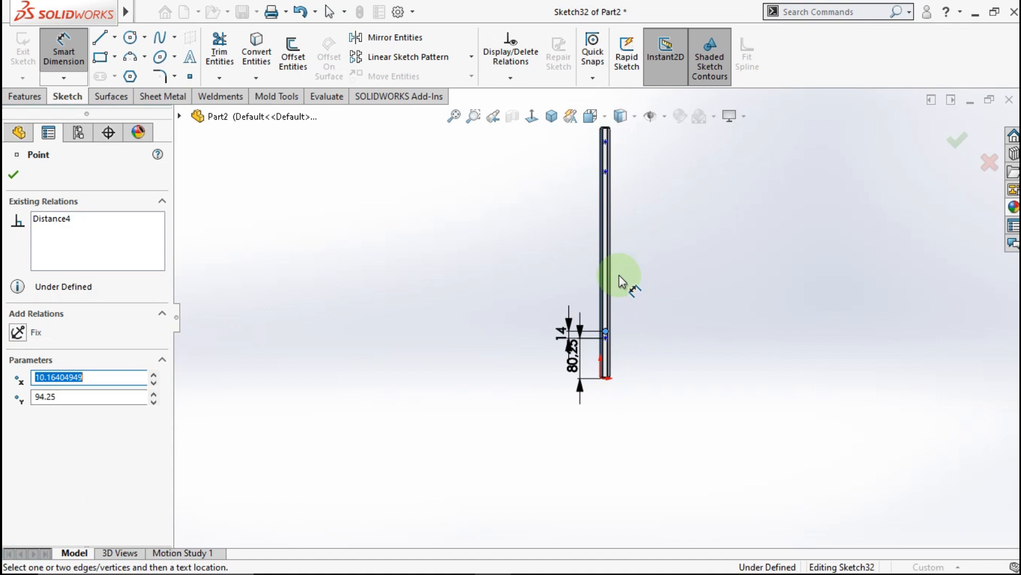
left_click(596, 227)
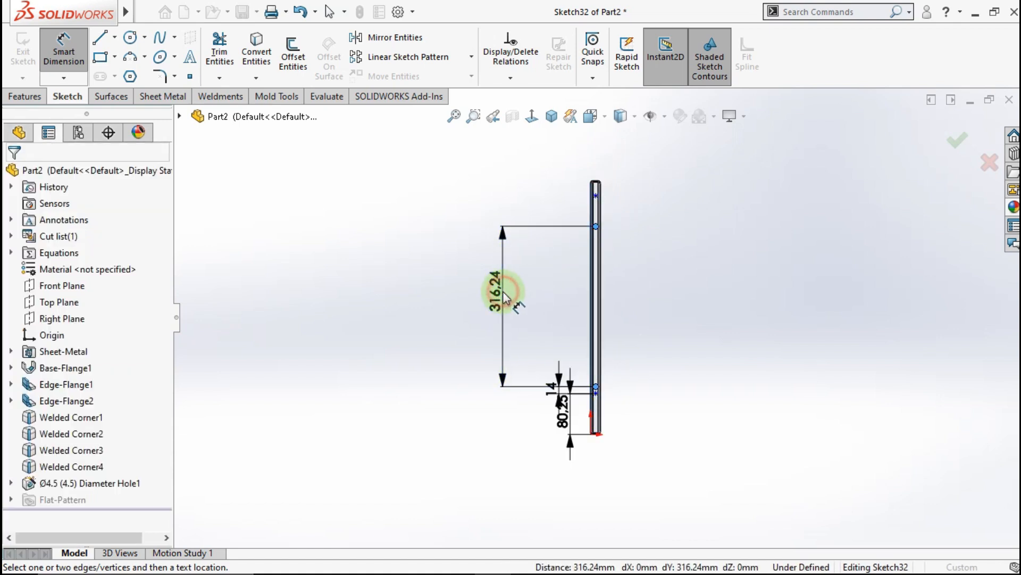
left_click(510, 292)
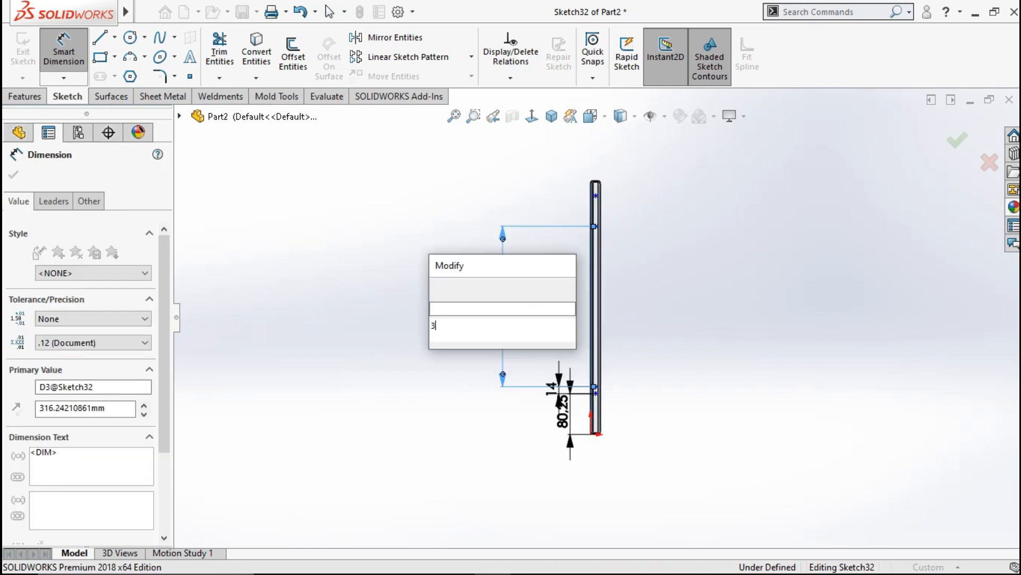
type("311.5")
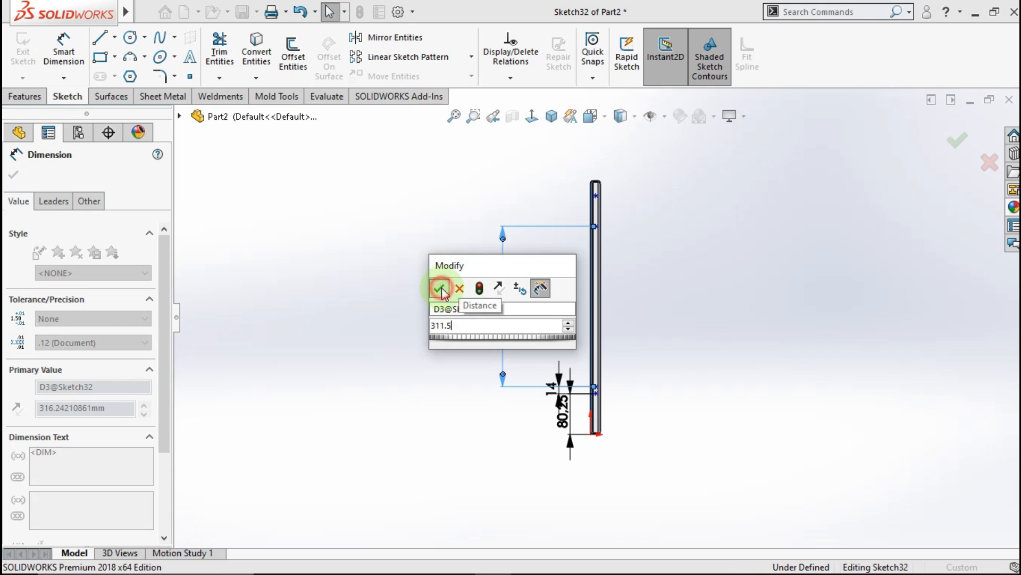
left_click(439, 289)
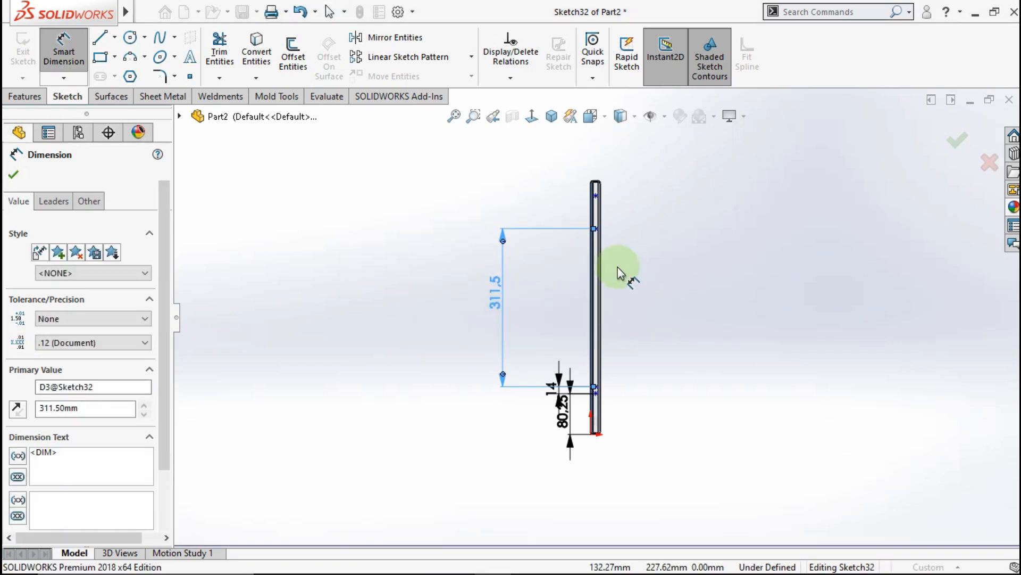
- Dimension the vertical spacing between the two upper hole points and set it to 14 mm
scroll(611, 260, "down", 1)
left_click(590, 223)
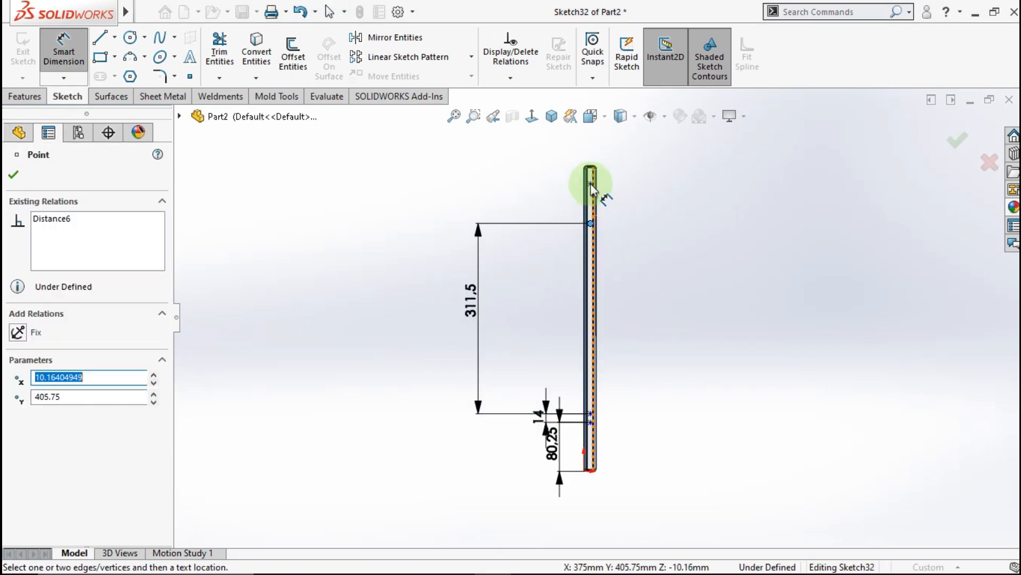
left_click(590, 184)
left_click(530, 202)
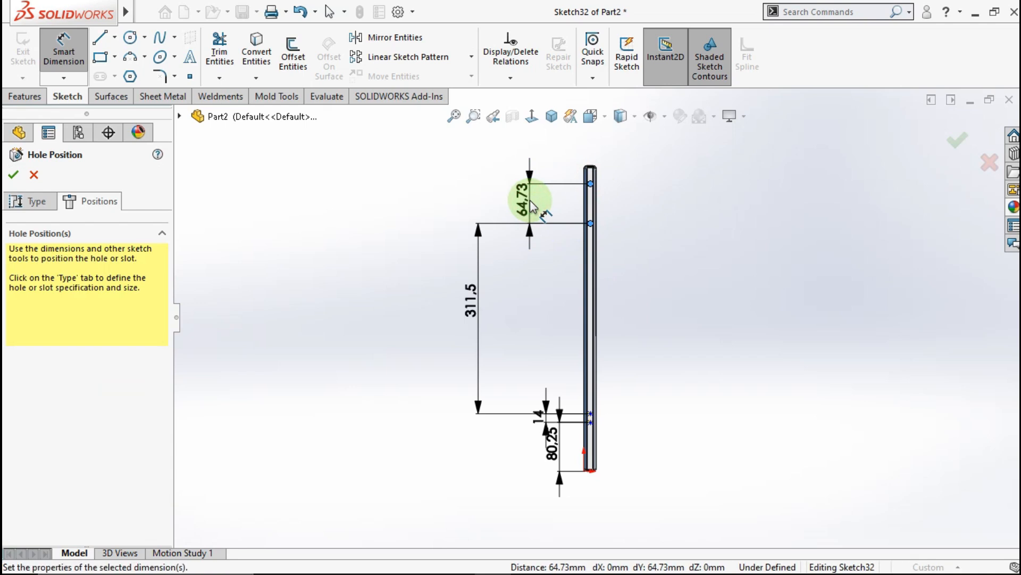
type("14")
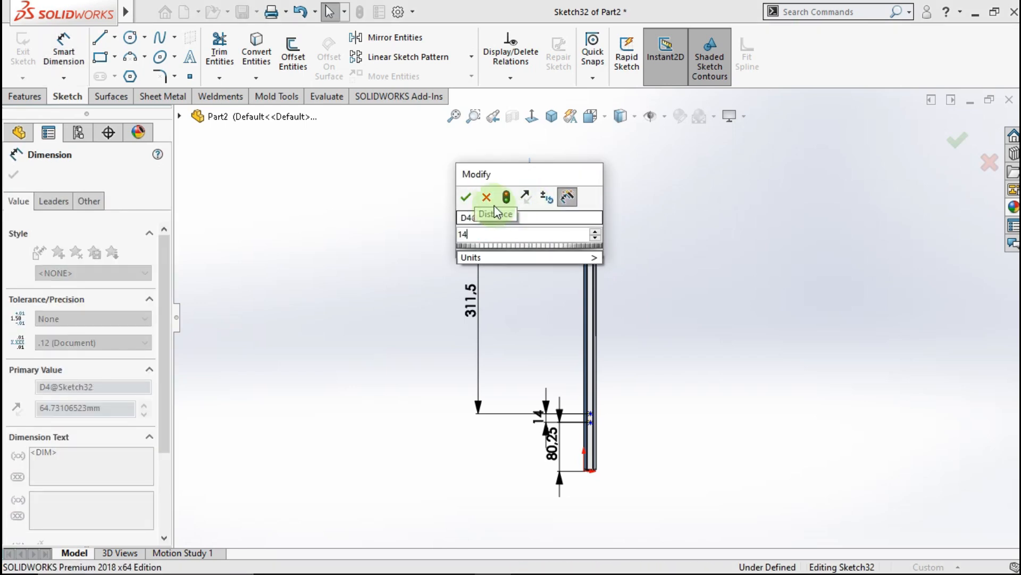
left_click(467, 195)
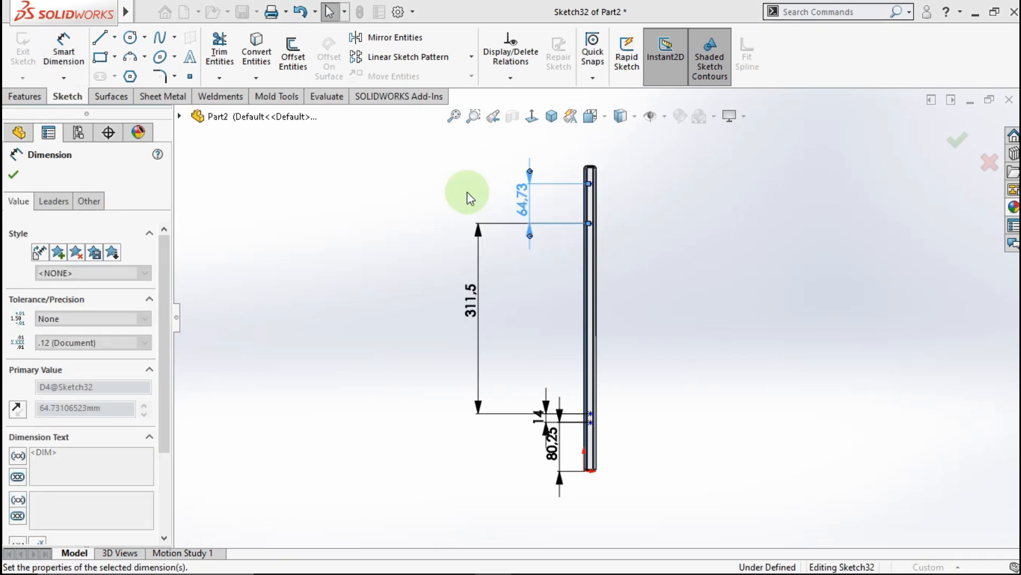
left_click(547, 193)
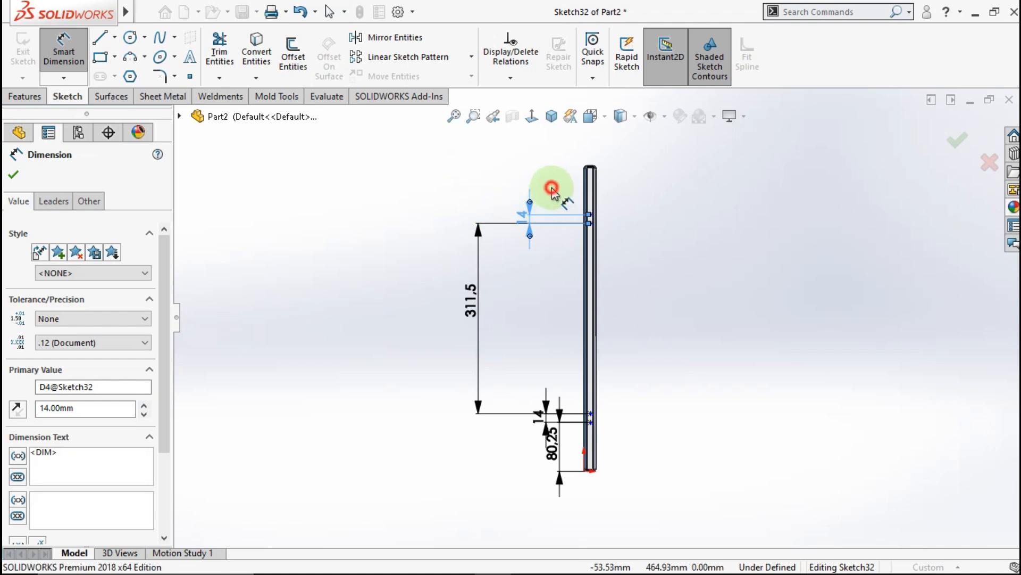
- Dimension the topmost hole point from the flange's long outer edge and set the distance to 10 mm
scroll(588, 226, "down", 5)
left_click(591, 212)
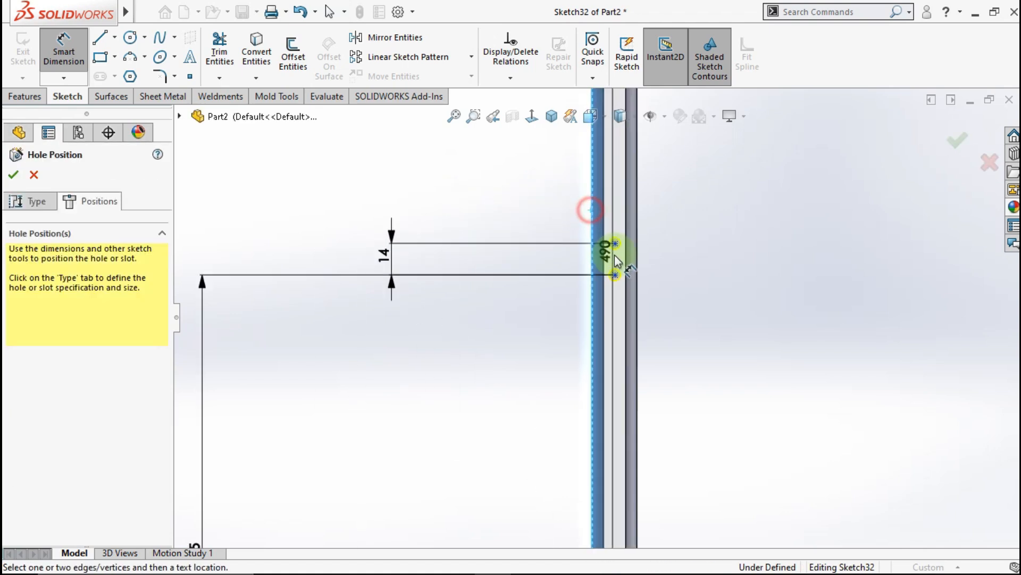
left_click(613, 244)
left_click(476, 175)
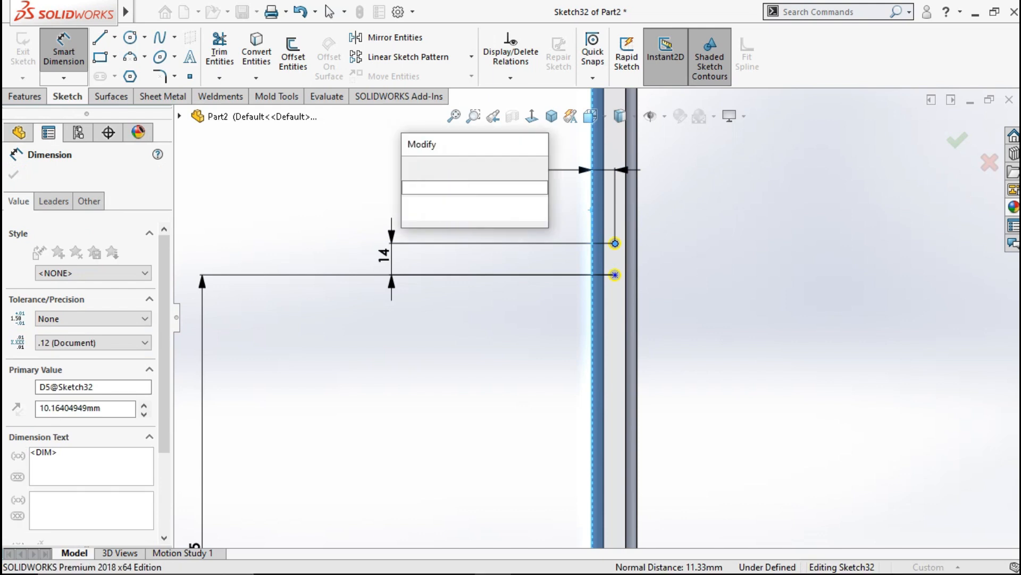
type("10")
left_click(415, 173)
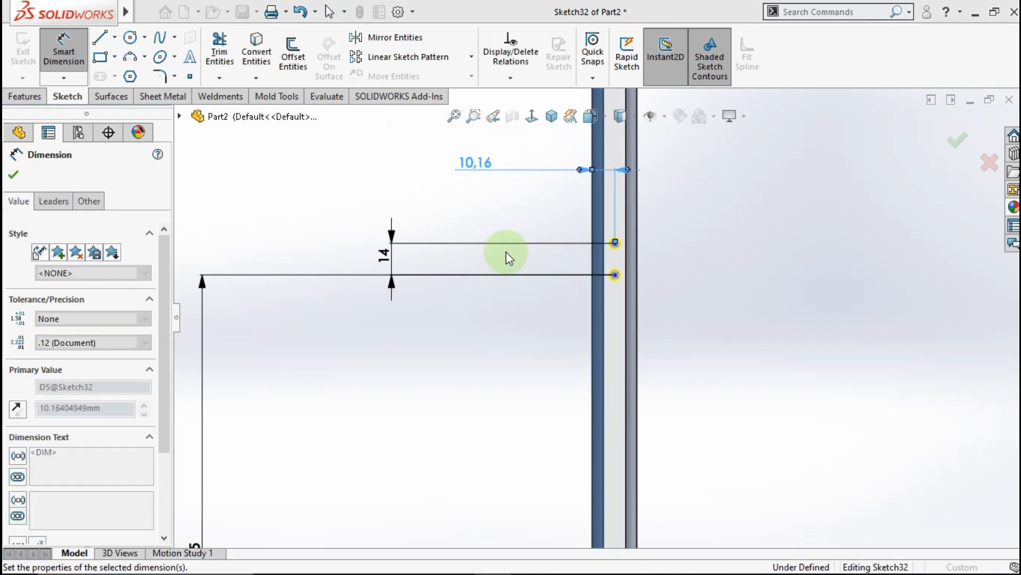
key("Escape")
- Add a vertical relation to all four hole points and complete the Ø5.2 hole feature
scroll(540, 225, "up", 8)
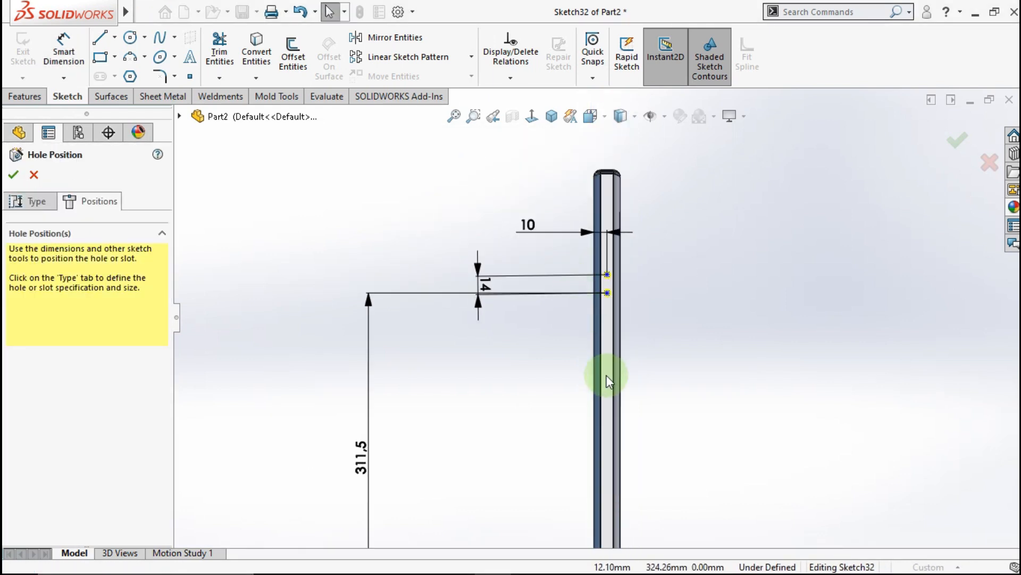
left_click_drag(556, 242, 662, 511)
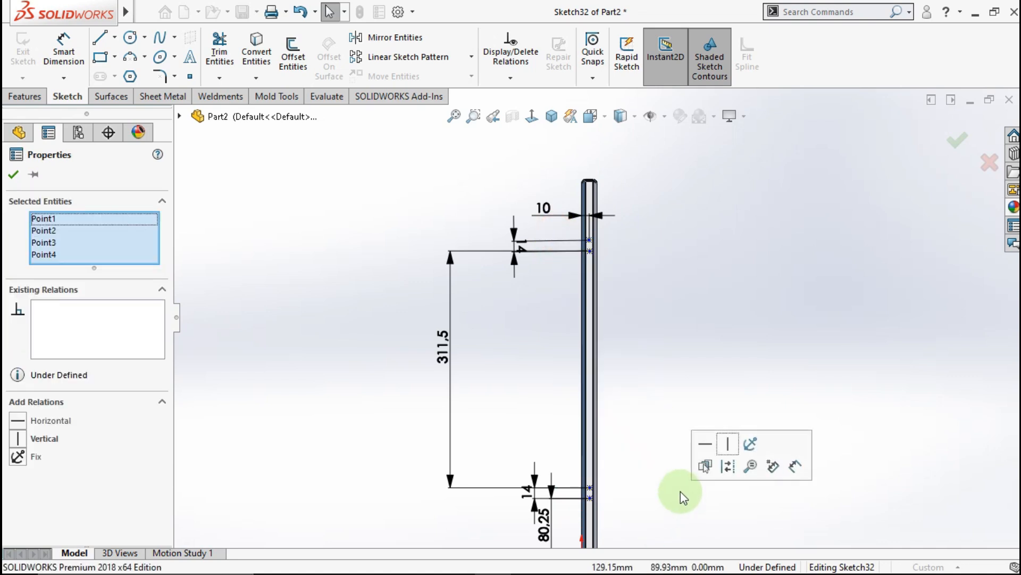
left_click(727, 443)
left_click(668, 402)
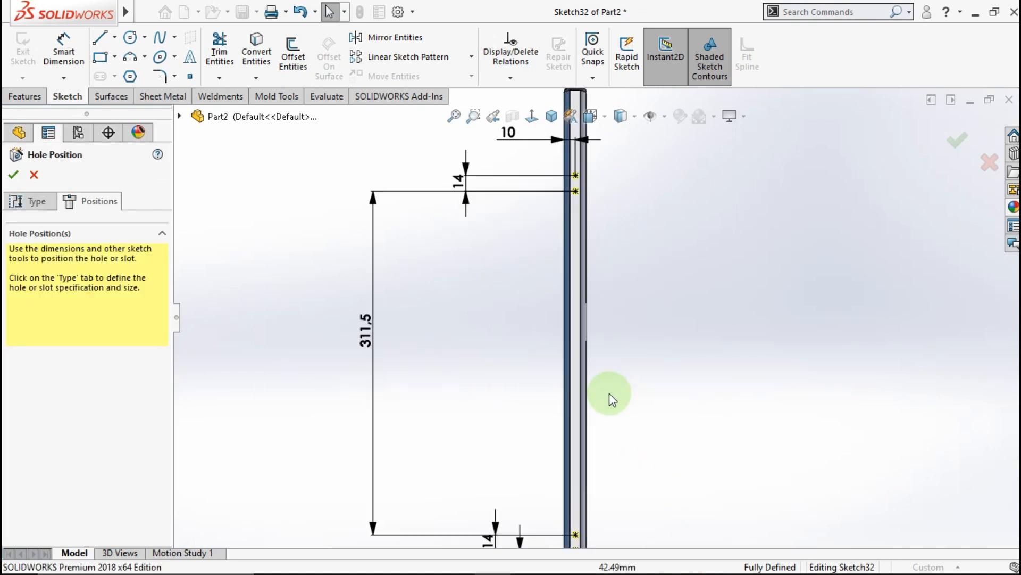
left_click(957, 140)
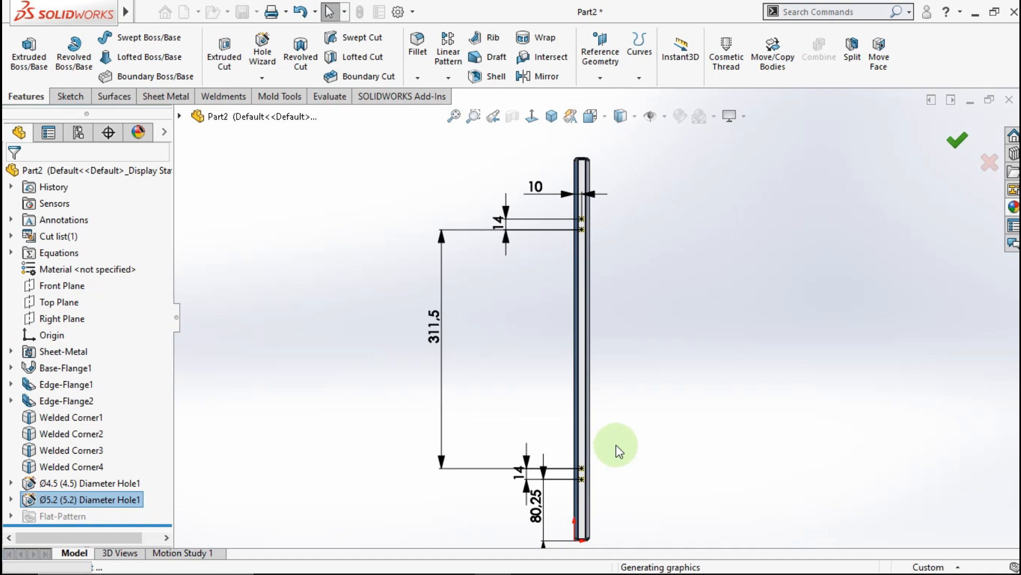
left_click(616, 444)
- Show the door panel in isometric view and assign it the AISI 1020 steel material
middle_click_drag(601, 422, 960, 340)
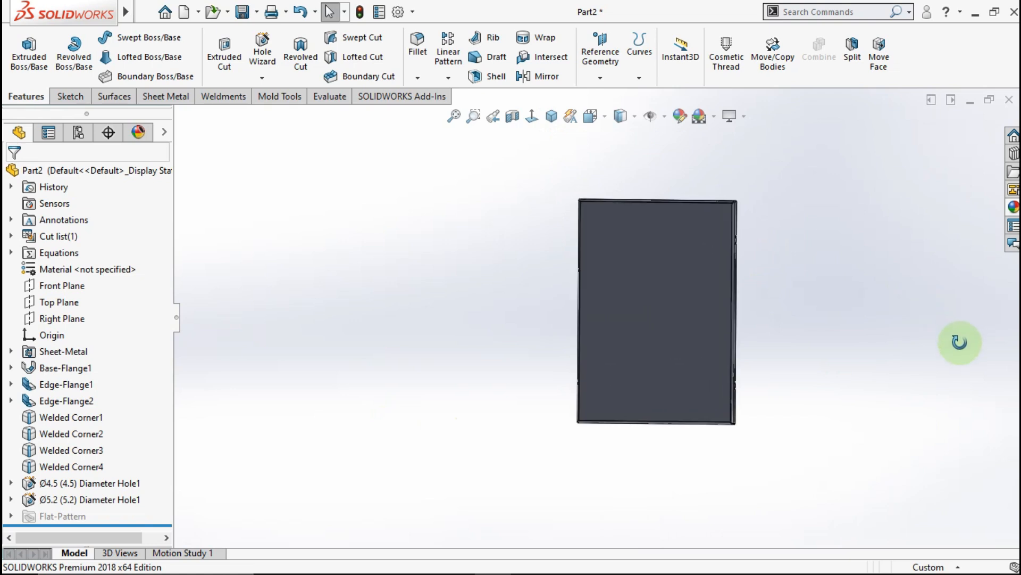
left_click(552, 116)
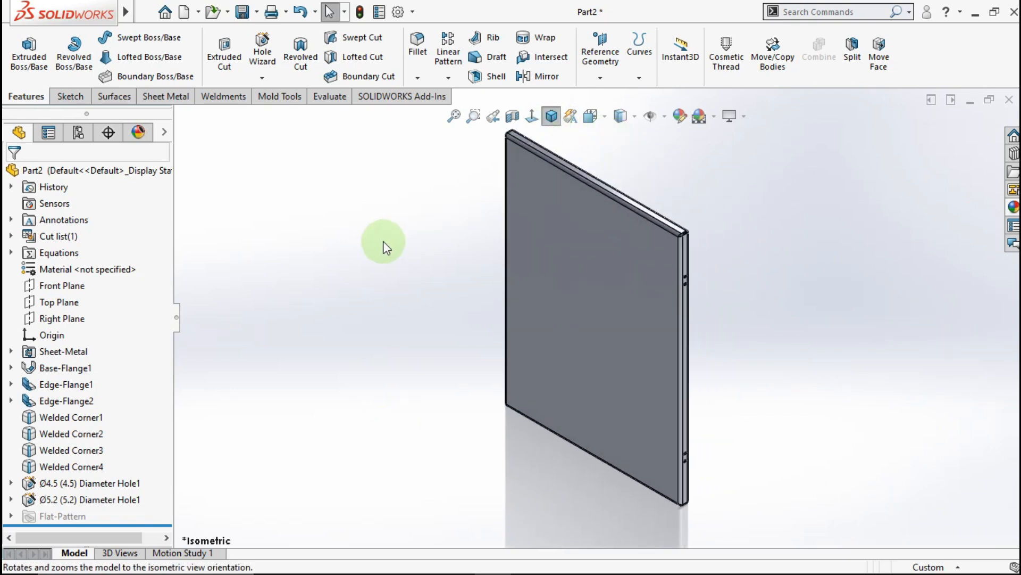
right_click(101, 273)
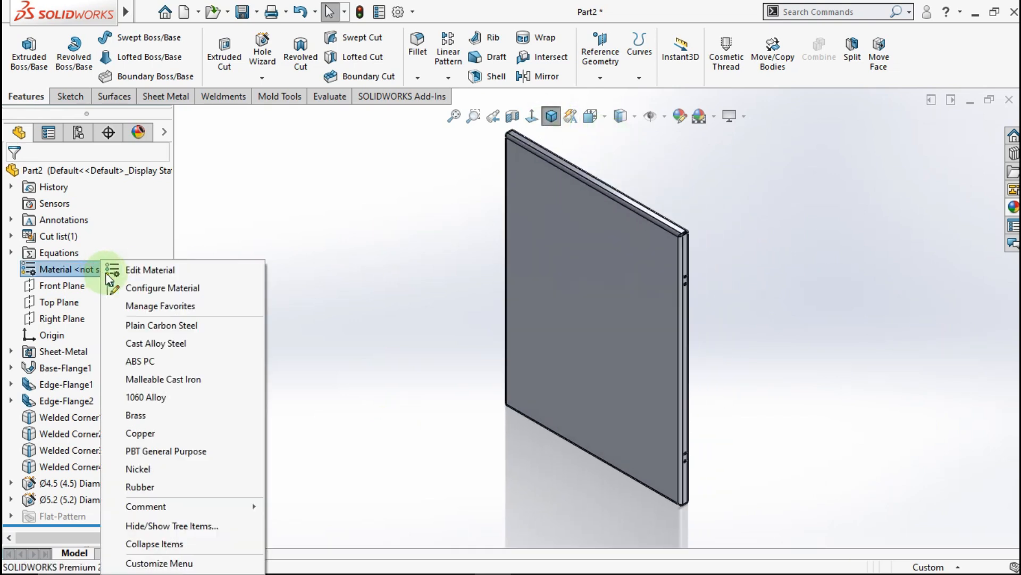
left_click(144, 271)
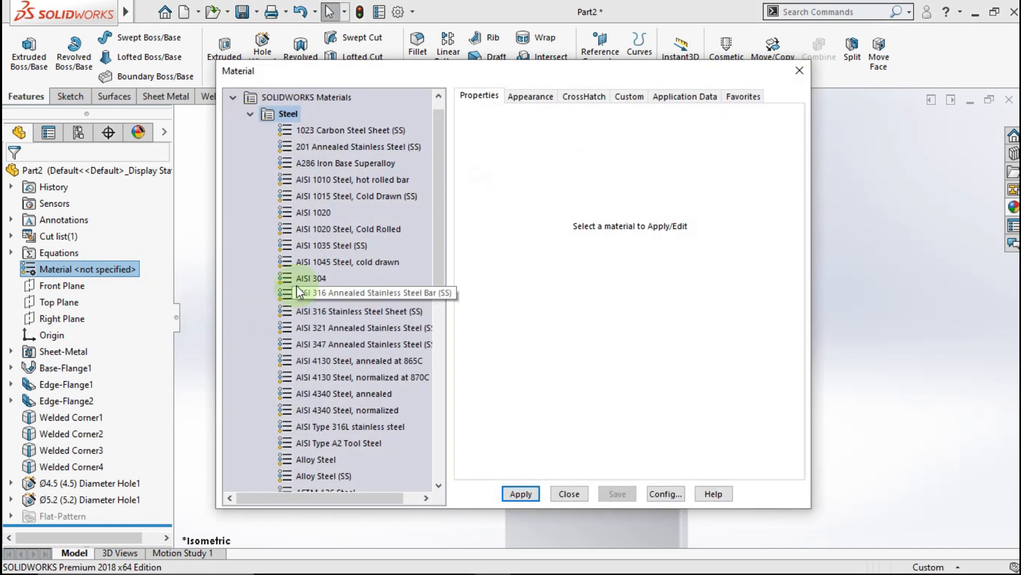
left_click(338, 214)
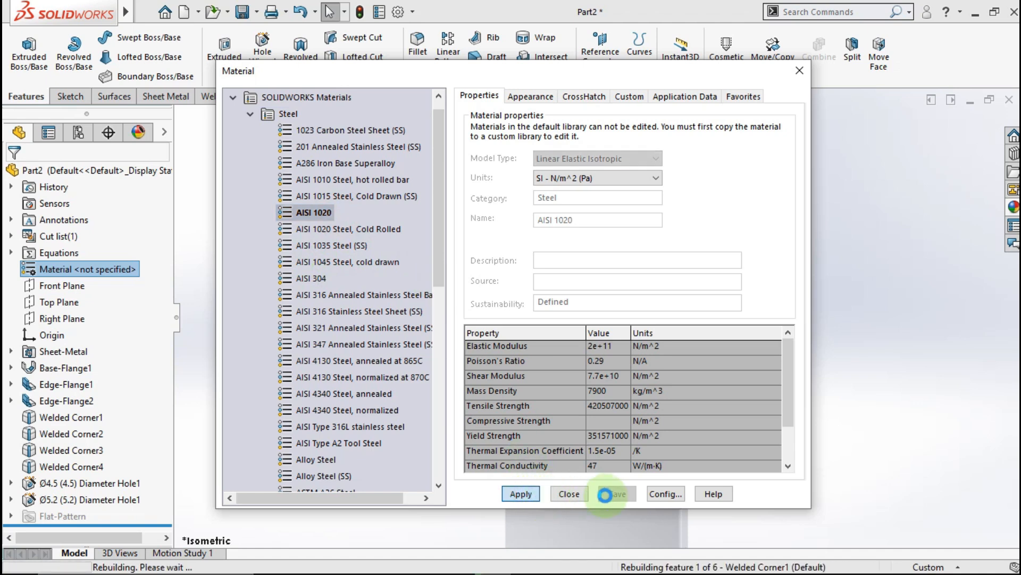
left_click(569, 493)
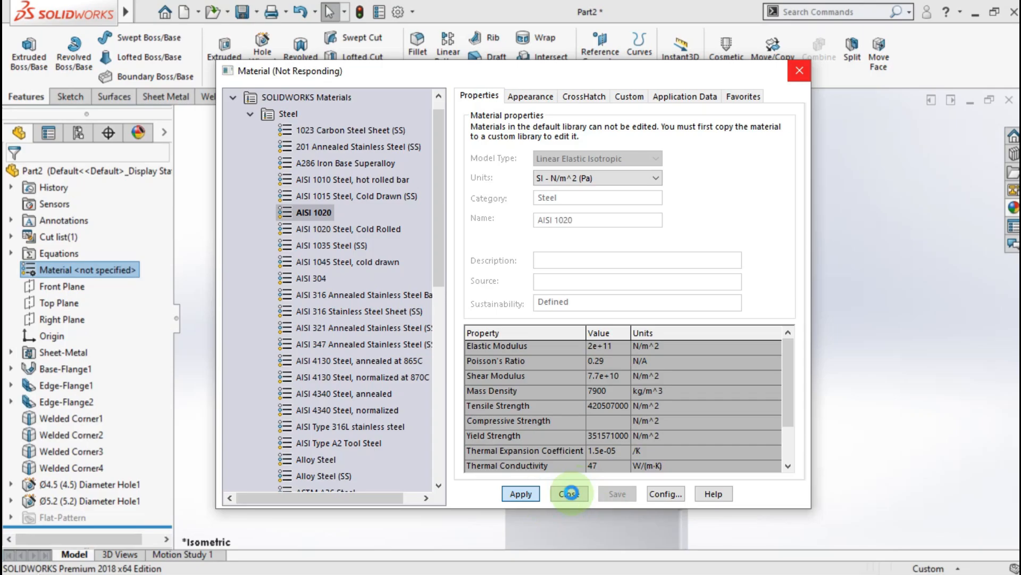
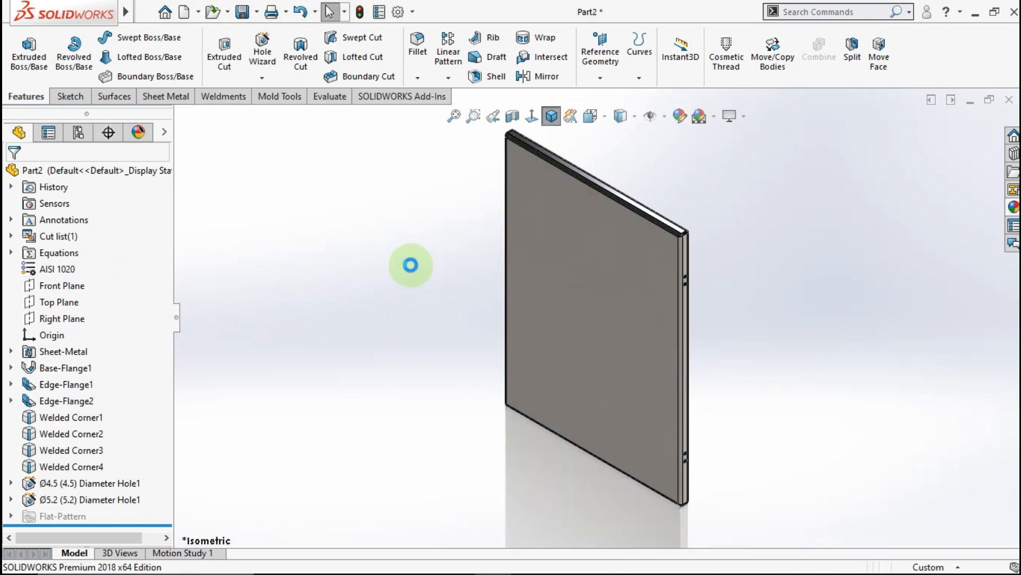
- Change the whole part's appearance color to yellow and accept it
left_click(102, 169)
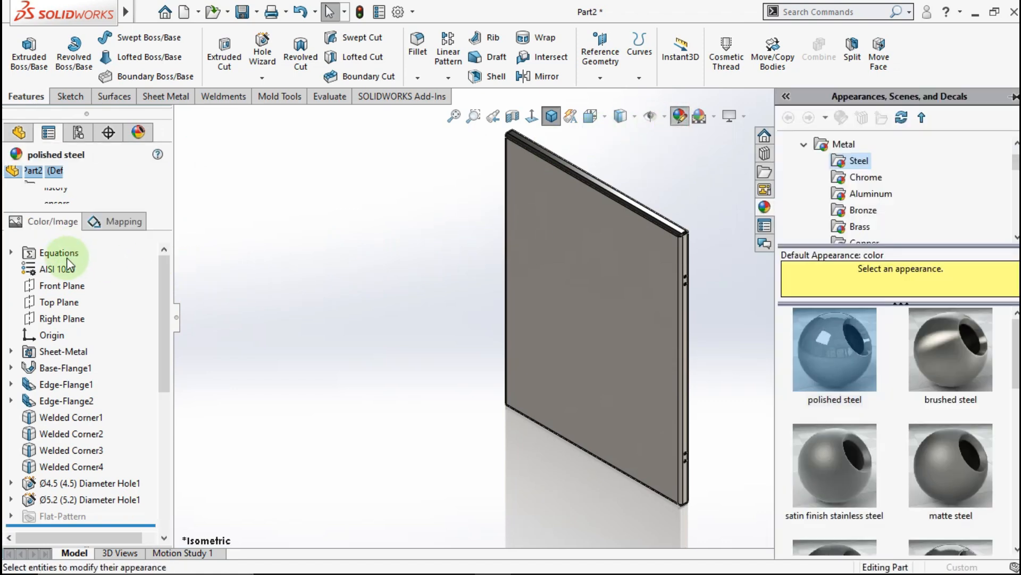
left_click(72, 506)
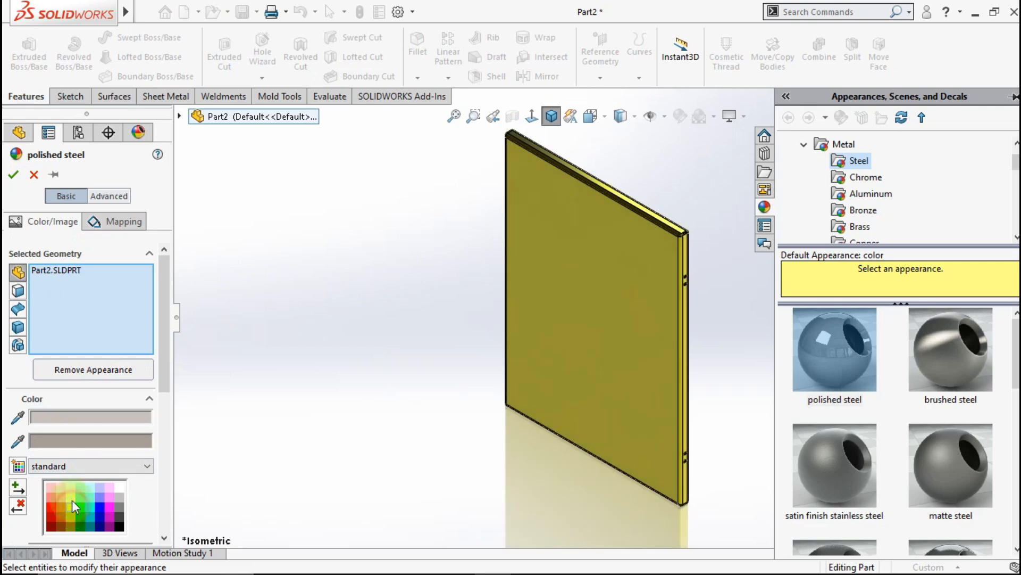
left_click(14, 174)
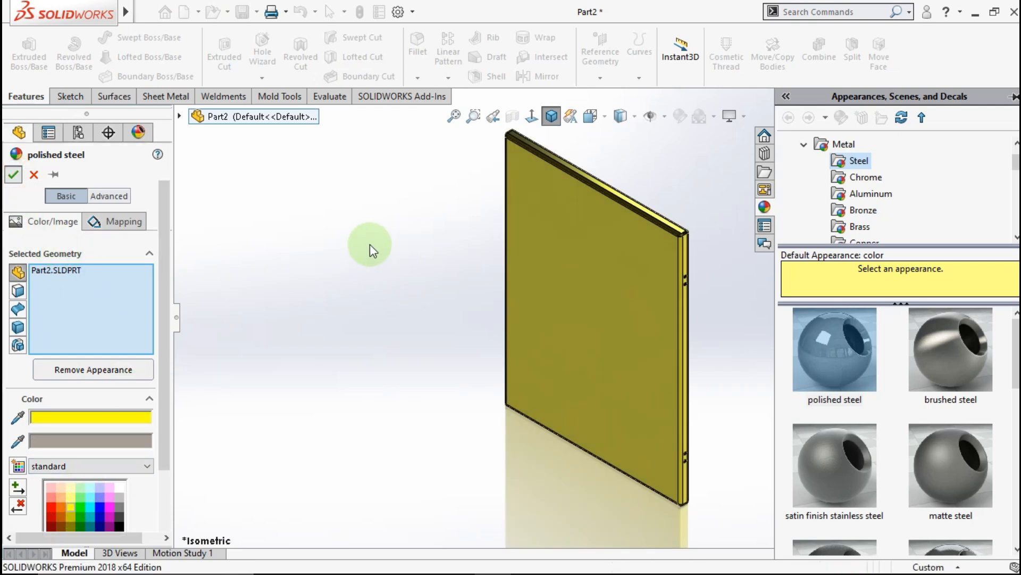
left_click(372, 243)
left_click_drag(406, 410, 314, 273)
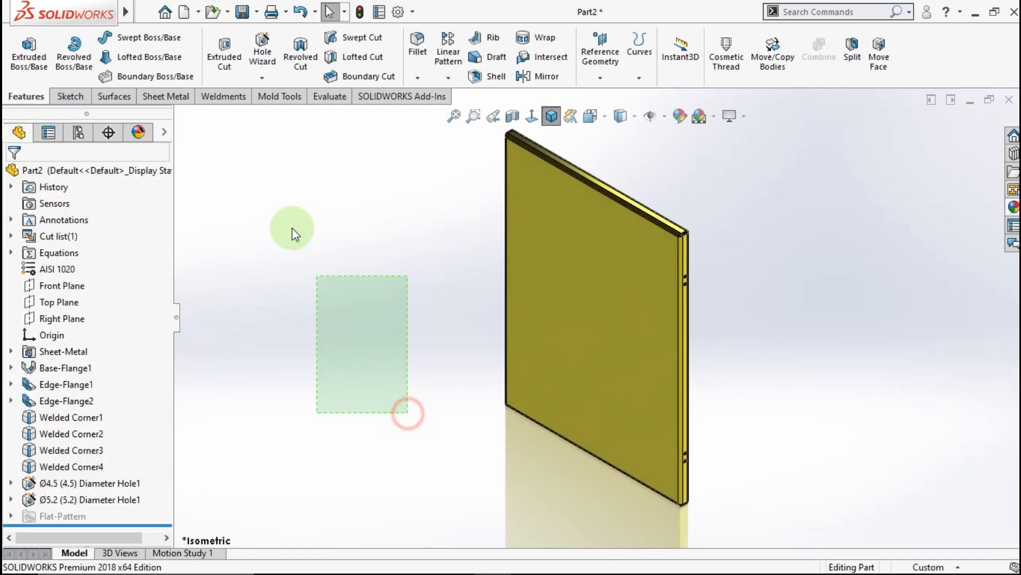
left_click_drag(258, 180, 309, 261)
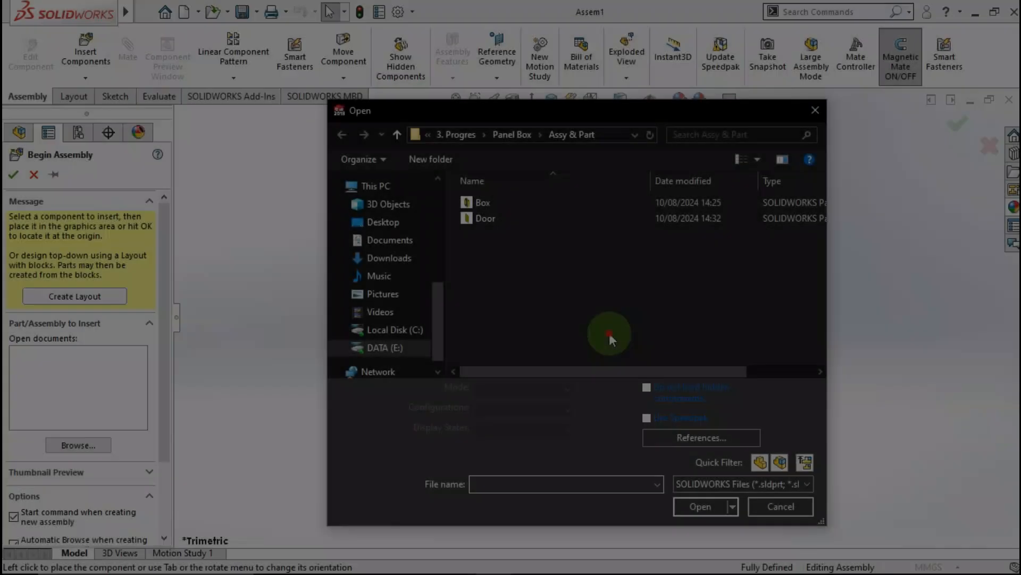
- Insert the Box part as the assembly's first component and float it so it can be mated
left_click_drag(610, 334, 519, 256)
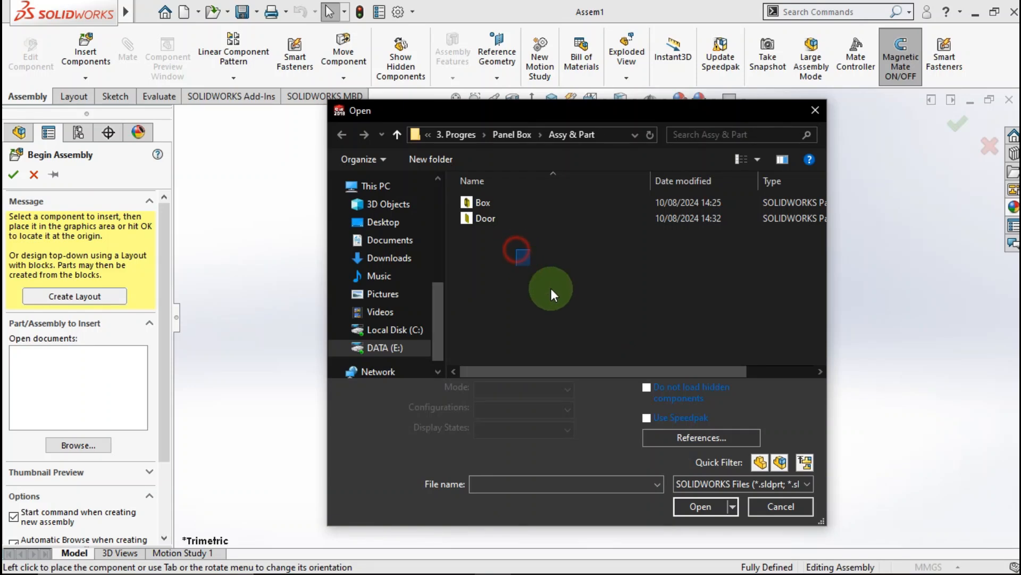
double_click(482, 203)
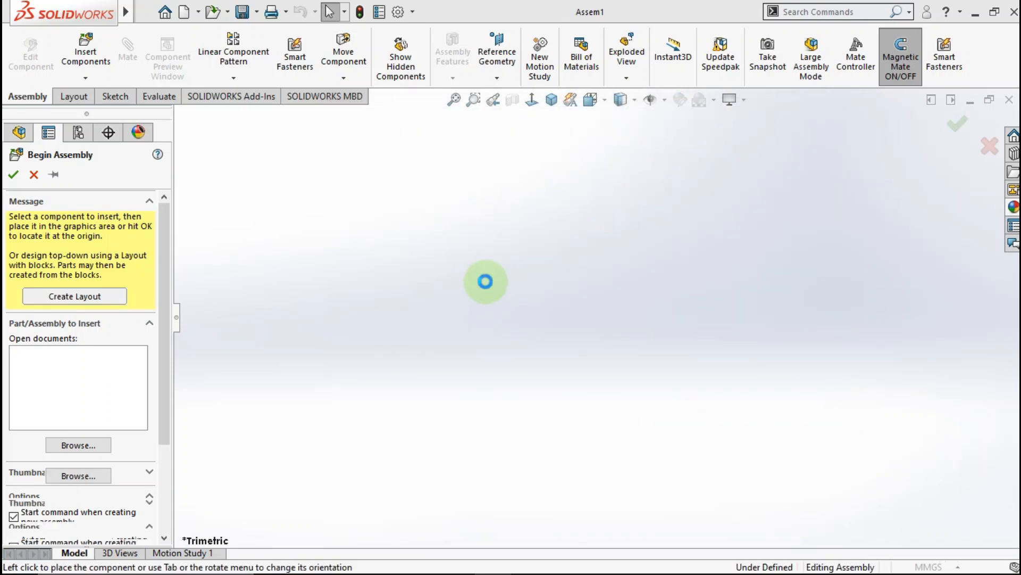
left_click(487, 285)
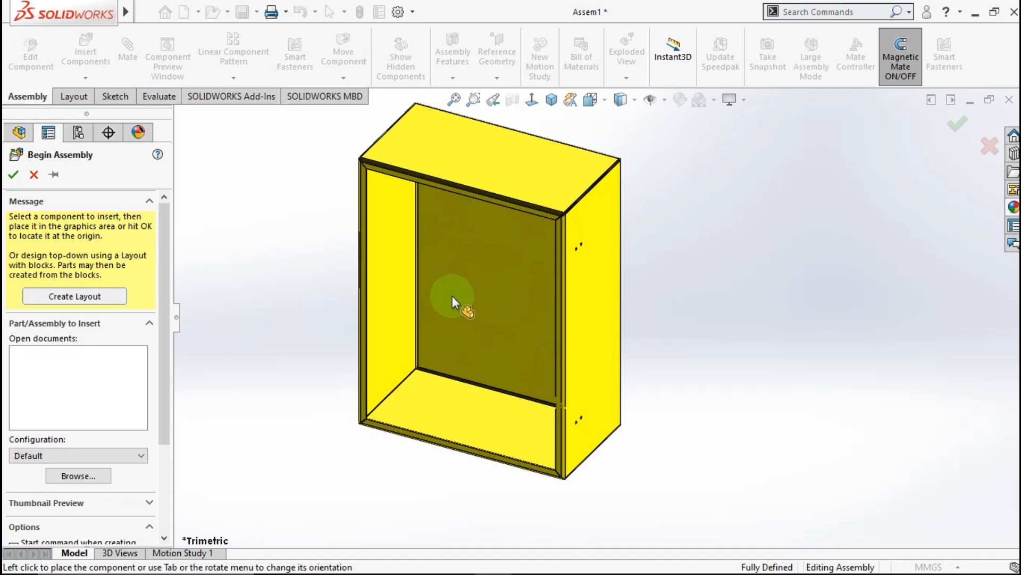
left_click(106, 304)
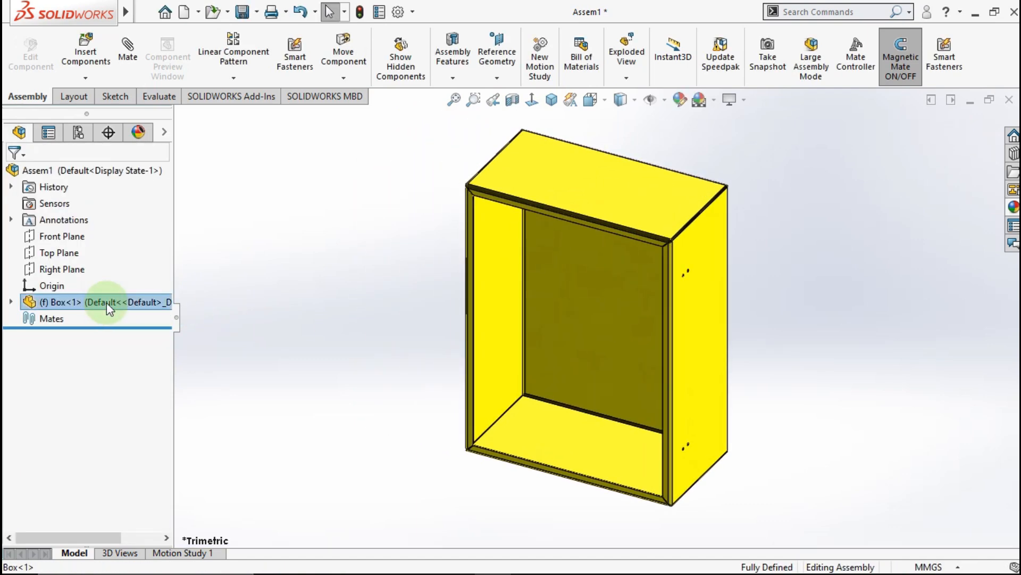
right_click(109, 307)
left_click(140, 287)
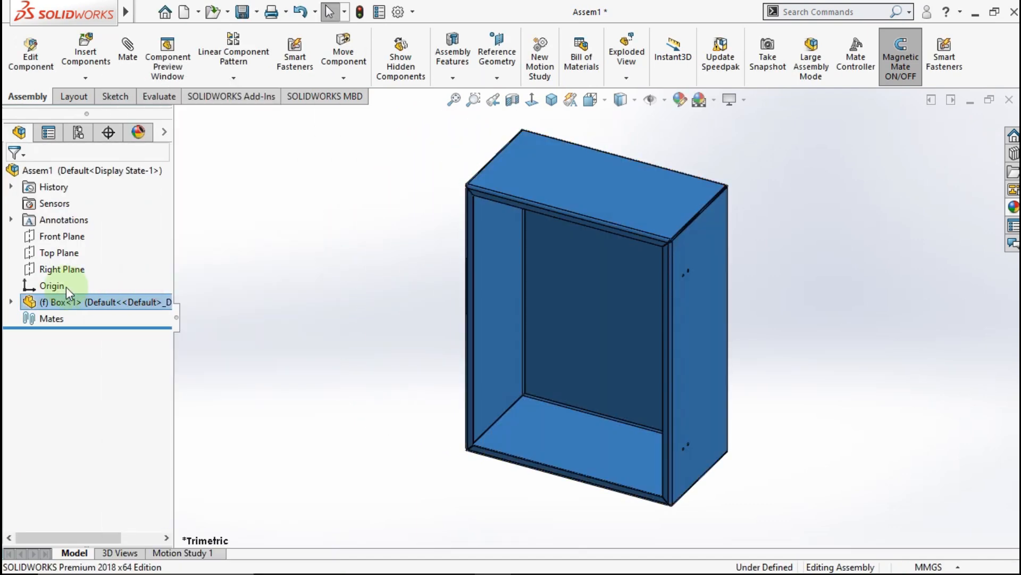
- Mate the outer bottom face of the box coincident with the assembly's Top Plane
left_click(47, 253)
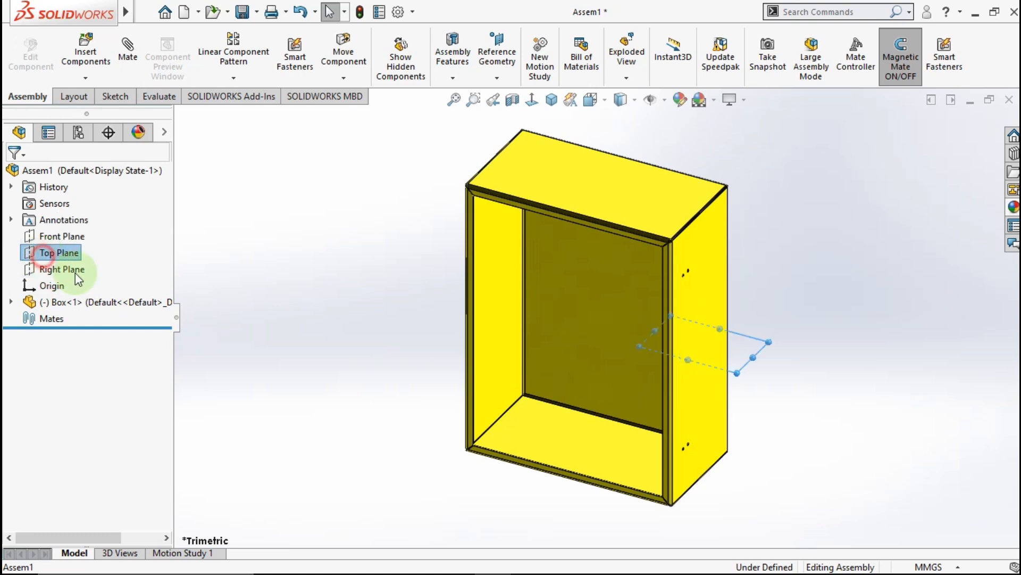
middle_click_drag(418, 358, 541, 438)
left_click(551, 460, "ctrl")
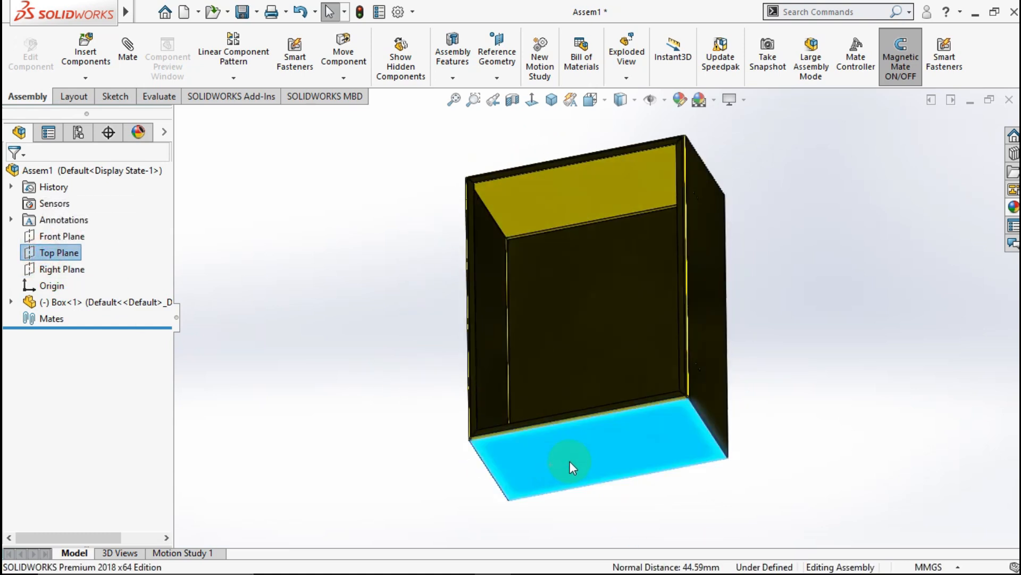
left_click(590, 453)
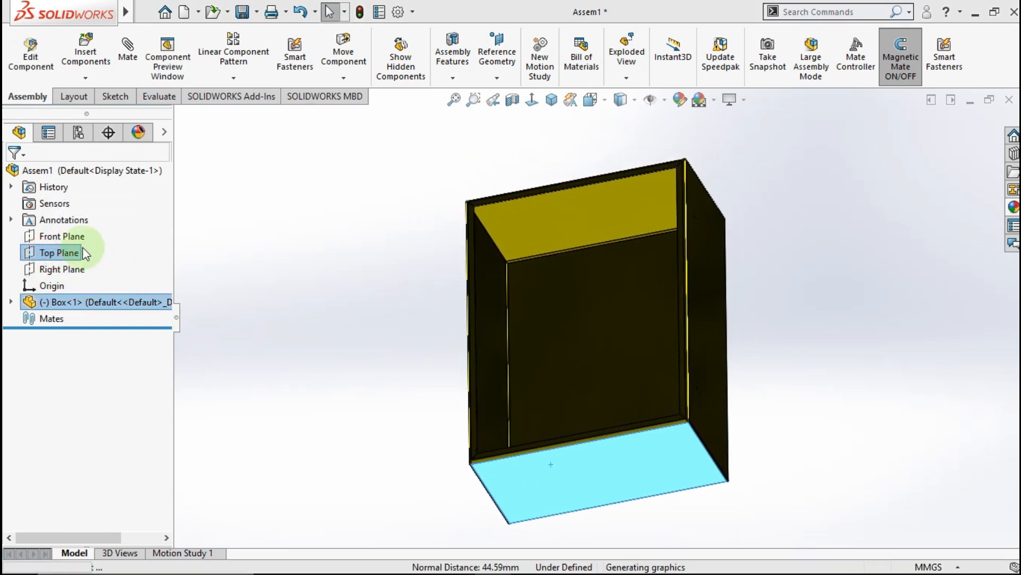
- Mate the front face of the box's lower flange coincident with the assembly's Front Plane
left_click(65, 240)
scroll(600, 422, "up", 2)
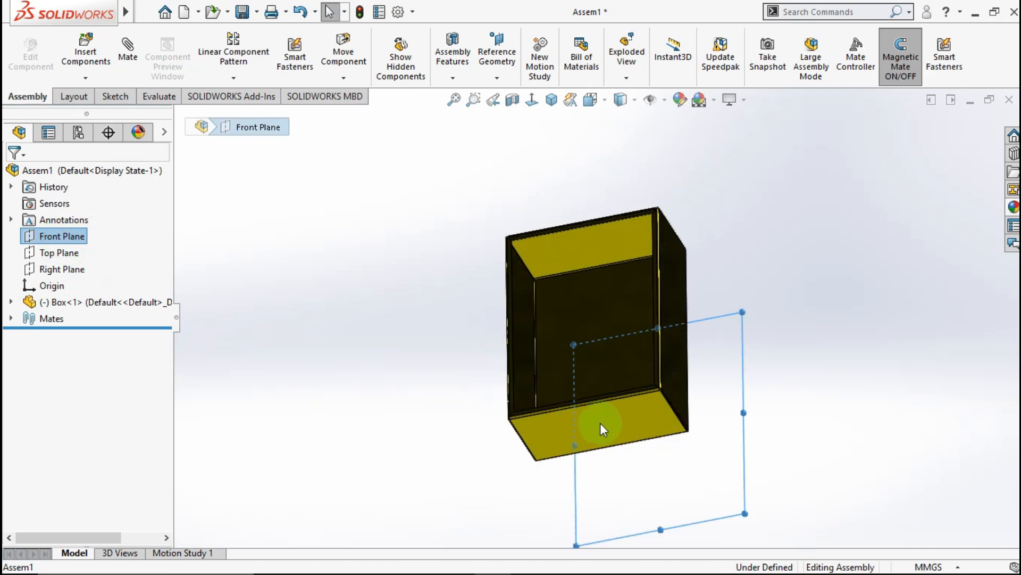
middle_click_drag(600, 423, 610, 500)
scroll(610, 501, "down", 3)
scroll(685, 380, "down", 3)
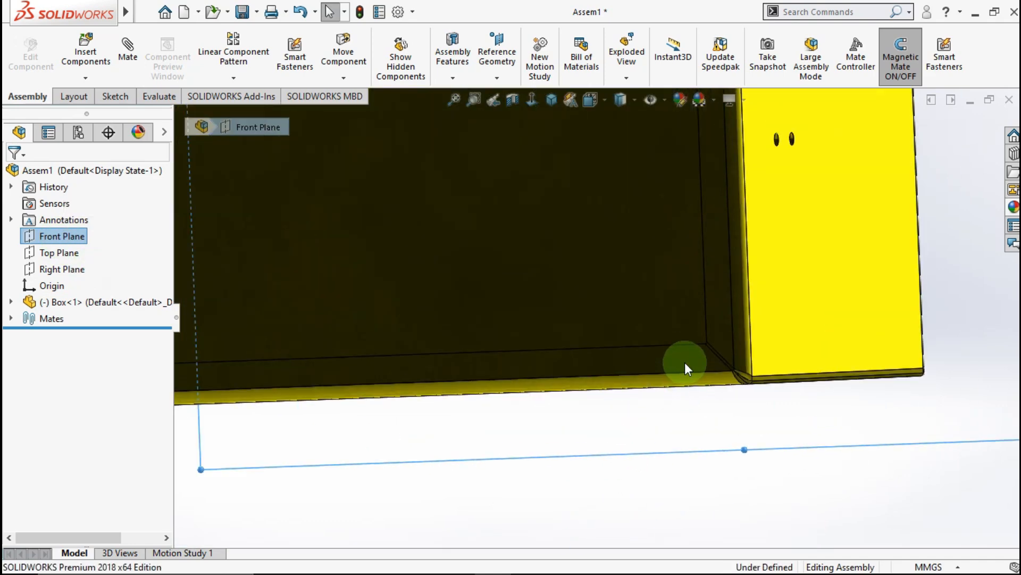
left_click(684, 359)
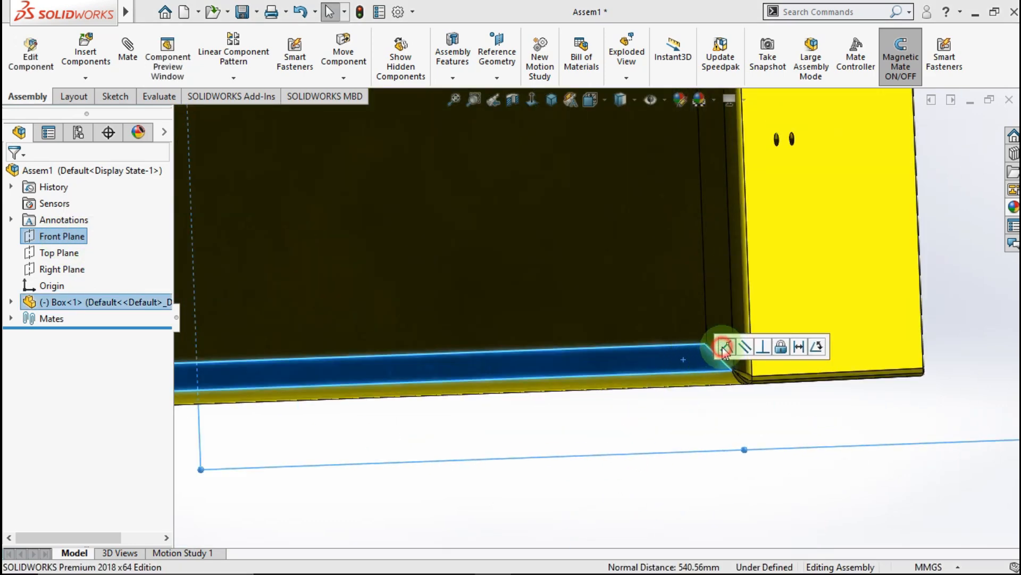
left_click(725, 347)
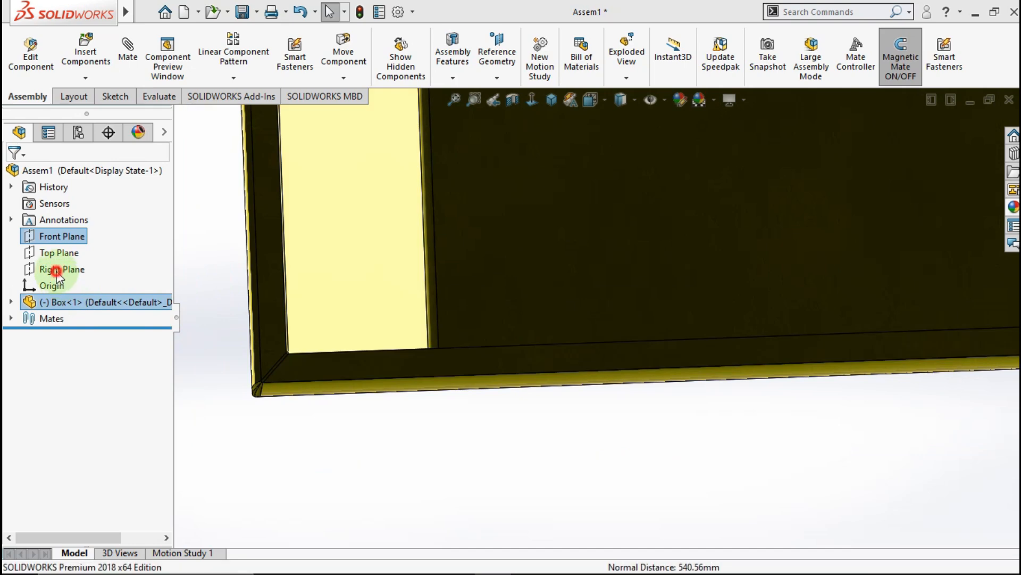
- Mate the box's outer left side face coincident with the assembly's Right Plane
left_click(59, 269)
middle_click_drag(405, 341, 616, 315)
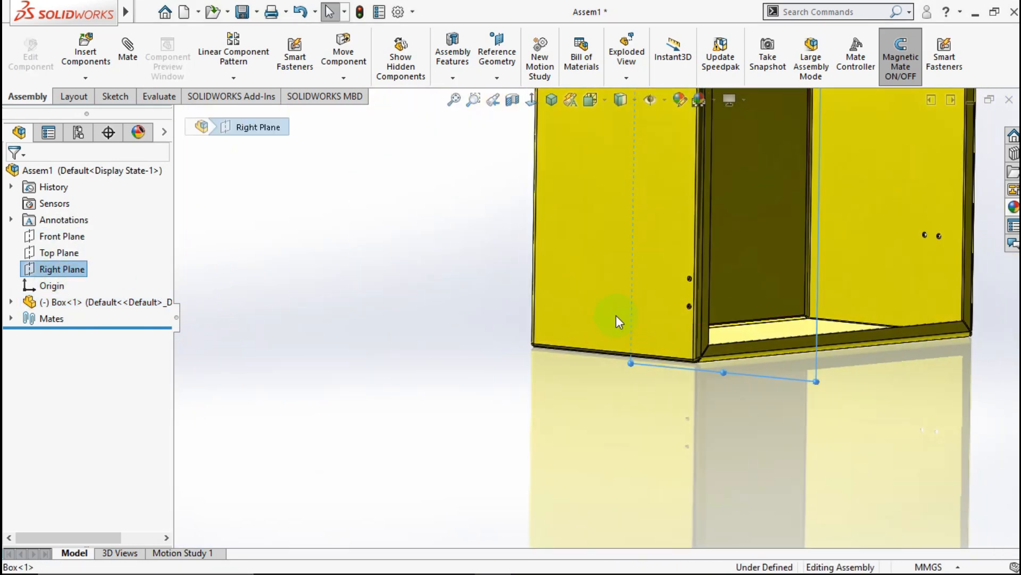
left_click(614, 309, "ctrl")
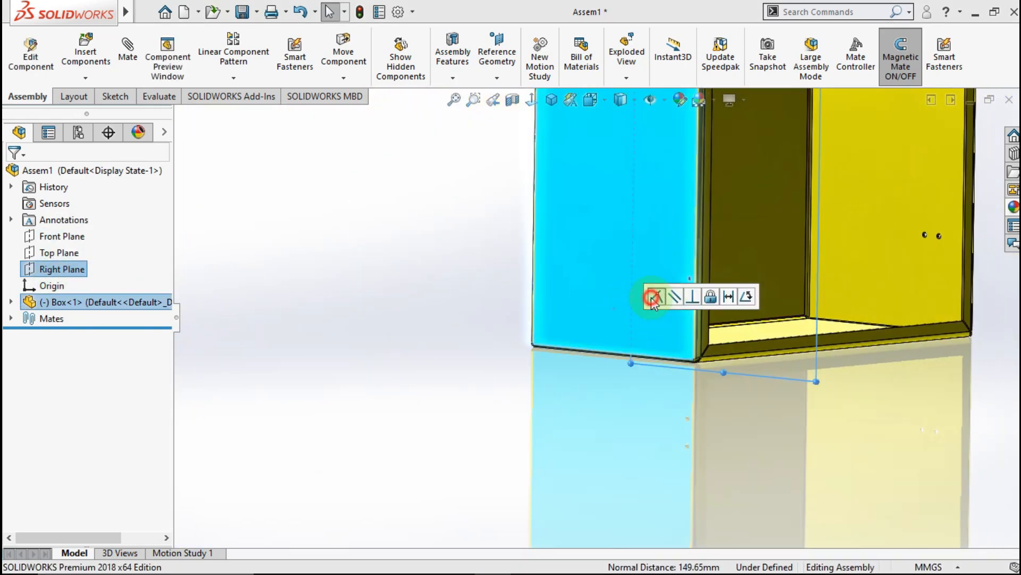
left_click(656, 294)
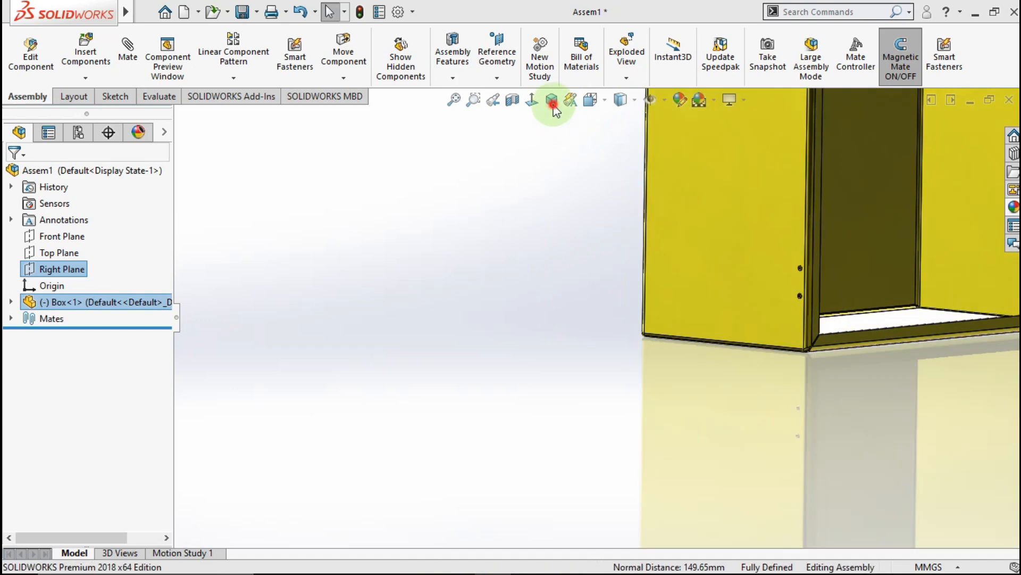
- Show the assembly in isometric view and insert the Door part in front of the box
left_click(552, 101)
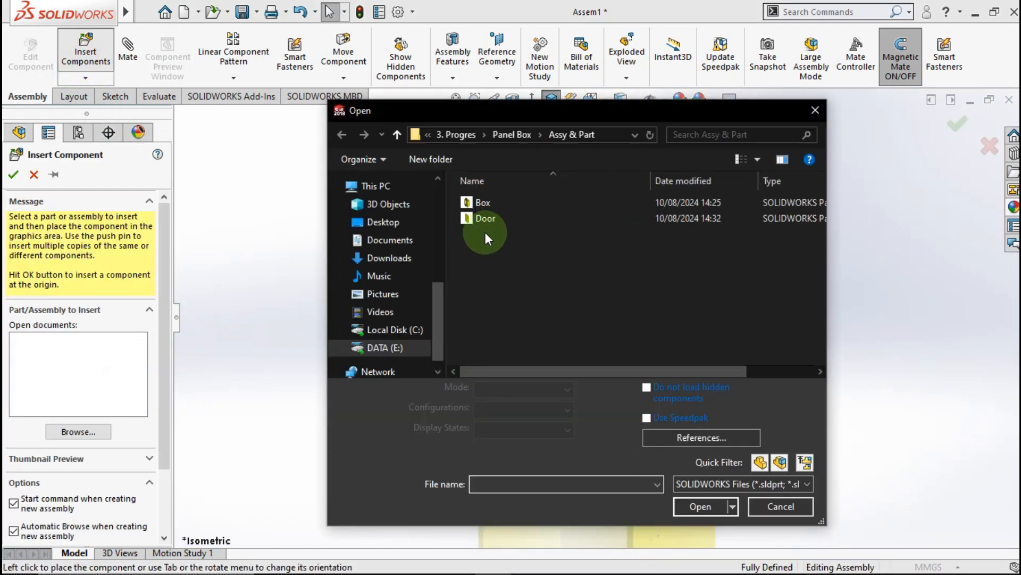
double_click(486, 226)
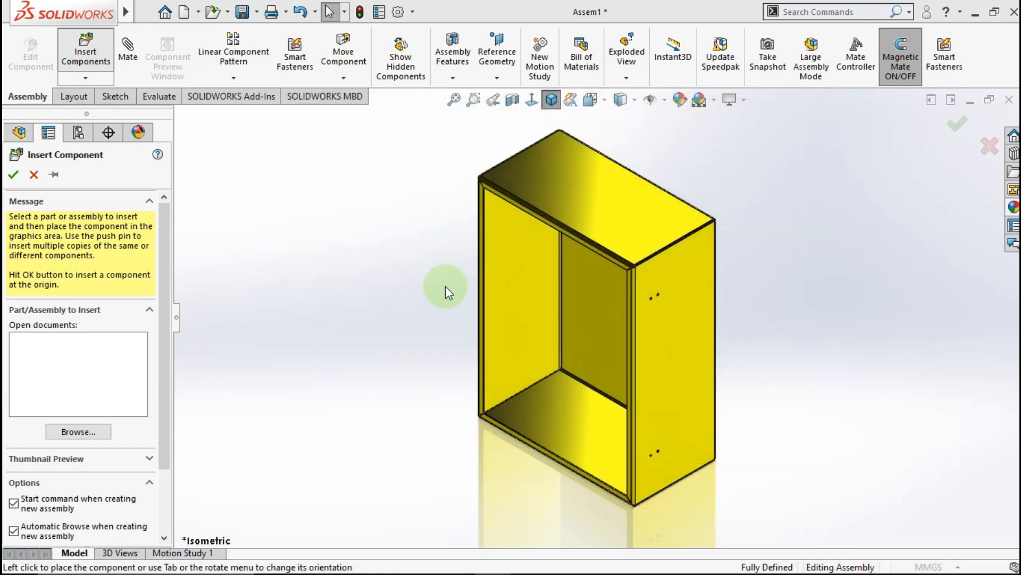
left_click(388, 361)
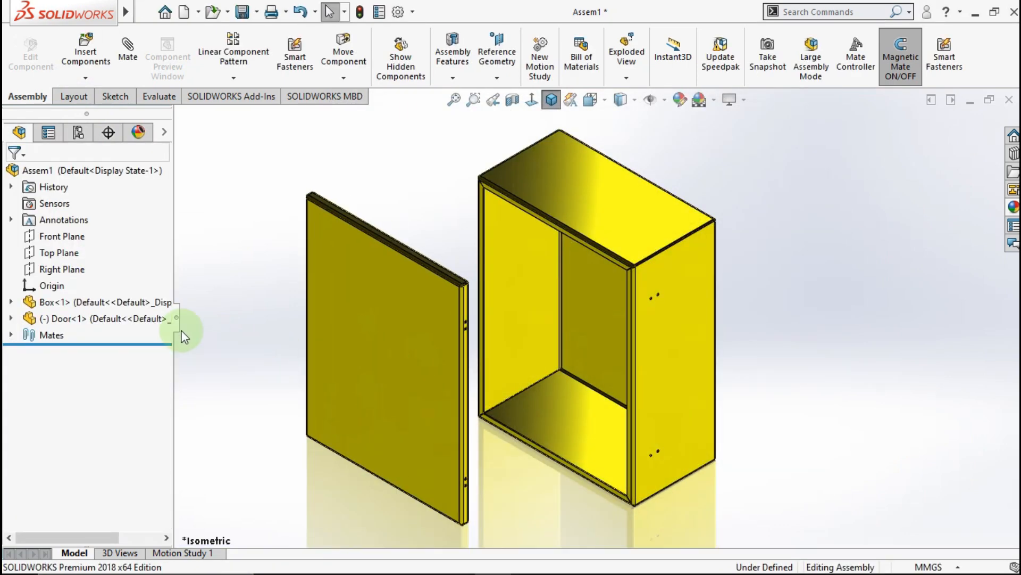
- Insert the Hinges assembly from the STD PART Hinges folder and place it between the door and the box
left_click(86, 53)
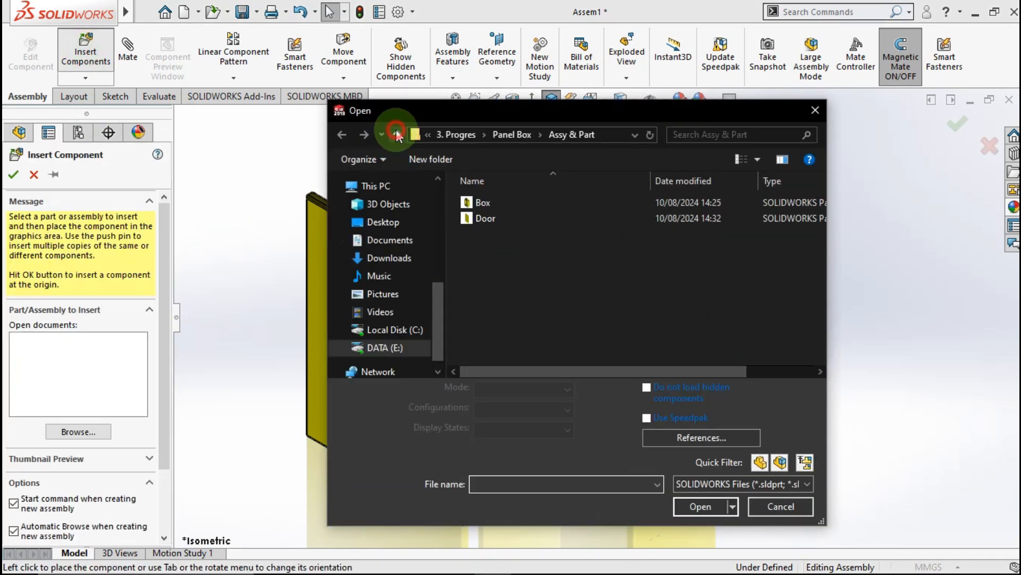
left_click(396, 134)
double_click(482, 233)
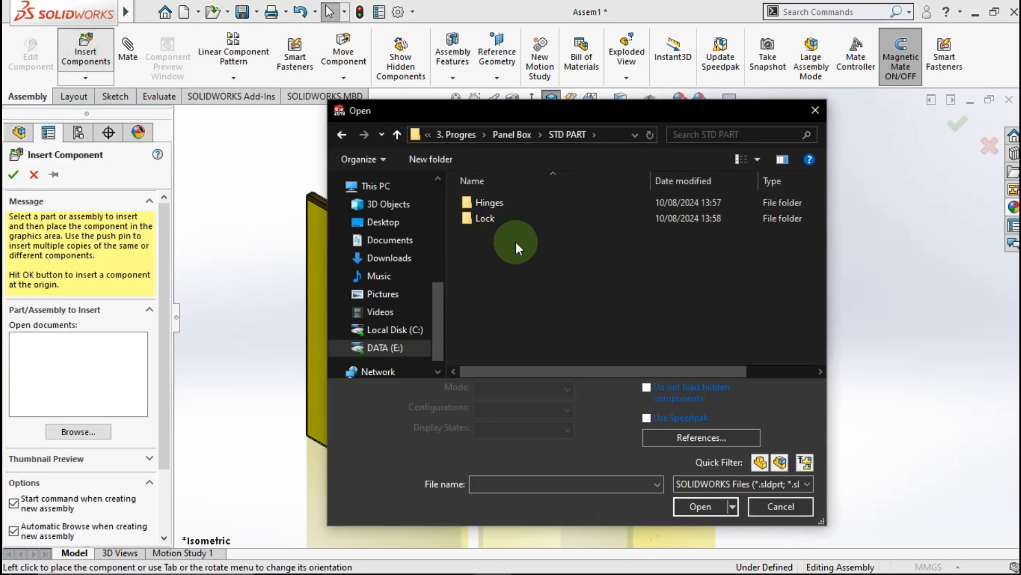
double_click(506, 203)
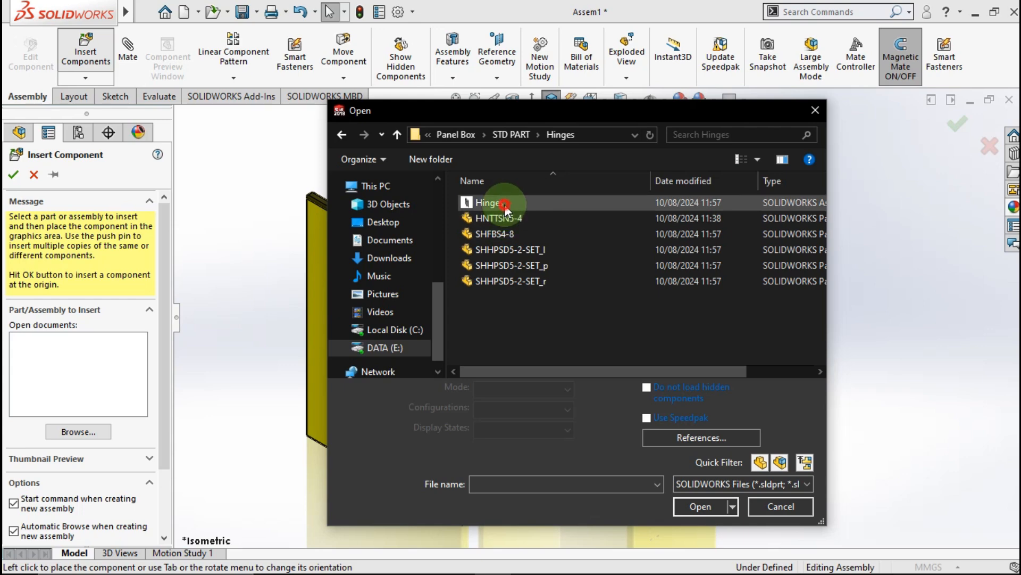
double_click(504, 205)
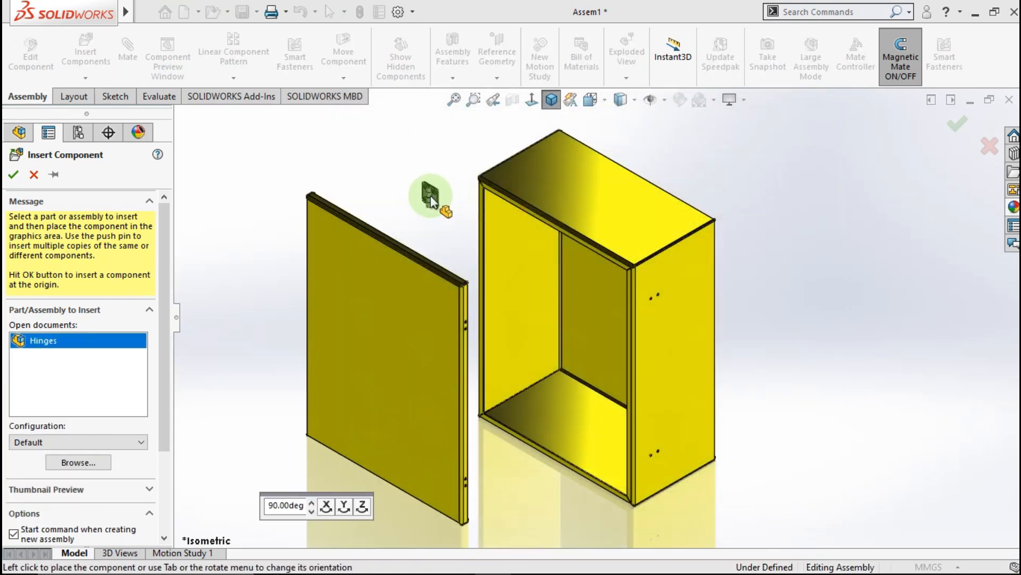
left_click(439, 209)
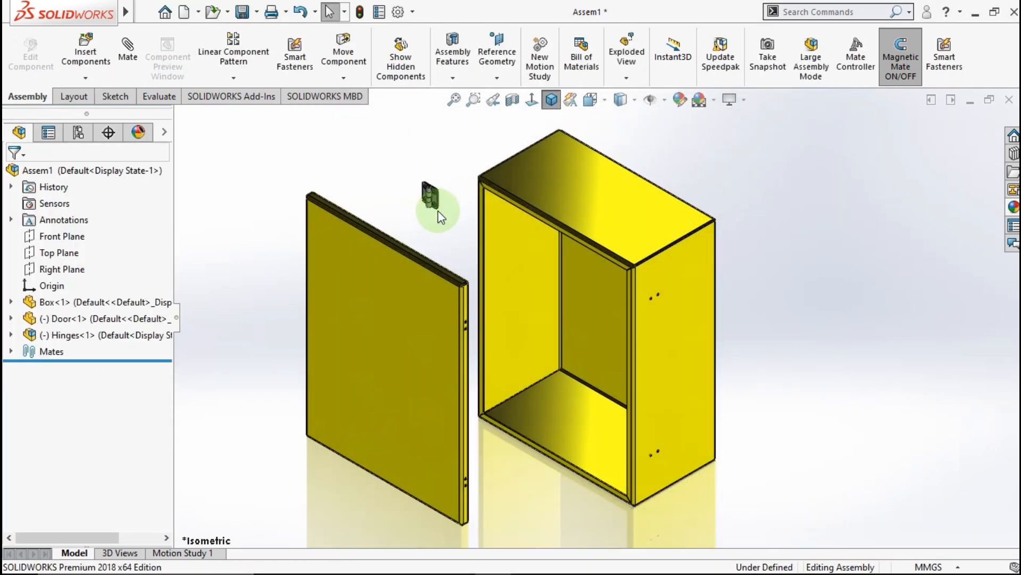
- Mate the back face of the SHHPSD5-2-SET_l hinge leaf coincident with the box's outer left side face
scroll(437, 211, "down", 4)
middle_click_drag(436, 213, 472, 196)
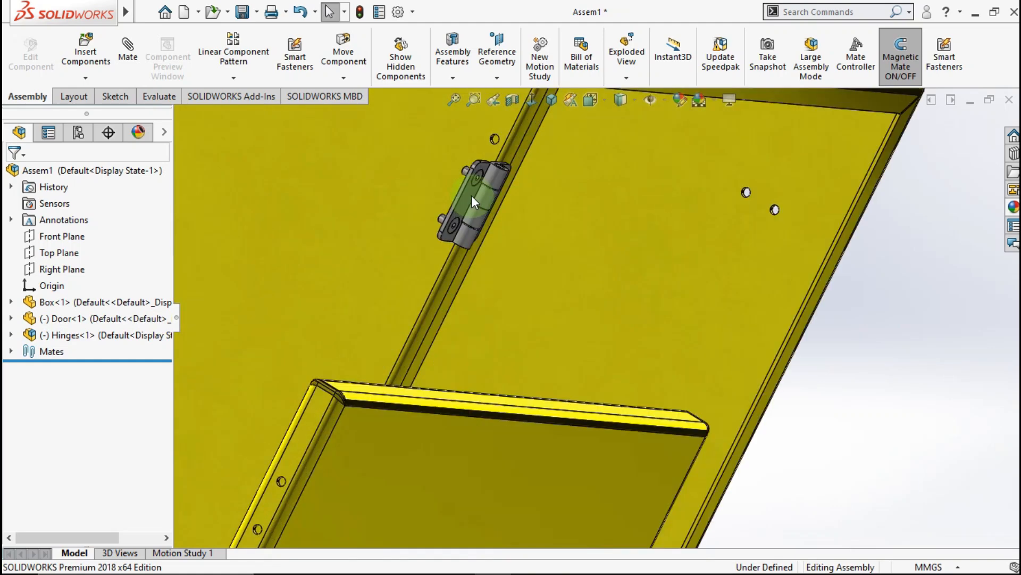
scroll(490, 218, "down", 4)
right_click_drag(468, 209, 537, 221)
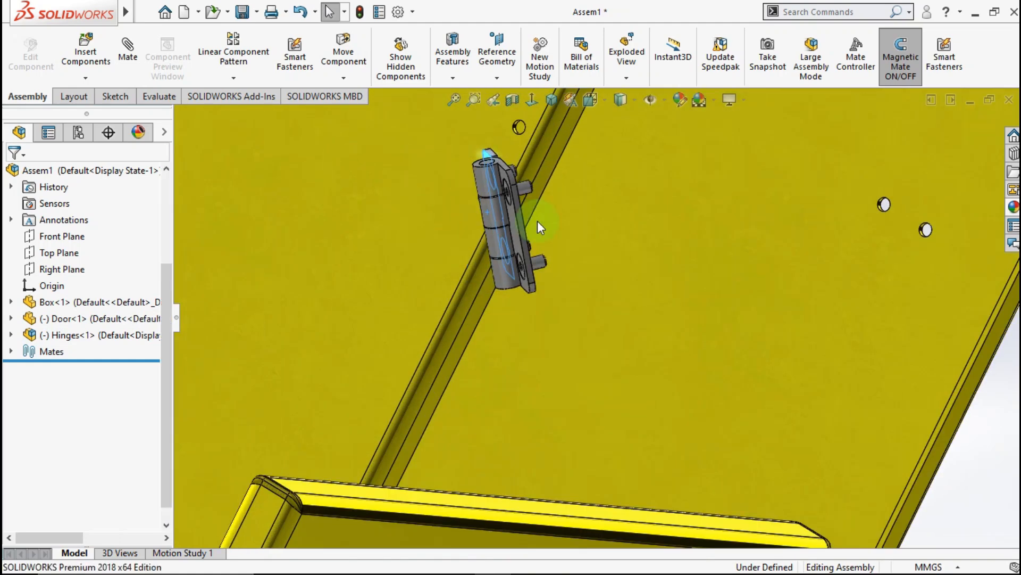
middle_click_drag(537, 220, 695, 267)
scroll(418, 266, "down", 1)
left_click(346, 265)
left_click(744, 242, "ctrl")
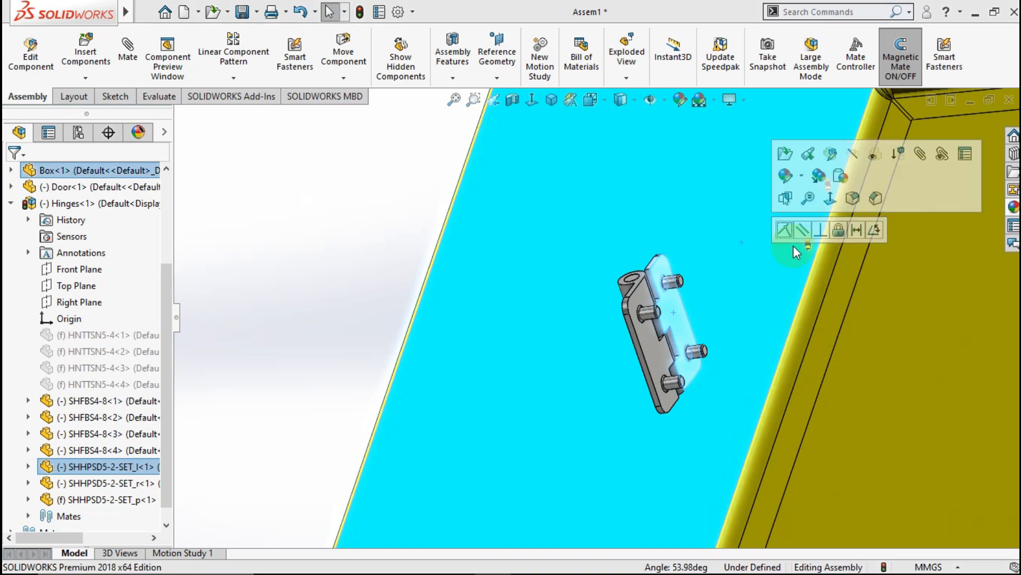
left_click(782, 230)
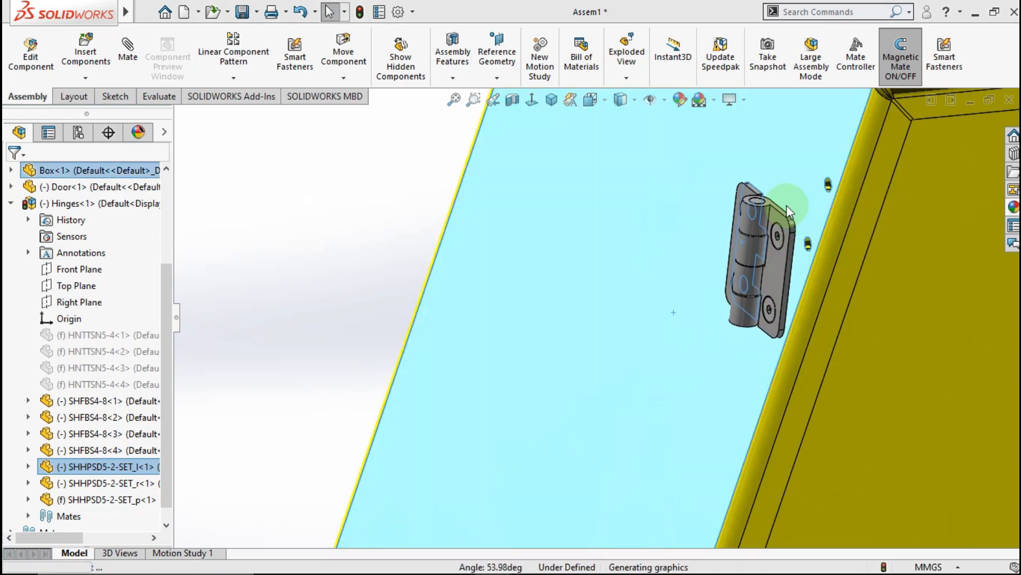
- Move the hinge clear of the box and mate its SHFBS4-8<3> screw concentric with the upper hinge hole in the box side
middle_click_drag(772, 210, 681, 272)
left_click_drag(681, 272, 938, 416)
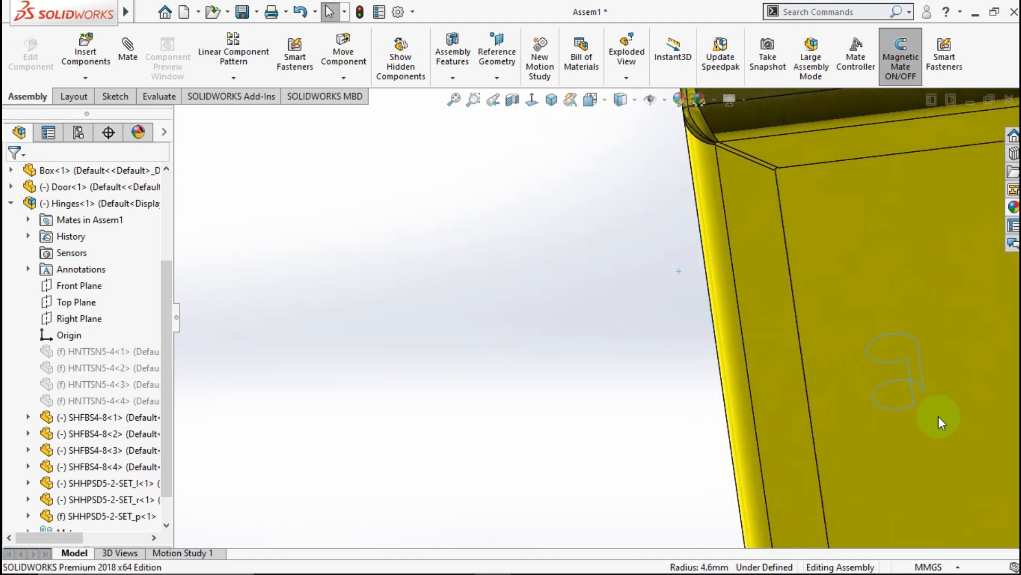
left_click_drag(653, 372, 493, 360)
left_click(485, 299)
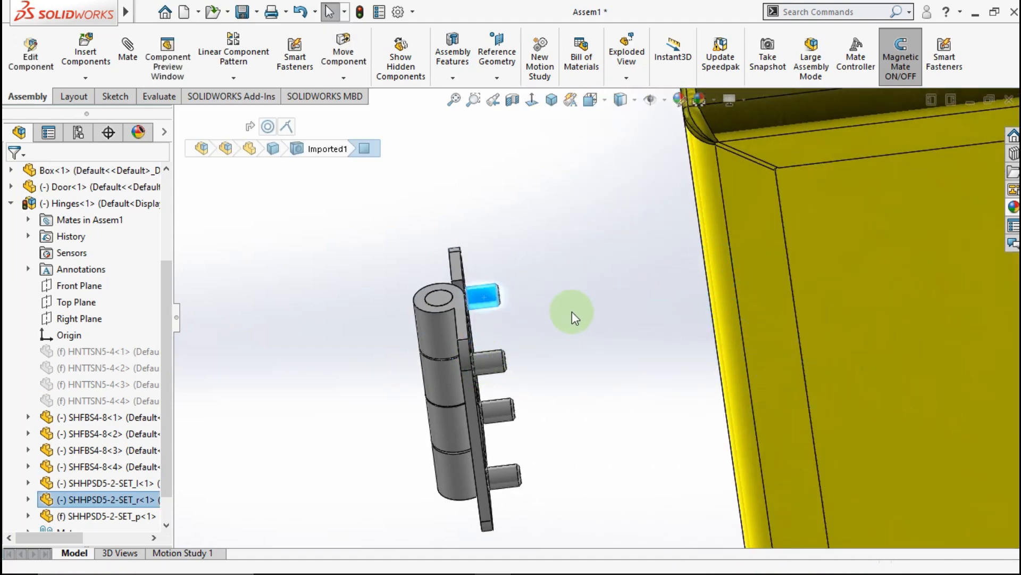
middle_click_drag(574, 317, 714, 298)
scroll(718, 253, "down", 2)
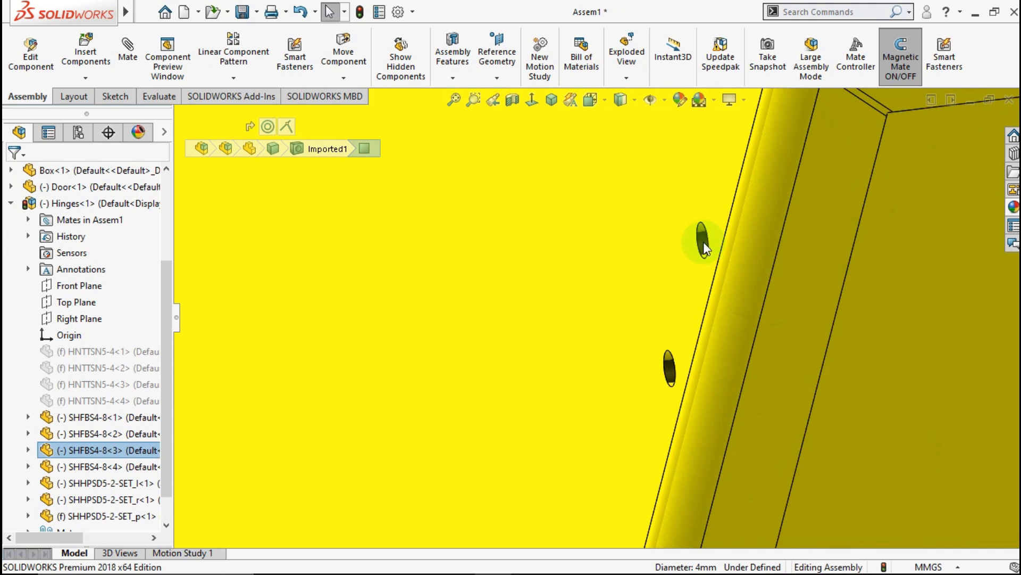
left_click(702, 248)
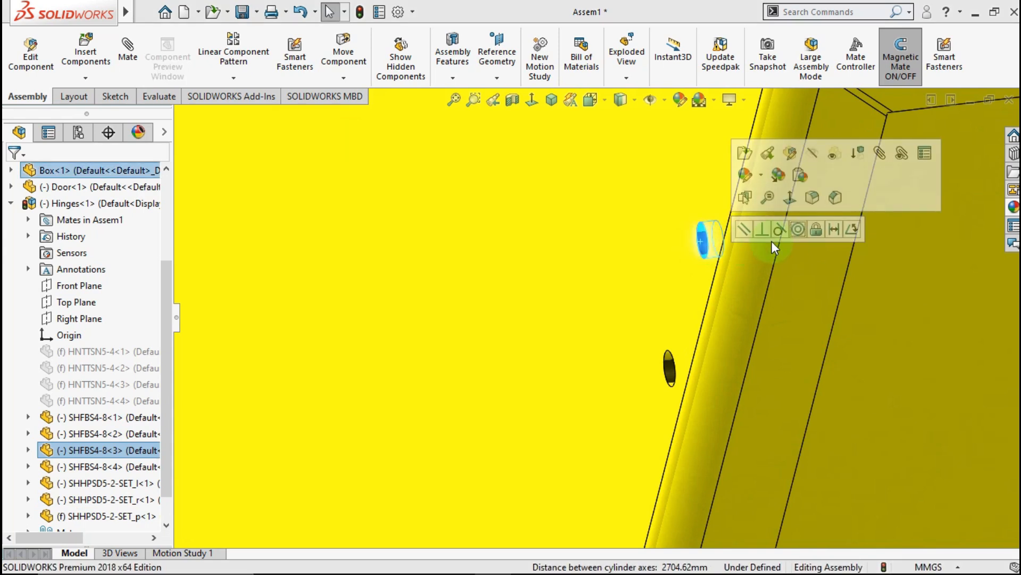
left_click(798, 229)
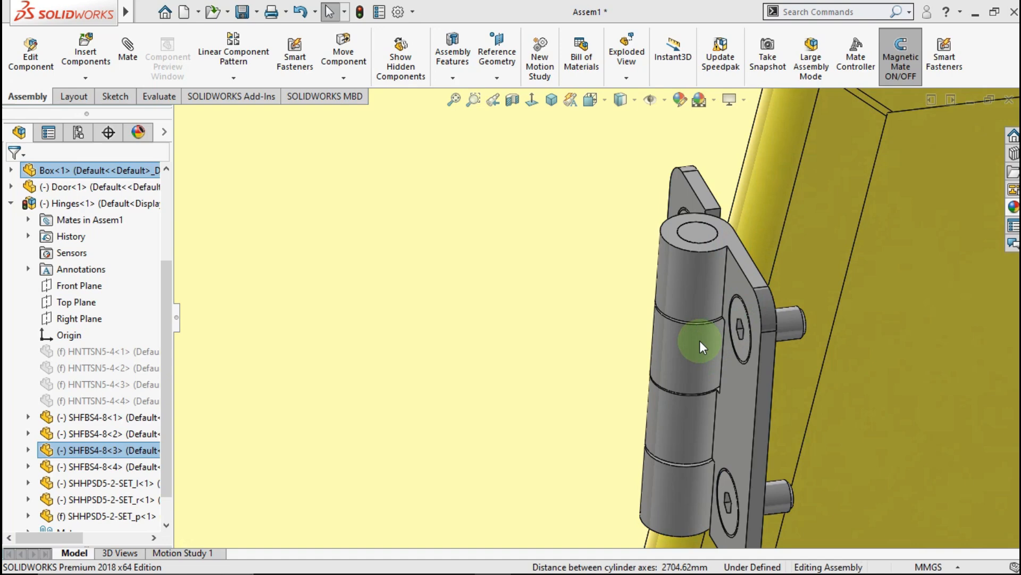
- Mate the hinge's SHFBS4-8<1> screw concentric with the neighbouring hinge hole in the box side
middle_click_drag(700, 341, 666, 425)
left_click(596, 395)
scroll(534, 381, "down", 6)
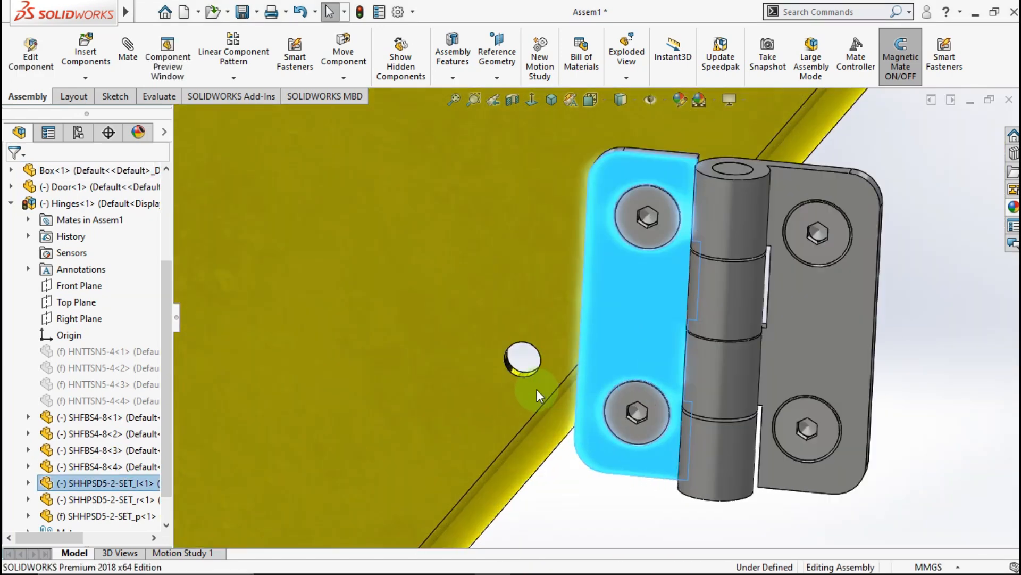
left_click(526, 351)
middle_click_drag(540, 353, 580, 395)
left_click(592, 388)
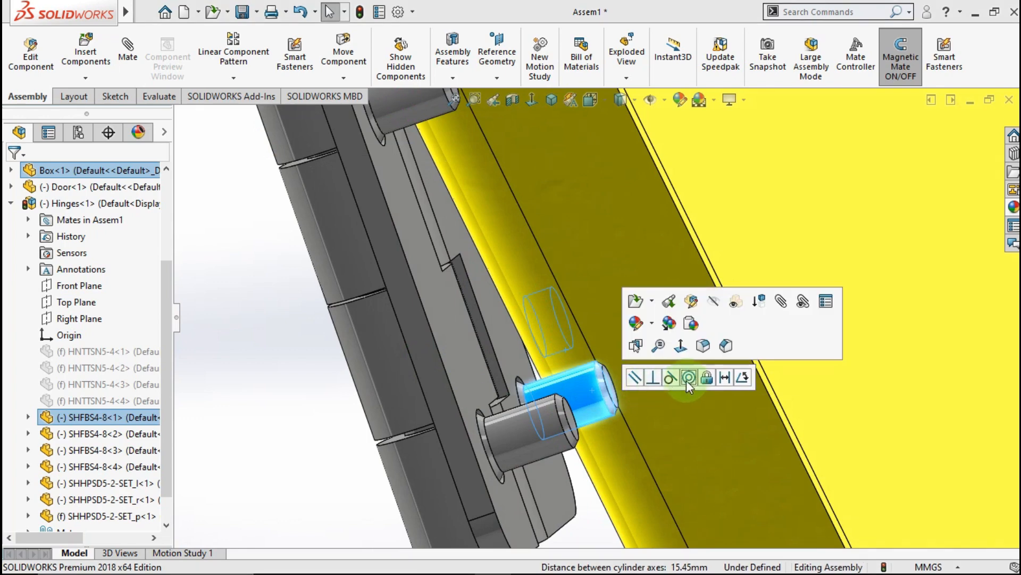
left_click(689, 377)
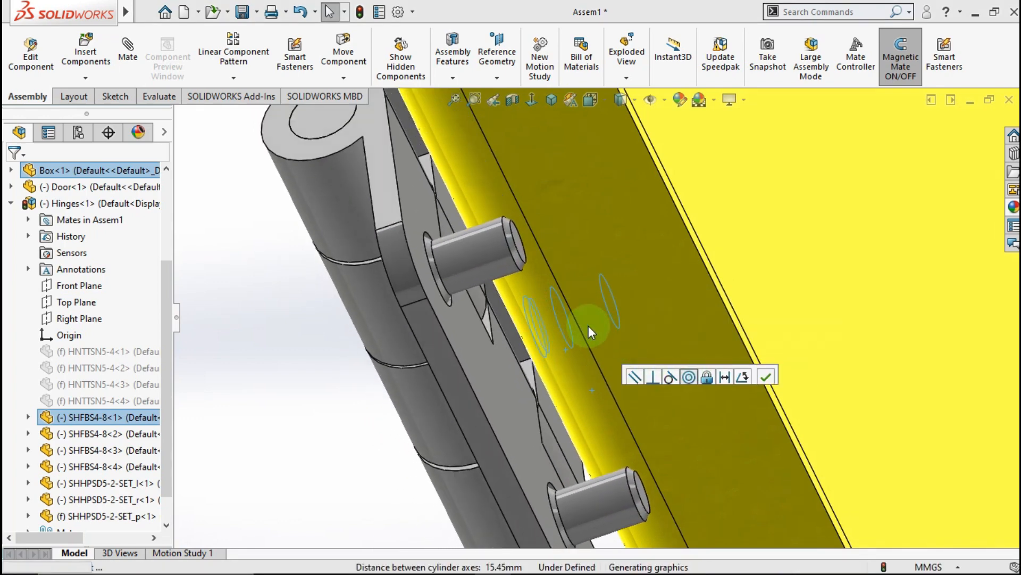
- Accept the concentric mate between the hinge's SHFBS4-8<1> screw and the hole in the box side
scroll(630, 340, "up", 3)
left_click(766, 377)
middle_click_drag(729, 388, 650, 314)
scroll(625, 379, "up", 5)
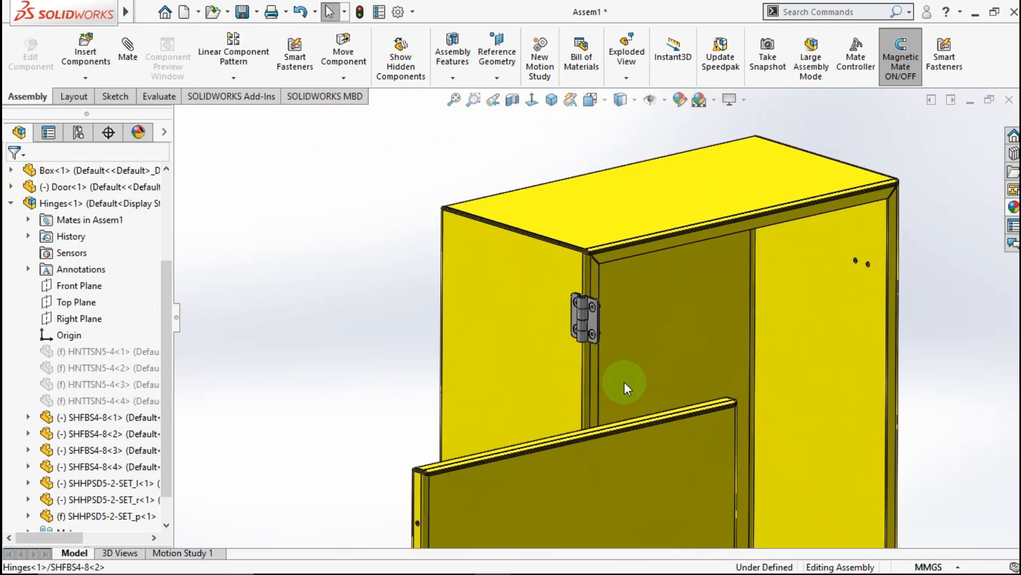
- Start Copy with Mates for the Hinges<1> subassembly and assign the box's outer side face as the Coincident4 reference
middle_click_drag(624, 381, 790, 317)
scroll(709, 325, "up", 3)
middle_click_drag(710, 324, 637, 285)
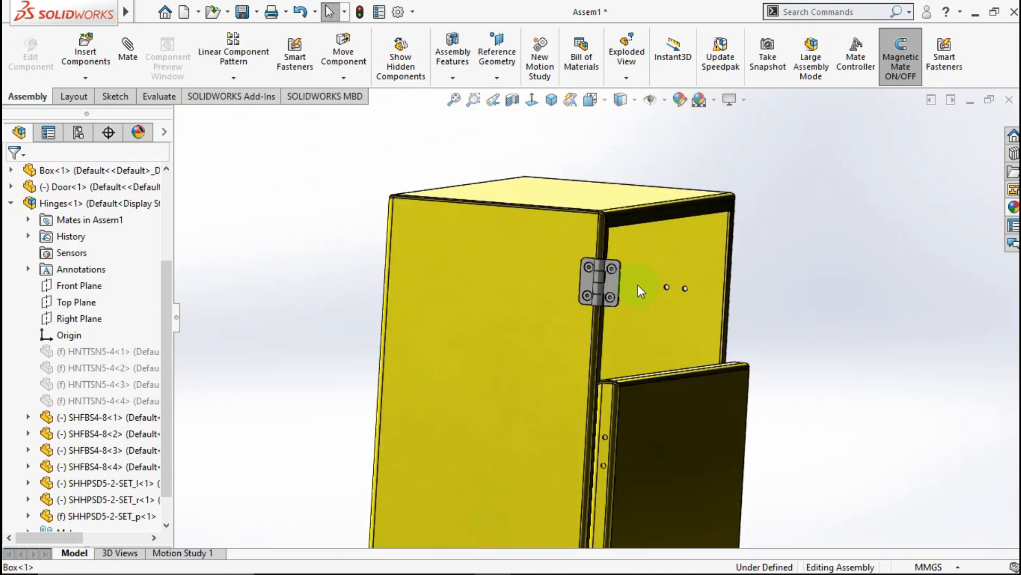
scroll(630, 313, "down", 3)
scroll(630, 314, "down", 2)
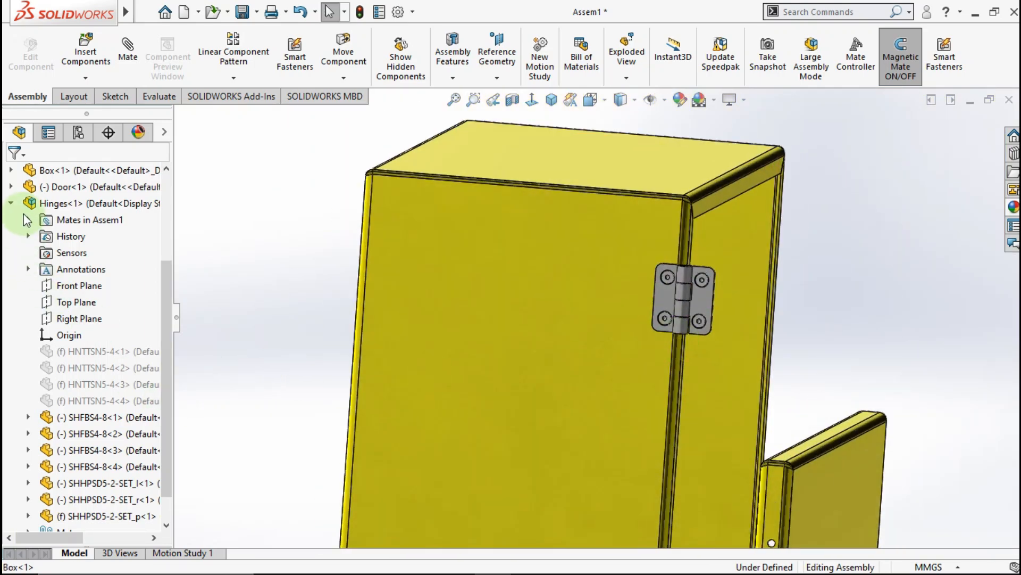
left_click(11, 203)
left_click(67, 335)
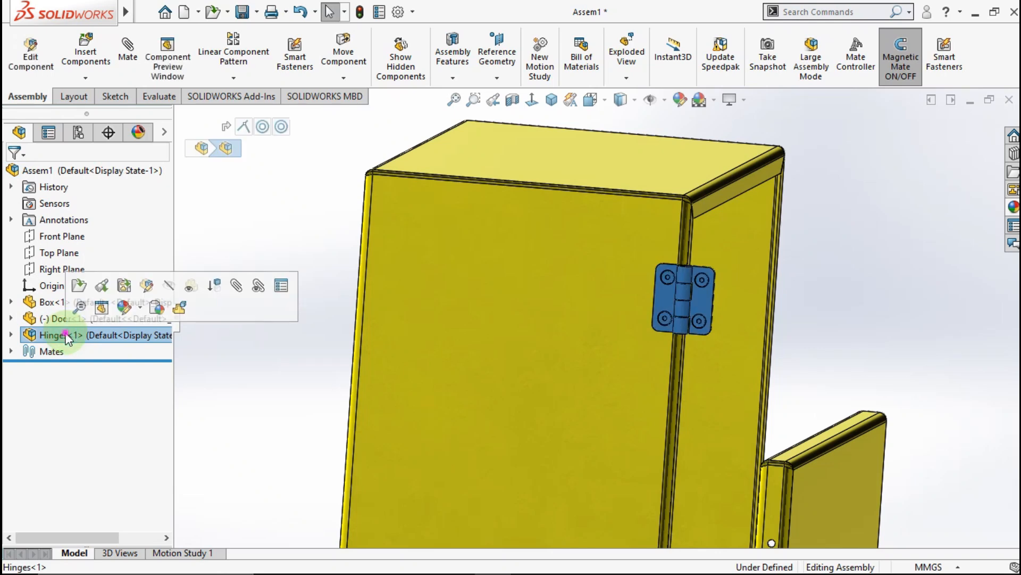
right_click(91, 343)
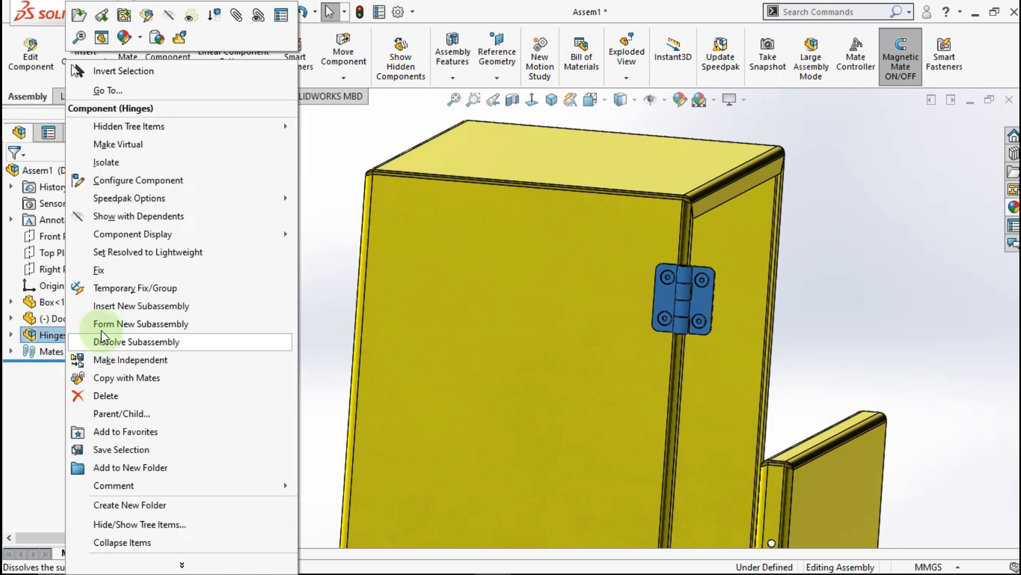
left_click(111, 379)
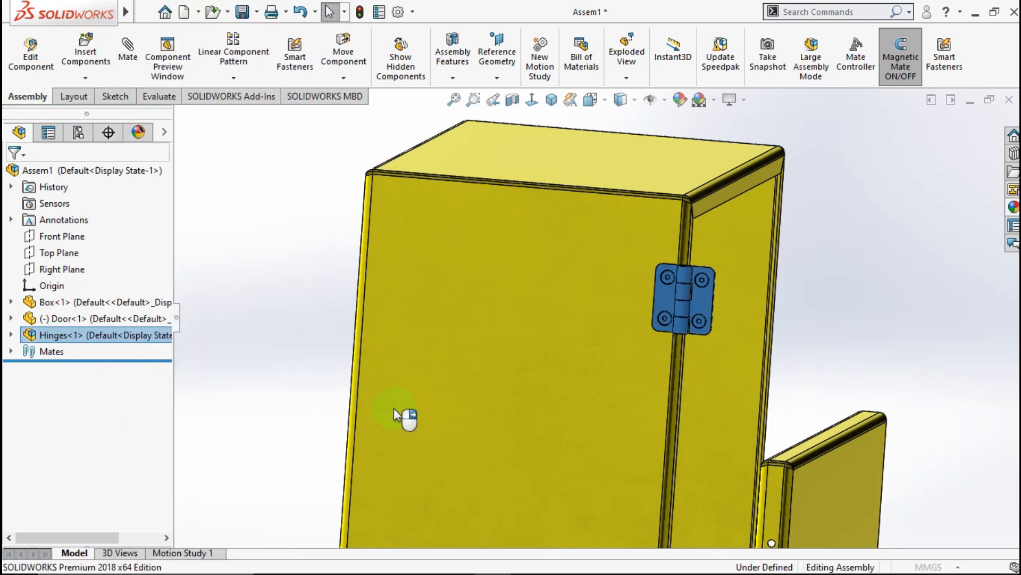
left_click(163, 173)
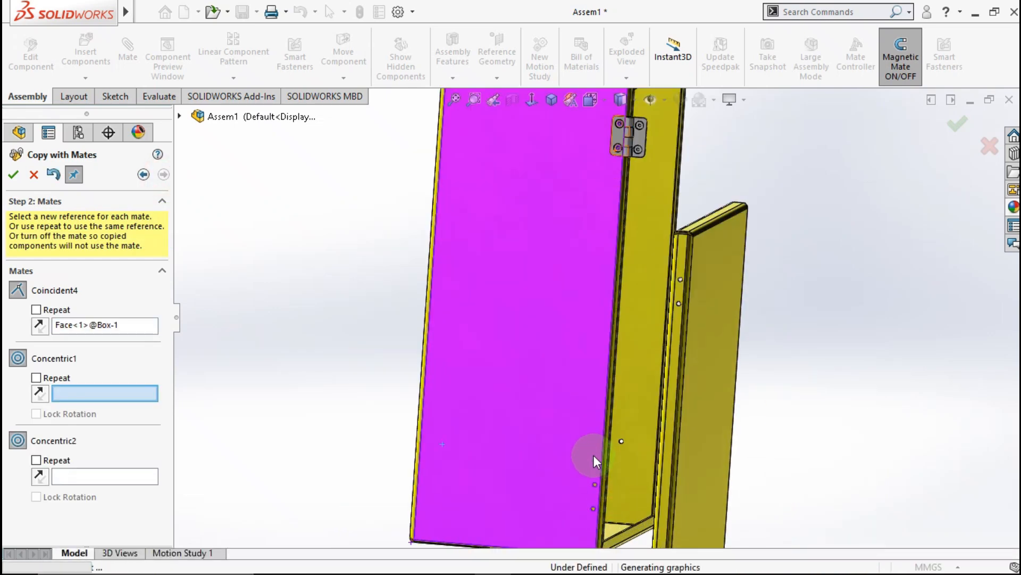
- Assign the two lower hinge holes in the box side to Concentric1 and Concentric2, place the hinge copy and close Copy with Mates
scroll(595, 461, "down", 8)
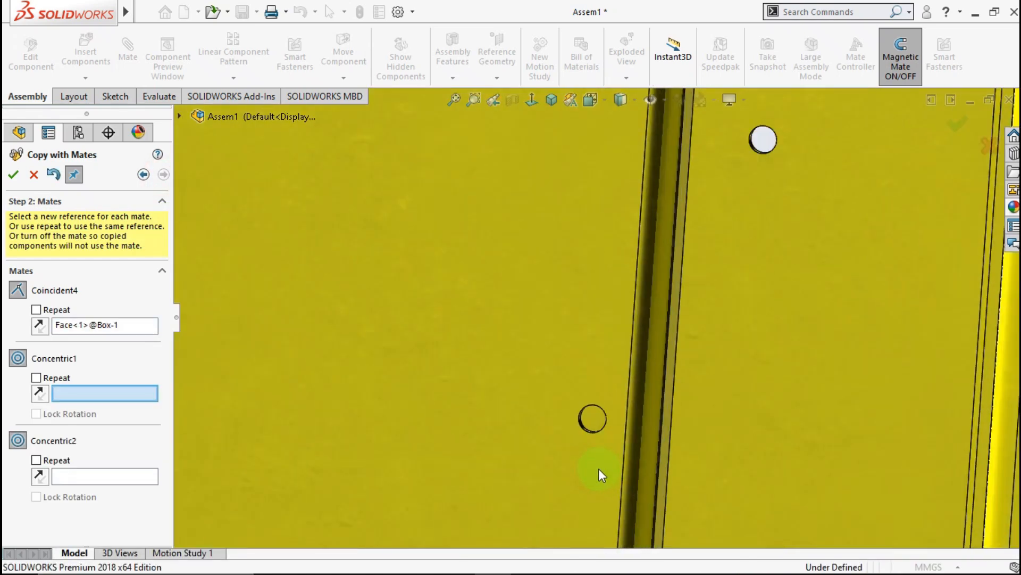
scroll(577, 424, "down", 5)
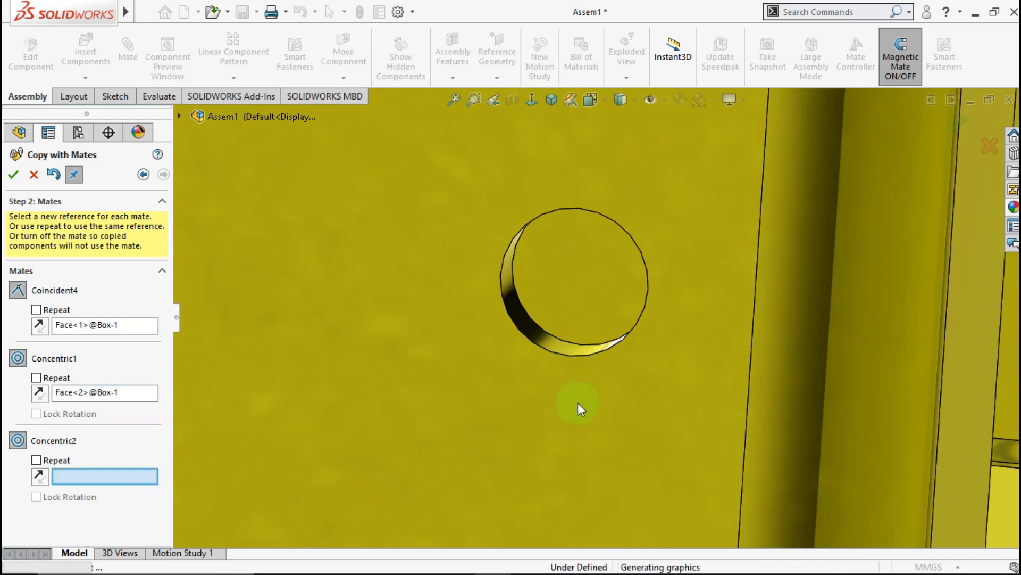
scroll(578, 403, "up", 8)
scroll(575, 474, "down", 4)
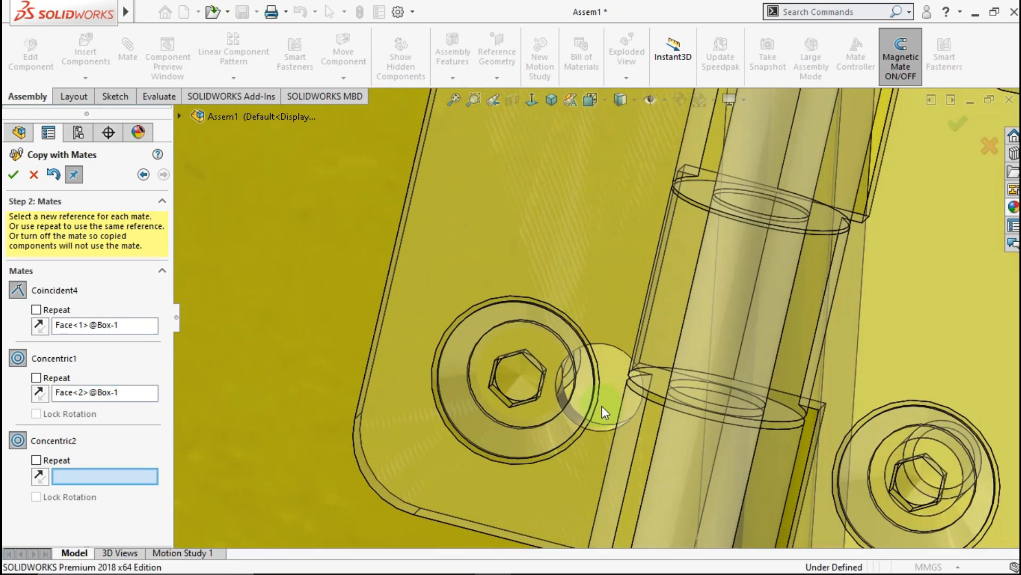
scroll(617, 463, "up", 10)
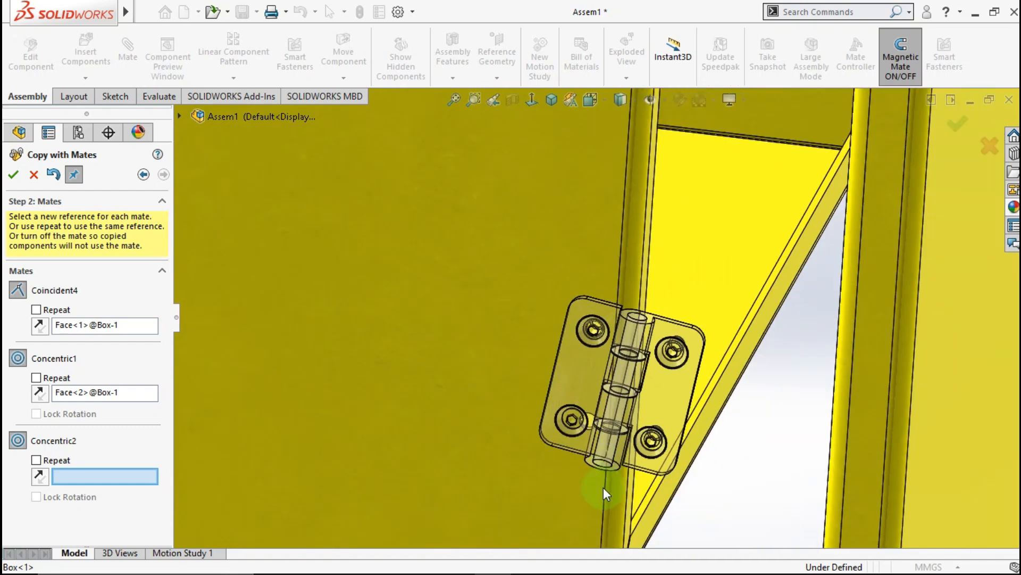
scroll(565, 344, "down", 8)
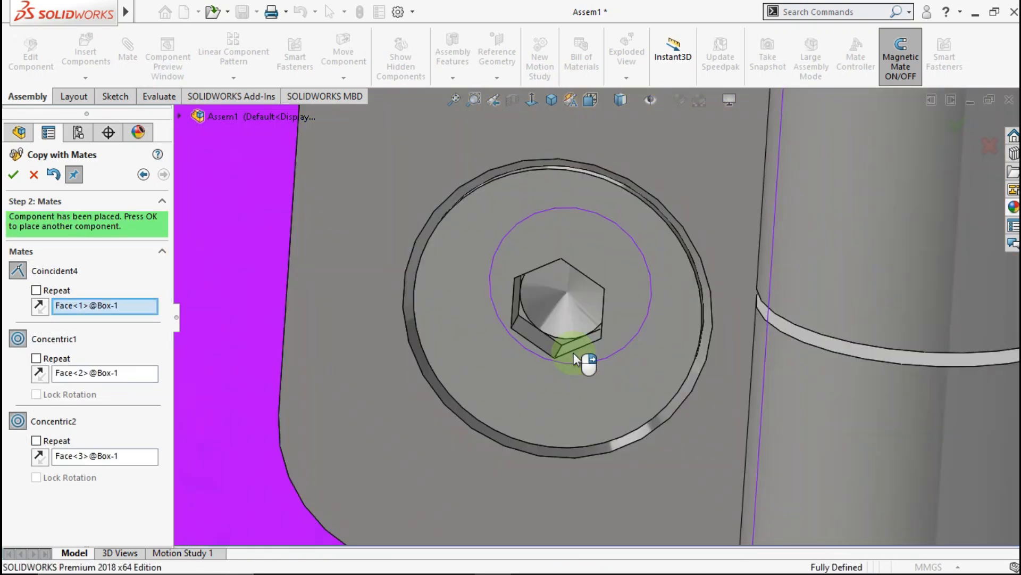
left_click(14, 181)
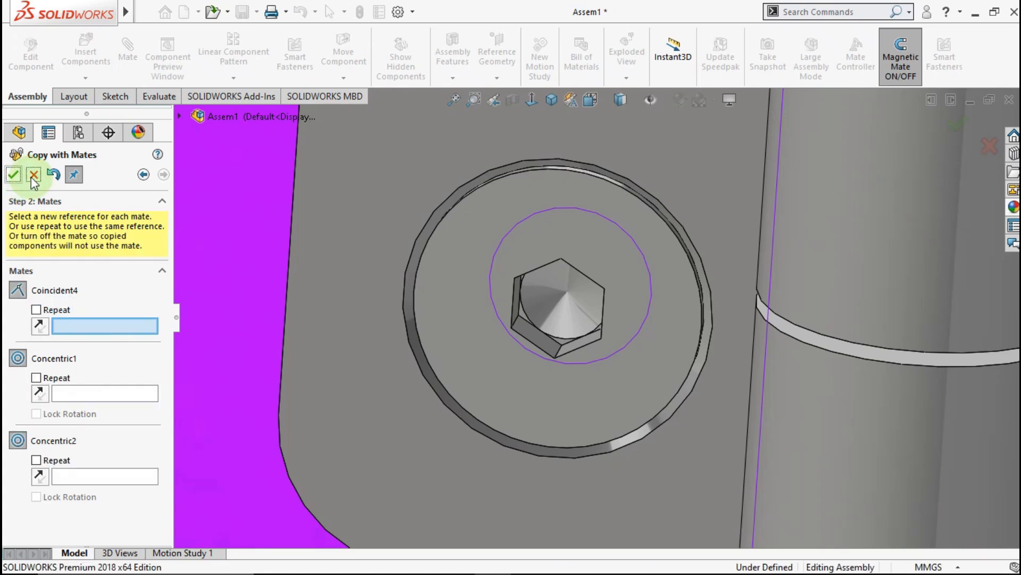
left_click(33, 176)
- Mate the door's hinge-side flange face coincident with the back face of the upper hinge's SHHPSD5-2-SET_r leaf
scroll(538, 267, "up", 10)
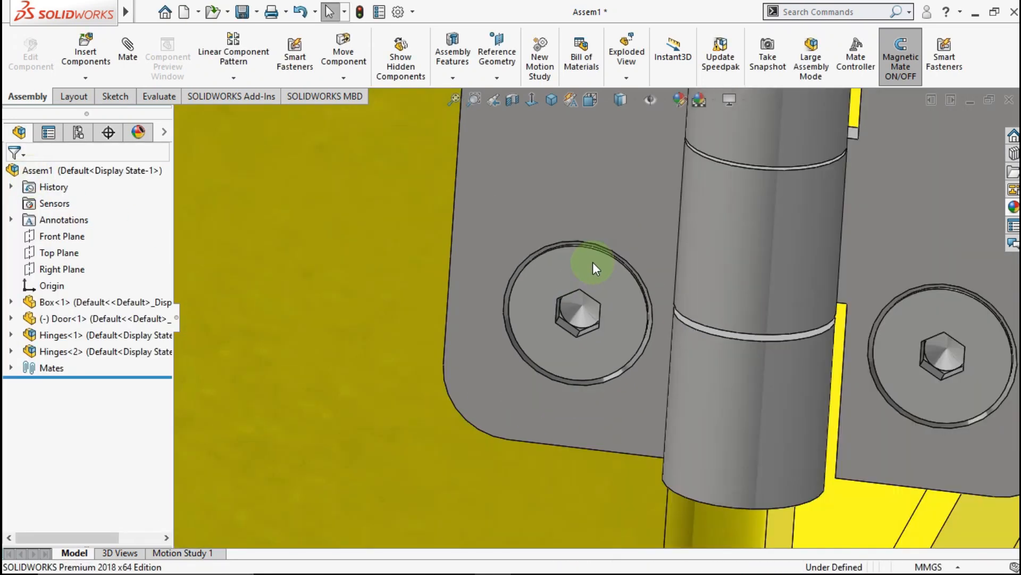
scroll(628, 263, "up", 5)
scroll(630, 267, "down", 3)
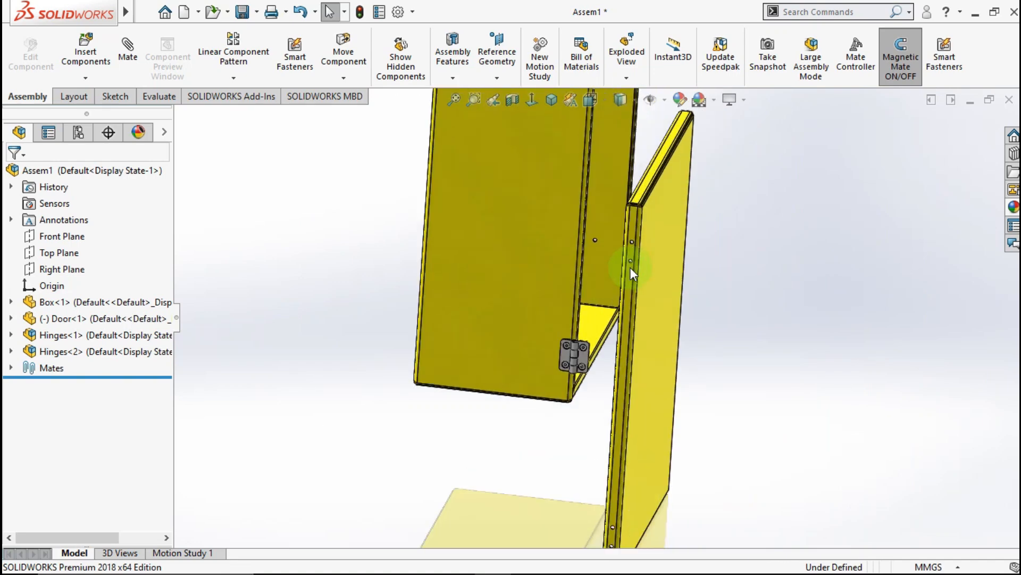
scroll(611, 230, "up", 4)
scroll(609, 300, "down", 1)
scroll(596, 366, "down", 8)
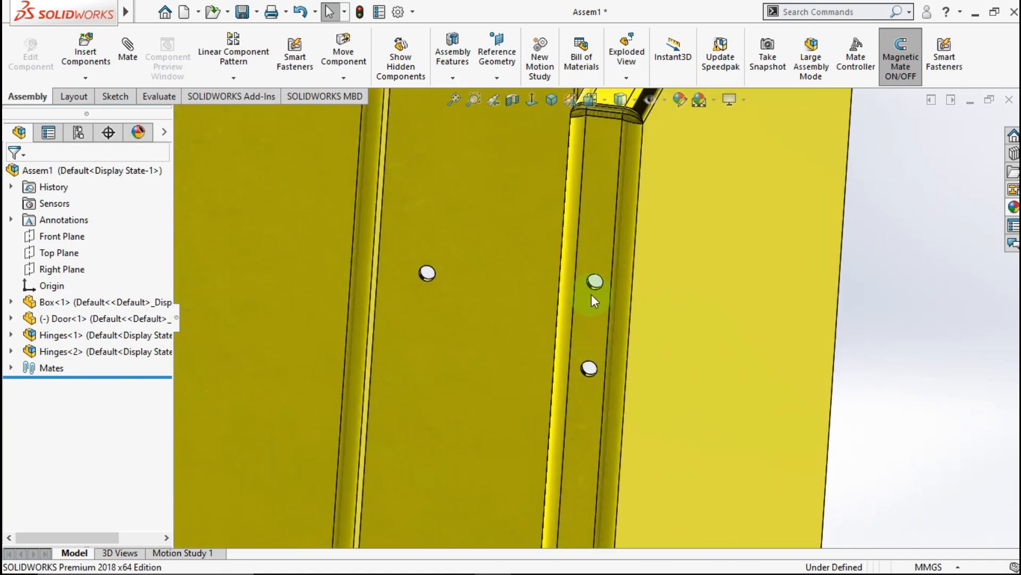
scroll(593, 290, "down", 2)
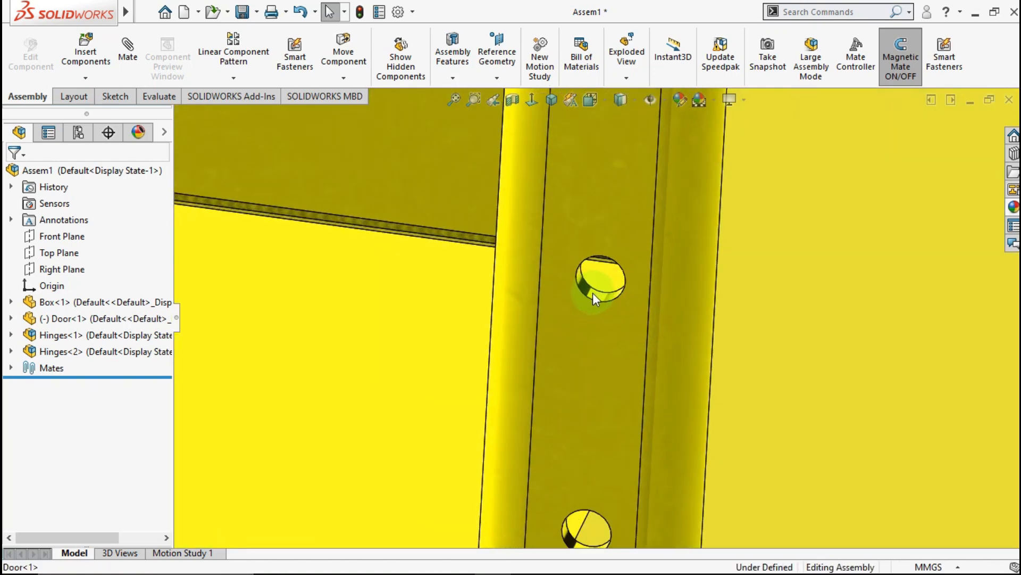
left_click(580, 317)
scroll(568, 312, "up", 6)
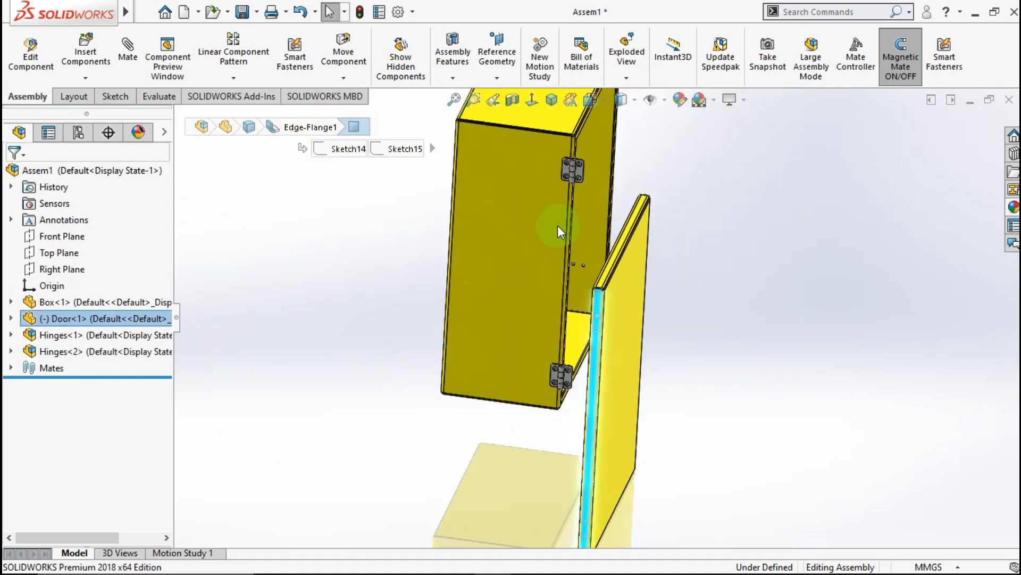
scroll(558, 225, "up", 3)
scroll(556, 165, "down", 3)
middle_click_drag(586, 224, 485, 319)
scroll(590, 229, "down", 5)
middle_click_drag(565, 226, 581, 256)
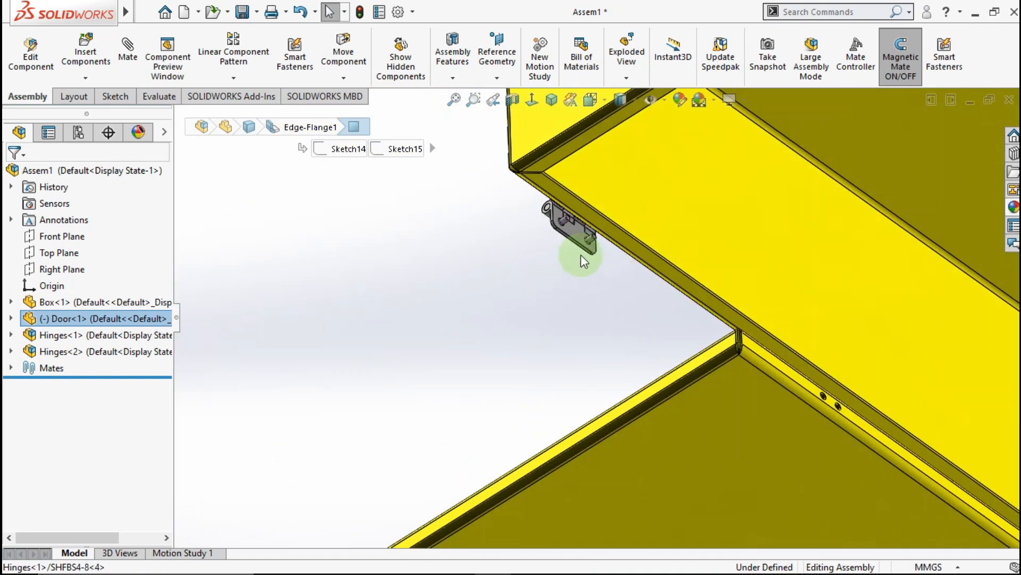
scroll(583, 258, "down", 2)
left_click(569, 234)
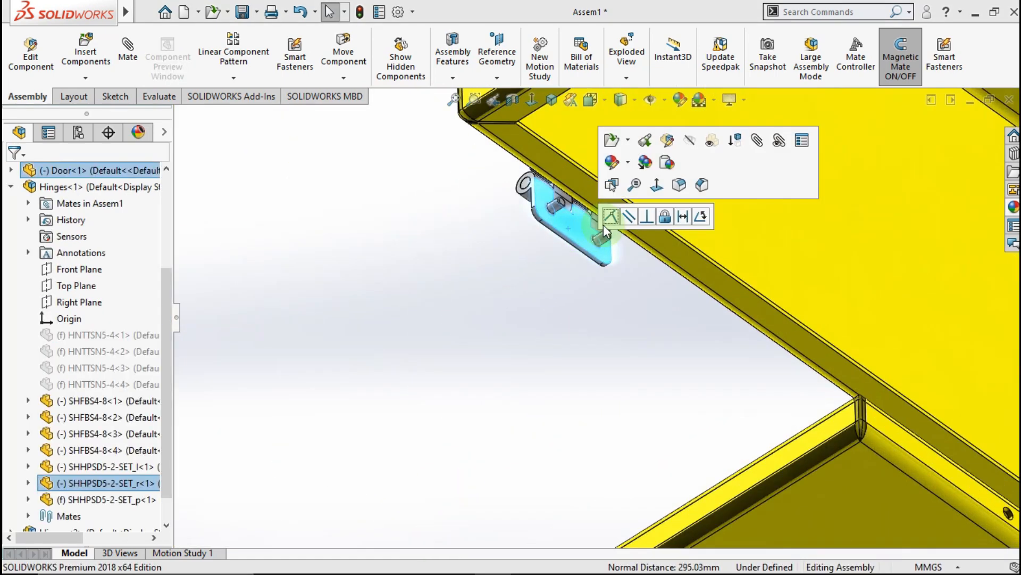
left_click(605, 222)
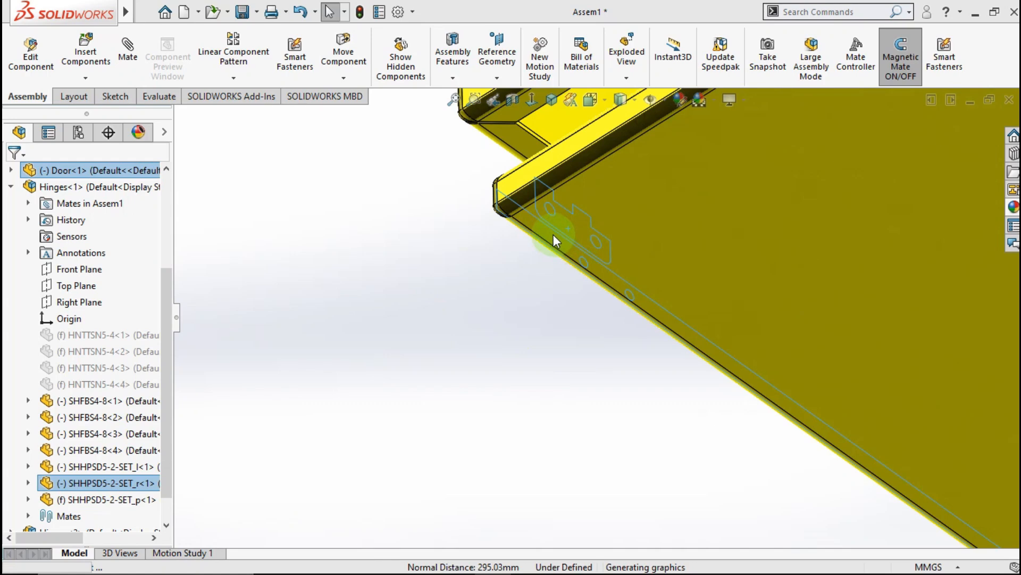
key("ctrl+z")
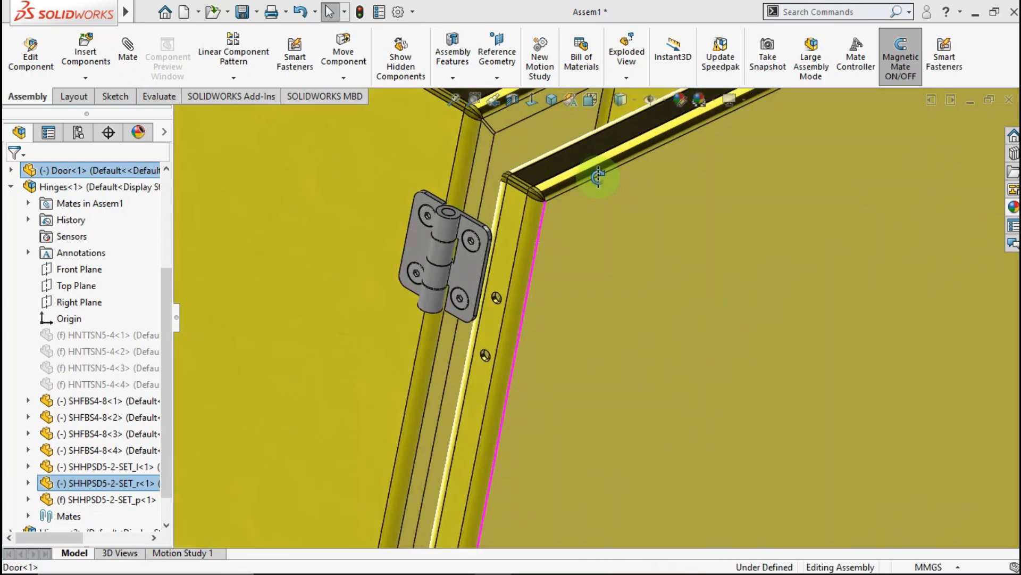
- Mate the upper hinge's SHFBS4-8<4> screw concentric with the matching upper hinge hole in the door flange
scroll(486, 239, "down", 2)
middle_click_drag(486, 239, 464, 340)
scroll(475, 279, "down", 6)
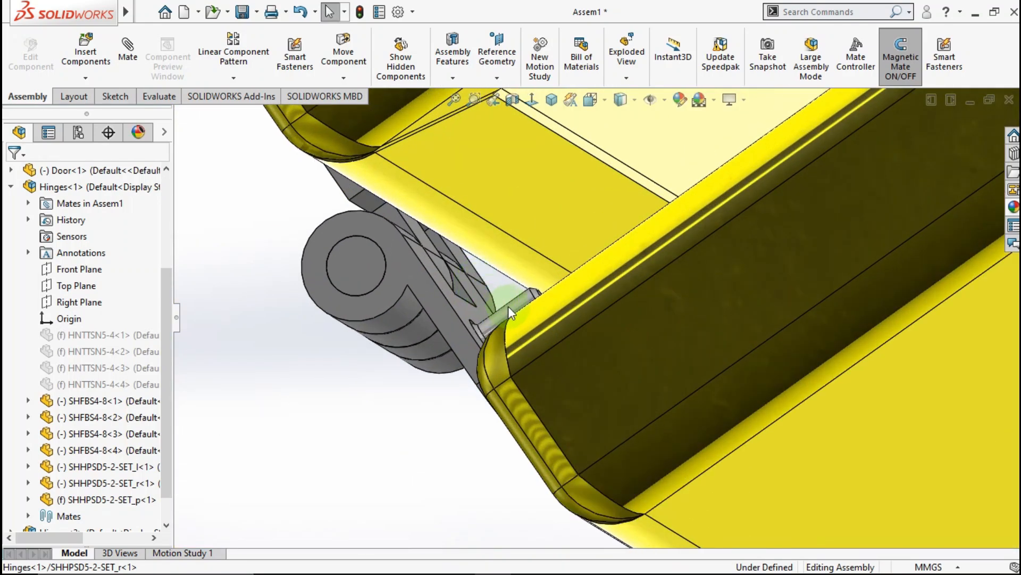
left_click(508, 304)
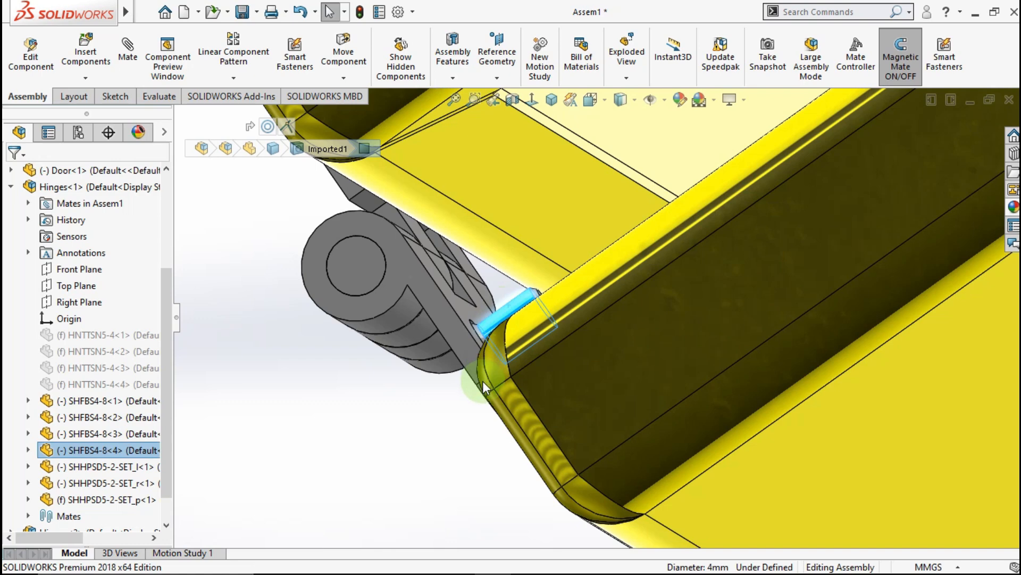
middle_click_drag(501, 432, 577, 426)
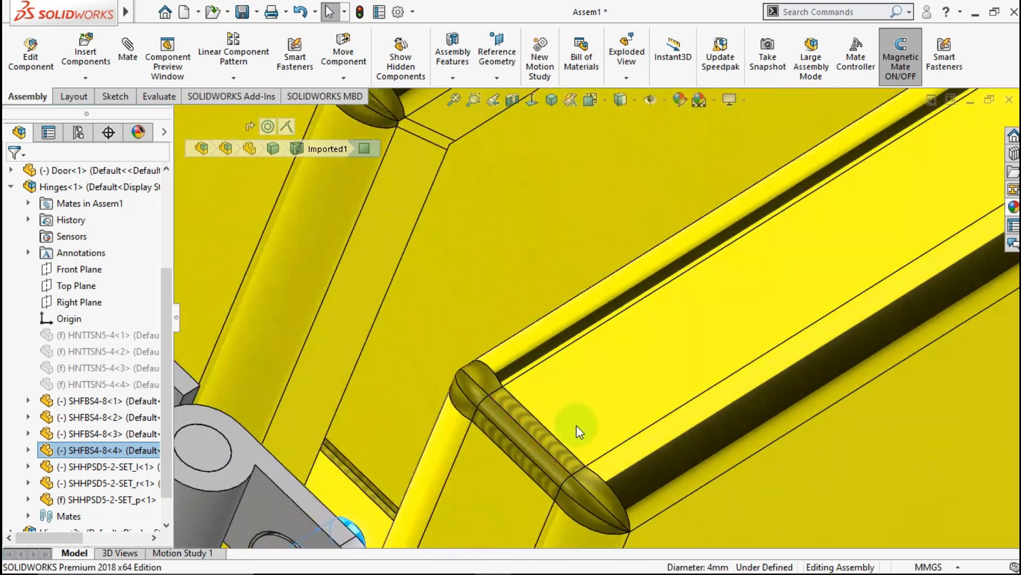
scroll(576, 426, "up", 5)
scroll(518, 468, "down", 5)
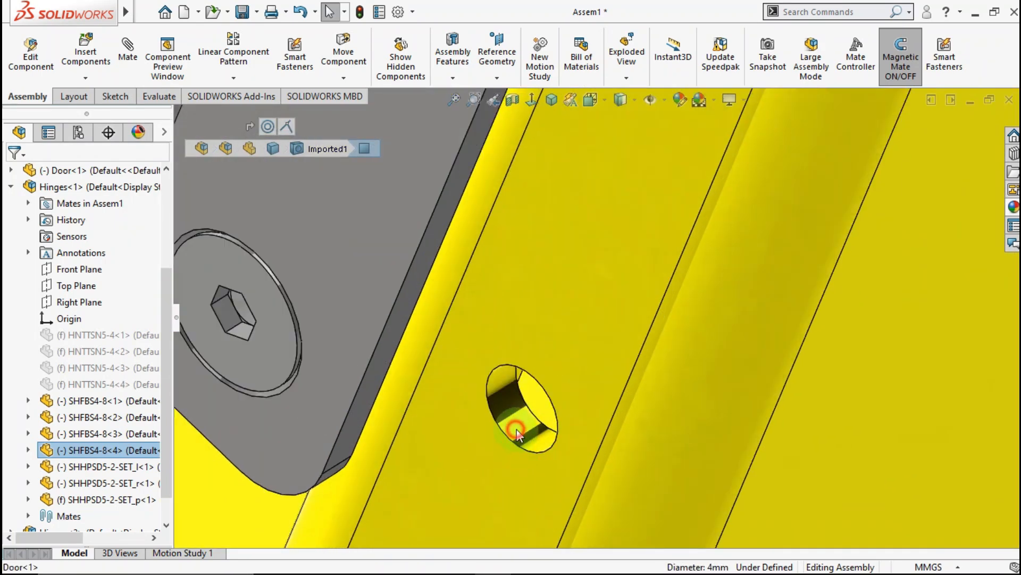
left_click(516, 429, "ctrl")
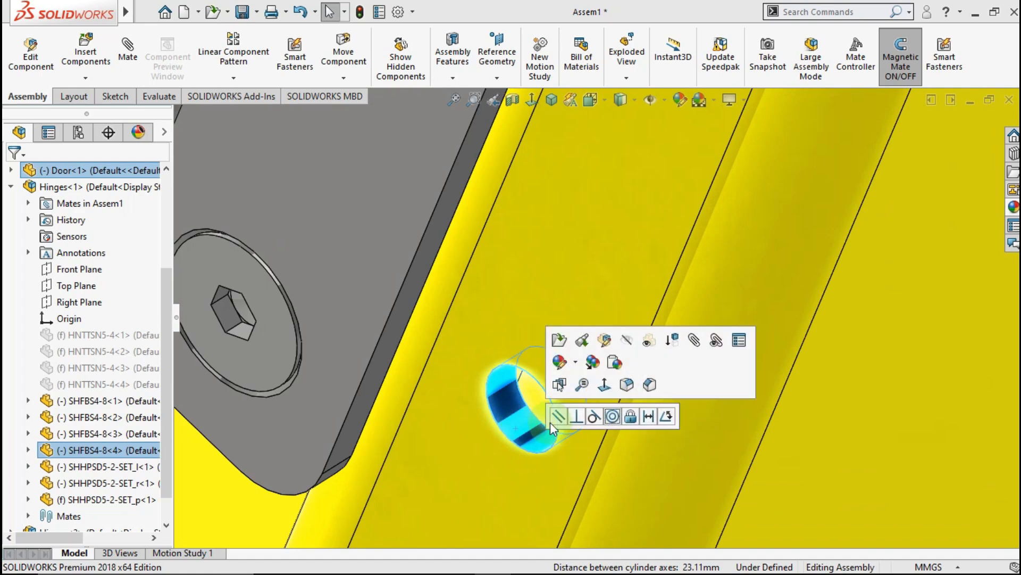
left_click(611, 418)
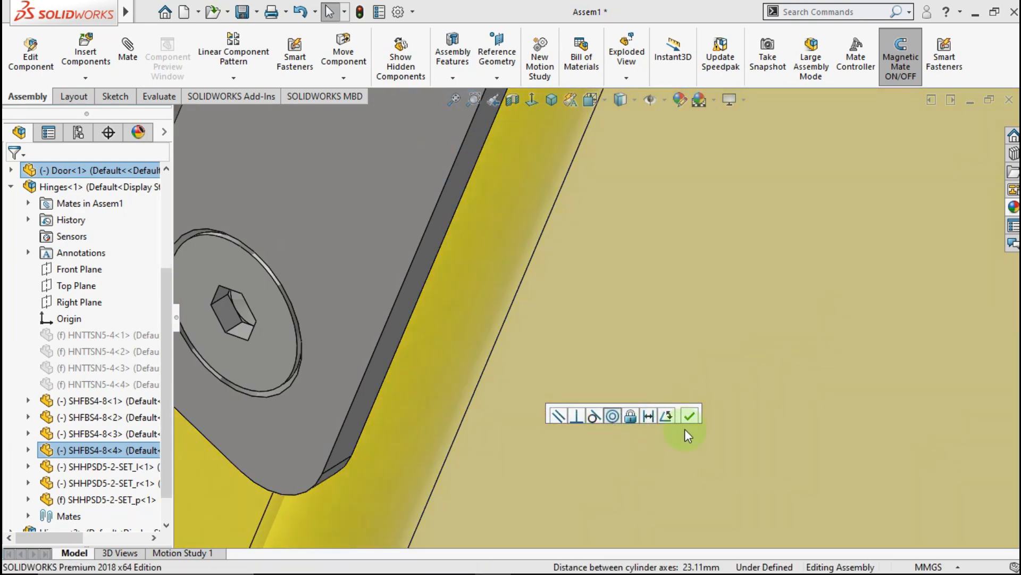
left_click(690, 416)
scroll(457, 411, "up", 3)
scroll(458, 411, "up", 10)
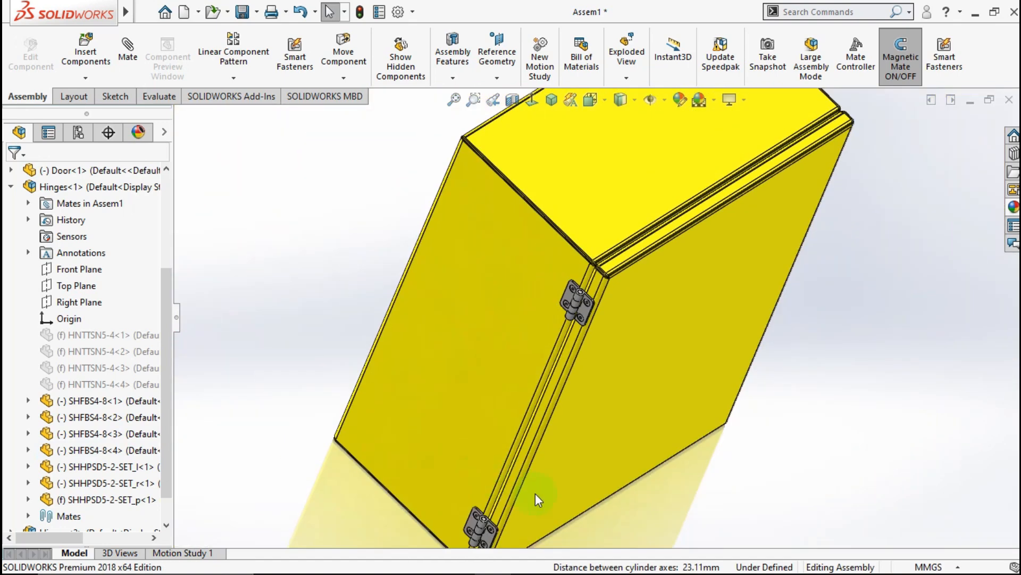
- Swing the lower end of the door clear of the lower hinge to expose the lower flange holes
scroll(535, 493, "up", 1)
scroll(531, 383, "down", 6)
middle_click_drag(585, 447, 622, 382)
left_click(625, 461)
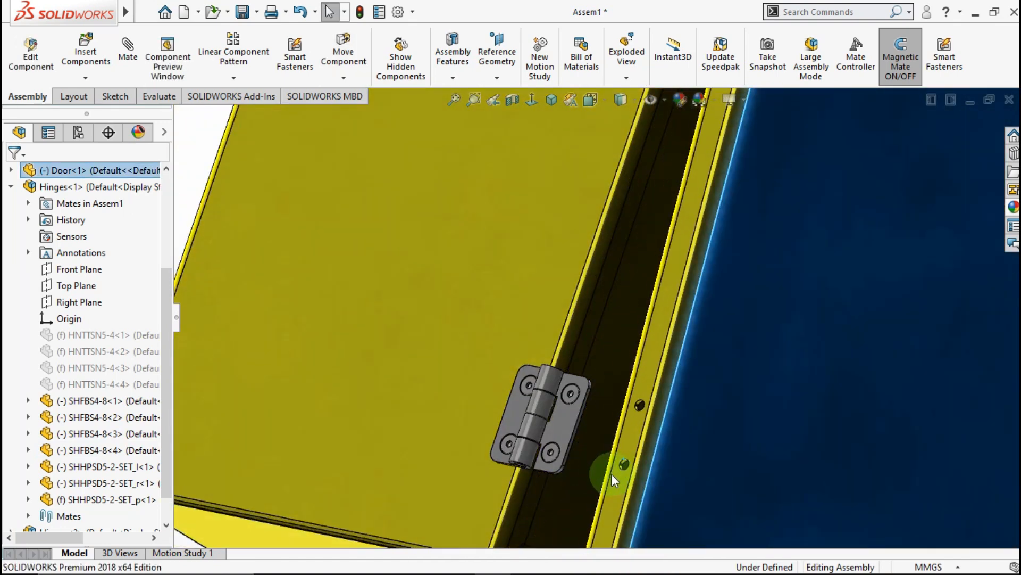
- Mate the lower hinge's SHFBS4-8<2> screw concentric with the matching lower hinge hole in the door flange
scroll(623, 426, "down", 5)
left_click(622, 385)
scroll(564, 411, "up", 1)
middle_click_drag(548, 417, 399, 417)
scroll(351, 403, "up", 5)
middle_click_drag(335, 382, 369, 275)
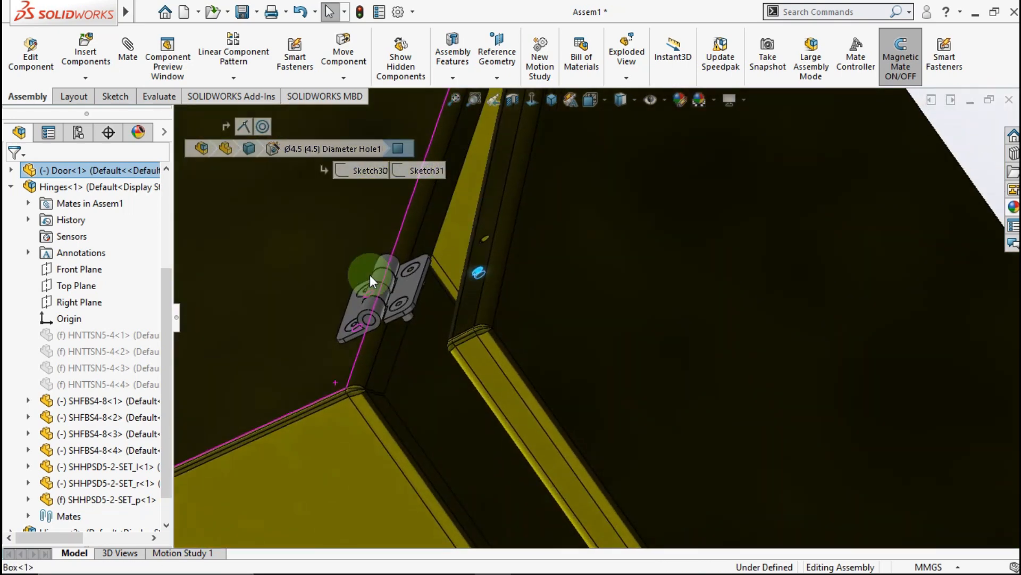
scroll(421, 332, "down", 5)
left_click(435, 252, "ctrl")
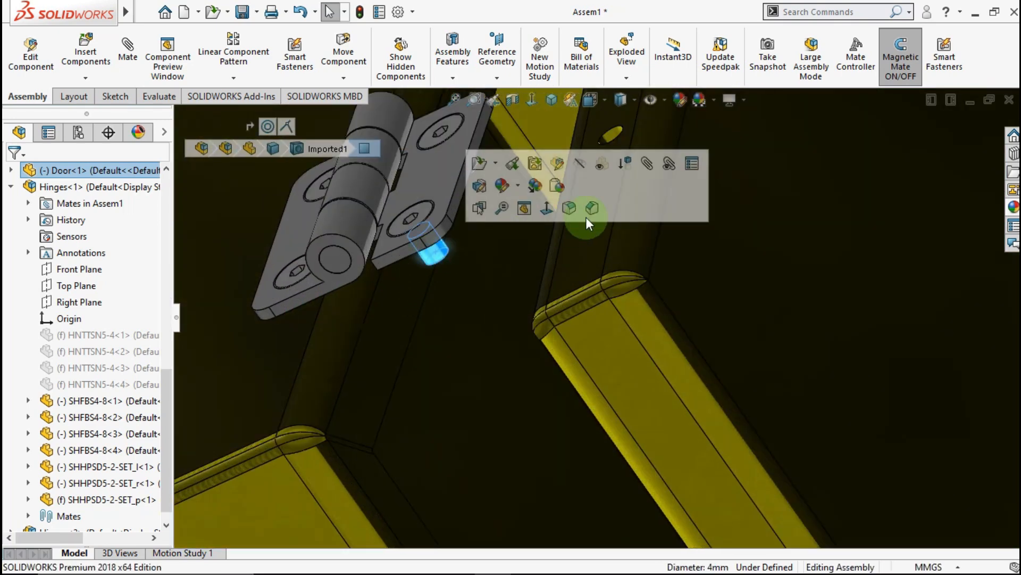
left_click(587, 210)
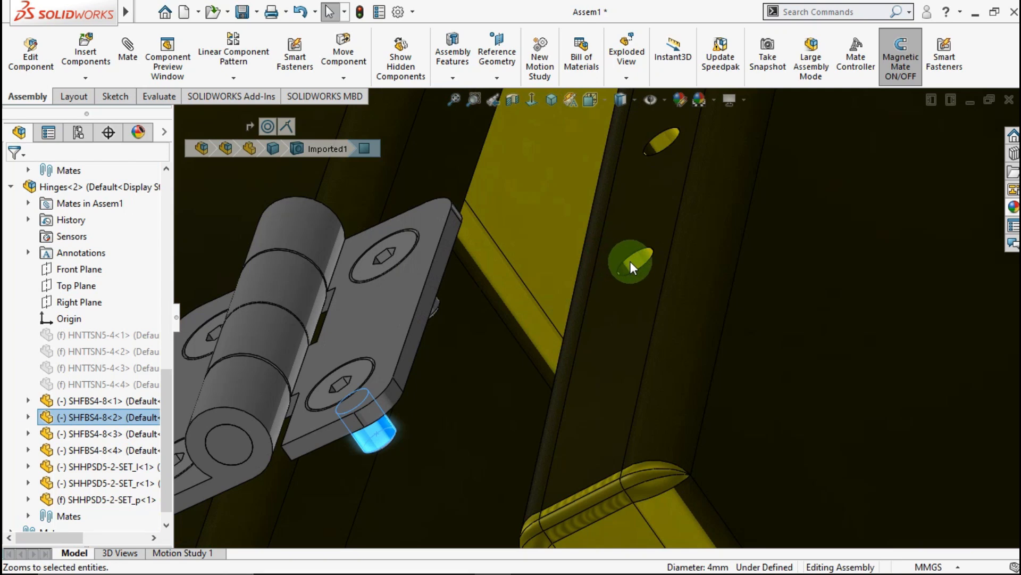
left_click(630, 261, "ctrl")
left_click(726, 249)
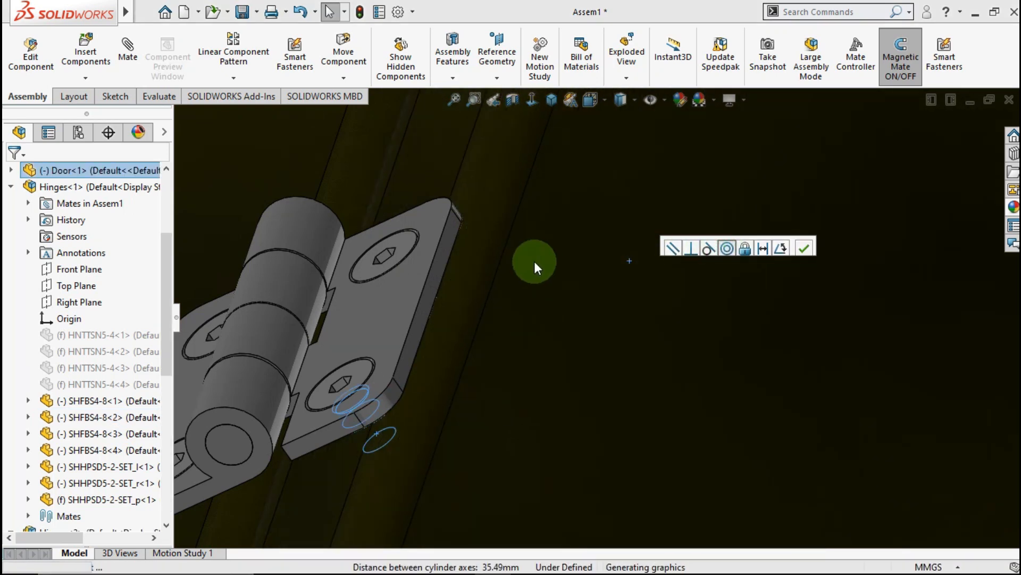
left_click(534, 261)
scroll(535, 230, "up", 5)
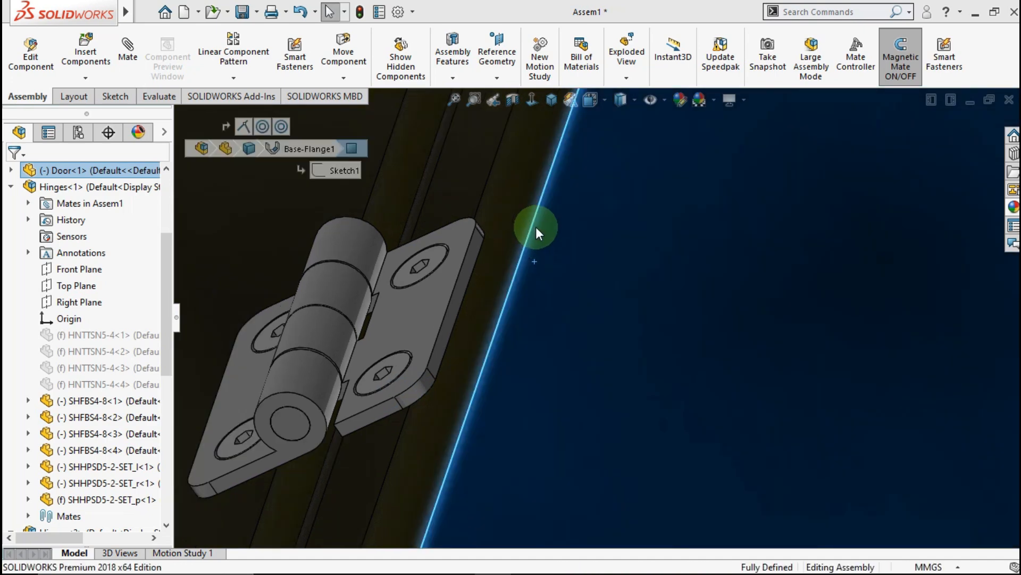
- Make the first Hinges subassembly, Hinges<1>, flexible so its leaves can move within the assembly
left_click(551, 100)
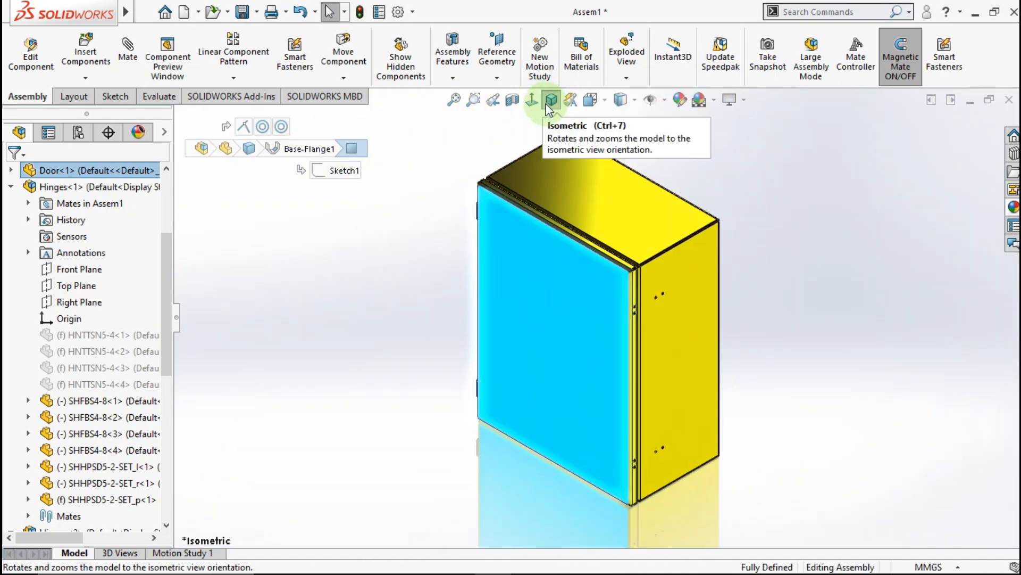
left_click_drag(311, 278, 427, 445)
scroll(519, 295, "down", 2)
mouse_move(523, 300)
middle_mouse_down()
mouse_move(597, 228)
mouse_move(611, 273)
mouse_move(289, 394)
middle_mouse_up()
left_click(289, 390)
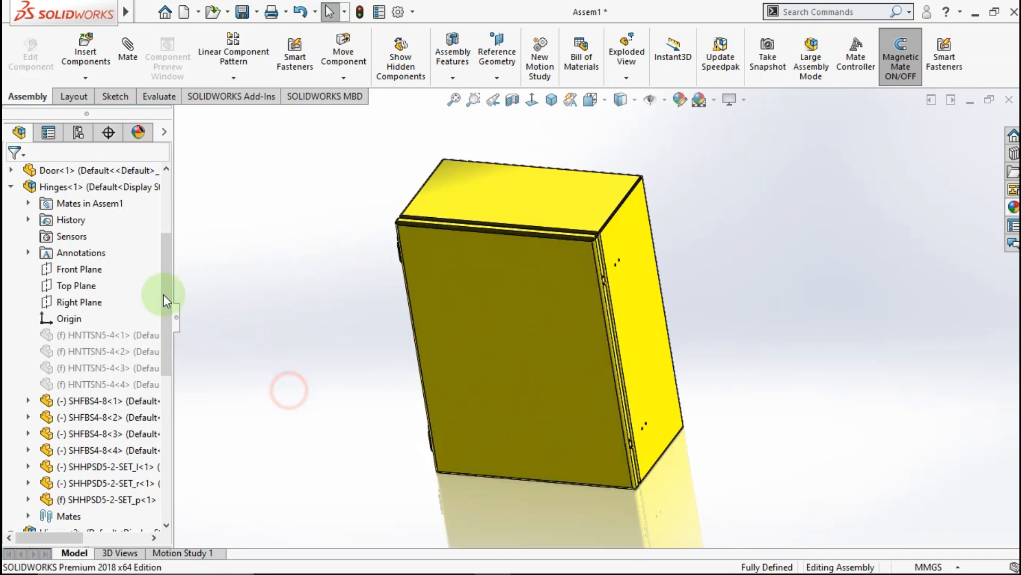
right_click(74, 188)
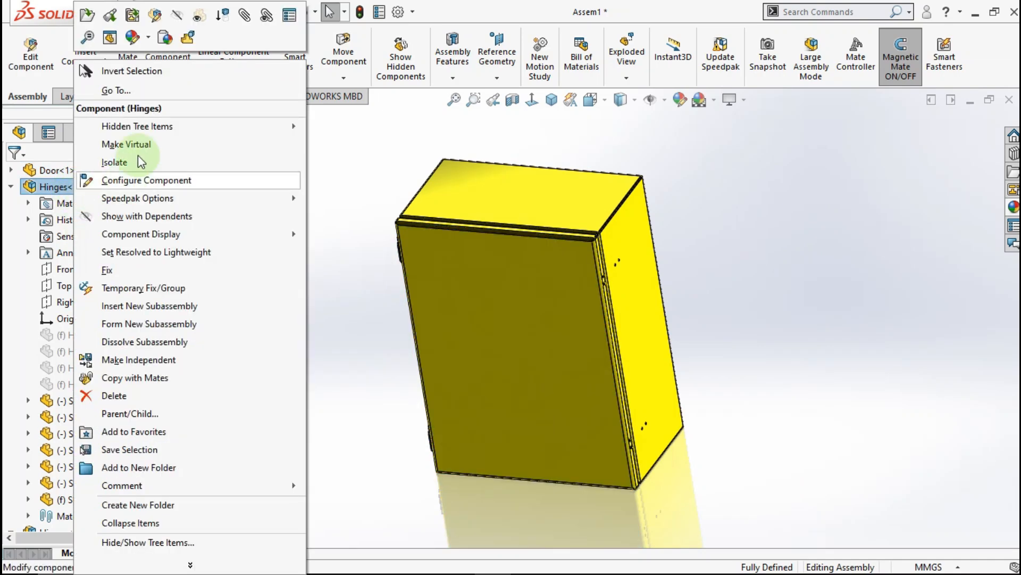
left_click(187, 43)
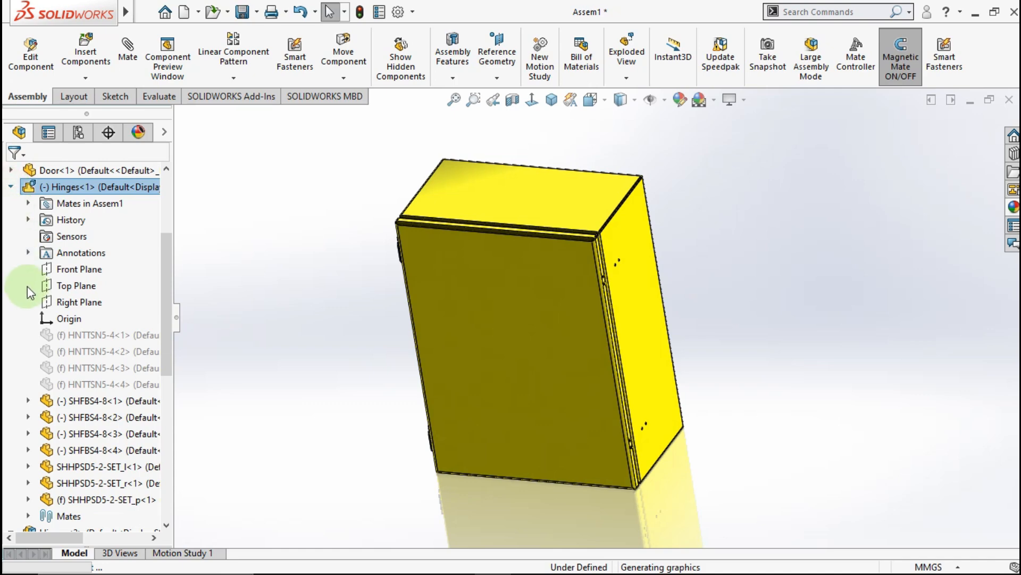
- Collapse the component tree and make the second Hinges subassembly, Hinges<2>, flexible
left_click(11, 186)
left_click(11, 202)
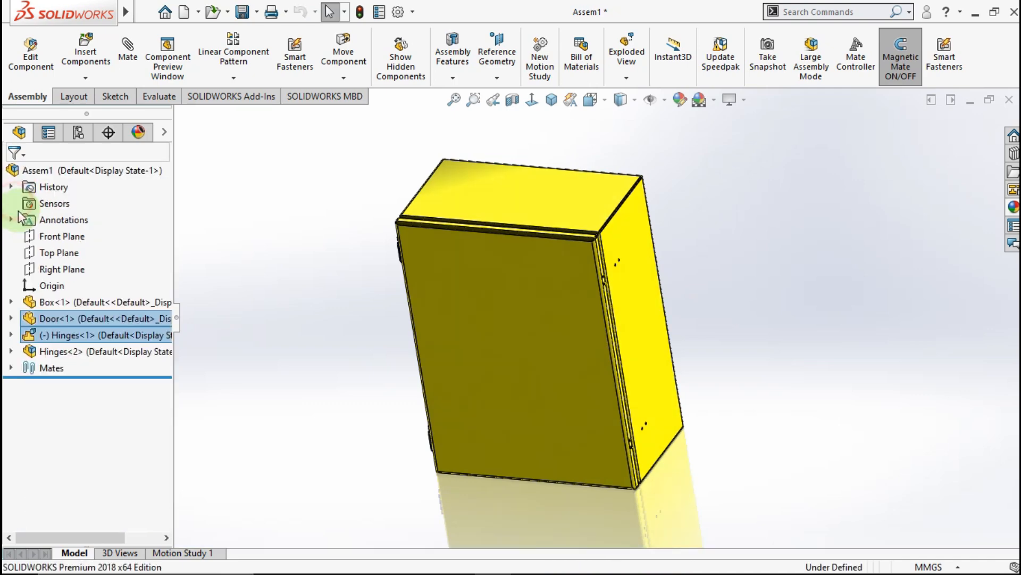
right_click(63, 352)
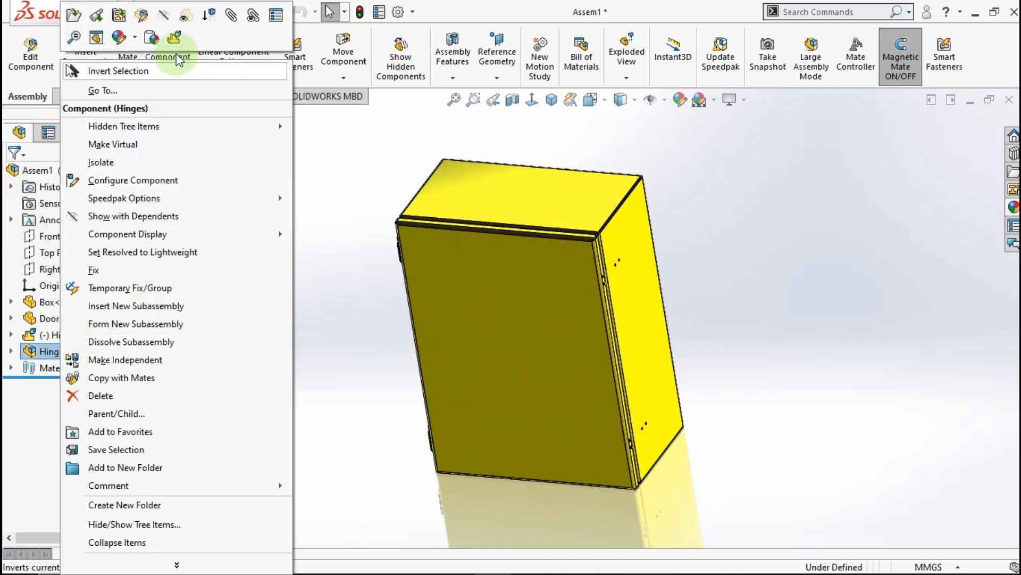
left_click(178, 47)
left_click(311, 267)
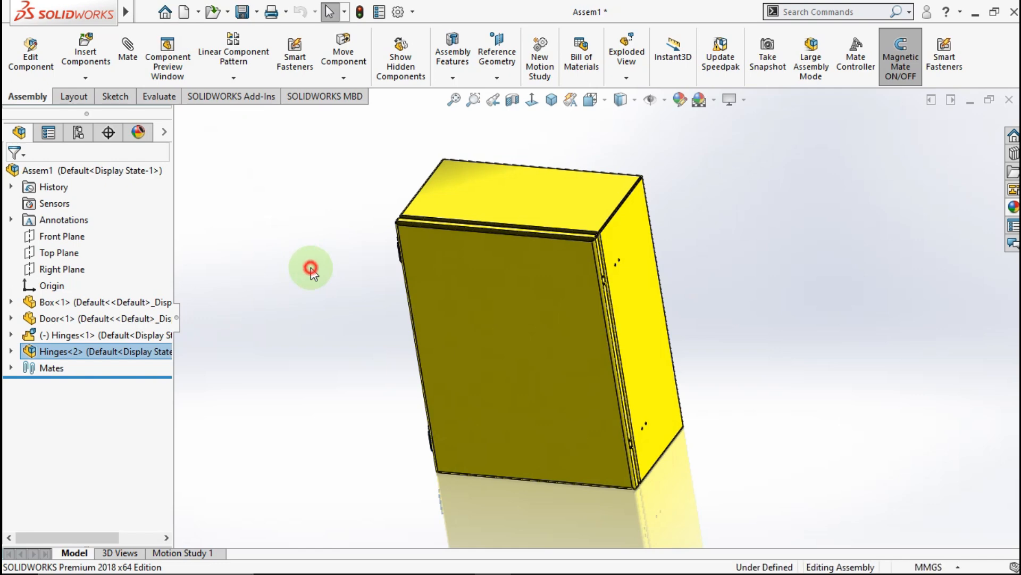
- Swing the door partly open on its flexible hinges to test its movement
middle_click_drag(547, 349, 550, 340)
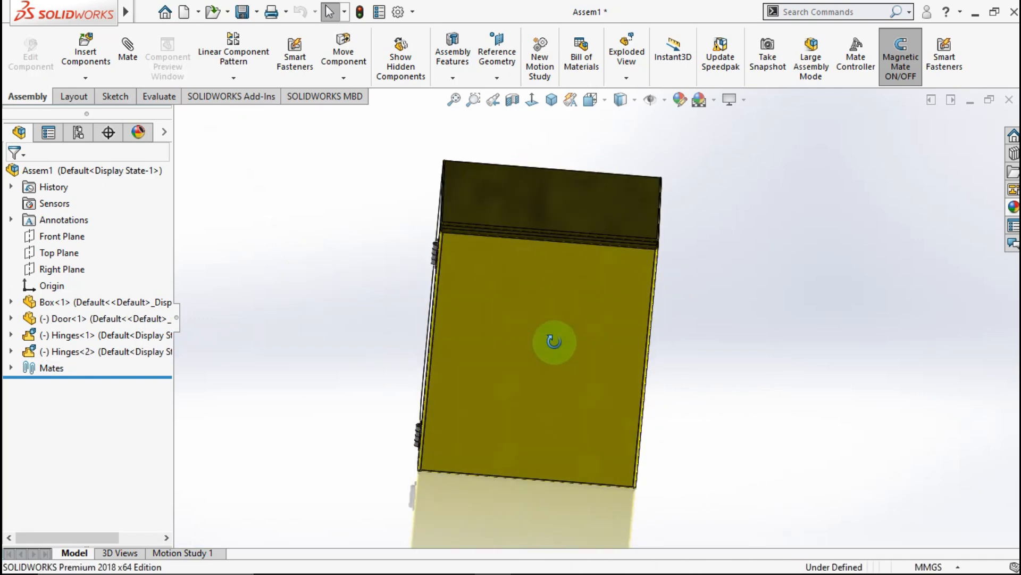
left_click(585, 352)
left_click_drag(585, 352, 557, 340)
scroll(558, 340, "down", 1)
middle_click_drag(568, 330, 614, 297)
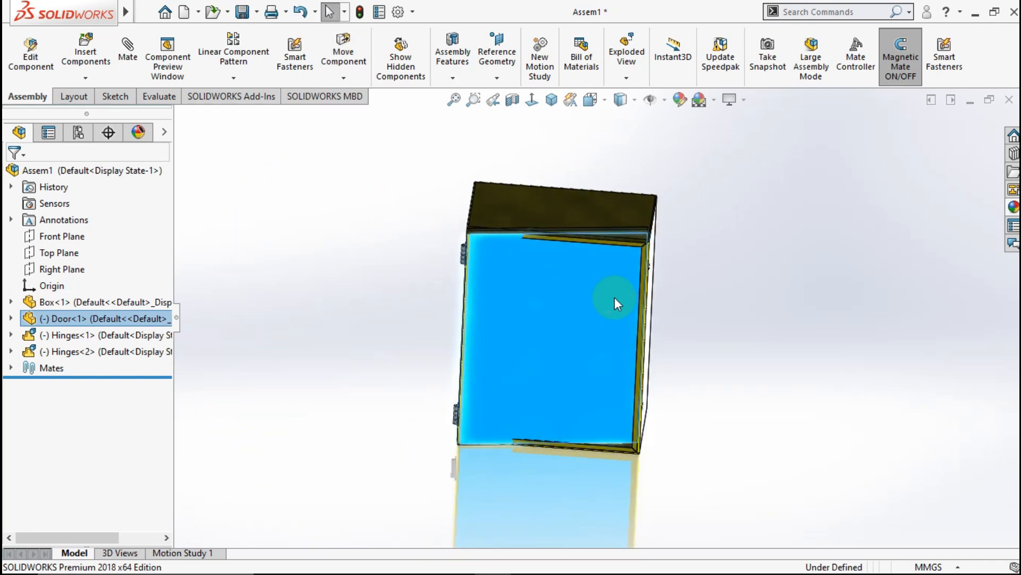
- Mate the door's front face parallel to the box's front lip face at the opening
scroll(624, 274, "down", 3)
scroll(652, 255, "down", 2)
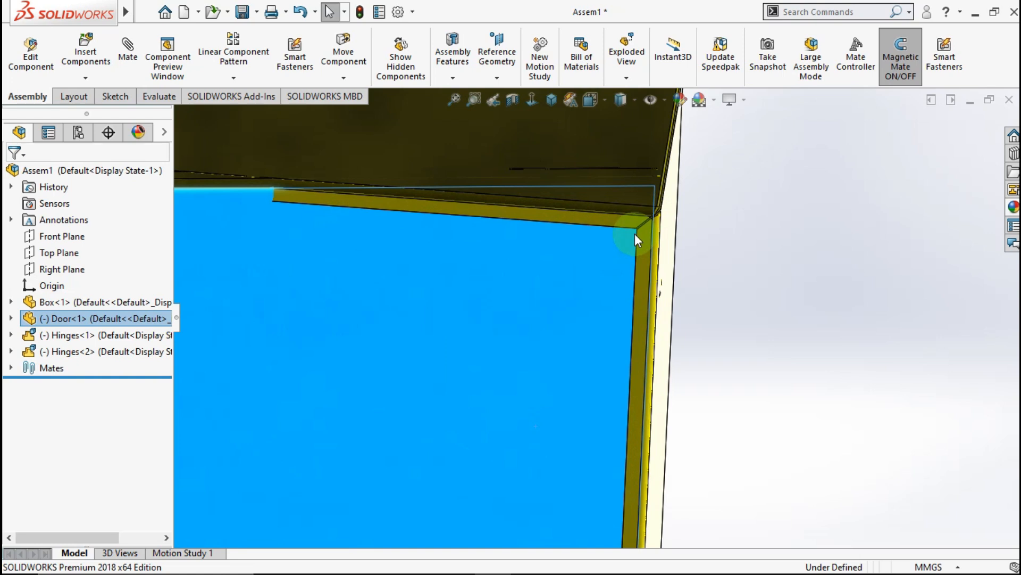
left_click(630, 219, "ctrl")
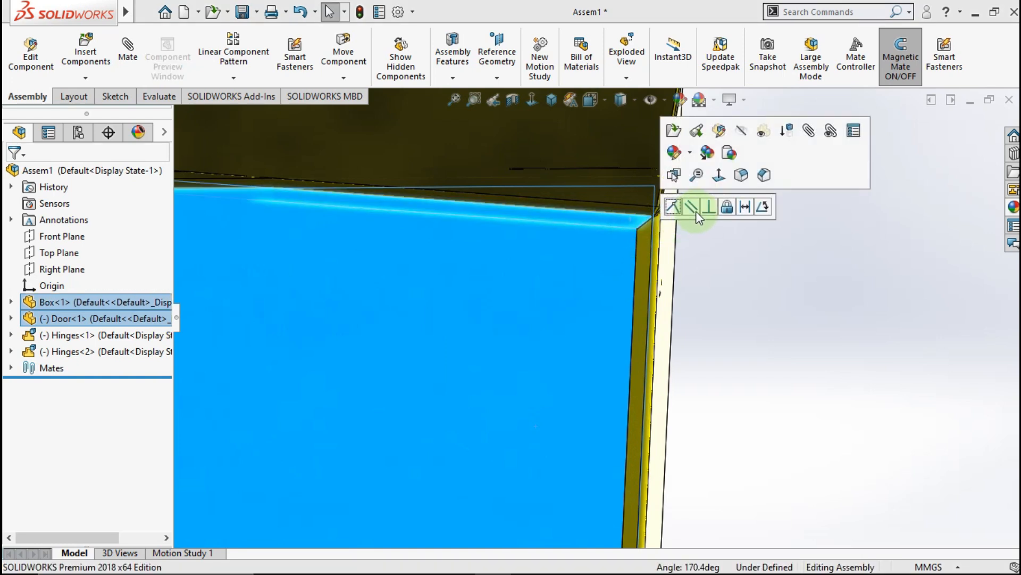
left_click(693, 206)
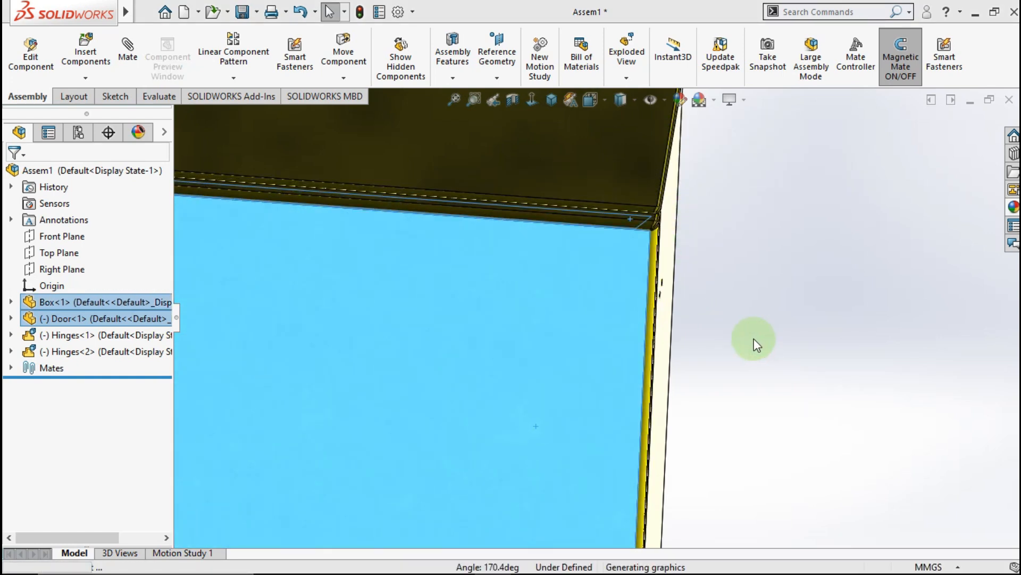
scroll(705, 369, "up", 5)
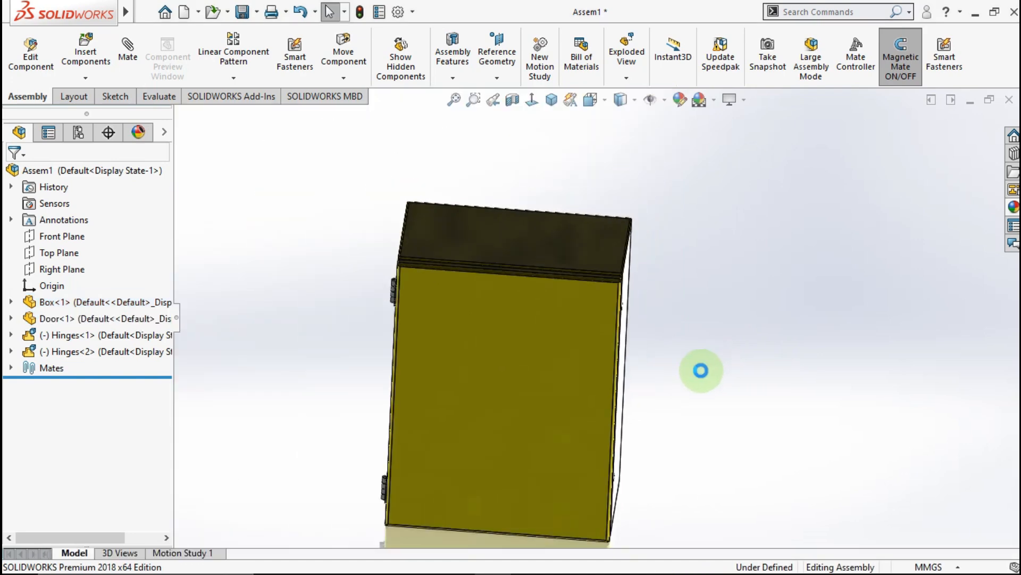
- Insert the Holder part and Lock assembly from the STD PART Lock folder and place them beside the door
middle_click_drag(666, 362, 586, 298)
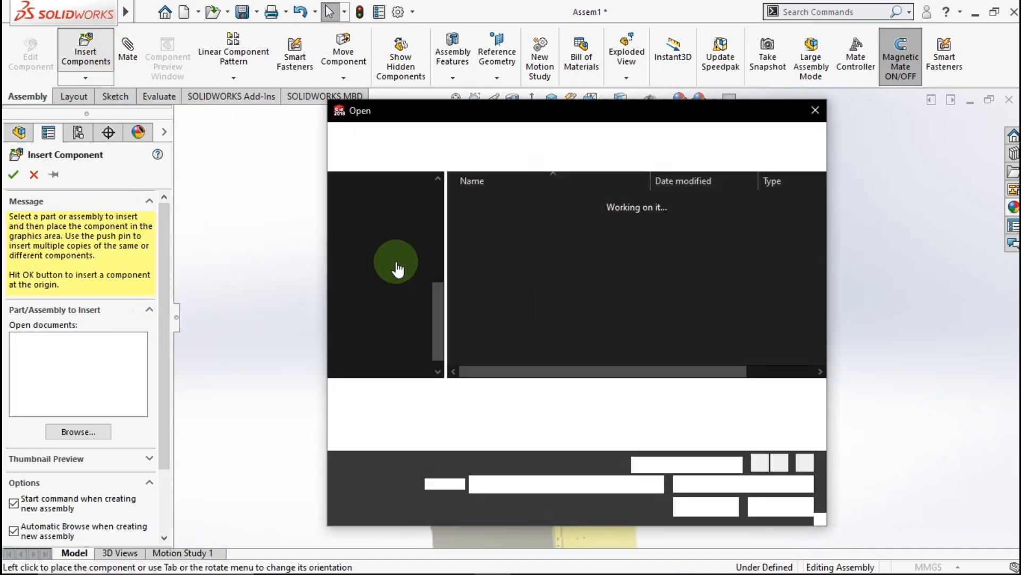
left_click(398, 134)
double_click(474, 223)
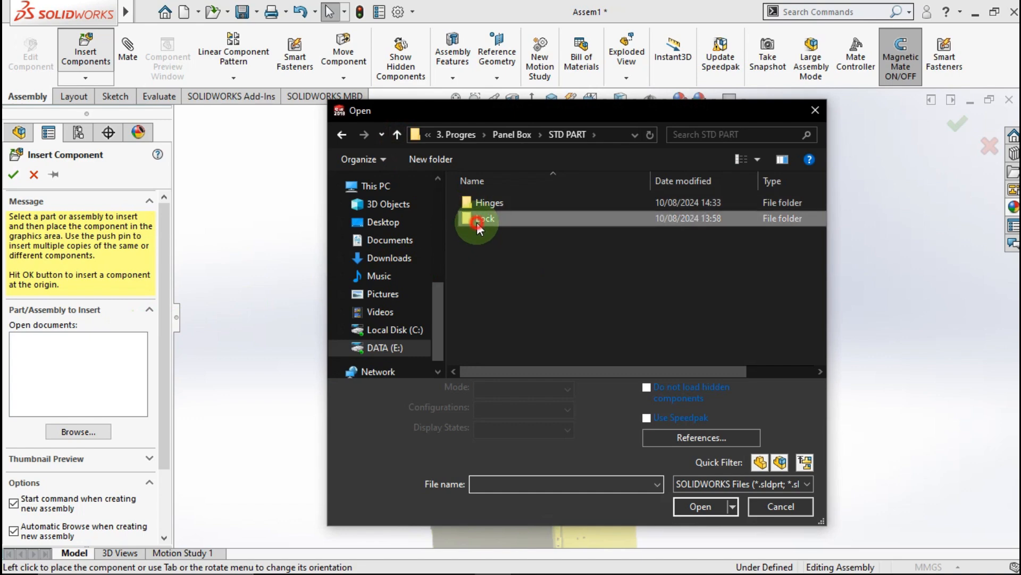
left_click(486, 218)
left_click(485, 205, "ctrl")
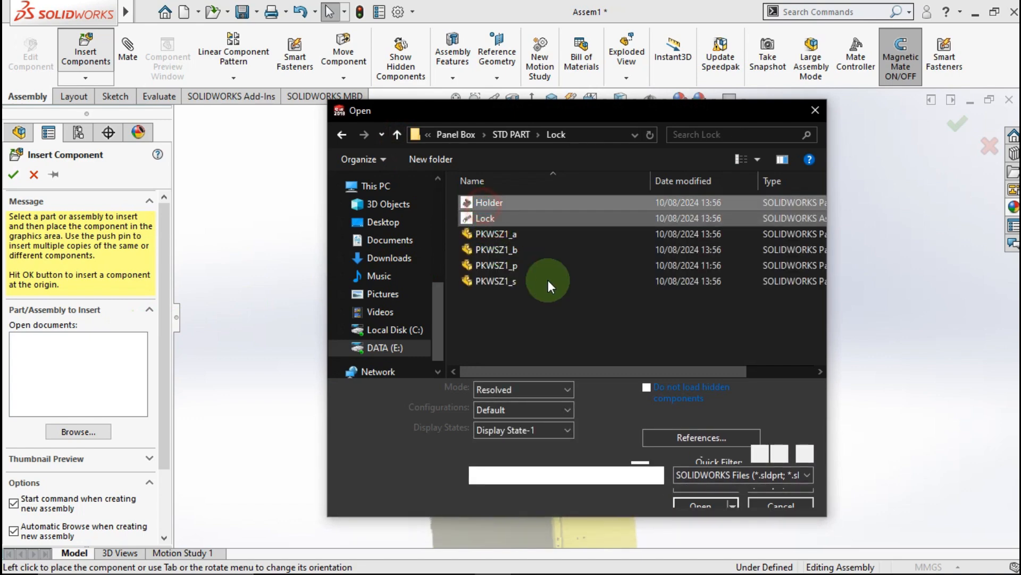
left_click(689, 508)
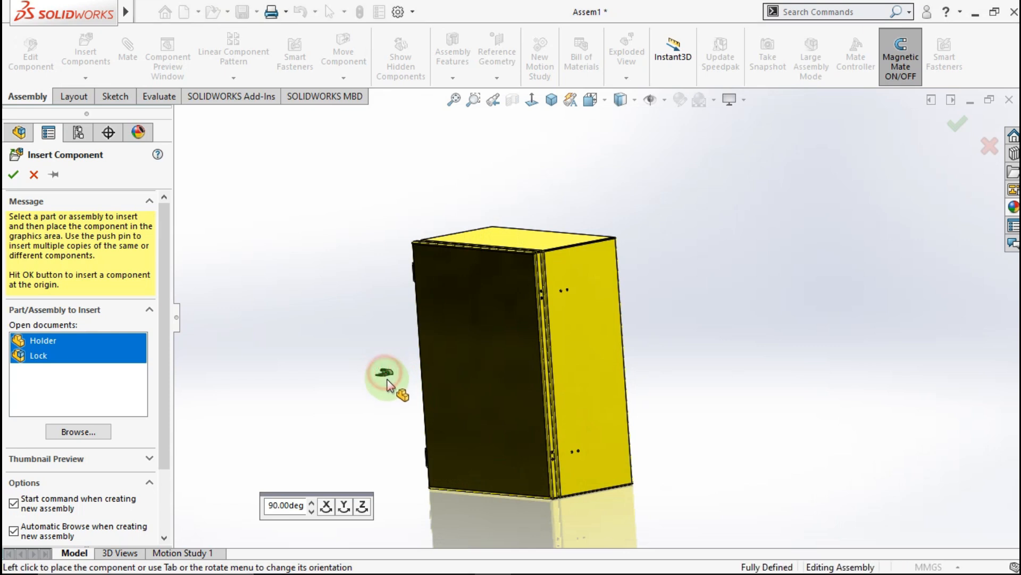
left_click(388, 379)
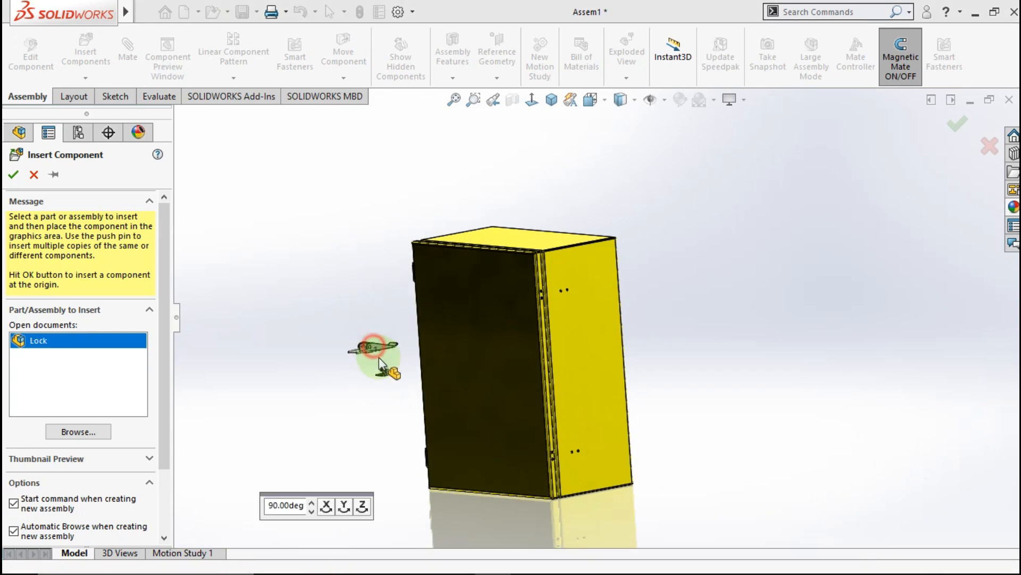
left_click(373, 348)
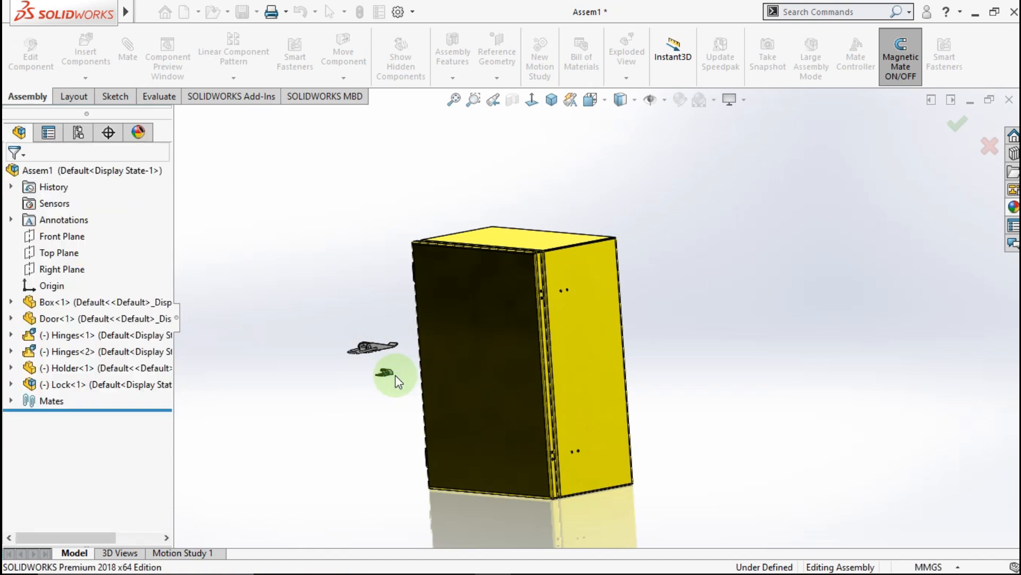
- Rotate the Holder and mate its back face coincident with the door's flange face beside the upper holes opposite the hinges
scroll(395, 375, "down", 10)
right_click_drag(510, 342, 482, 384)
scroll(458, 400, "down", 1)
scroll(566, 324, "up", 6)
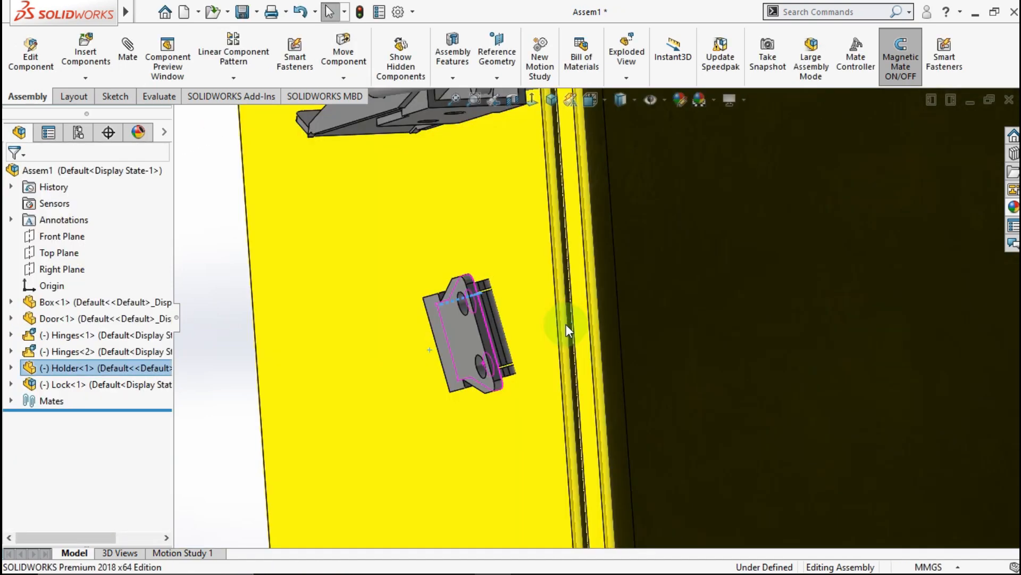
left_click(463, 343)
scroll(654, 279, "up", 3)
middle_click_drag(674, 267, 600, 285)
scroll(696, 236, "down", 6)
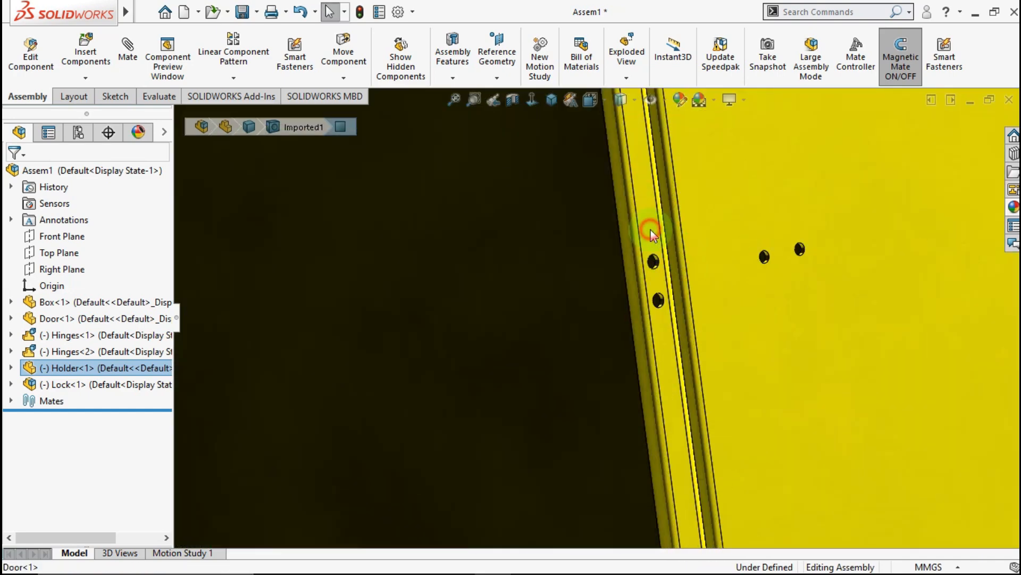
left_click(651, 230)
left_click(691, 220)
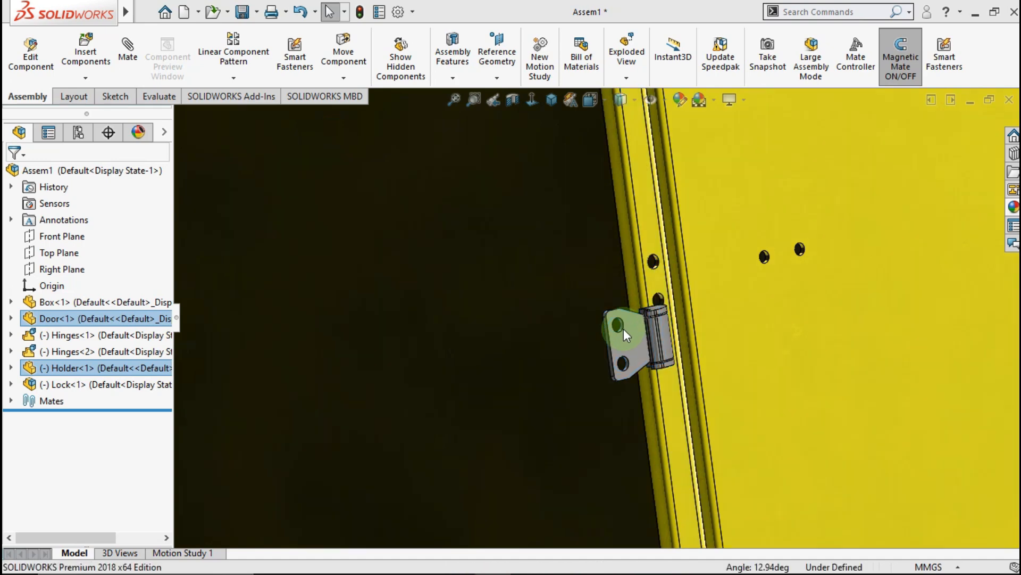
- Mate the Holder's upper hole concentric with the first hole of the upper pair in the door flange
scroll(622, 325, "down", 4)
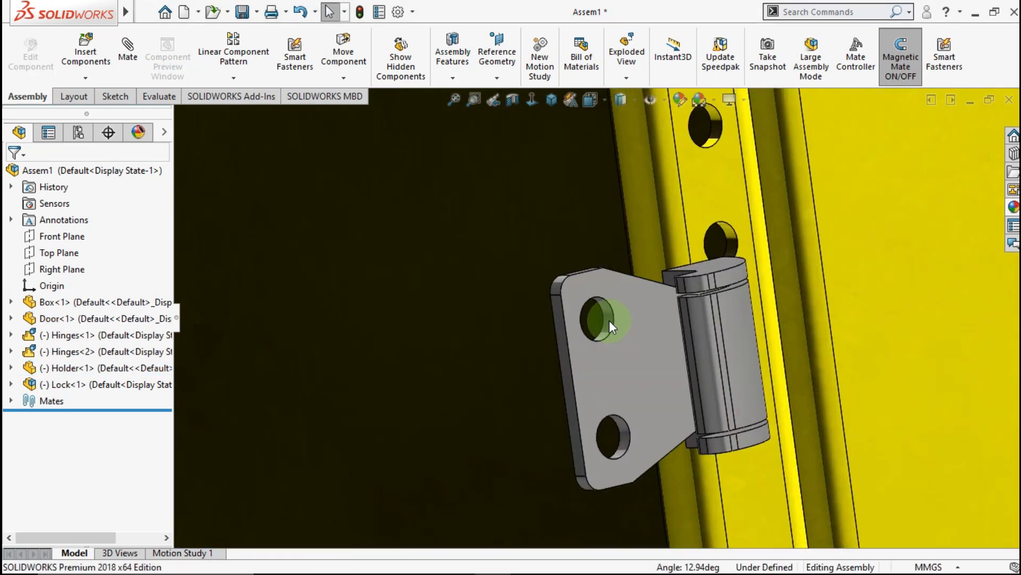
left_click(601, 319)
scroll(660, 313, "up", 3)
scroll(595, 300, "down", 3)
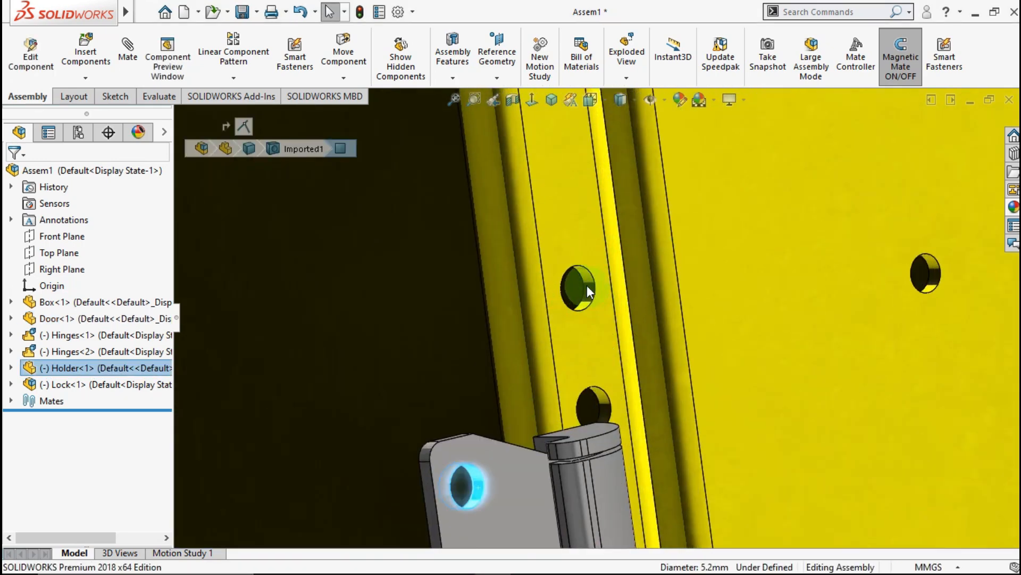
left_click(587, 285)
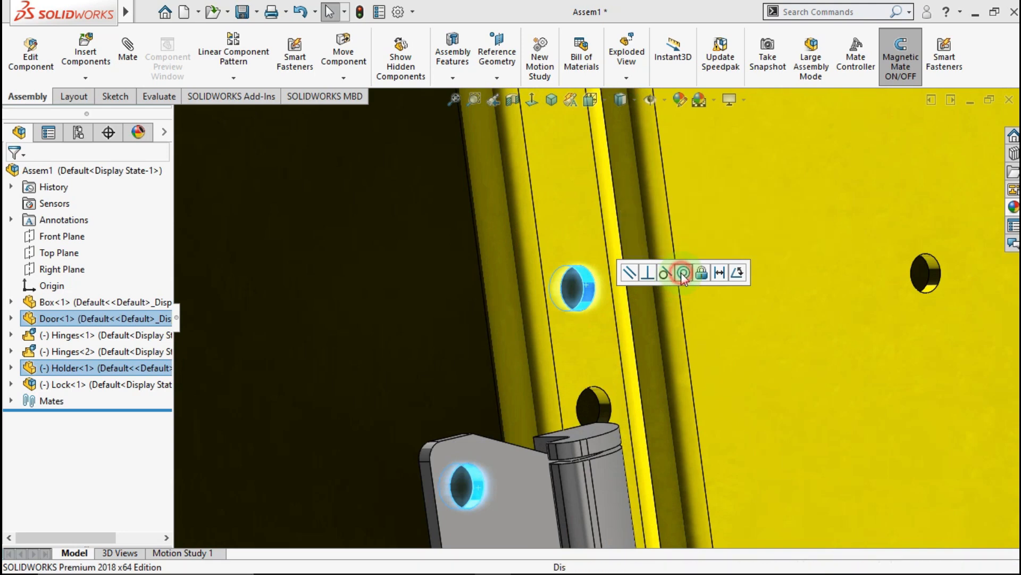
left_click(683, 274)
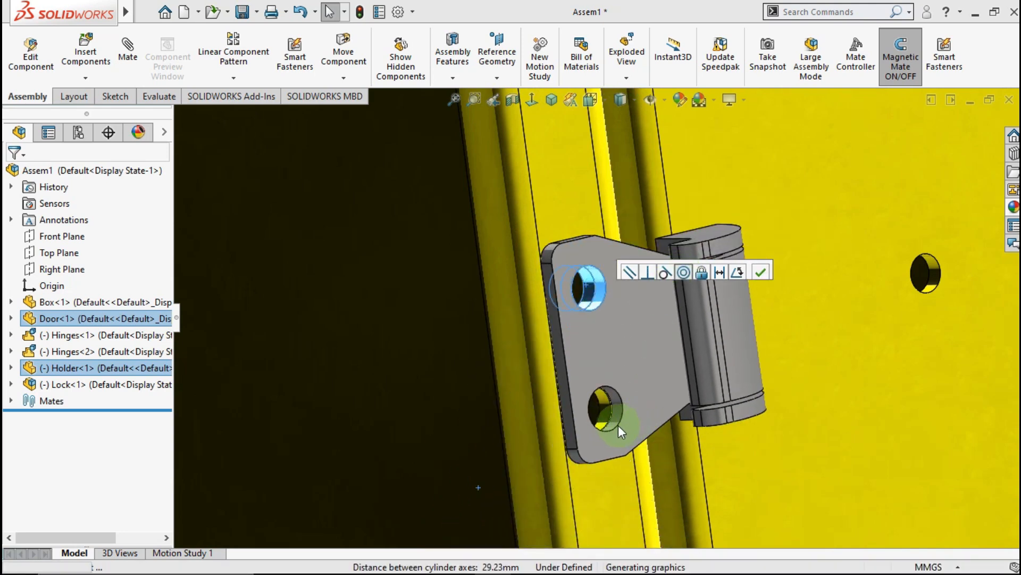
- Mate the Holder's lower hole concentric with the second hole of the upper pair in the door flange
scroll(614, 410, "down", 1)
left_click(603, 406)
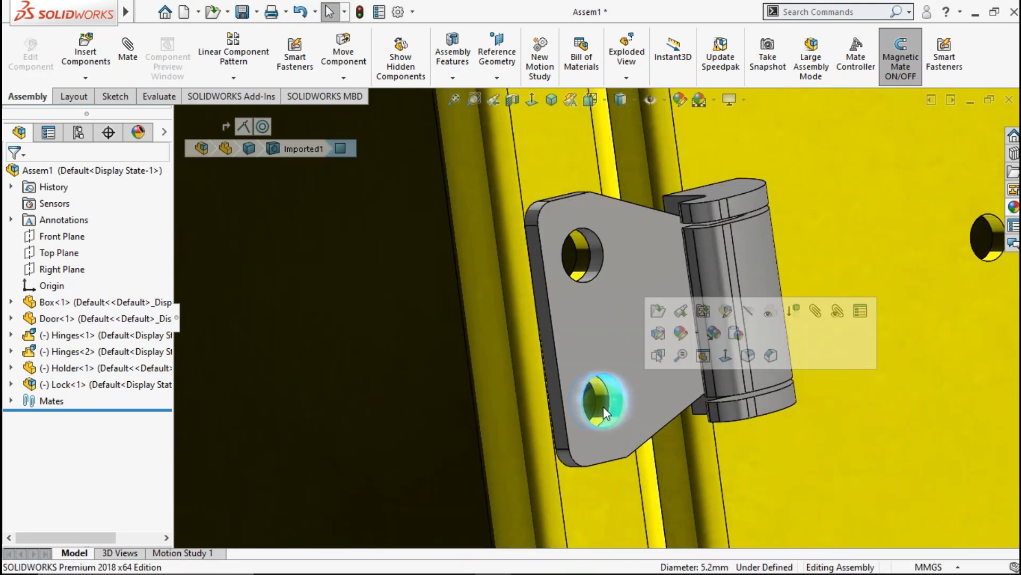
left_click(601, 401, "ctrl")
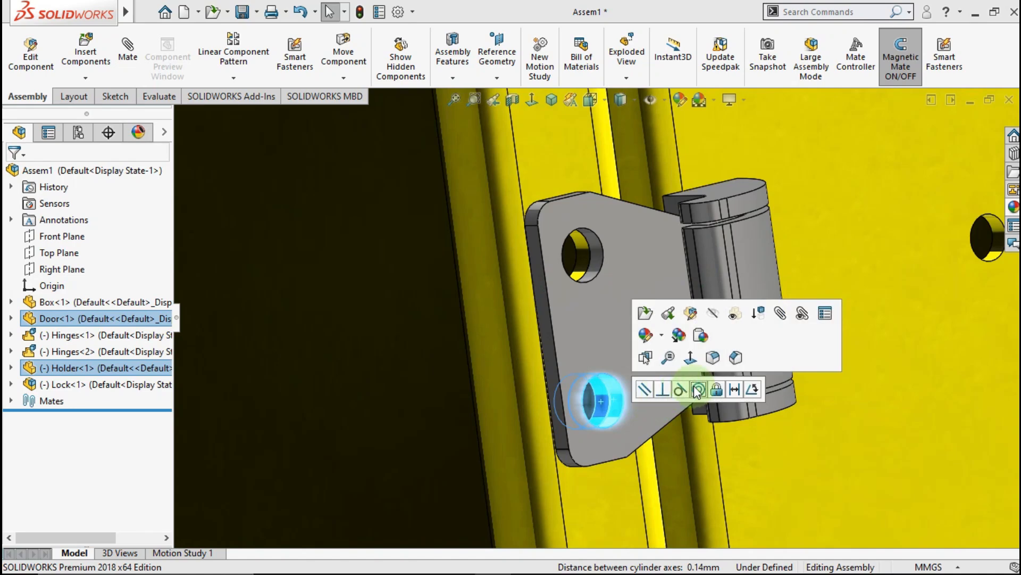
left_click(698, 390)
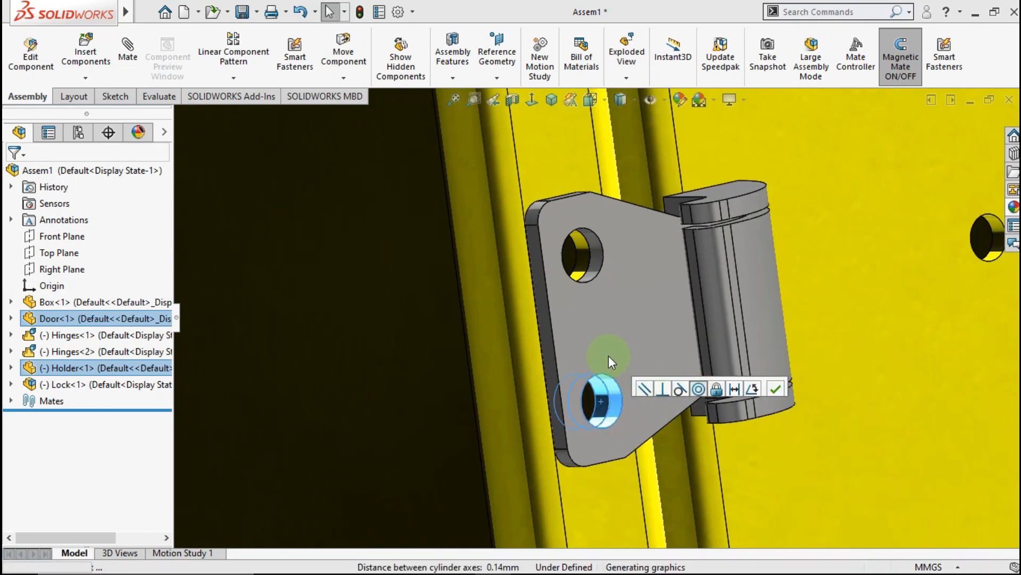
key("Return")
scroll(608, 356, "up", 5)
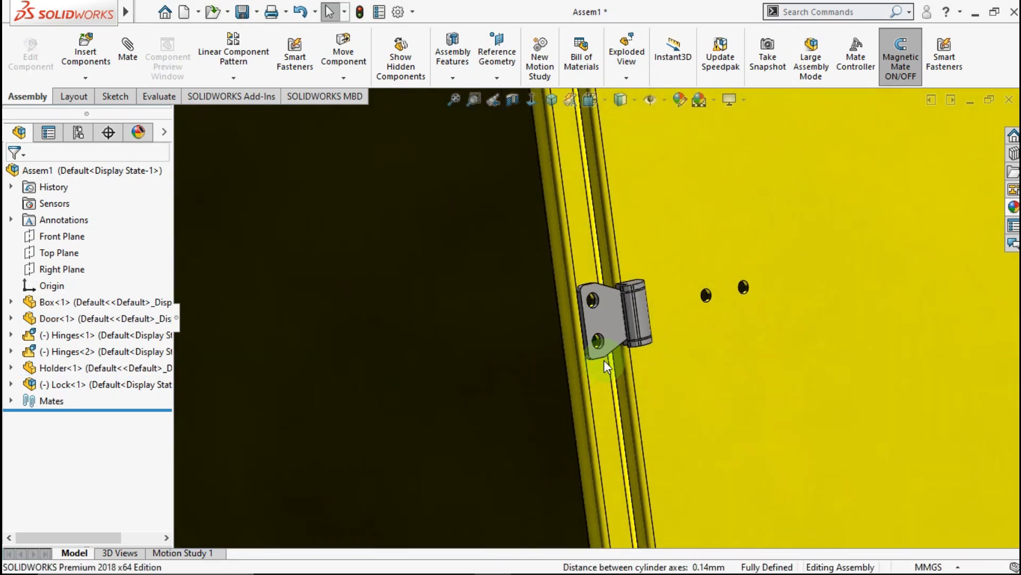
- Move the Lock beside the box's side face and rotate it to expose the back of its base plate
scroll(604, 360, "up", 5)
middle_click_drag(548, 376, 481, 367)
left_click(458, 359)
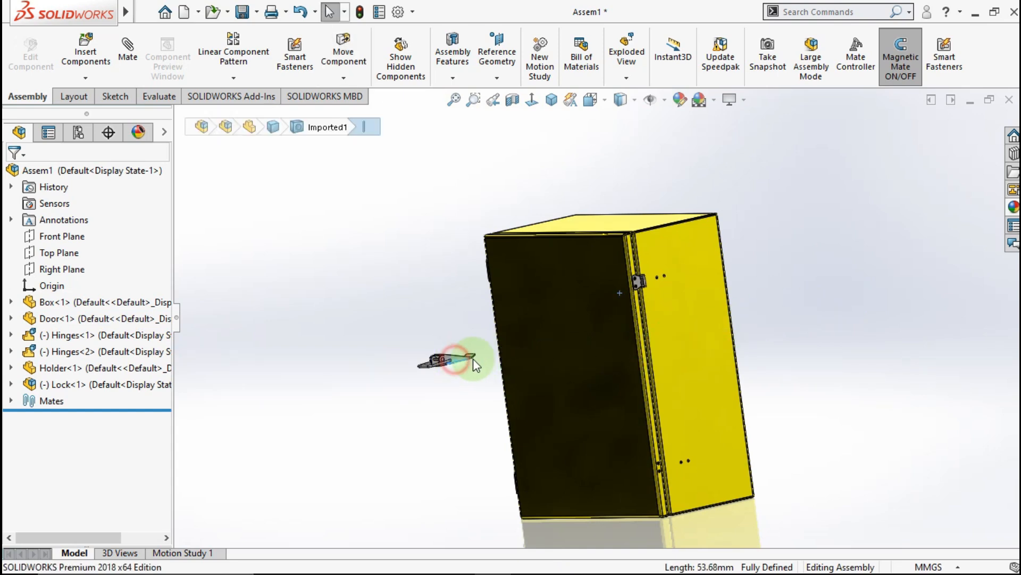
left_click_drag(473, 358, 717, 302)
left_click_drag(762, 256, 752, 262)
scroll(752, 262, "down", 5)
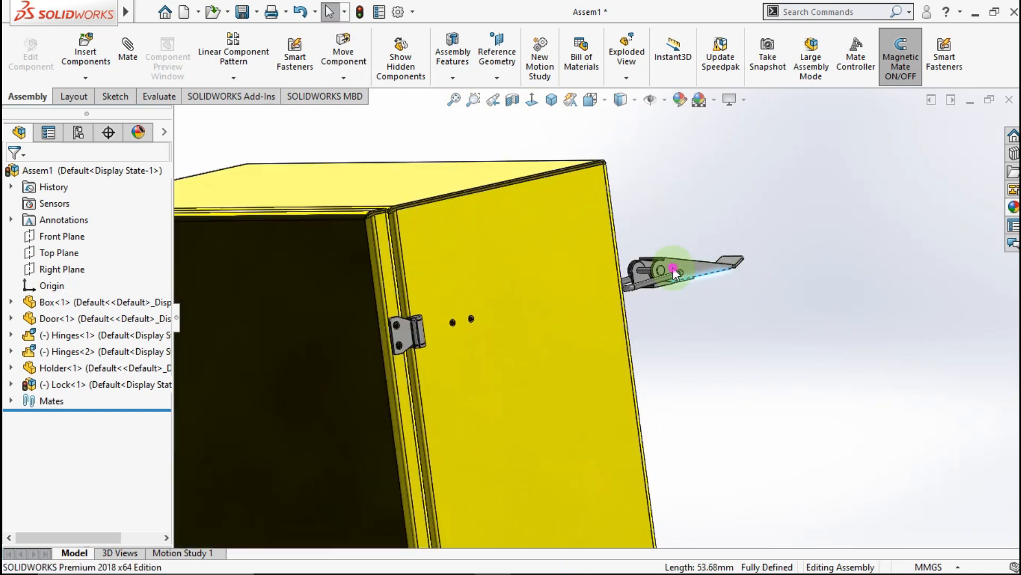
left_click(685, 273)
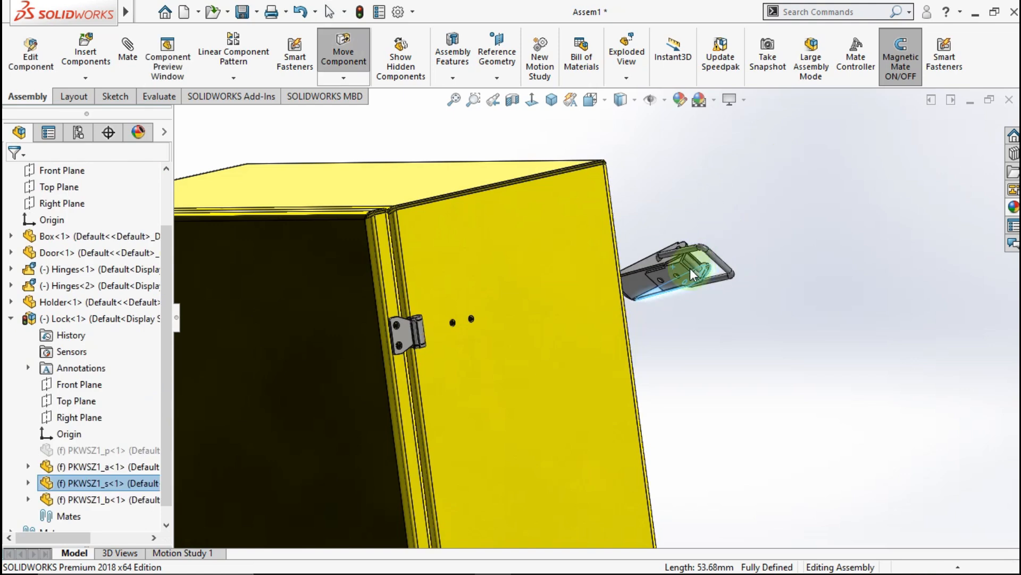
- Mate the back face of the Lock's PKWSZ1_b base plate coincident with the box's side face
left_click(685, 273)
left_click(522, 344, "ctrl")
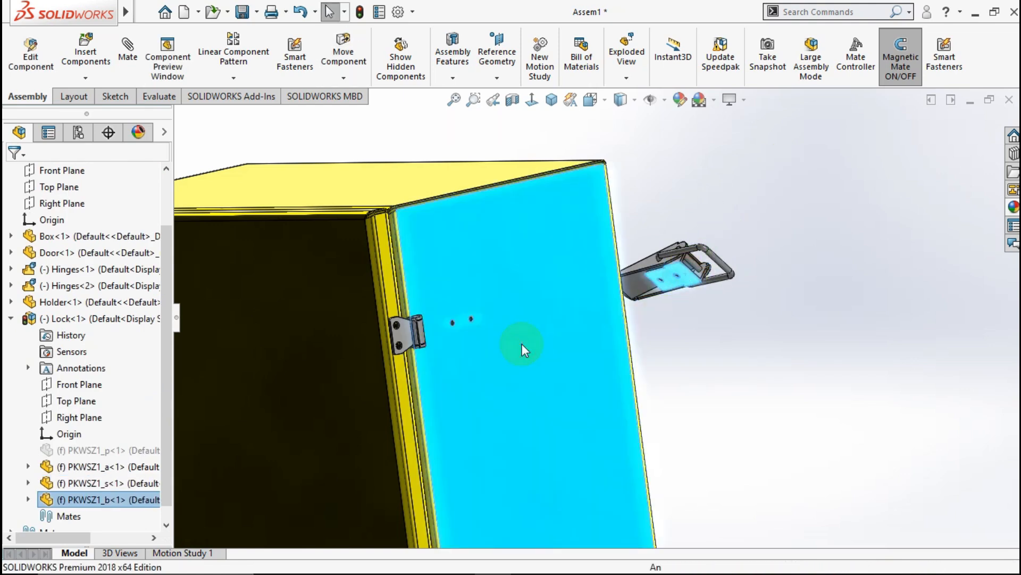
left_click(561, 338)
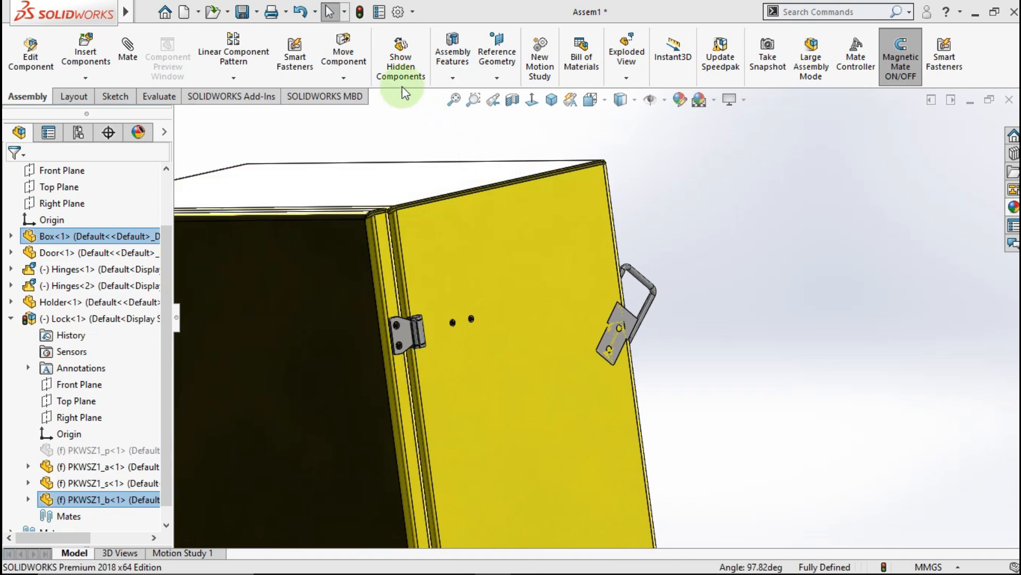
- Undo the Lock's last mate and rotation, and rotate it again beside the box to expose the base plate's back
left_click(315, 15)
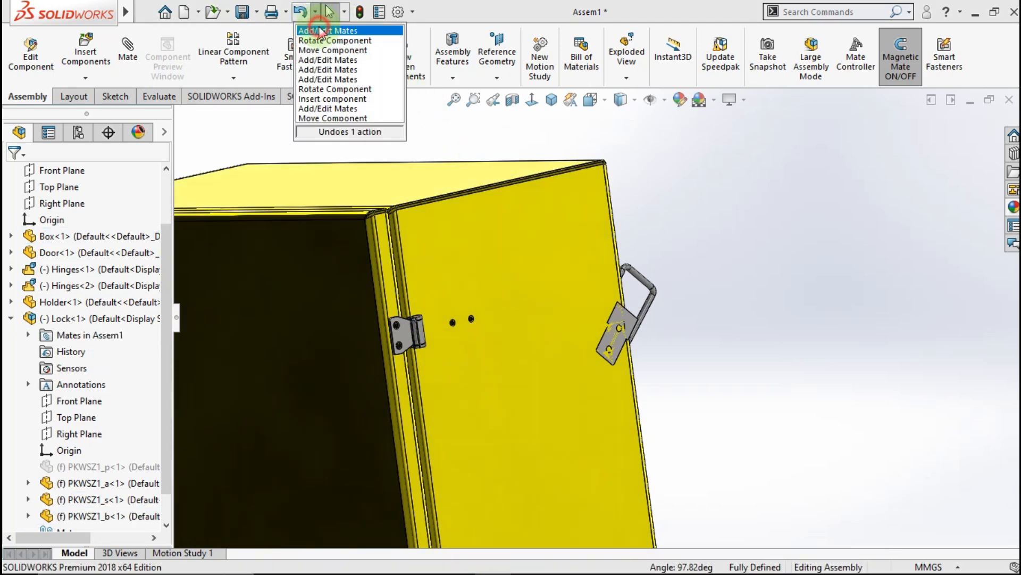
left_click(336, 45)
left_click(682, 270)
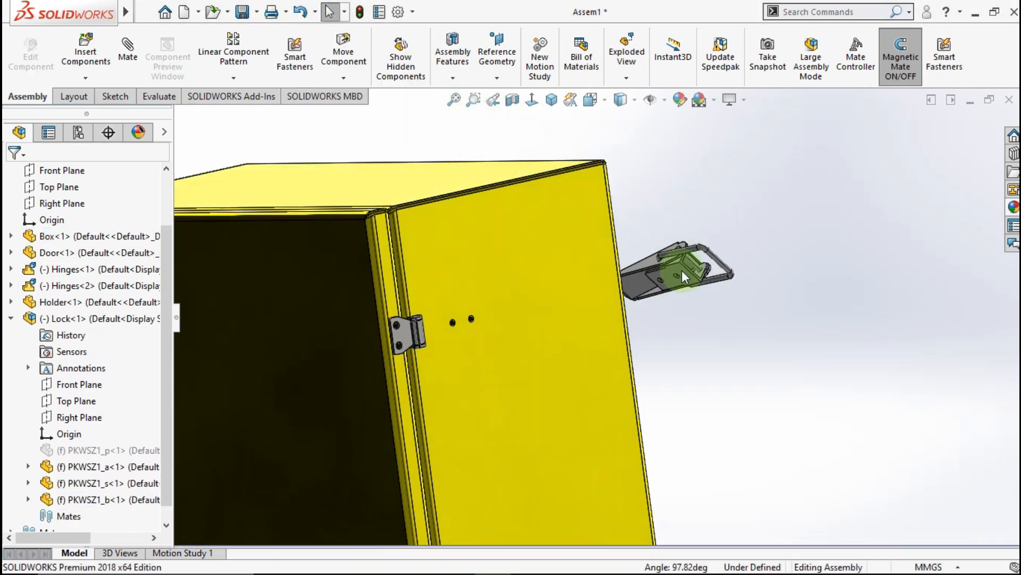
scroll(682, 270, "down", 5)
left_click_drag(682, 270, 629, 306)
- Mate the back face of the Lock's PKWSZ1_b base plate coincident with the box's side face so the lever points outward
left_click(629, 306)
left_click(477, 330, "ctrl")
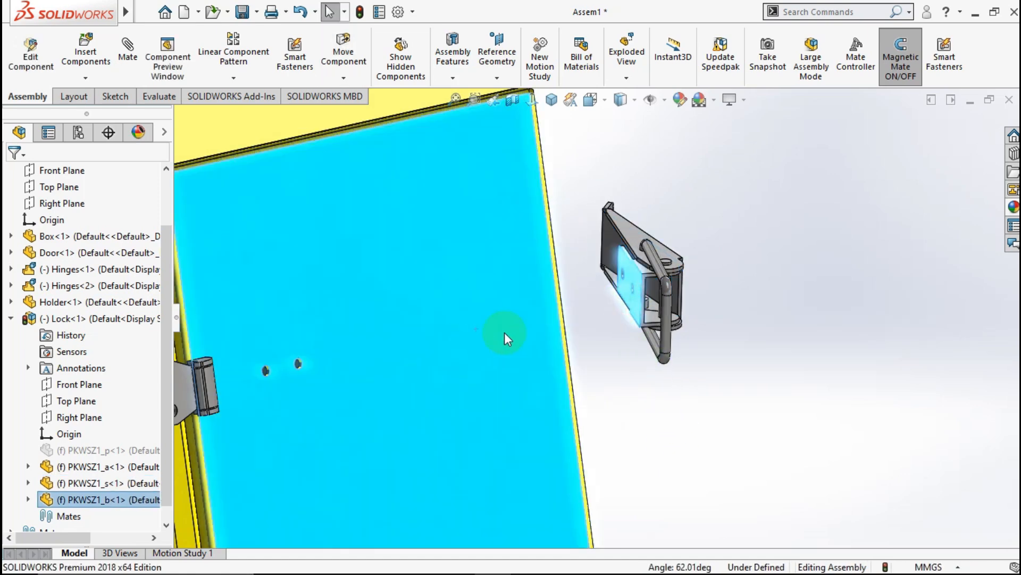
left_click(521, 317)
left_click_drag(522, 318, 575, 317)
key("Escape")
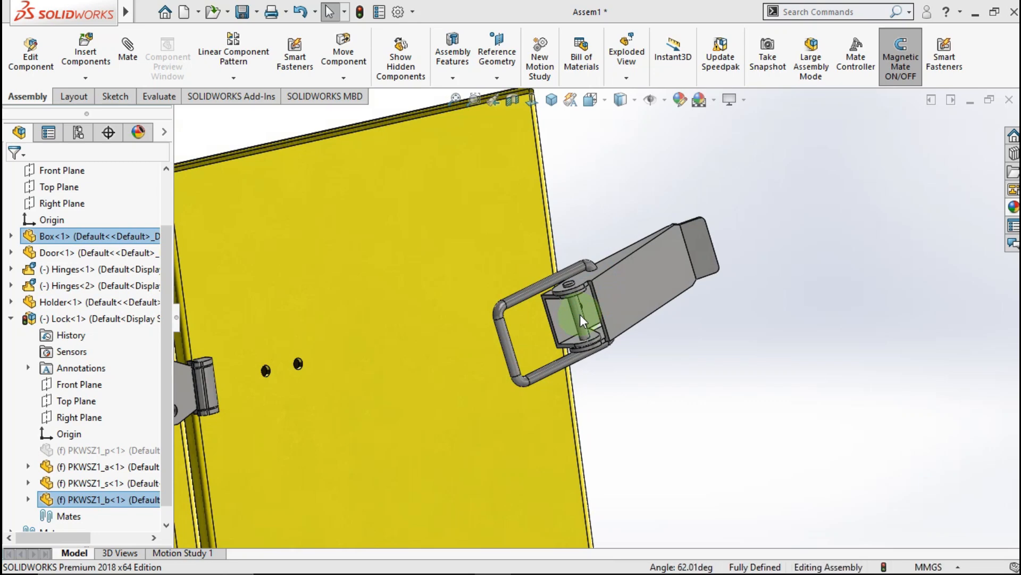
- Mate the Lock base plate's hole nearest the door concentric with the nearer hole of the upper pair in the box's side
scroll(580, 314, "down", 8)
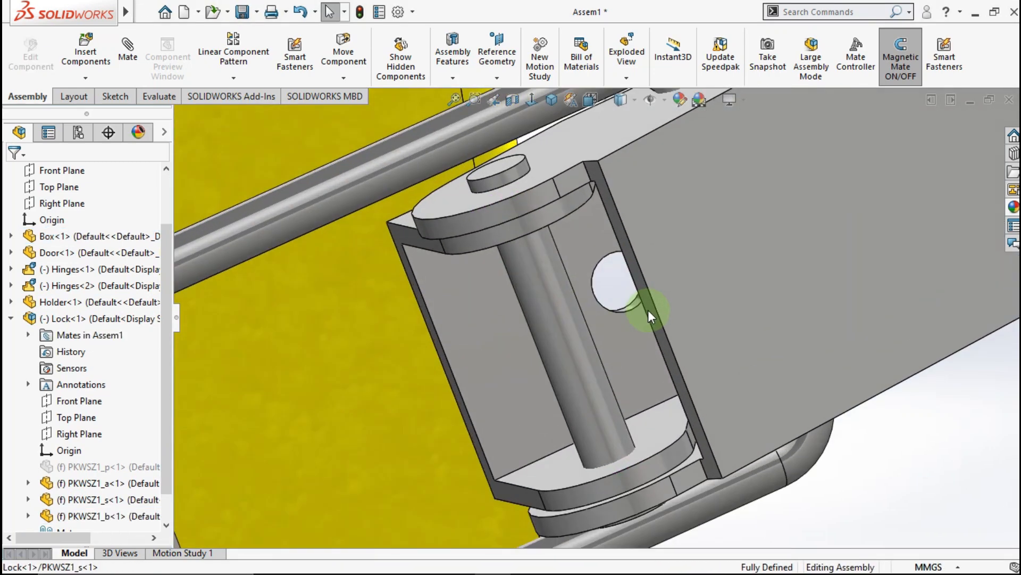
scroll(645, 315, "up", 3)
left_click(595, 291)
scroll(539, 333, "up", 5)
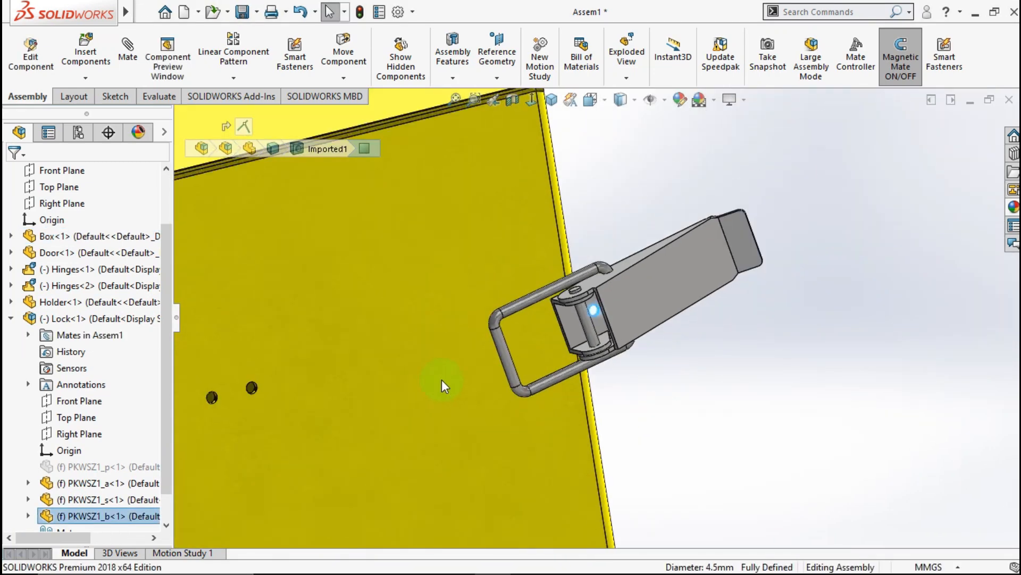
middle_click_drag(441, 379, 421, 381)
scroll(420, 382, "down", 6)
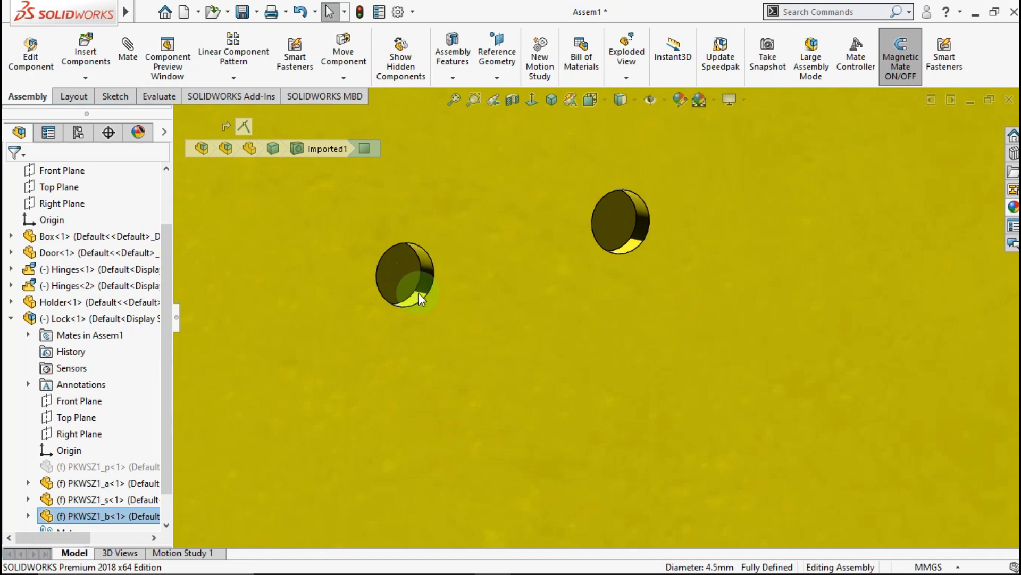
left_click(419, 293, "ctrl")
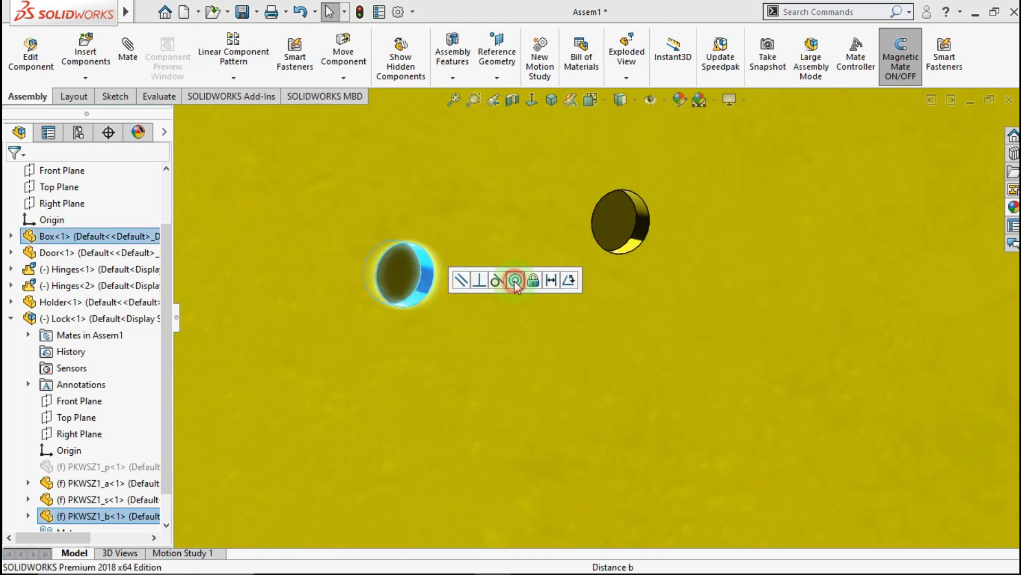
left_click(514, 280)
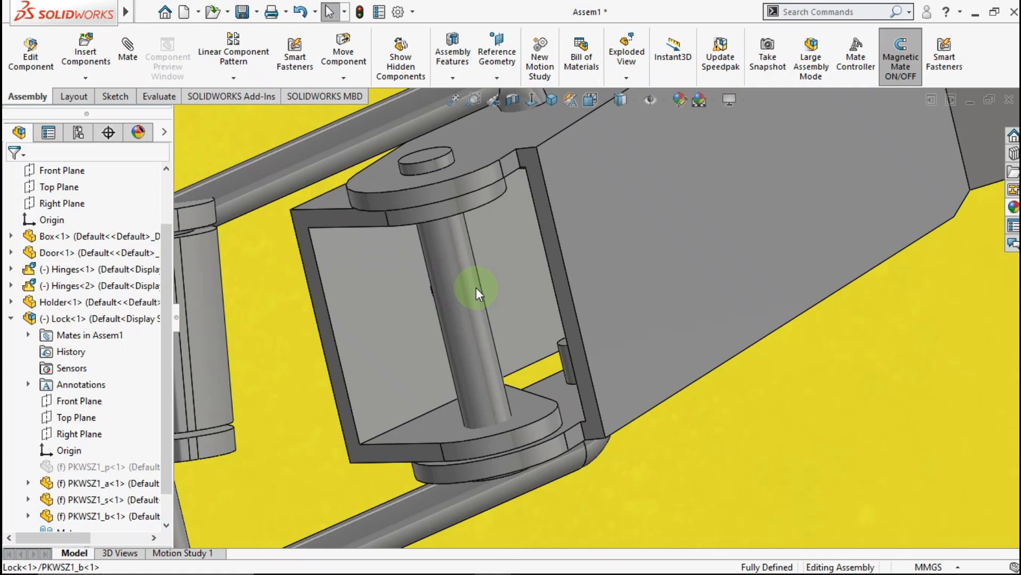
- Mate the Lock base plate's other hole concentric with the second hole of the upper pair in the box's side
middle_click_drag(476, 288, 588, 99)
left_click(586, 145)
scroll(681, 161, "up", 4)
middle_click_drag(681, 162, 643, 175)
scroll(620, 160, "down", 5)
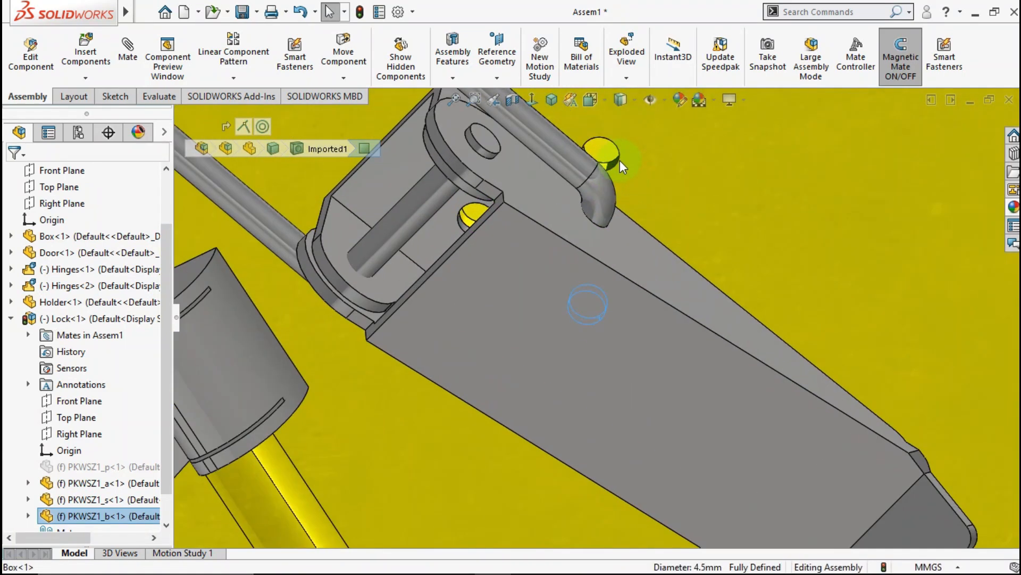
left_click(605, 184)
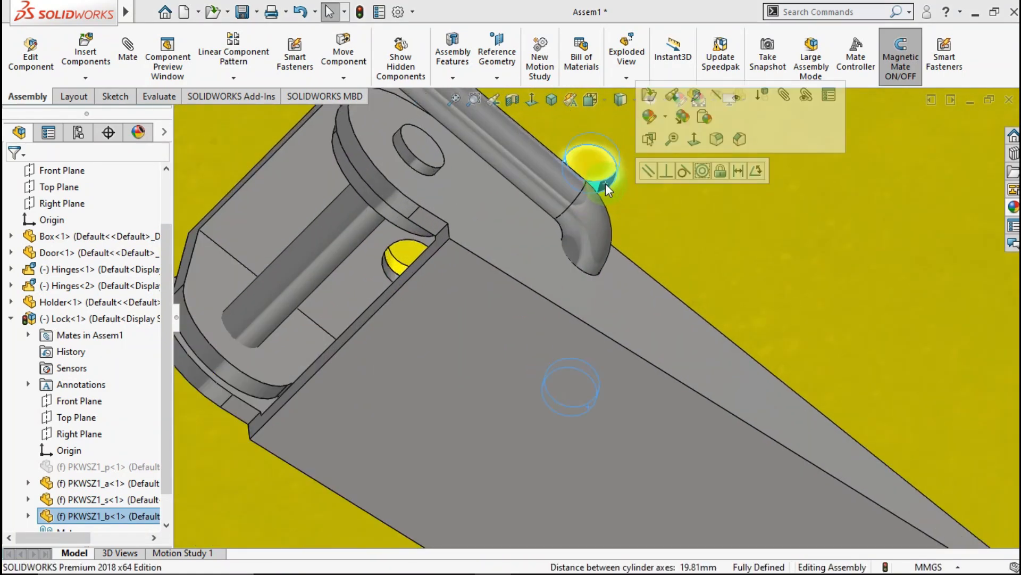
left_click(707, 167)
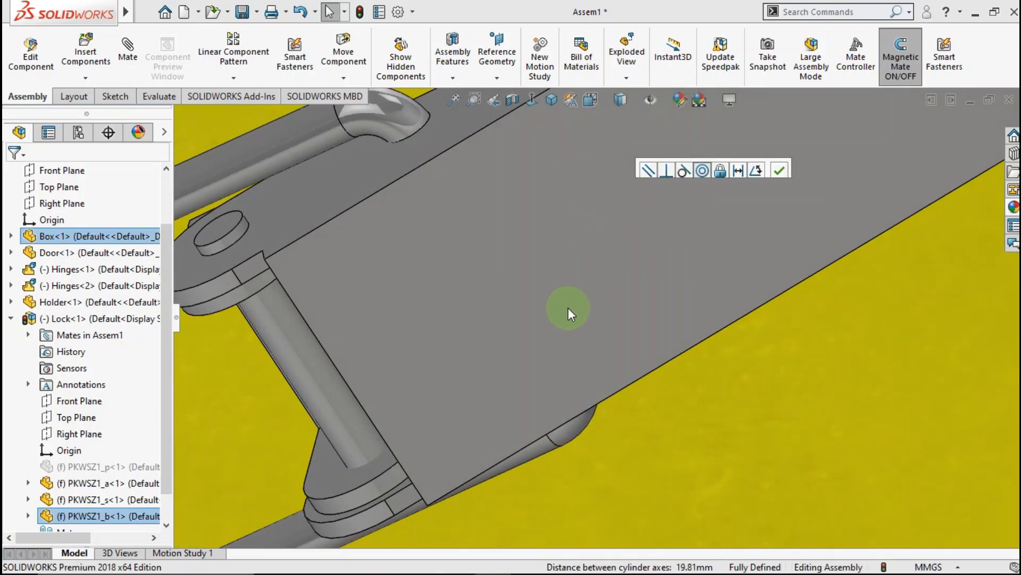
key("Escape")
- Copy the Holder with its mates onto the door flange face, aligning it with the two lower flange holes
scroll(568, 308, "up", 10)
scroll(601, 337, "down", 4)
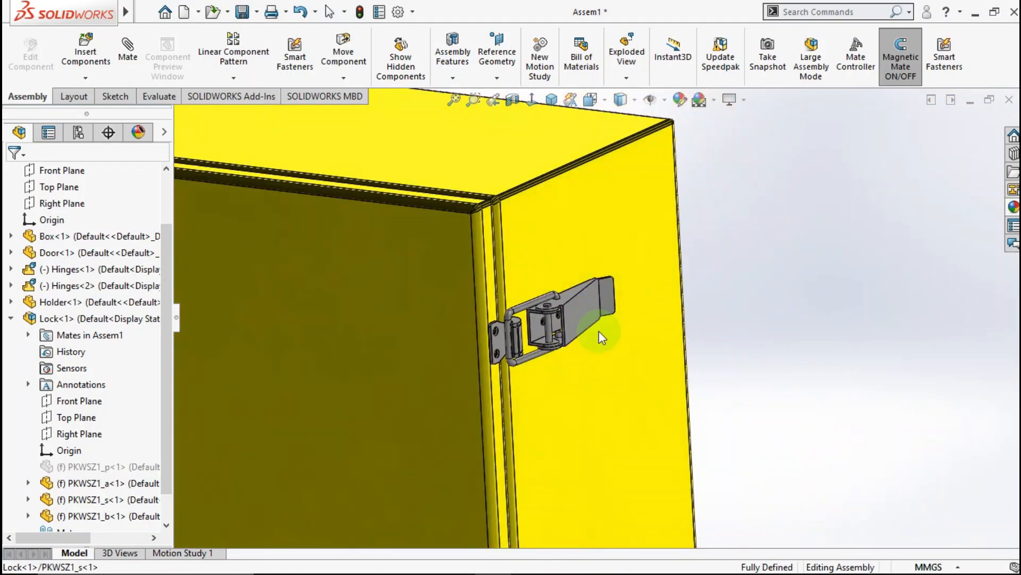
scroll(605, 401, "up", 5)
scroll(565, 308, "down", 8)
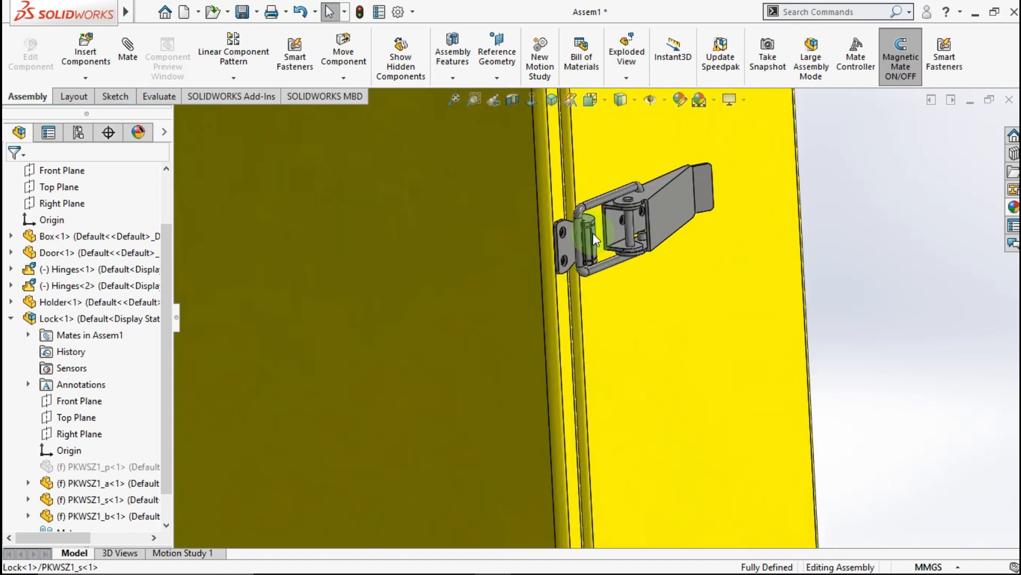
left_click(570, 246)
right_click(570, 247)
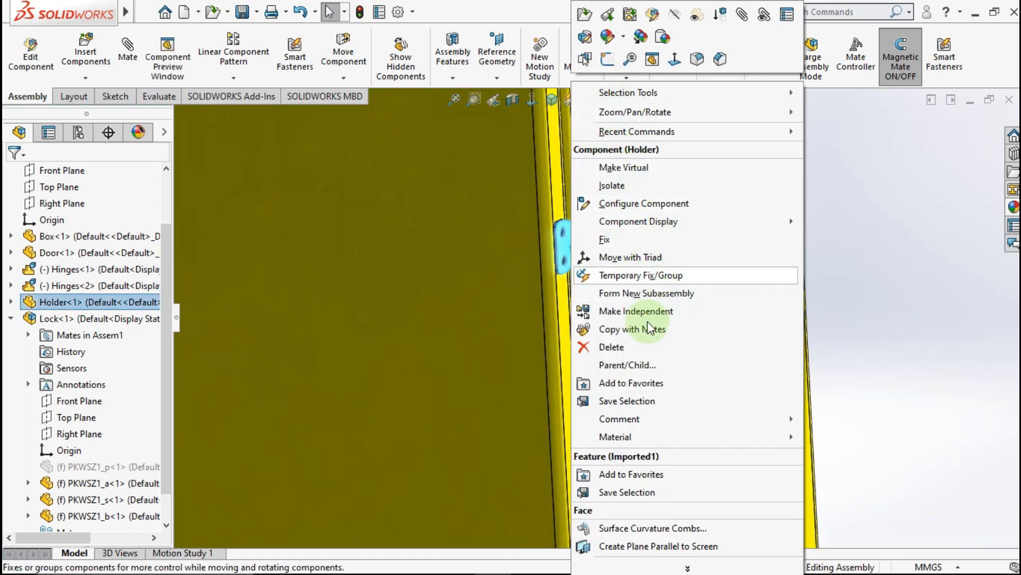
left_click(637, 328)
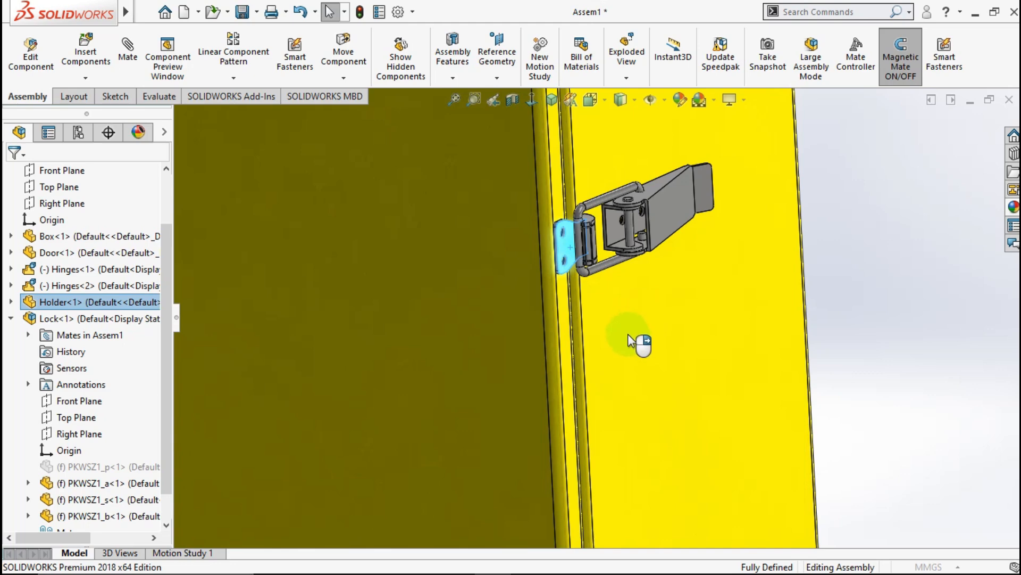
left_click(163, 174)
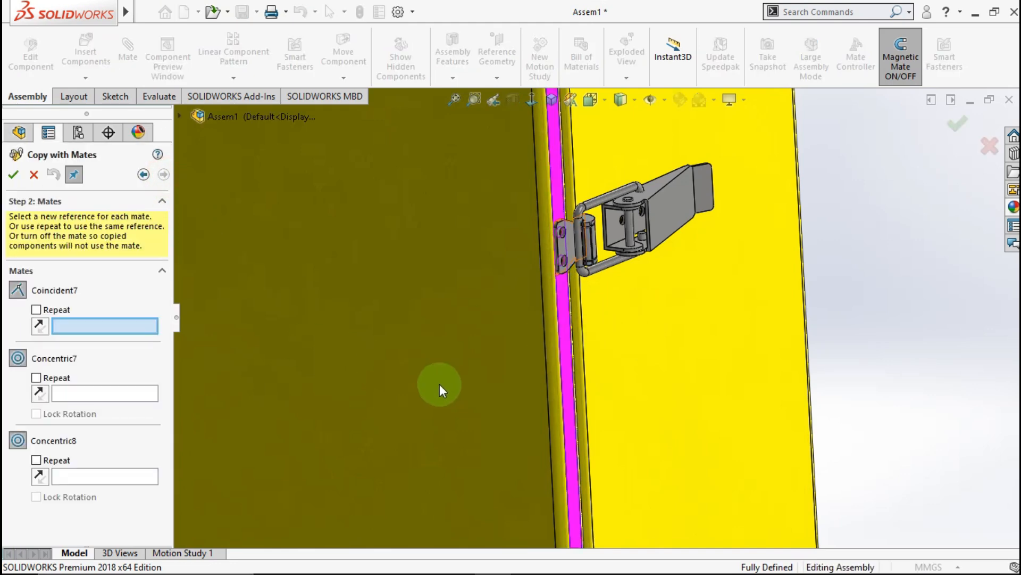
scroll(585, 474, "up", 3)
scroll(587, 471, "down", 5)
scroll(594, 325, "down", 5)
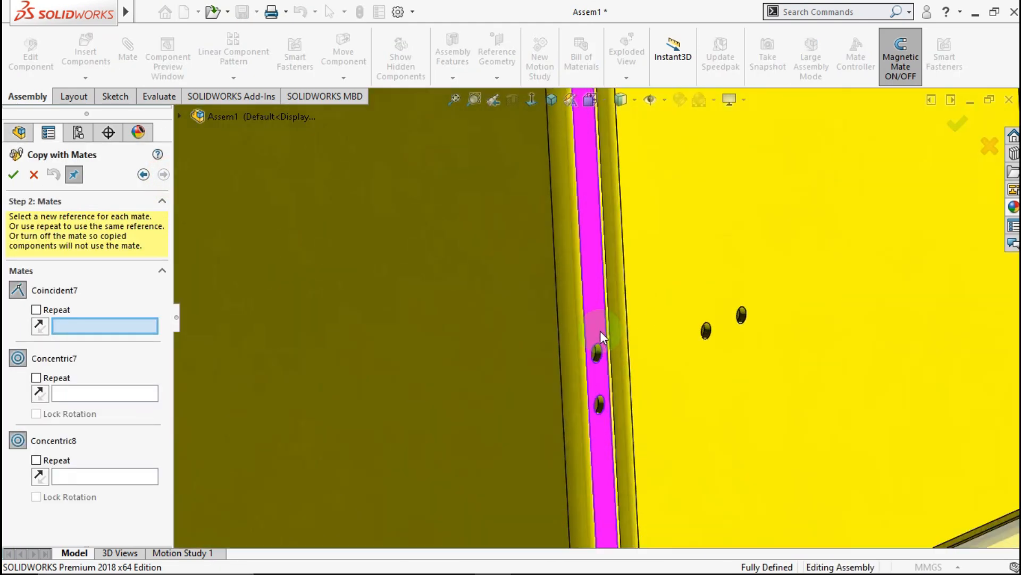
left_click(602, 335)
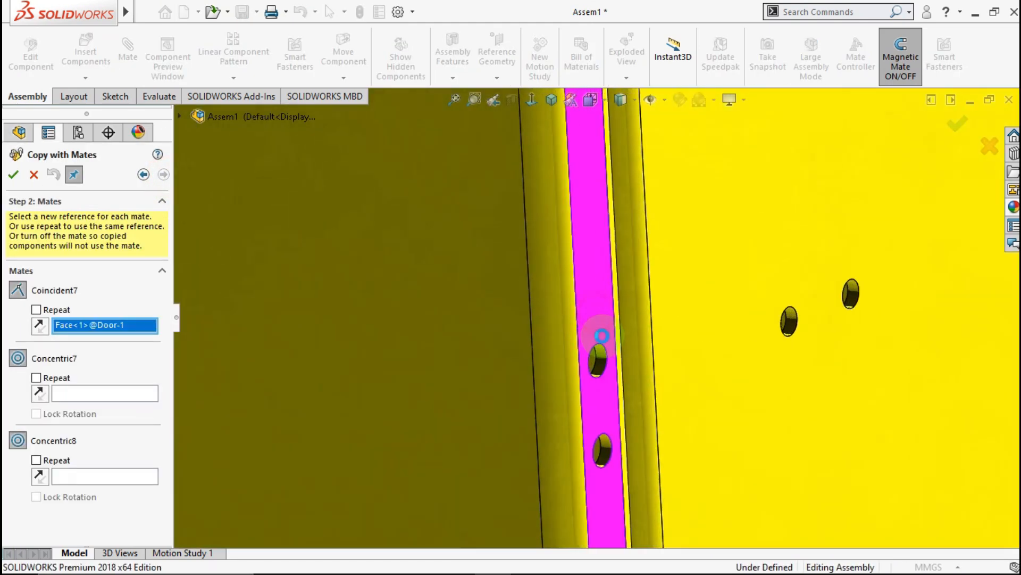
left_click(601, 366)
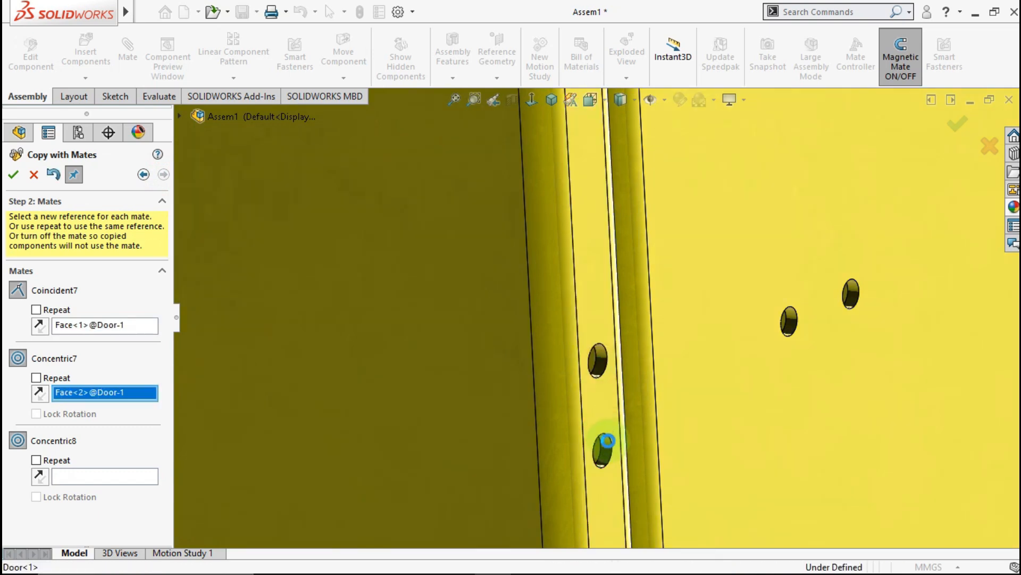
left_click(605, 451)
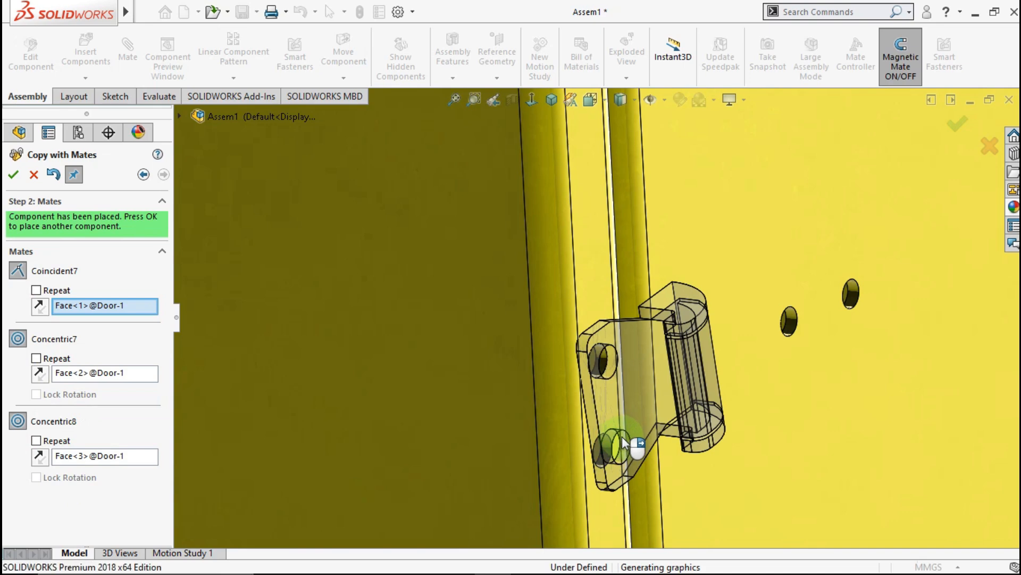
scroll(617, 439, "down", 1)
middle_click_drag(615, 440, 603, 446)
right_click(627, 420)
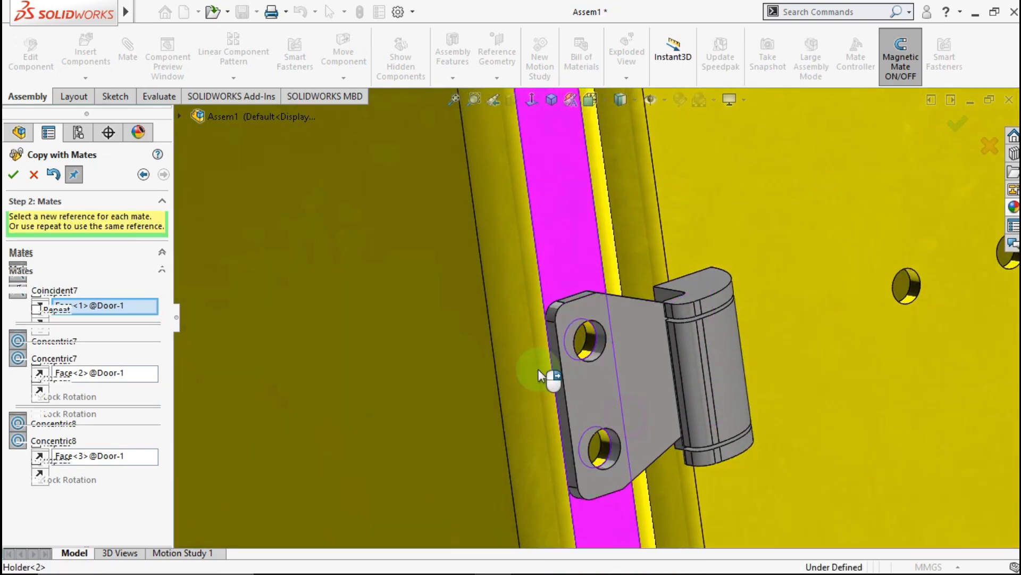
left_click(34, 178)
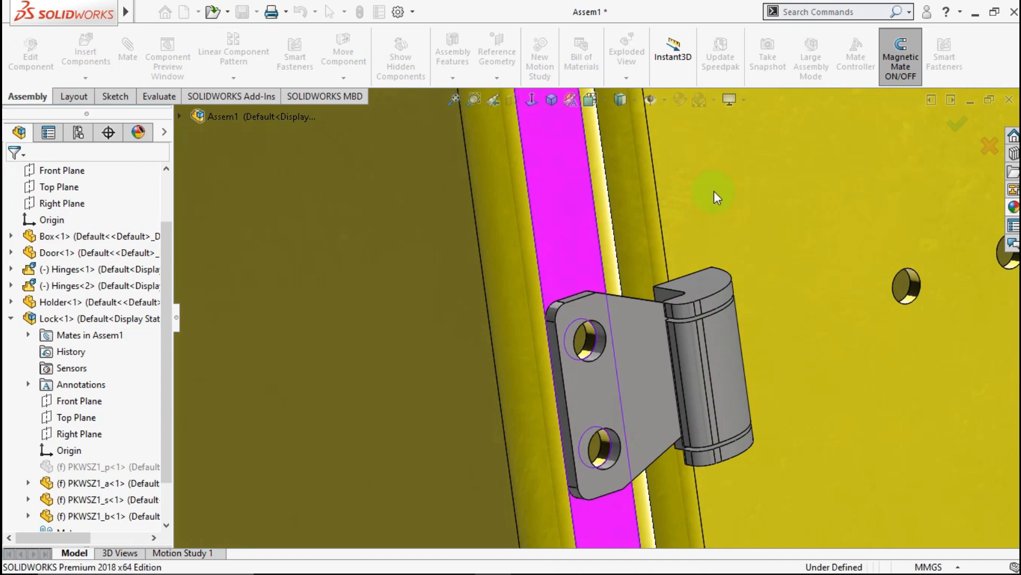
- Copy the Lock with its mates onto the box's side face, aligning it with the two lower side holes
scroll(714, 191, "up", 7)
scroll(606, 186, "down", 2)
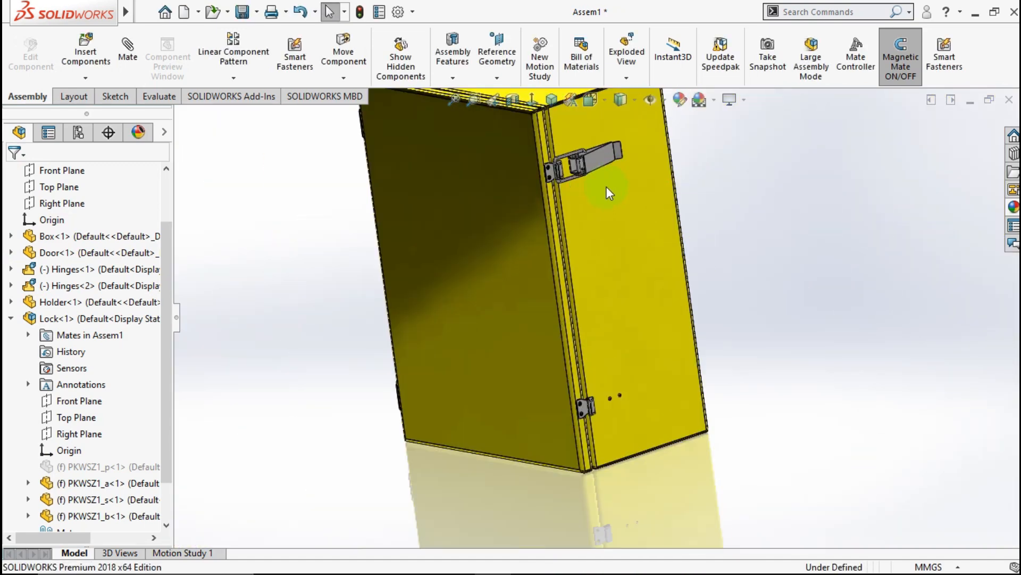
left_click(592, 159)
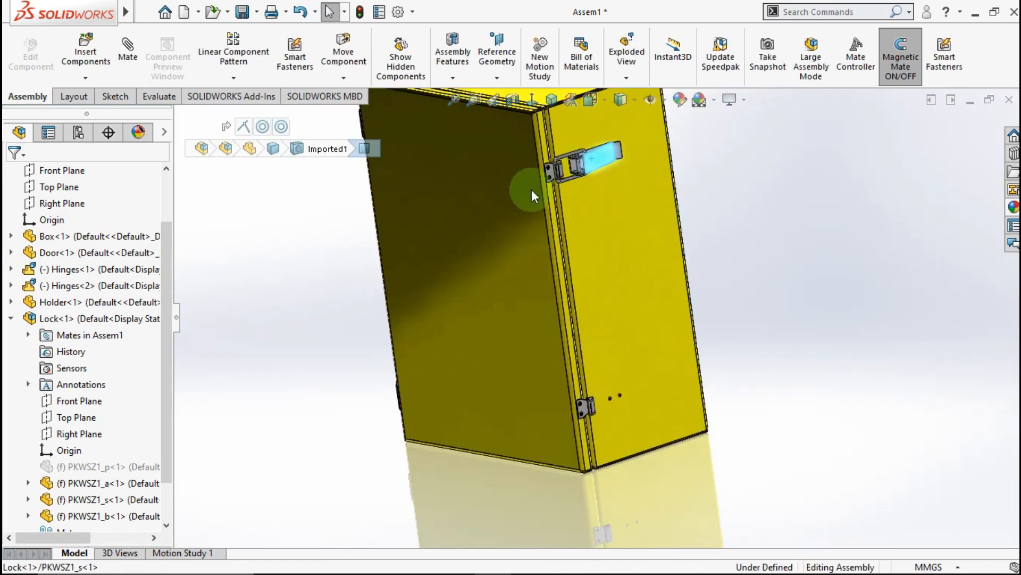
left_click(68, 318)
right_click(68, 319)
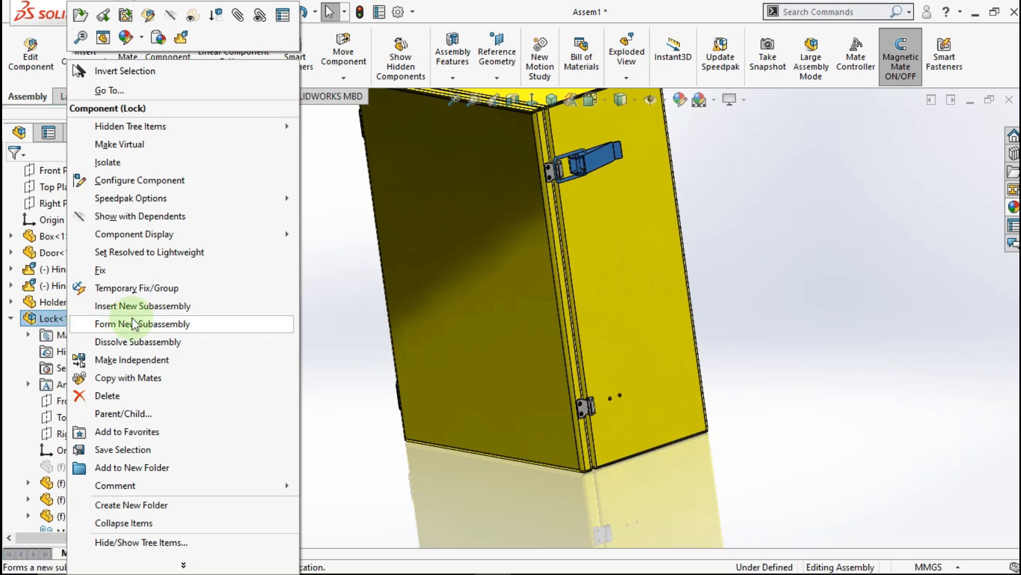
left_click(147, 379)
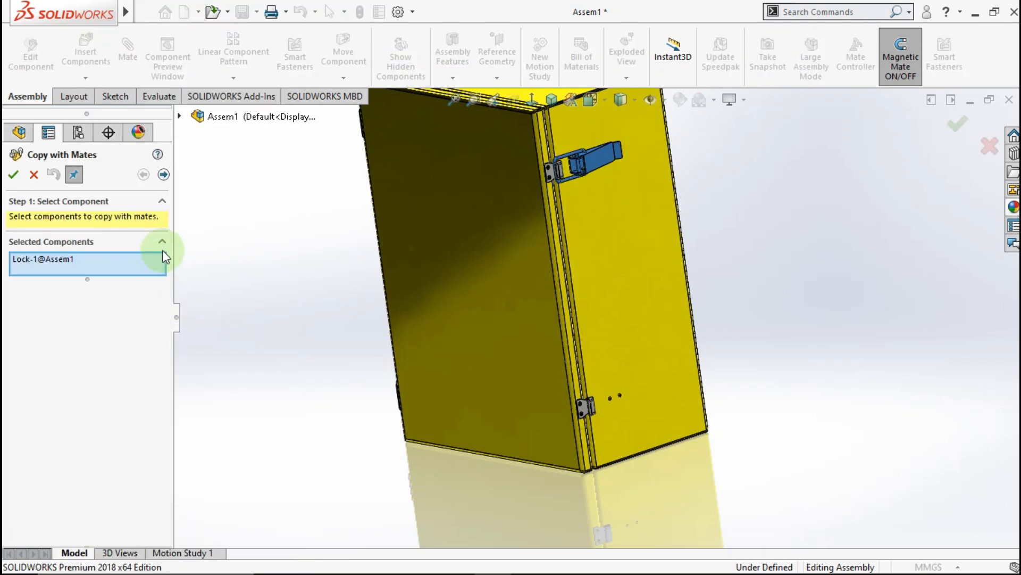
left_click(164, 174)
scroll(600, 365, "down", 10)
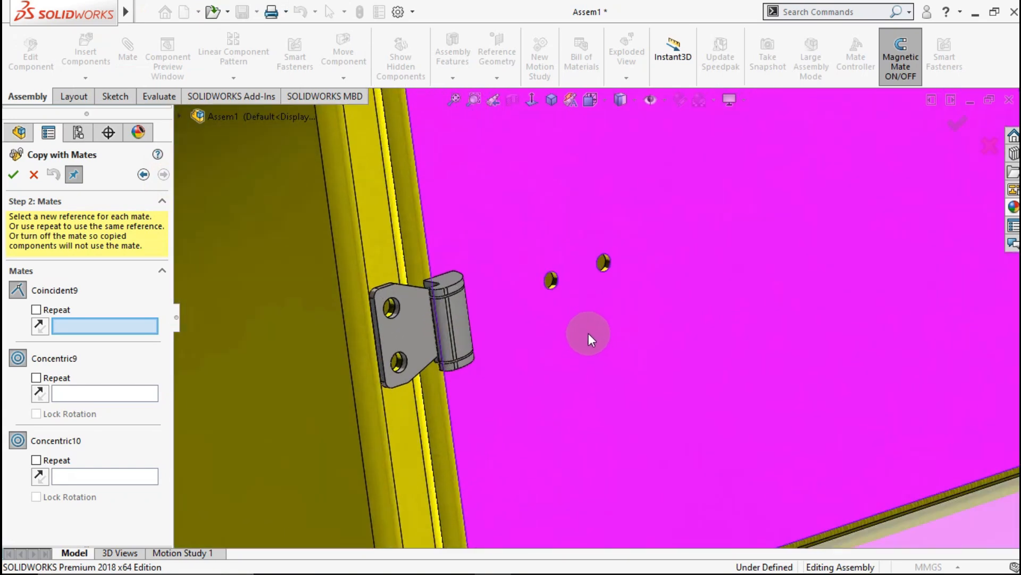
left_click(556, 312)
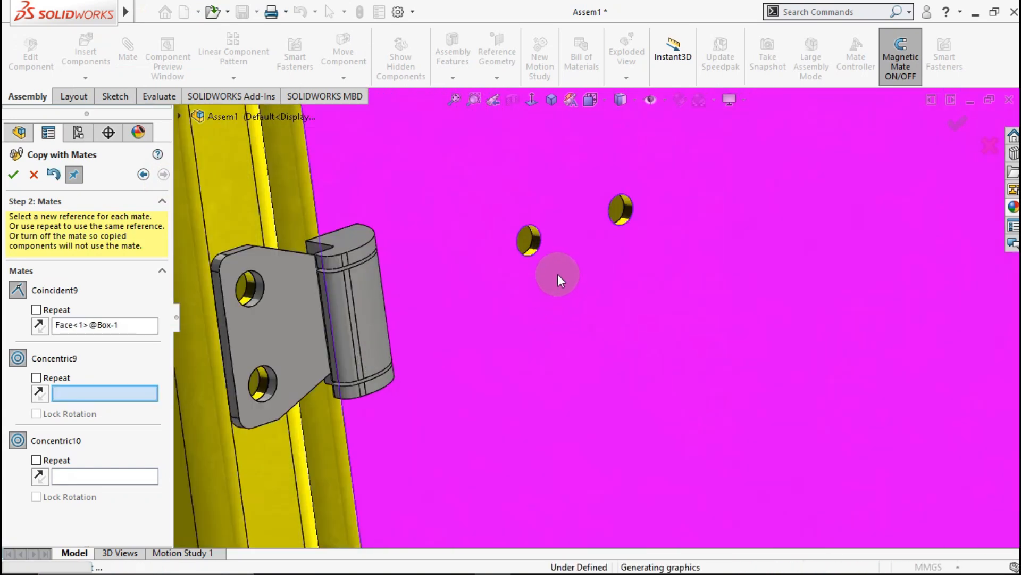
scroll(539, 253, "down", 5)
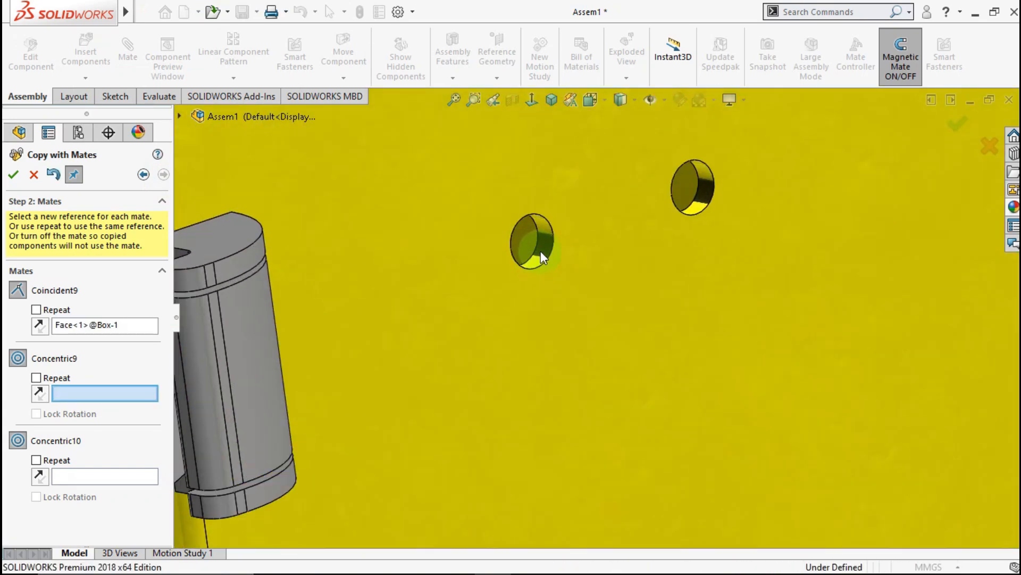
left_click(553, 247)
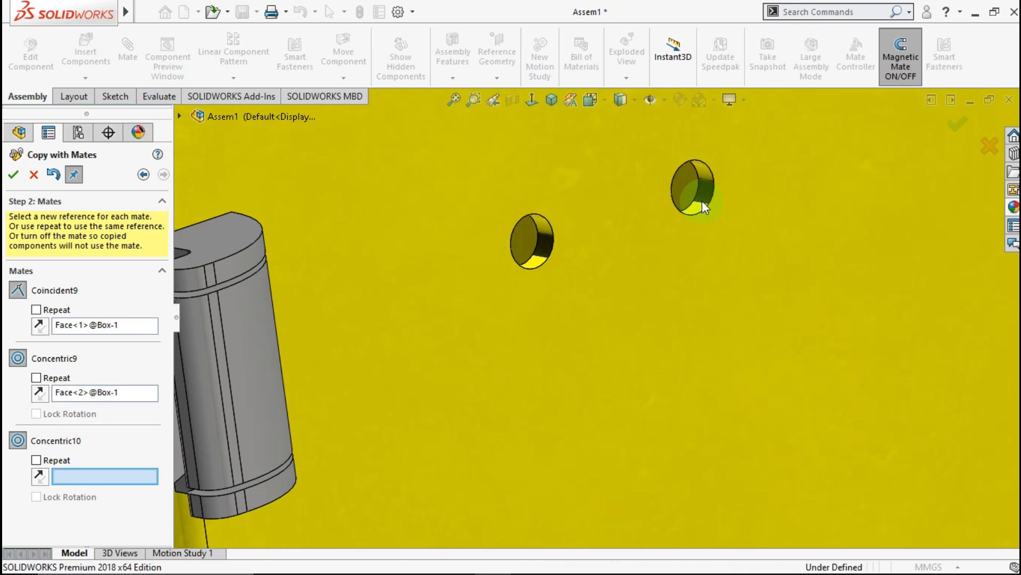
left_click(702, 200)
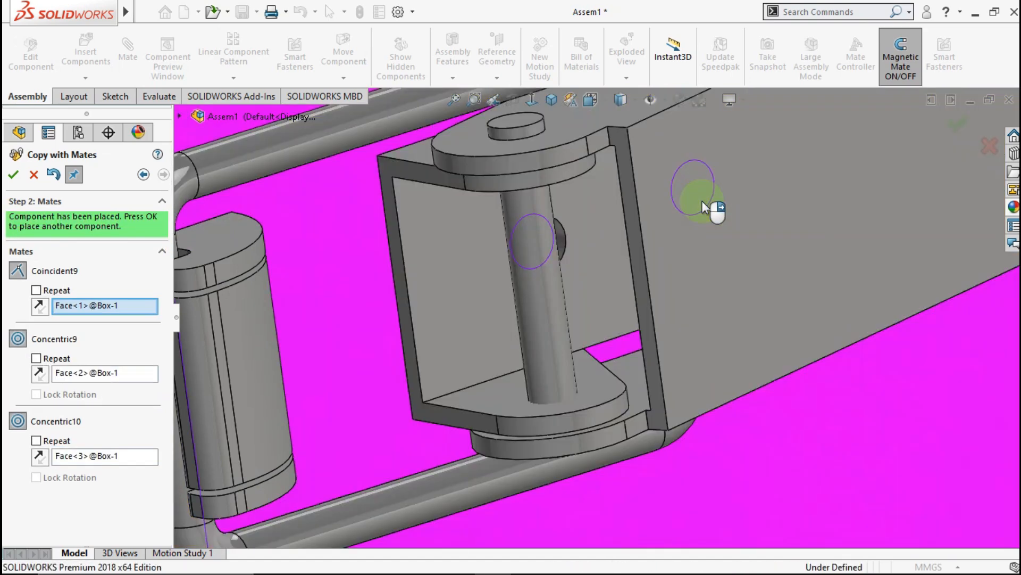
right_click(701, 200)
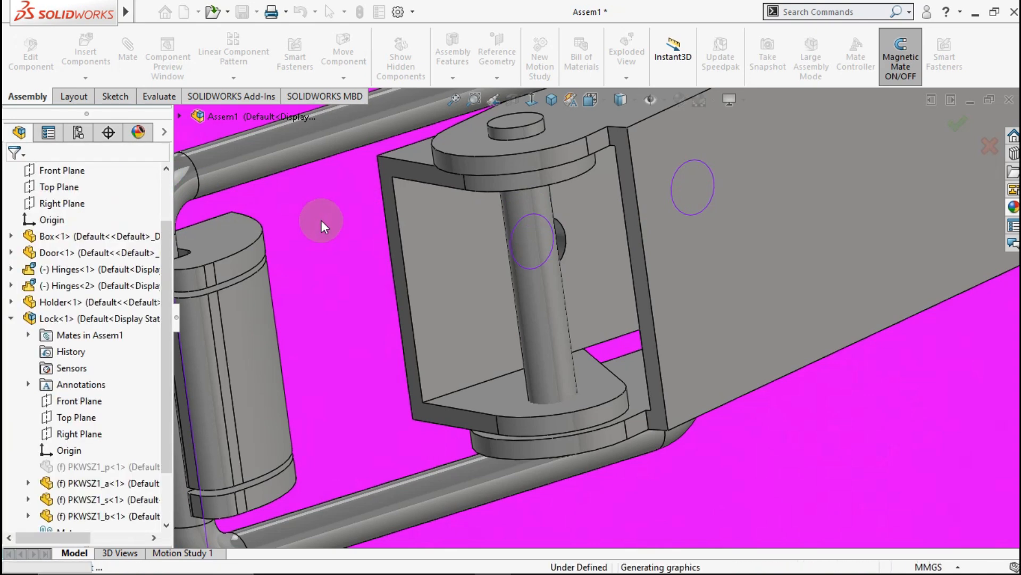
- Show the assembly in isometric view and suppress the Door's Parallel1 mate with the Box
scroll(367, 223, "up", 15)
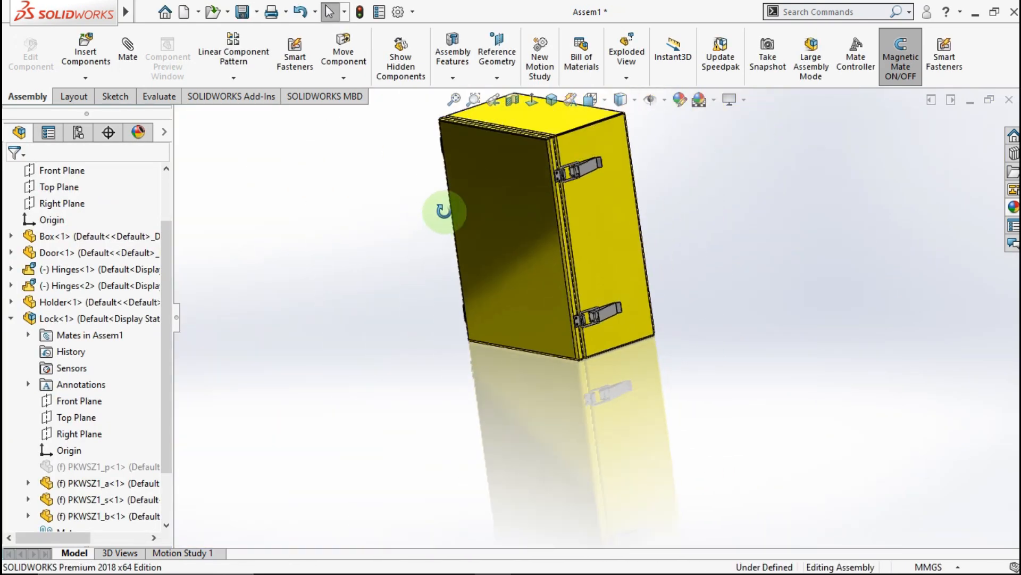
left_click(551, 99)
left_click(546, 292)
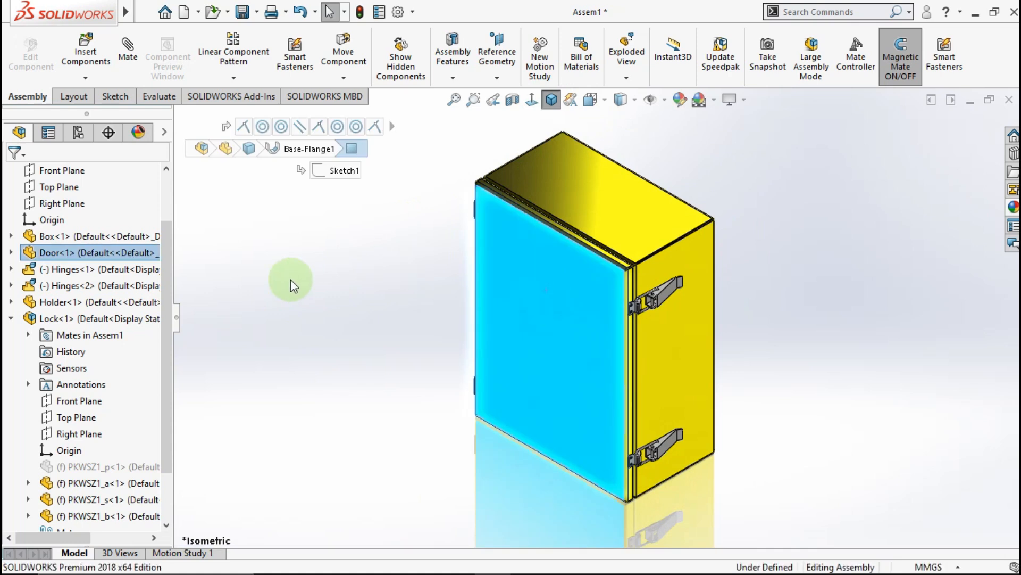
left_click(13, 319)
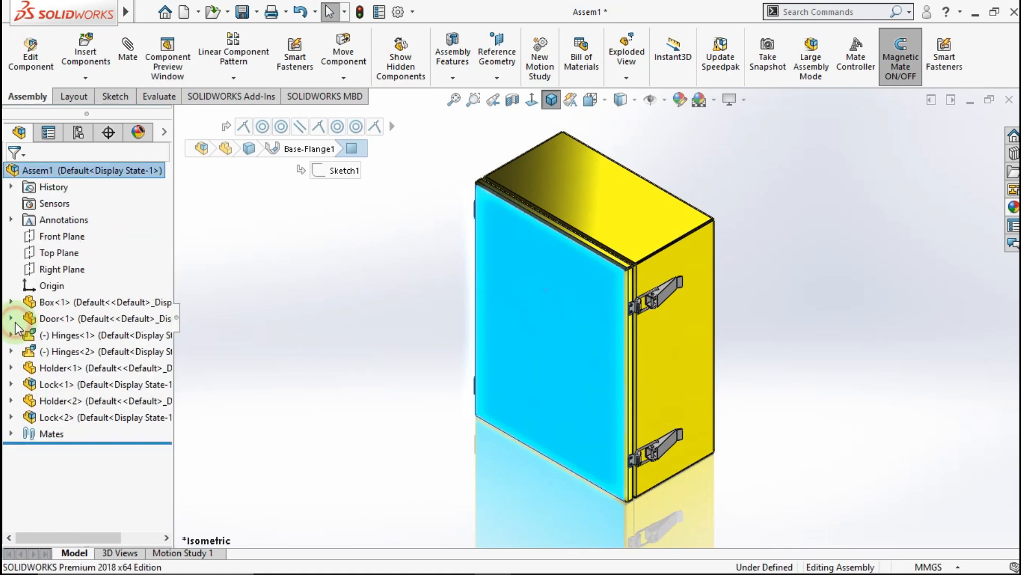
left_click(48, 319)
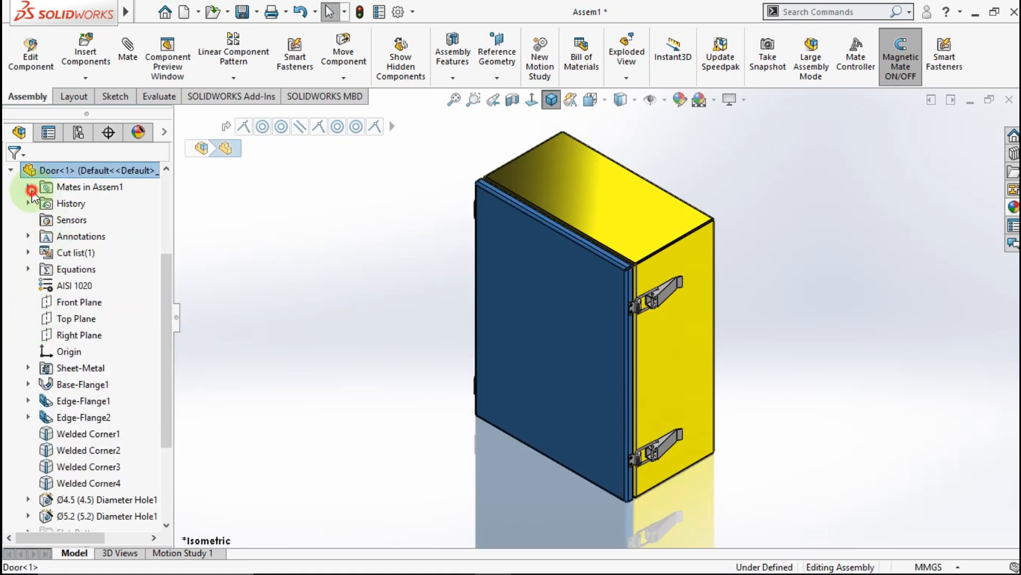
left_click(29, 188)
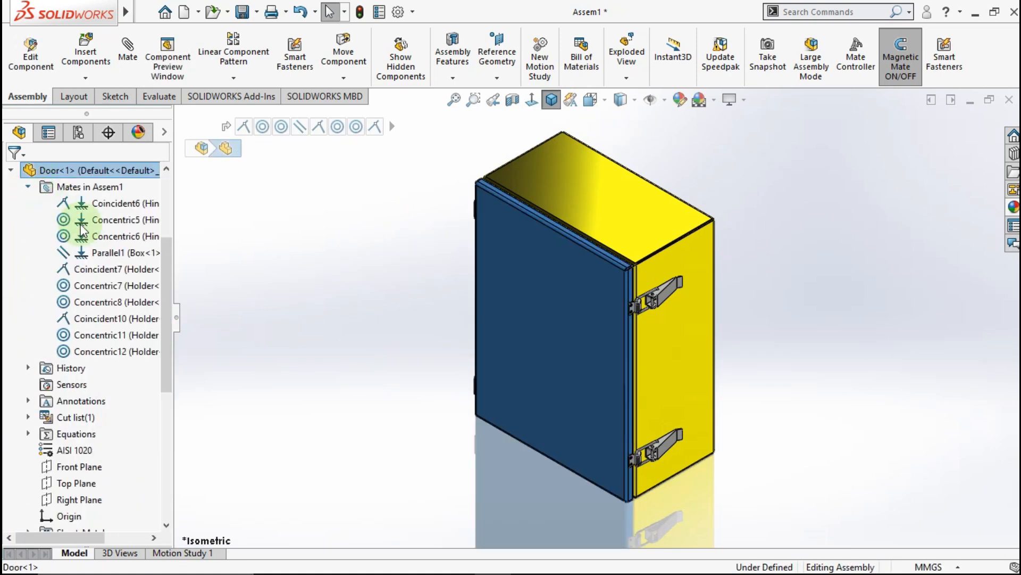
left_click(78, 253)
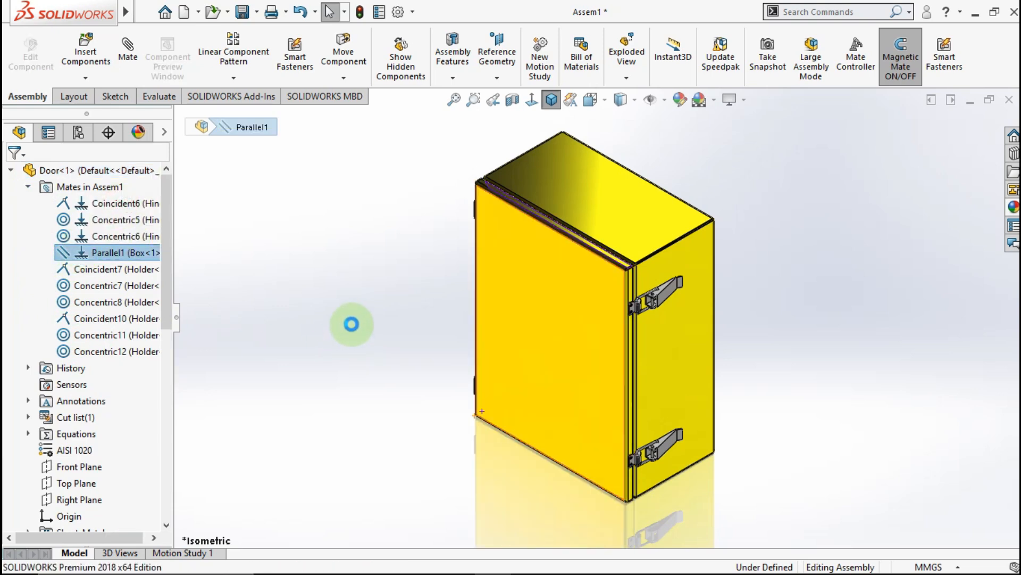
left_click(354, 323)
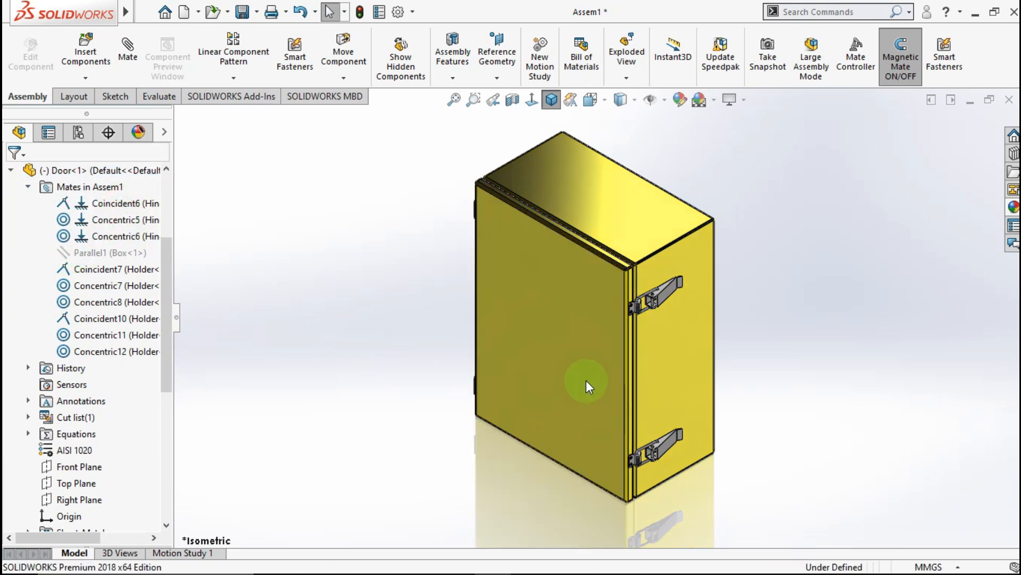